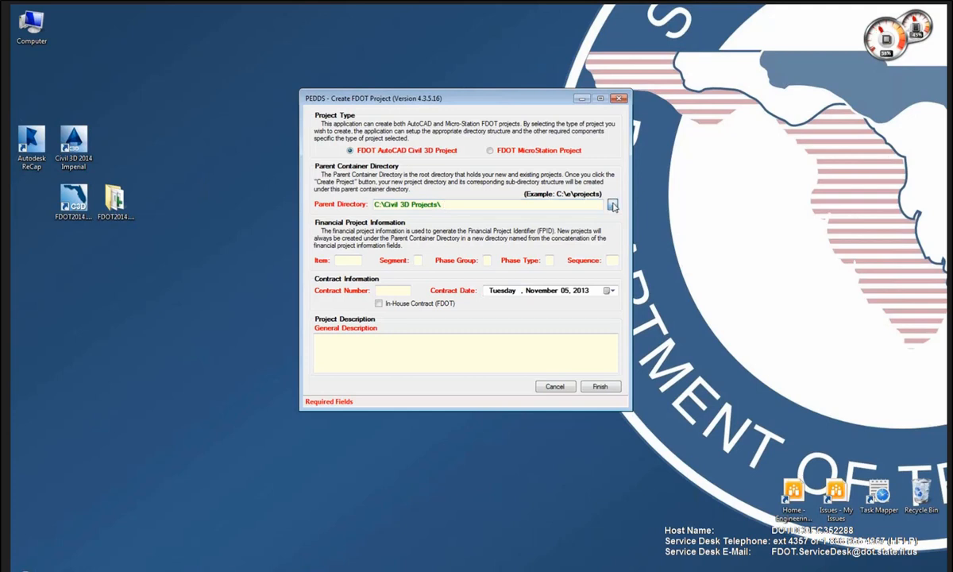
Open the folder browser to choose the Civil 3D project's parent directory.
left_click(612, 204)
Set the parent directory to C:\E\Projects\Webinar.
left_click_drag(577, 213, 617, 125)
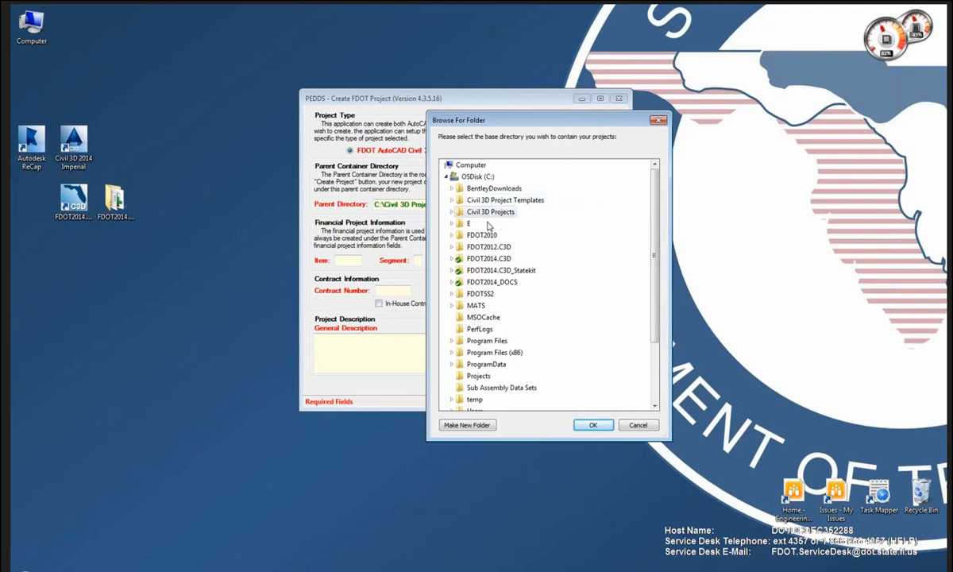
left_click(452, 223)
double_click(492, 318)
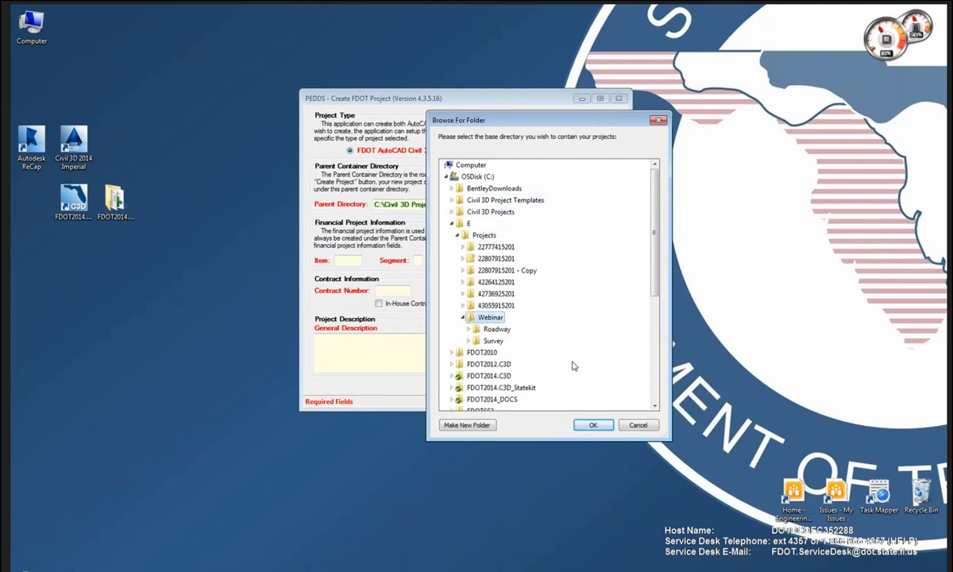
left_click(592, 425)
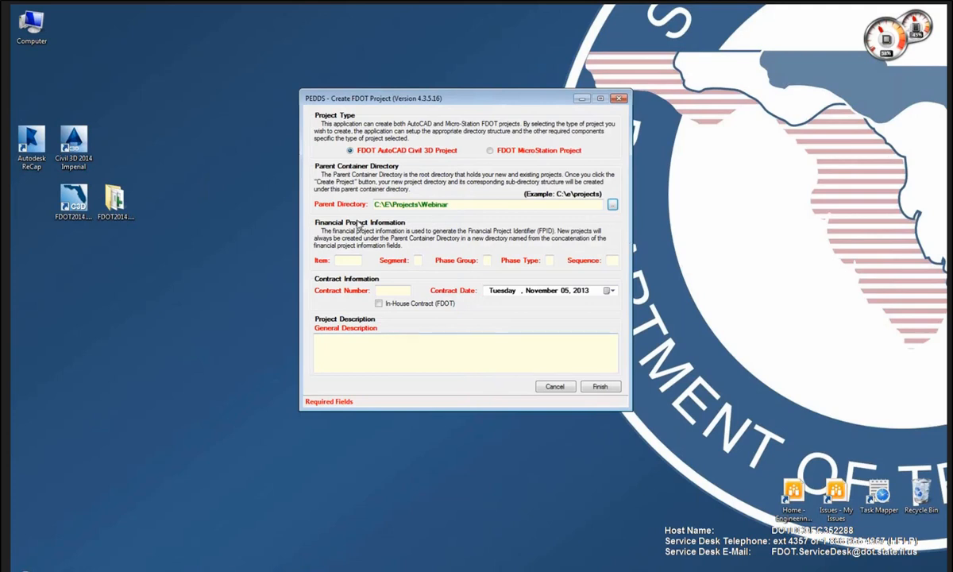
left_click(347, 260)
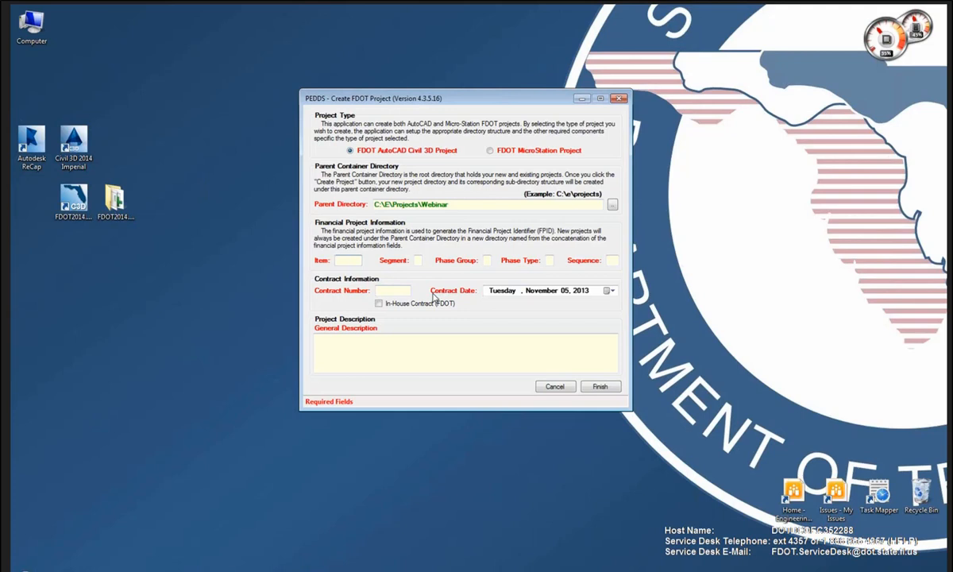
type("22")
type("8079")
type("1")
type("52")
type("01")
type("0000")
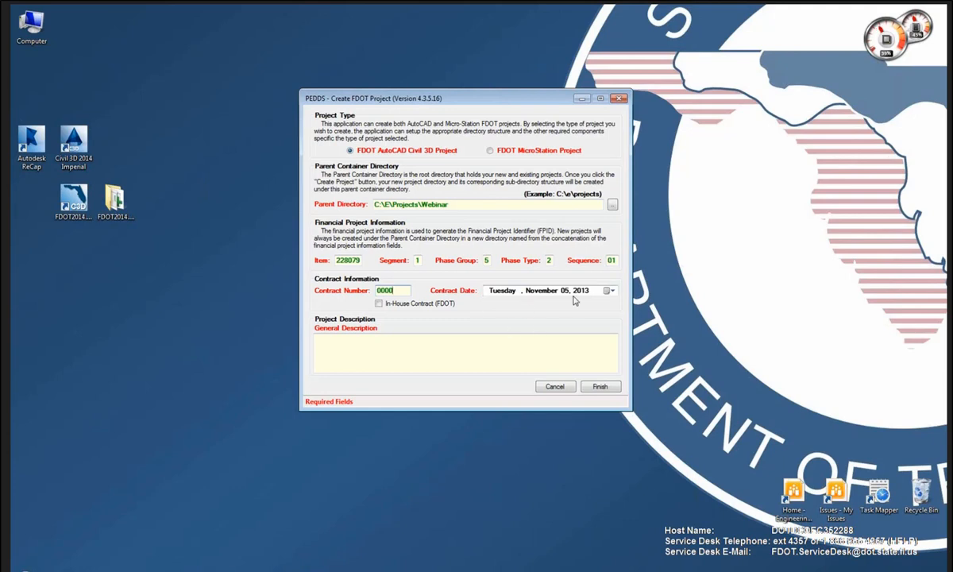
left_click(357, 353)
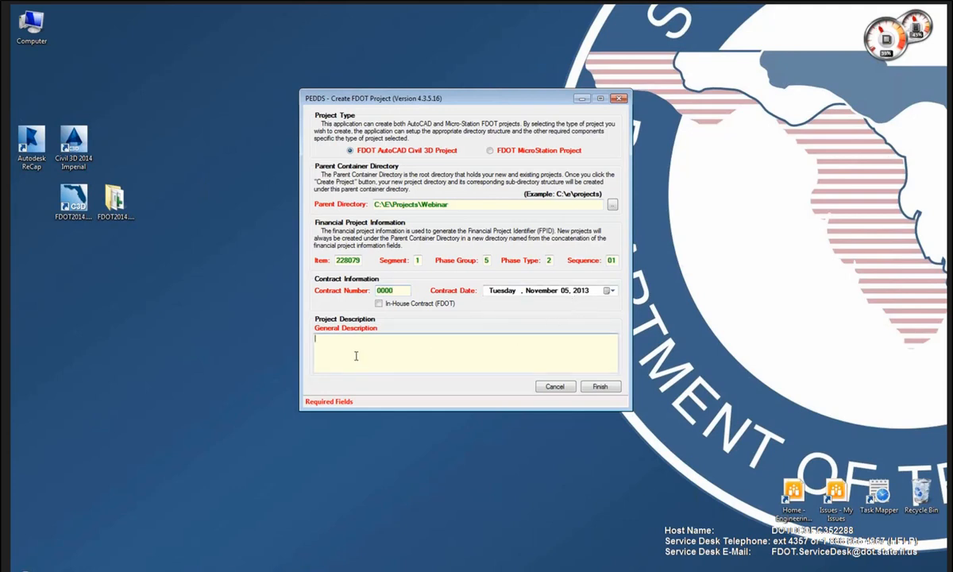
type("Roadway Project")
left_click(600, 386)
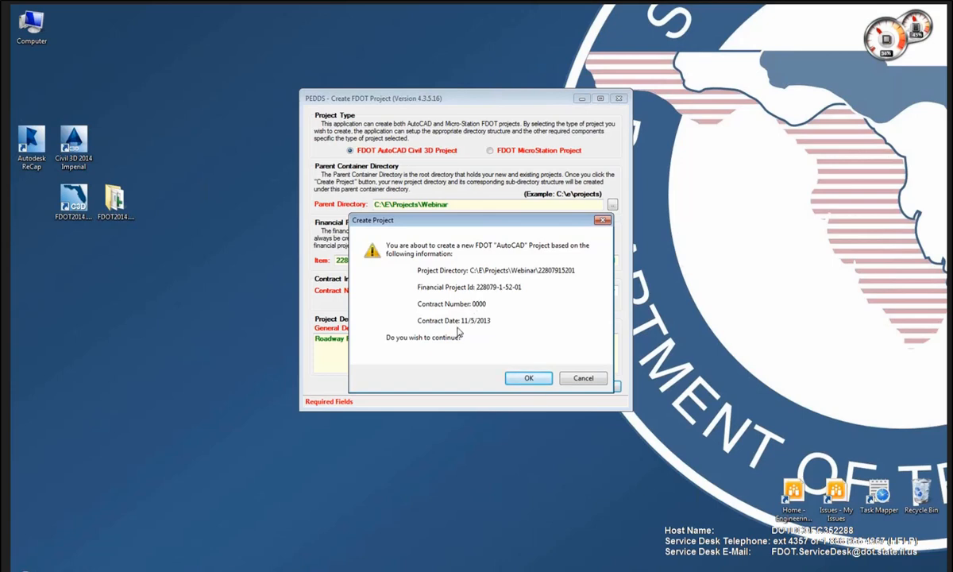
left_click(528, 377)
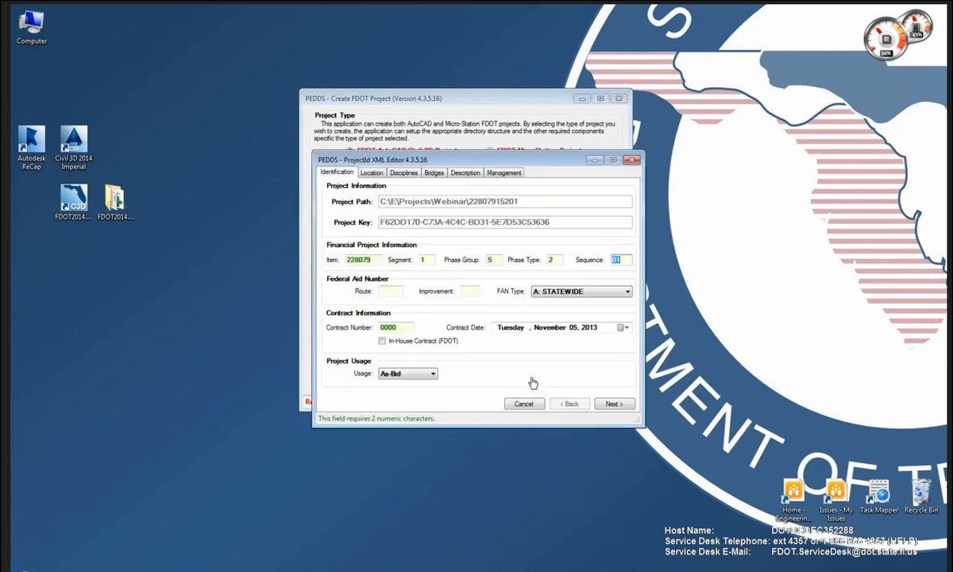
left_click_drag(554, 164, 536, 181)
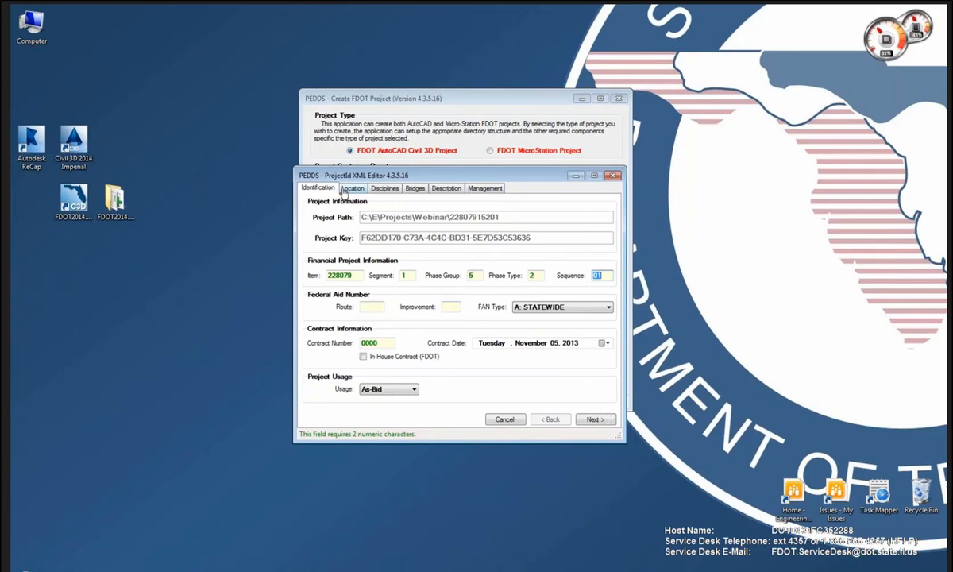
left_click(594, 419)
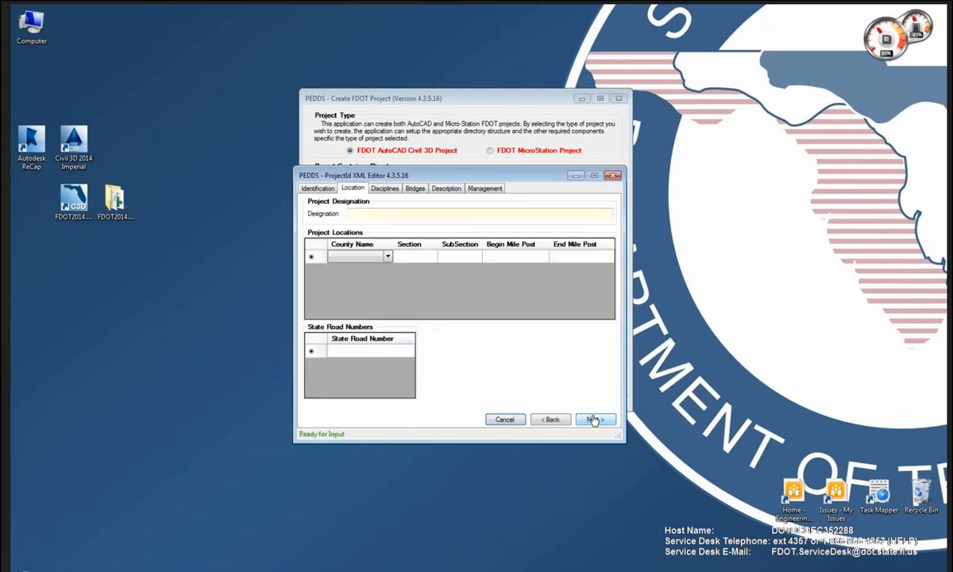
Choose Broward as the county in the first project location row.
left_click(372, 260)
left_click(395, 261)
left_click(390, 258)
left_click(390, 259)
left_click(341, 293)
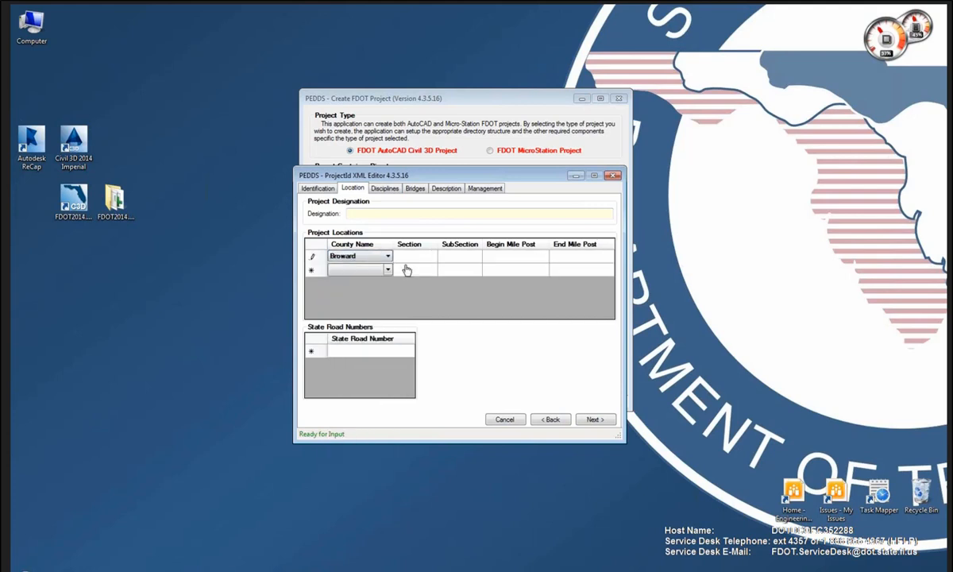
Enter Section 1, SubSection 1, mile posts 8 to 10, and State Road 817.
left_click(409, 261)
type("1")
key("Tab")
type("1")
key("Tab")
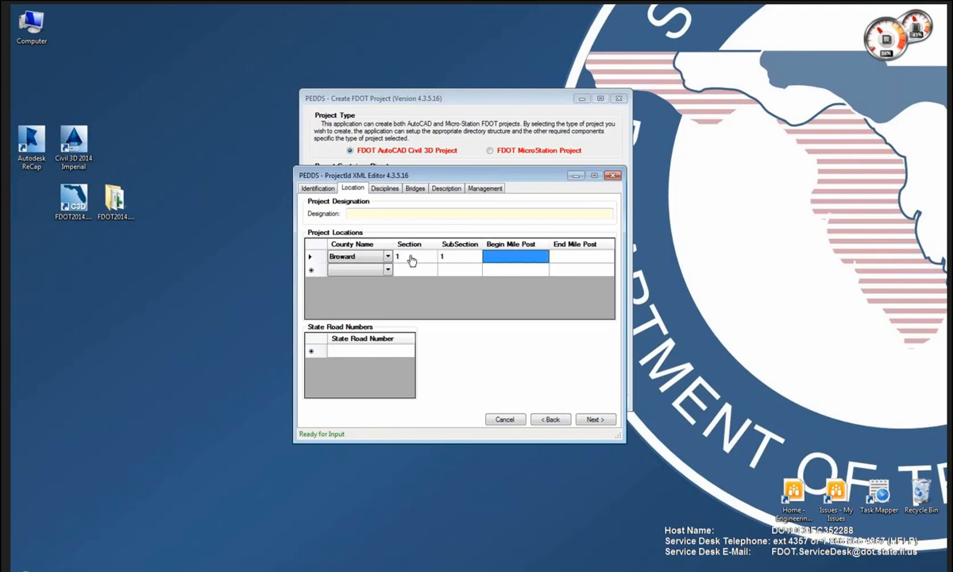
type("8")
key("Tab")
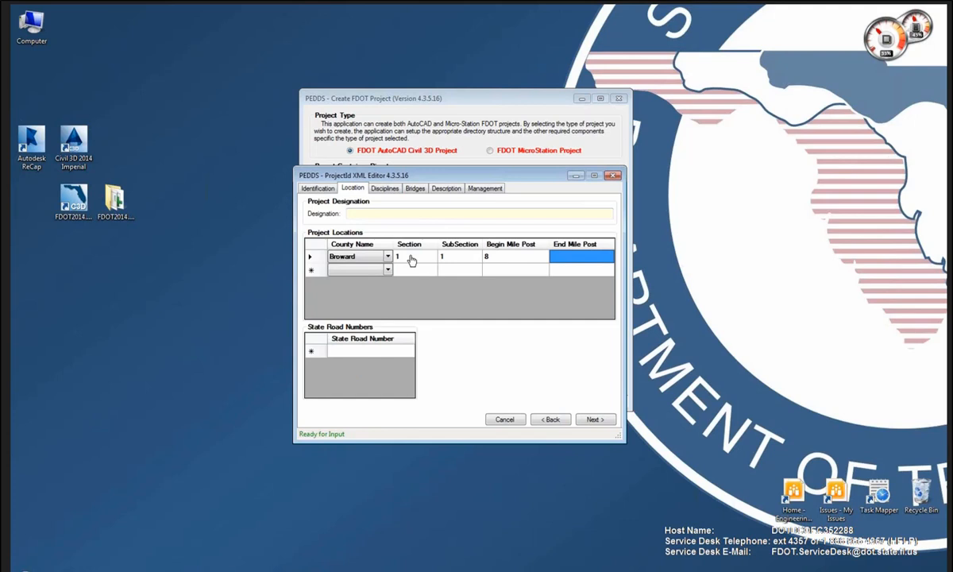
type("10")
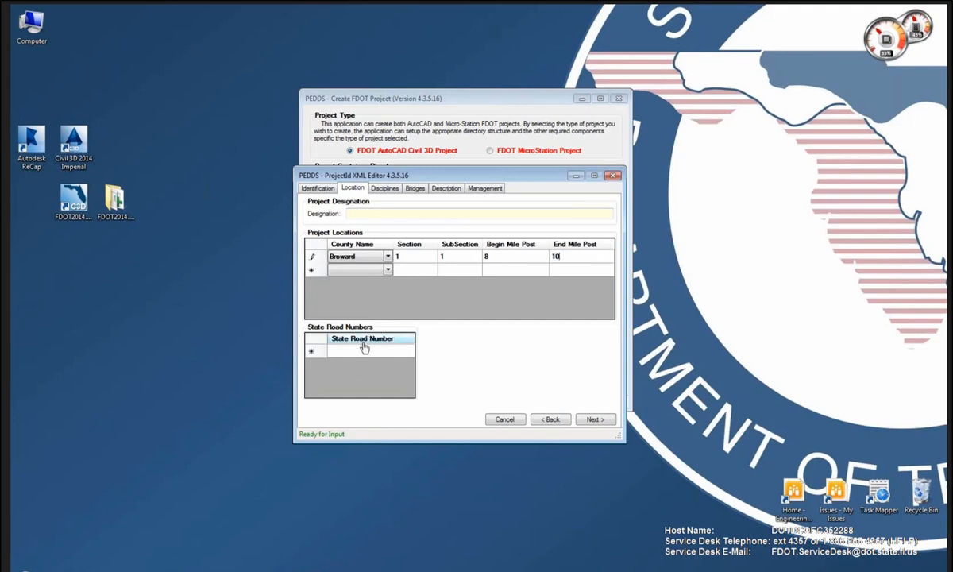
left_click(361, 352)
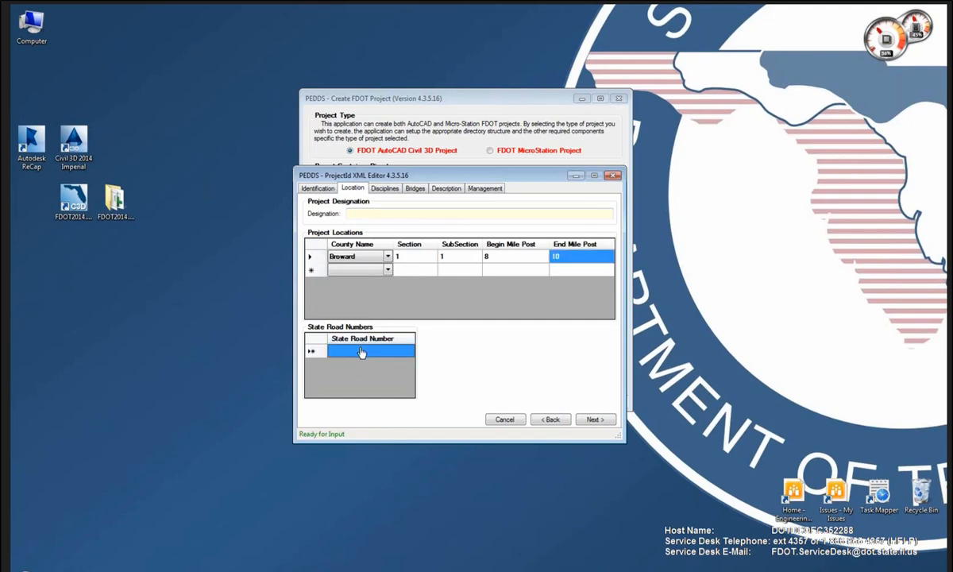
type("817")
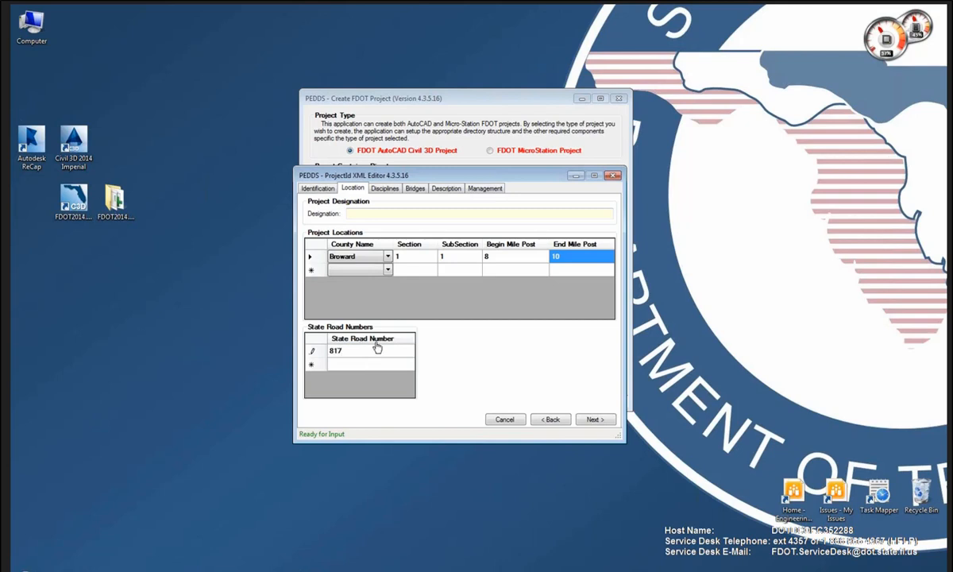
Page past Disciplines, Bridge Locations and Description to the Management page.
left_click(602, 420)
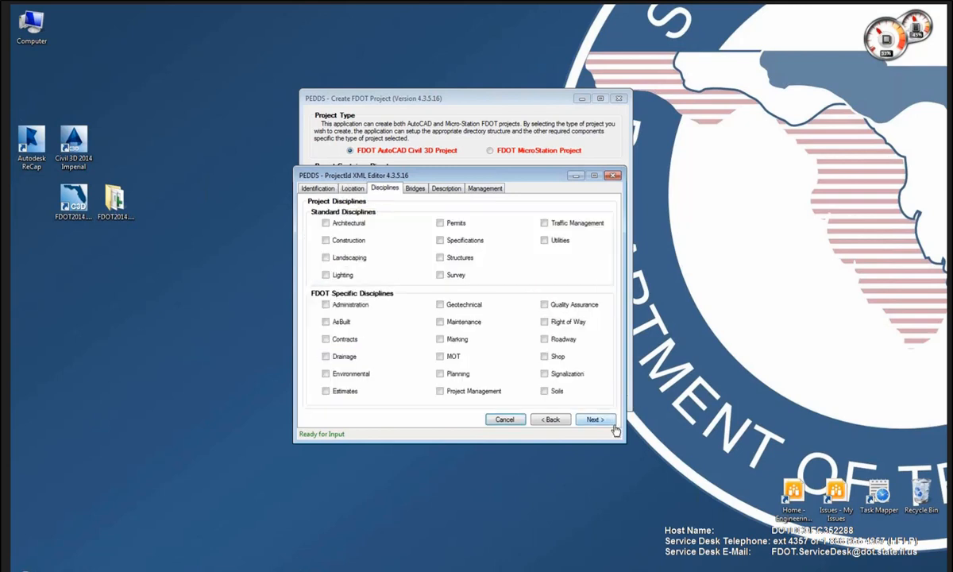
left_click(599, 423)
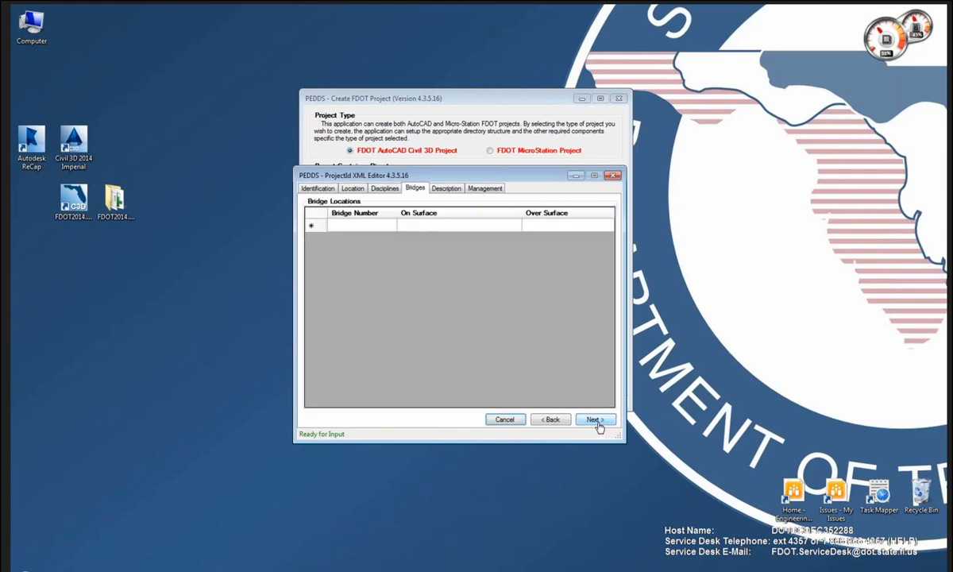
left_click(597, 421)
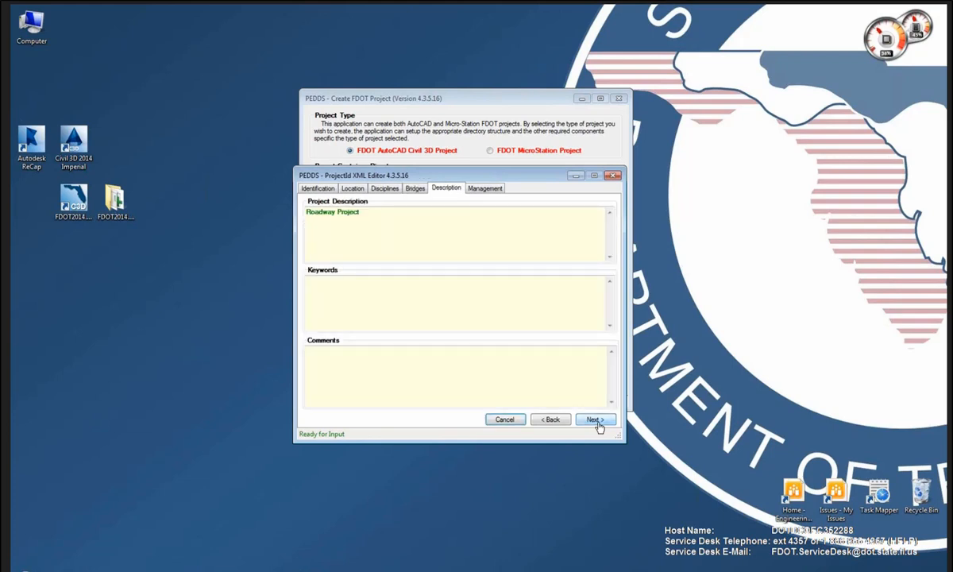
left_click(597, 420)
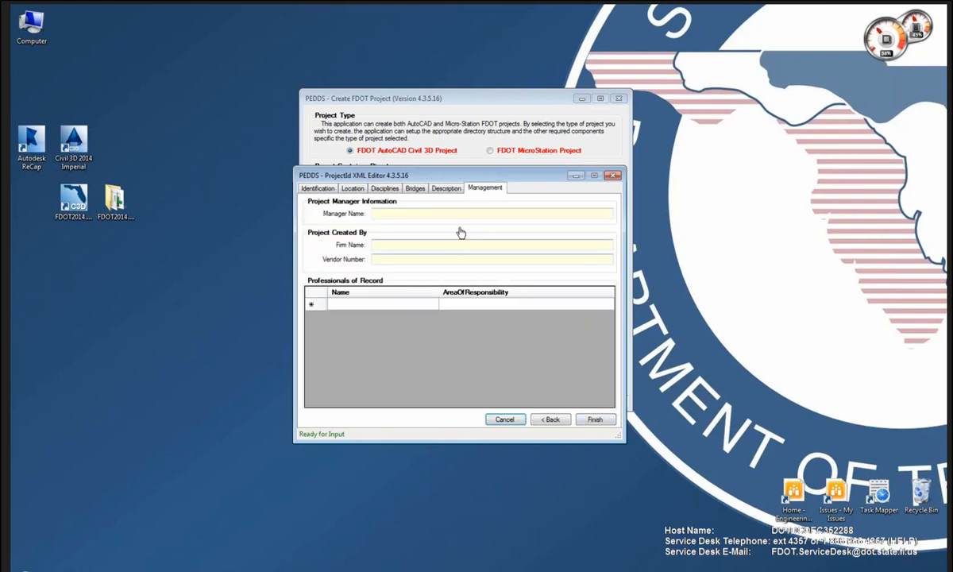
Fill in the project manager's name, firm name FDOT and the vendor number.
left_click(418, 214)
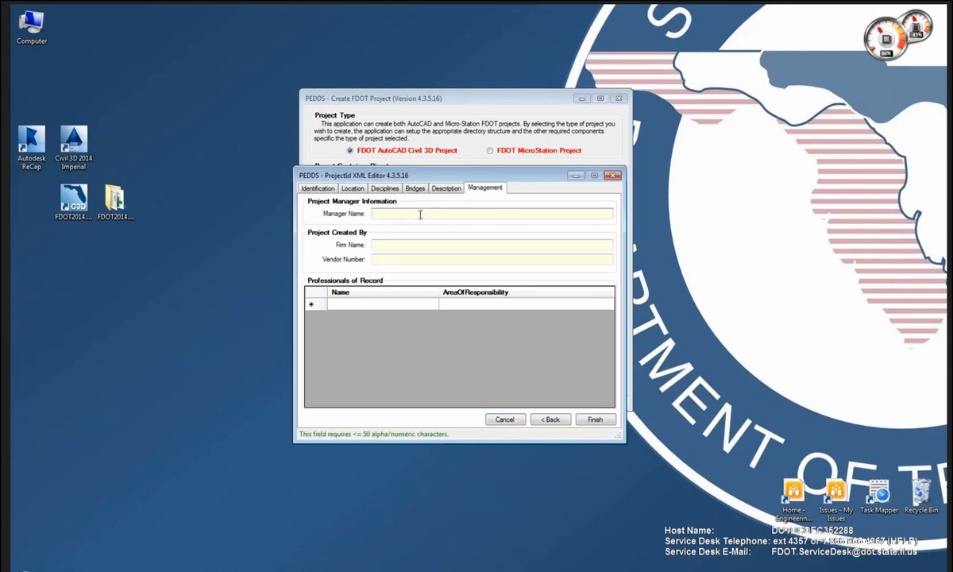
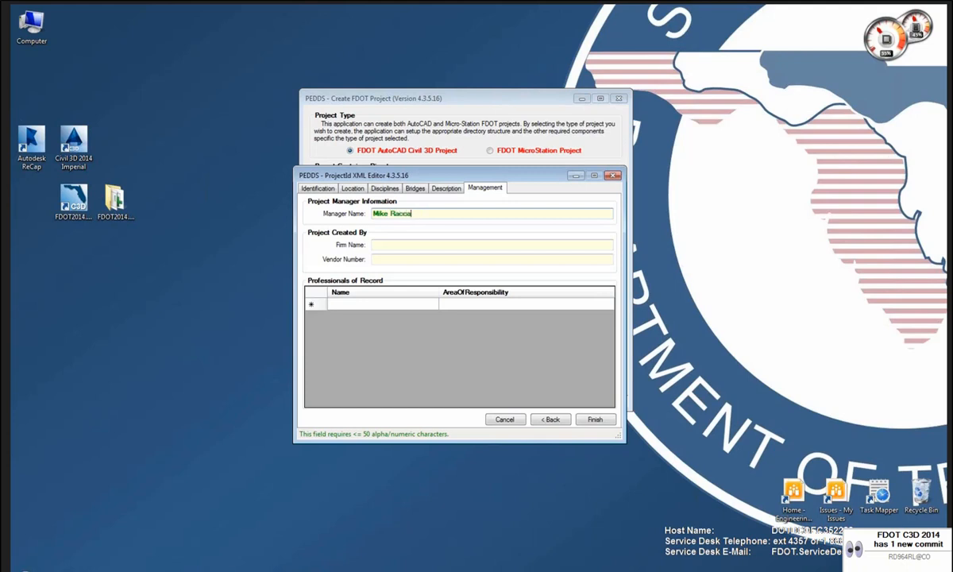
key("Tab")
type("FDOT")
key("Tab")
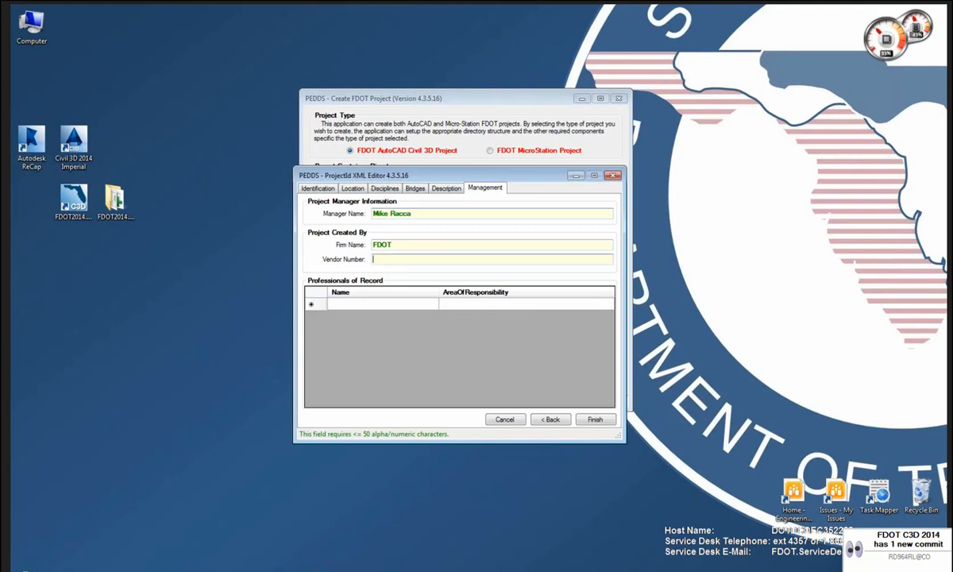
type("123456789")
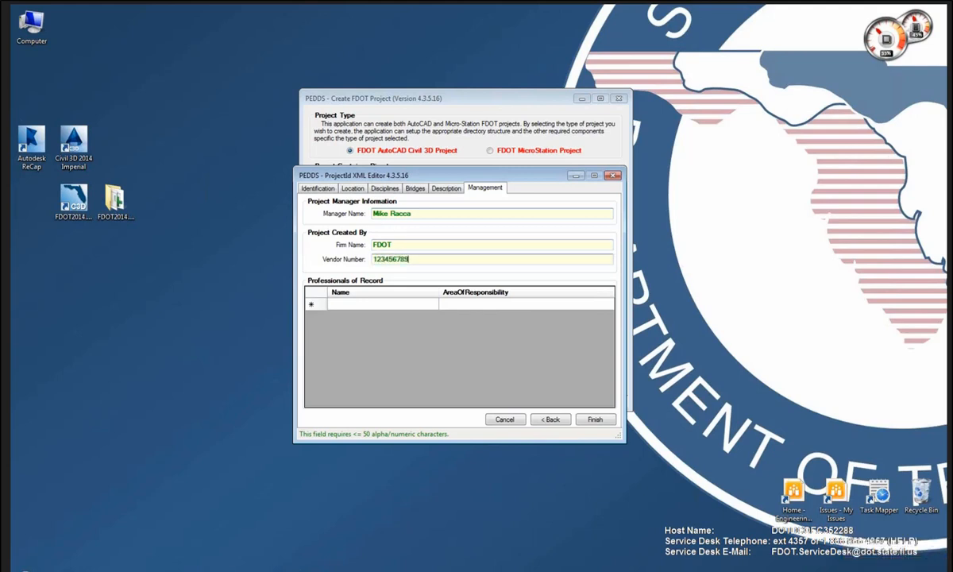
Add a professional of record with Design responsibility and save ProjectId.xml.
key("Tab")
type("MAR")
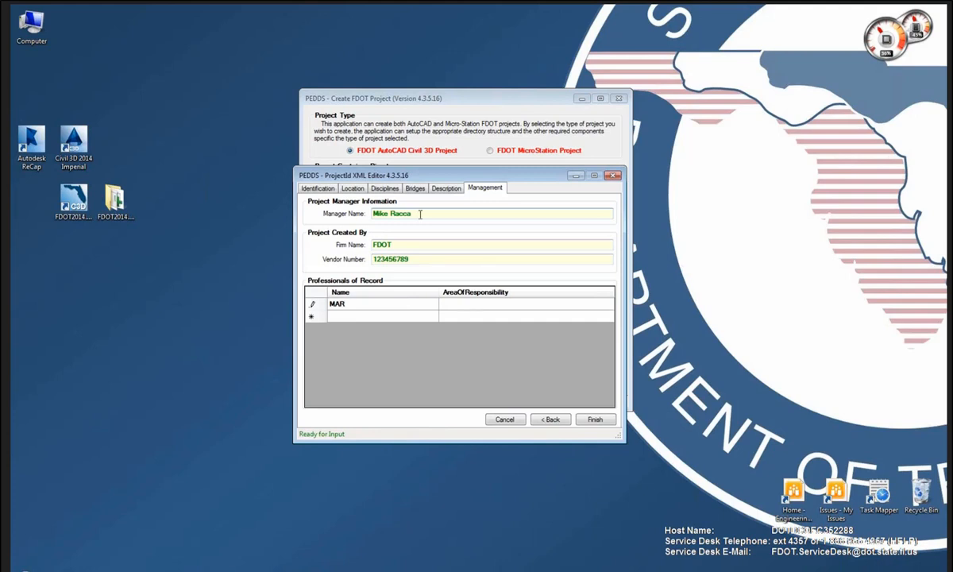
key("Tab")
type("DEsign")
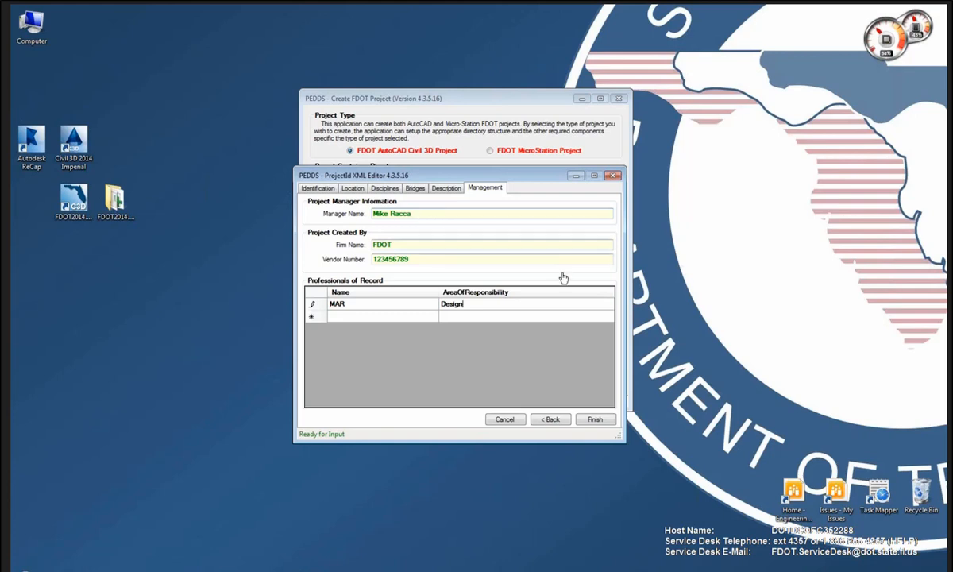
left_click(591, 420)
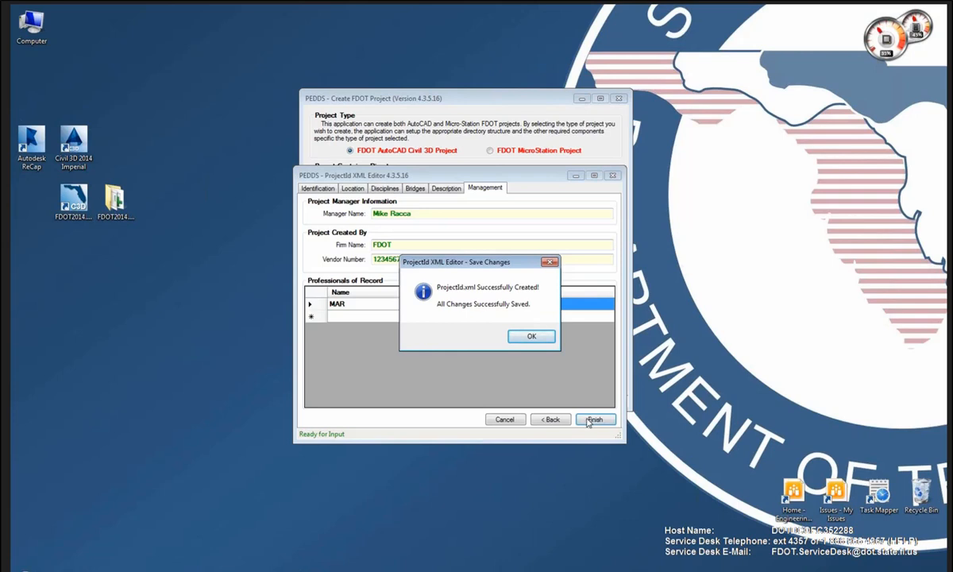
Acknowledge the ProjectId.xml saved notice and the default sheet set update message.
left_click(531, 336)
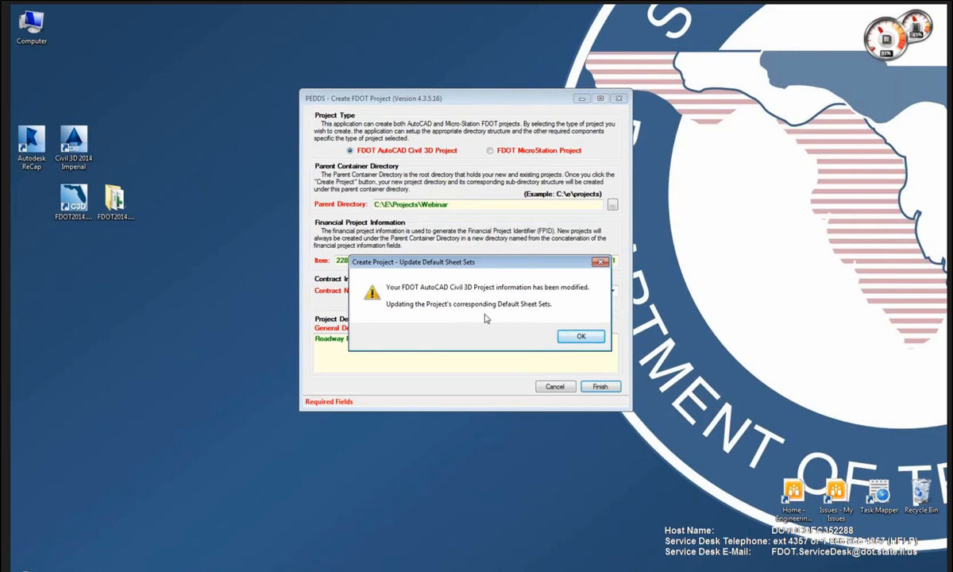
left_click(580, 337)
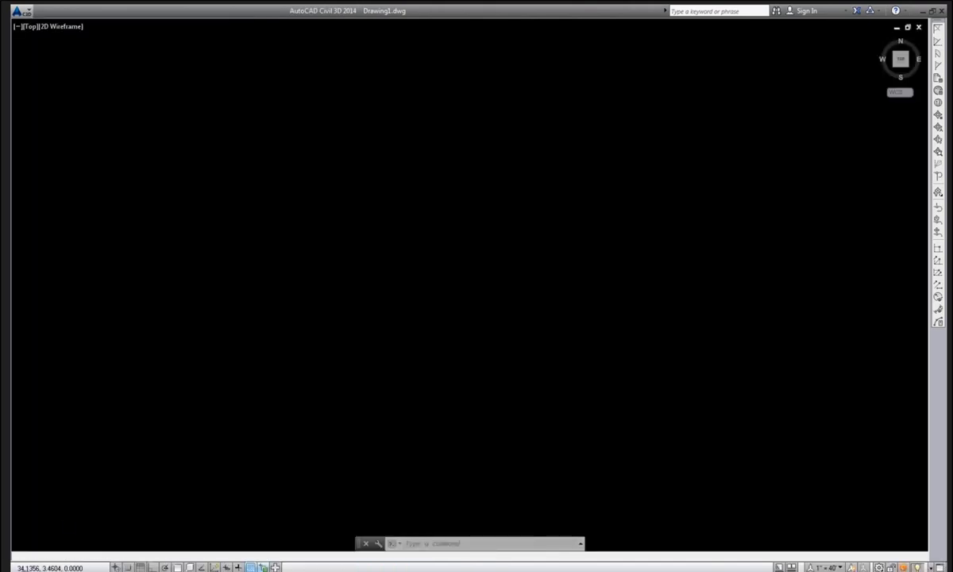
mouse_move(94, 561)
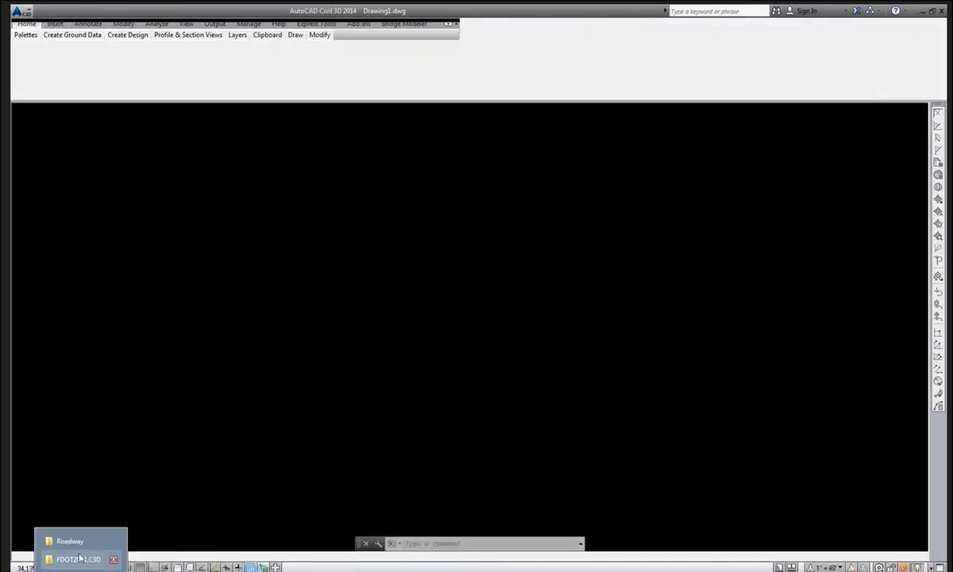
left_click(73, 541)
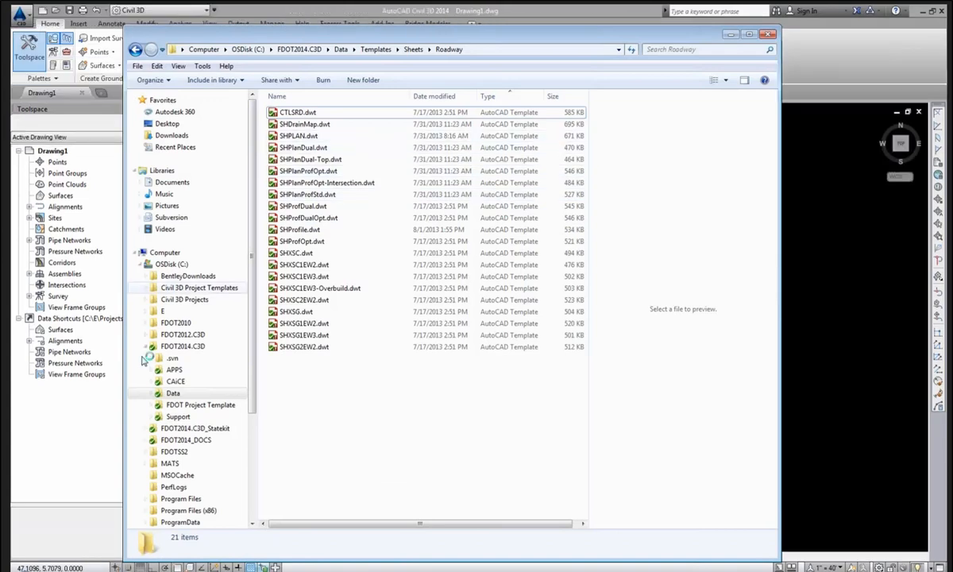
left_click(199, 347)
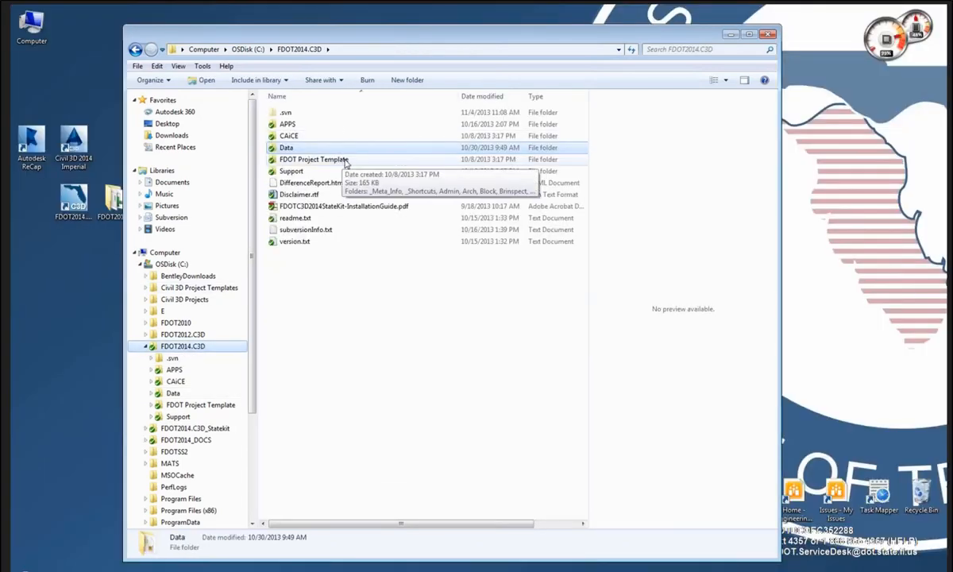
double_click(317, 160)
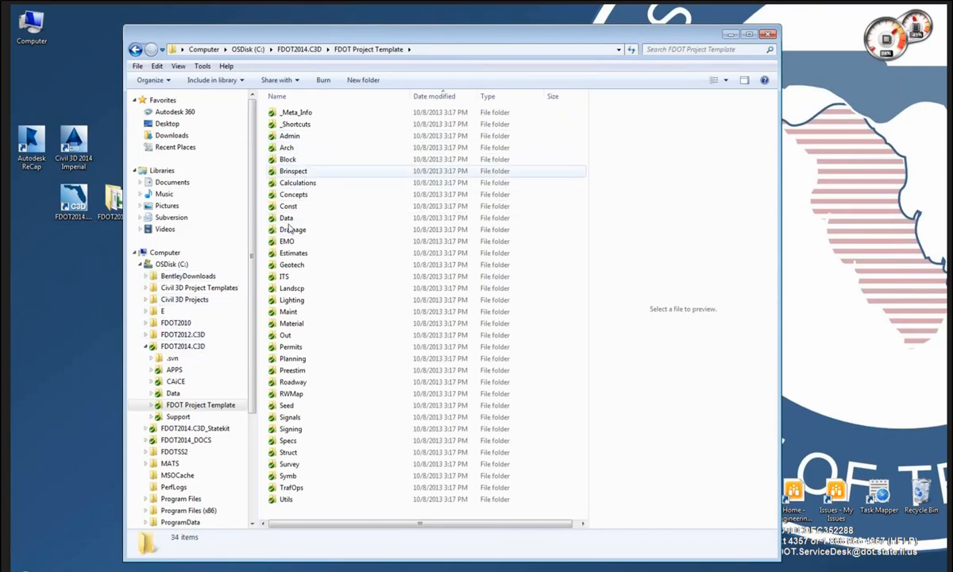
left_click(204, 314)
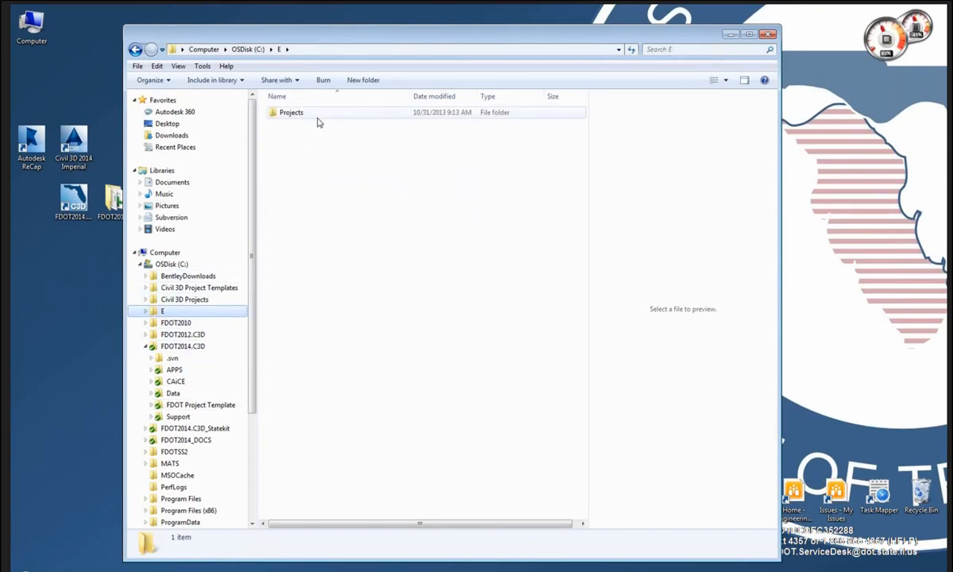
double_click(298, 113)
double_click(302, 182)
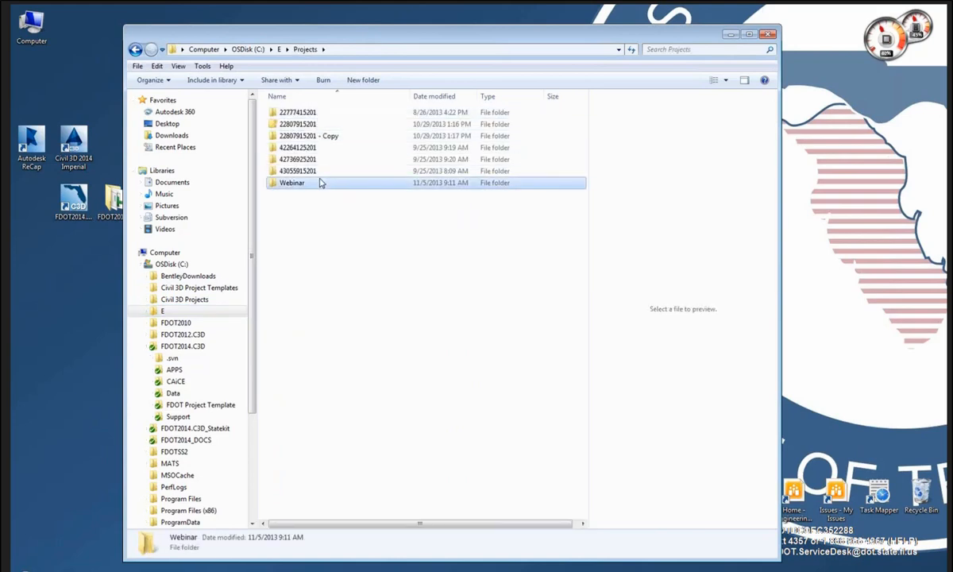
left_click(326, 150)
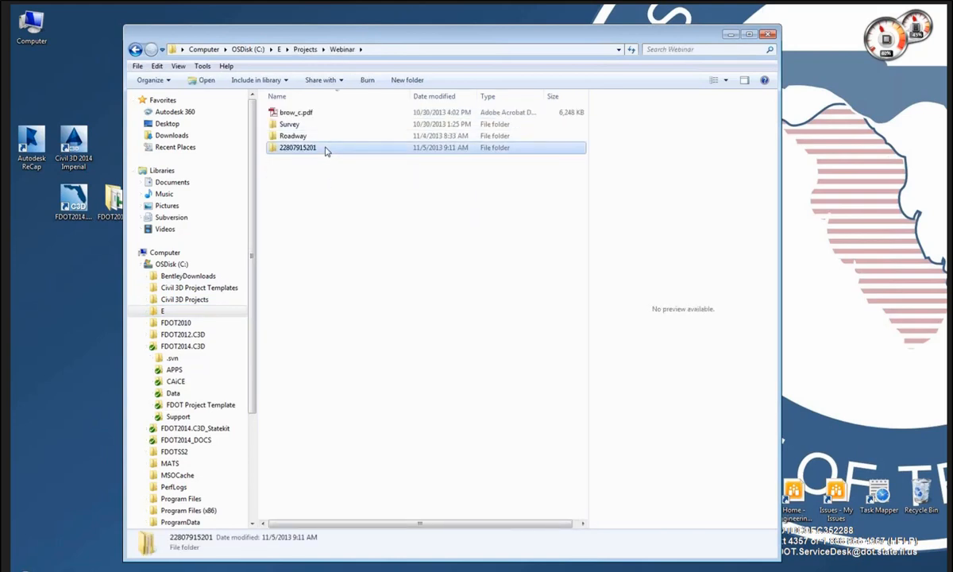
double_click(321, 148)
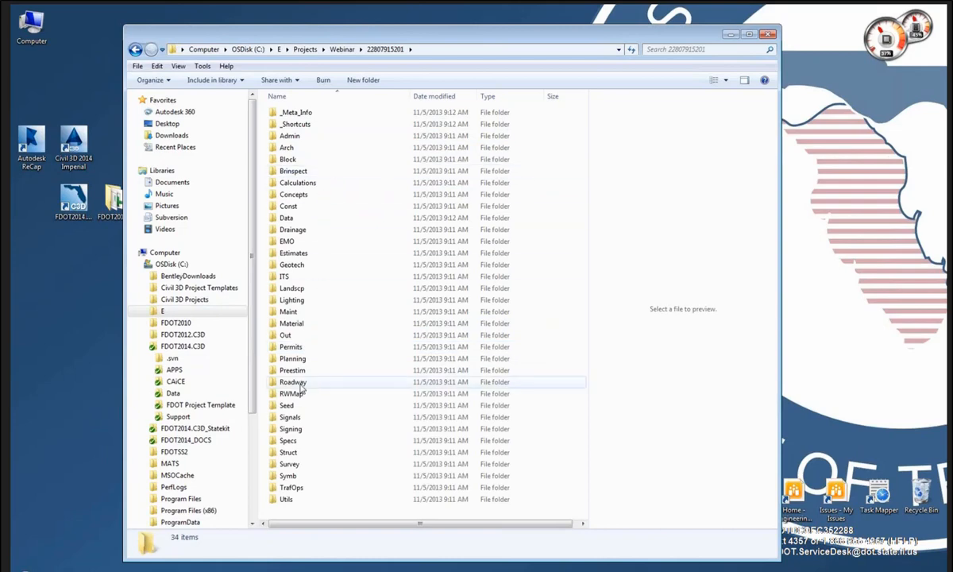
key("BackSpace")
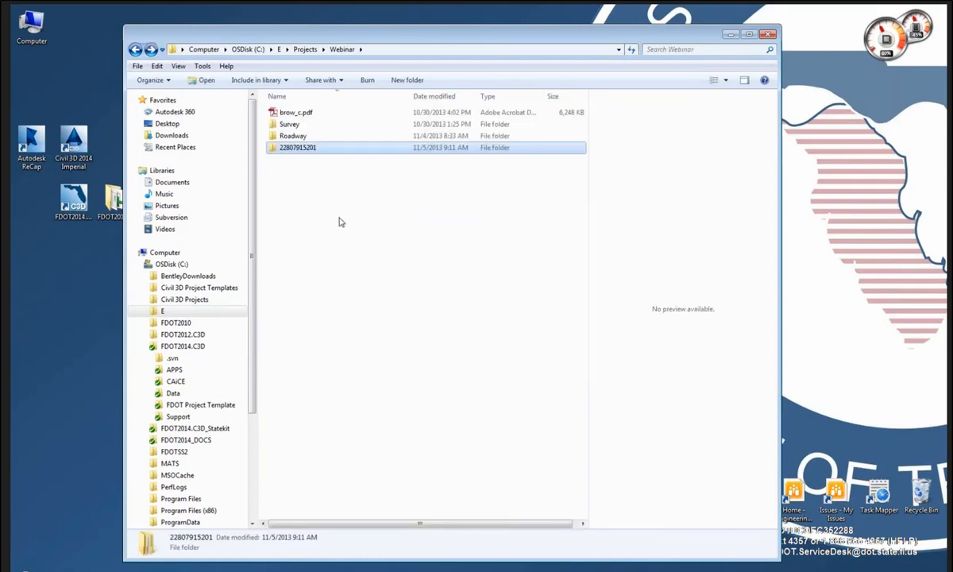
Acknowledge the sheet sets message, close the summary report and success notice, then return to PowerPoint.
left_click(732, 37)
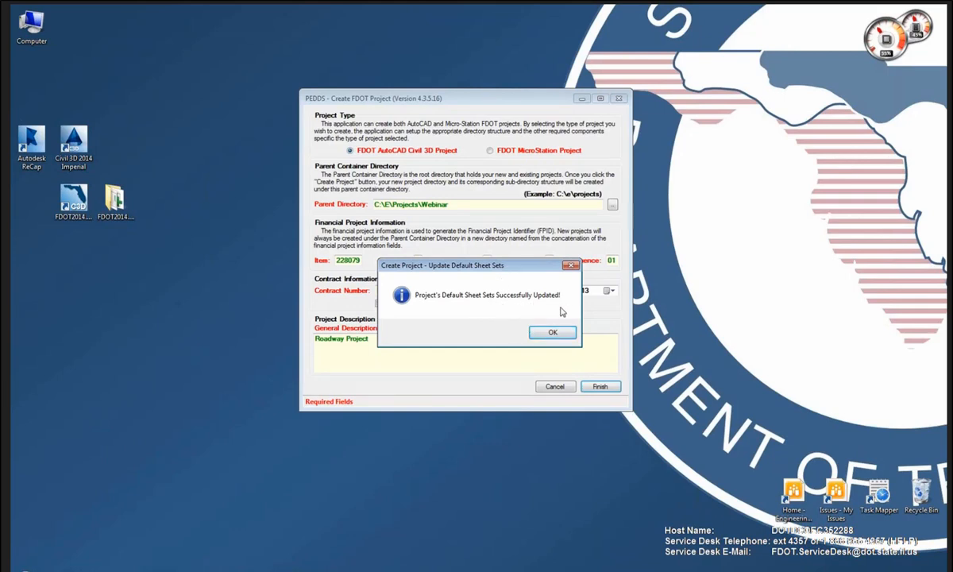
left_click(549, 335)
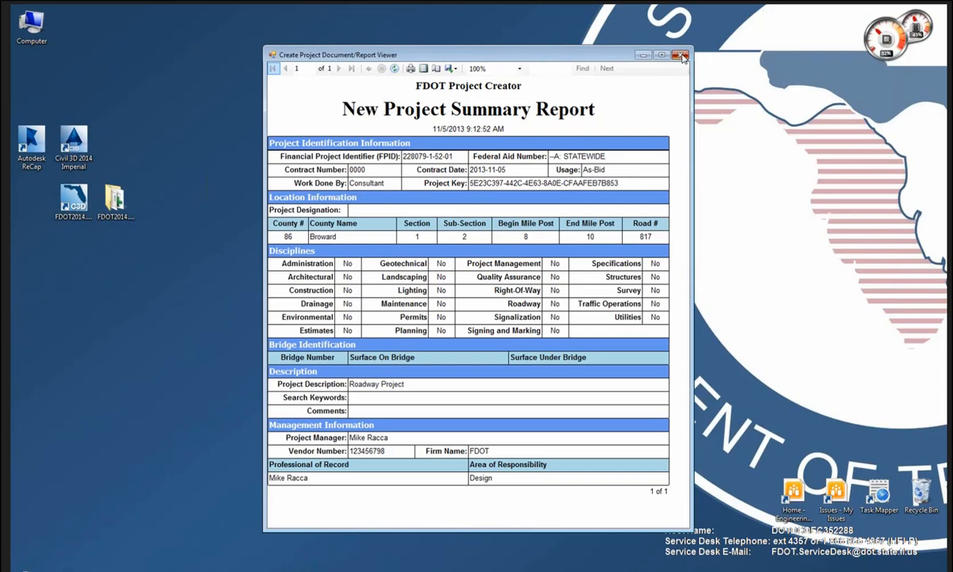
left_click(680, 55)
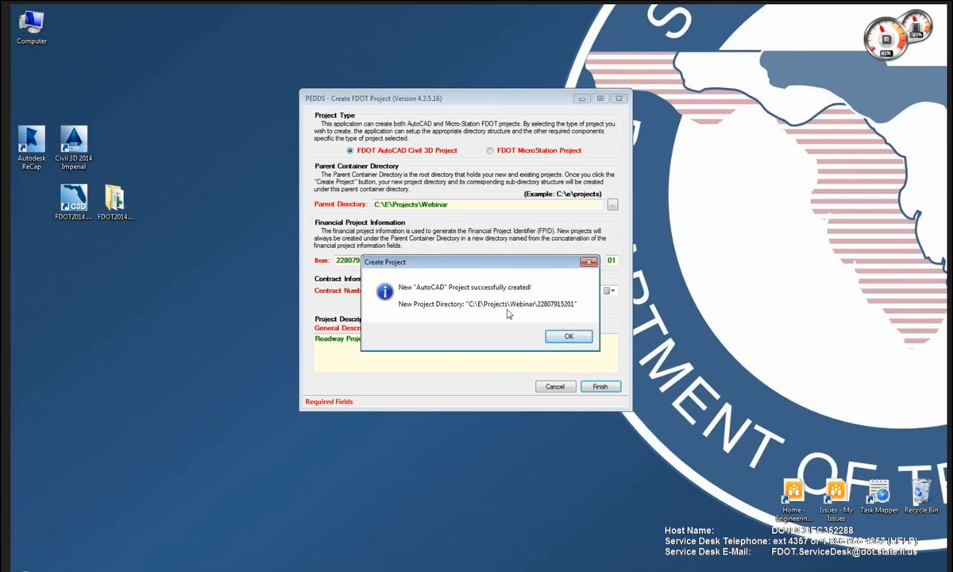
left_click(559, 337)
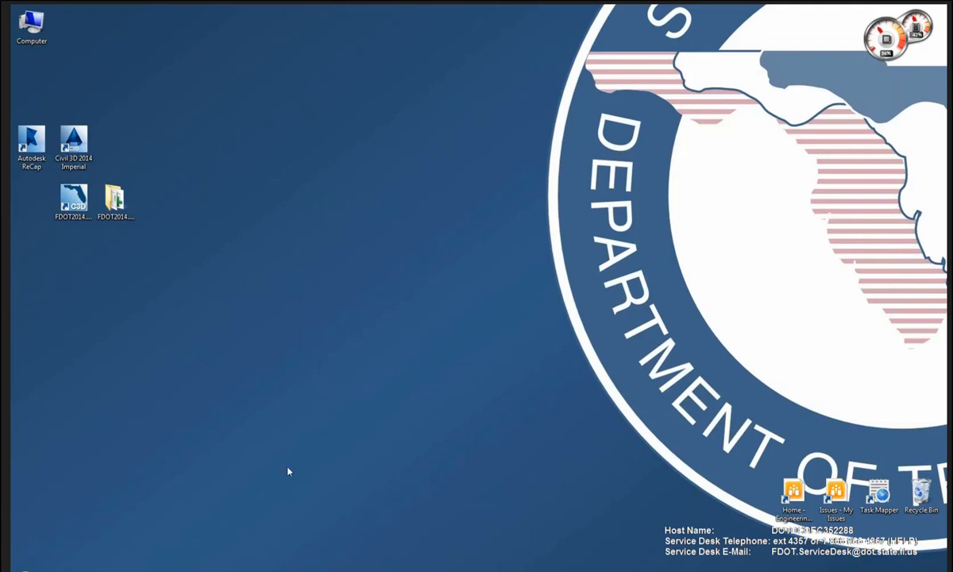
key("alt+Tab")
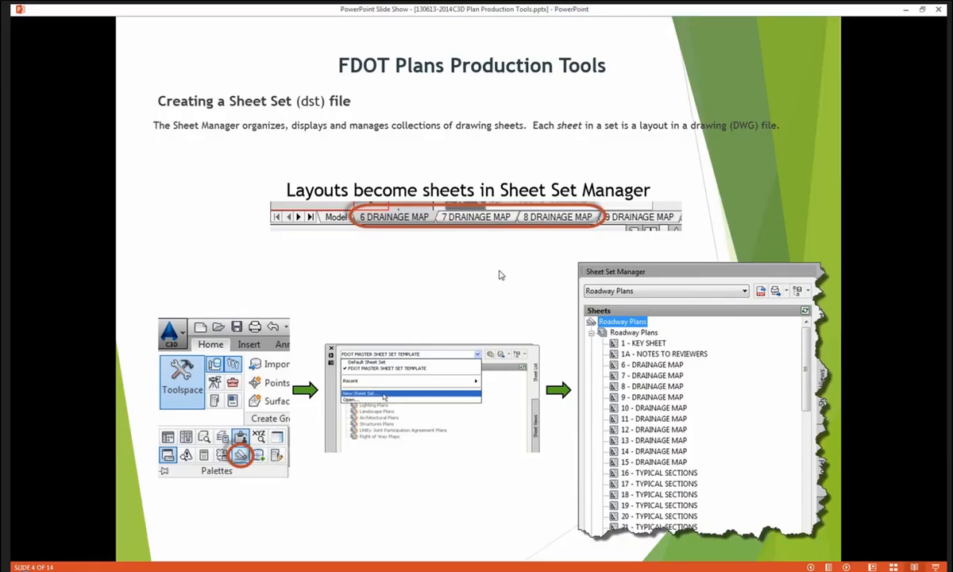
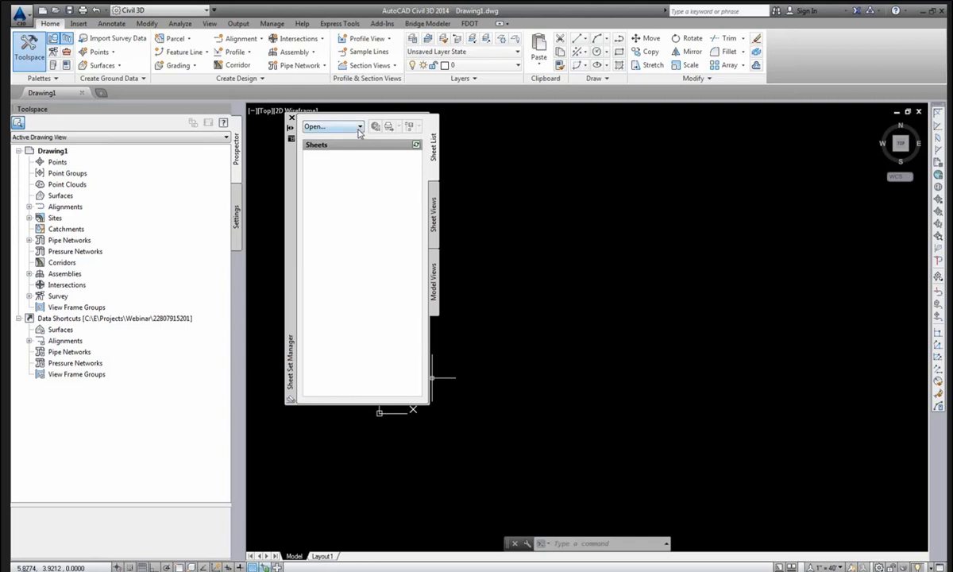
Start a new sheet set based on an example sheet set.
left_click(358, 128)
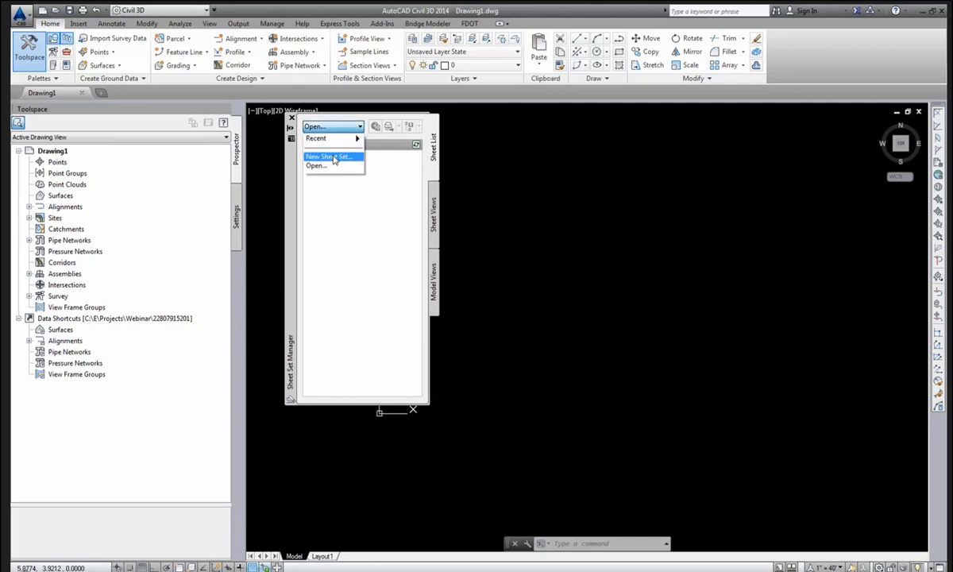
left_click(335, 158)
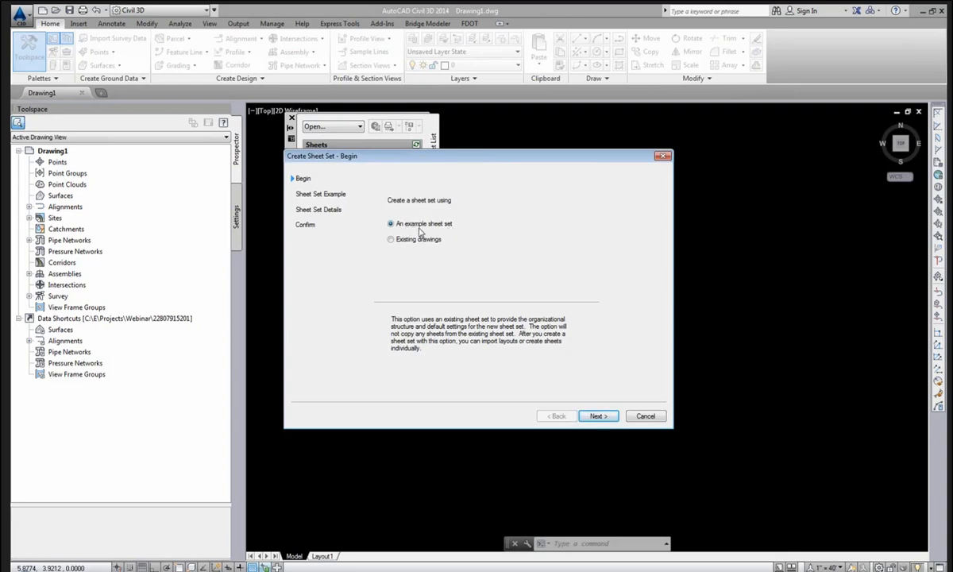
left_click(598, 416)
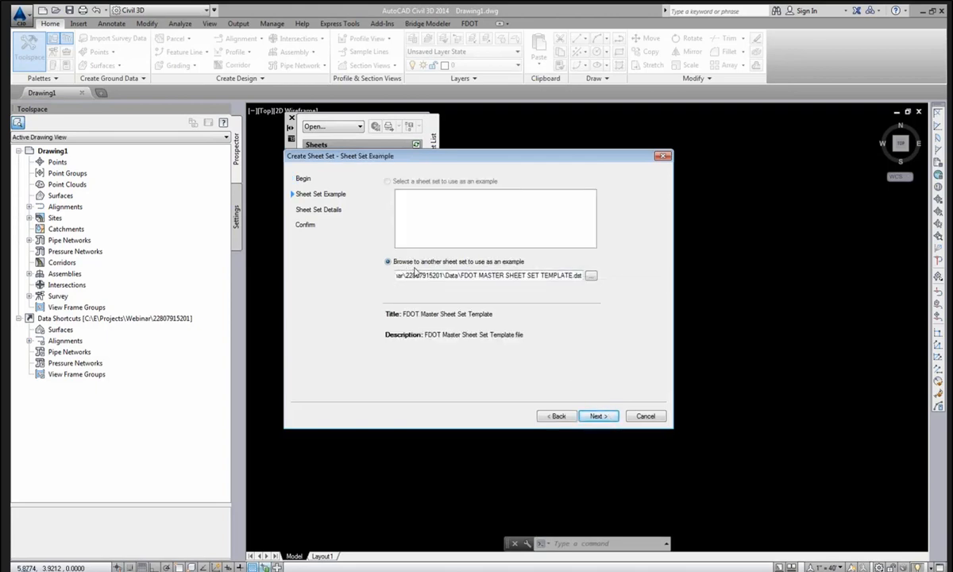
left_click(592, 275)
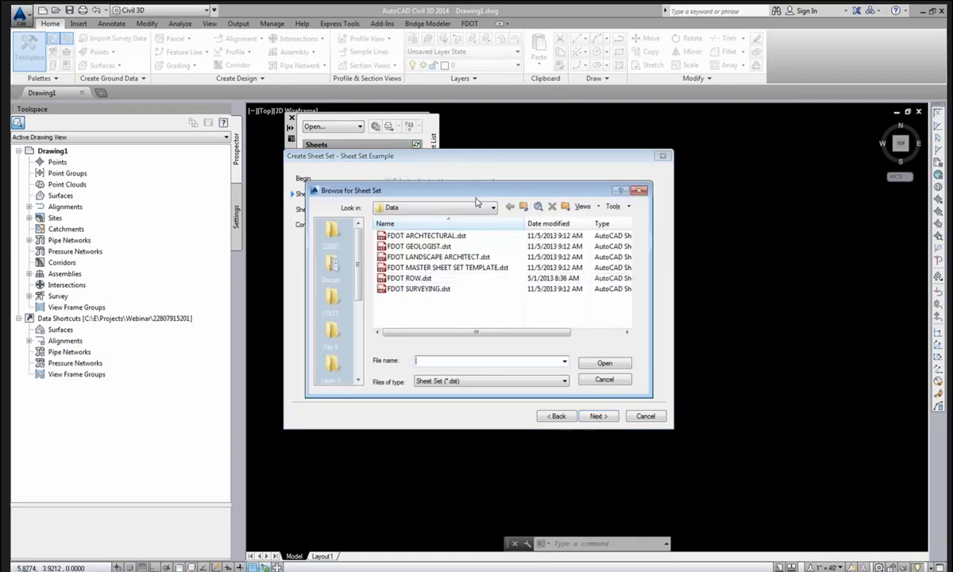
left_click(477, 208)
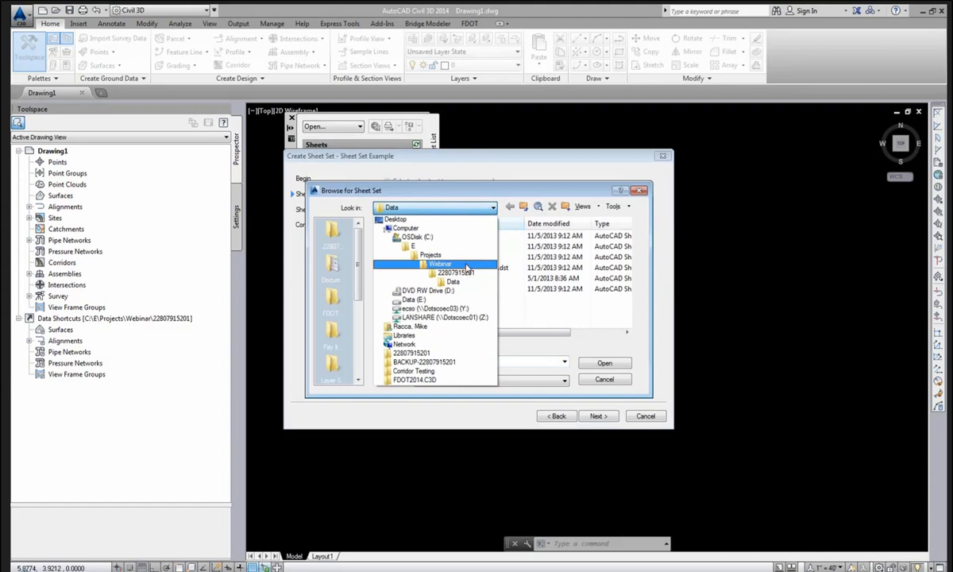
left_click(466, 263)
double_click(438, 236)
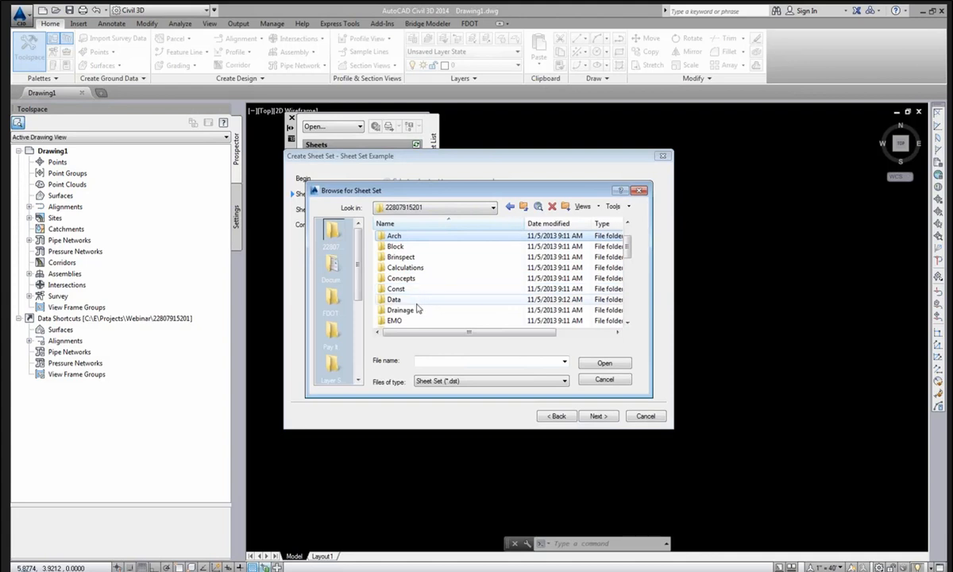
left_click(418, 307)
double_click(419, 306)
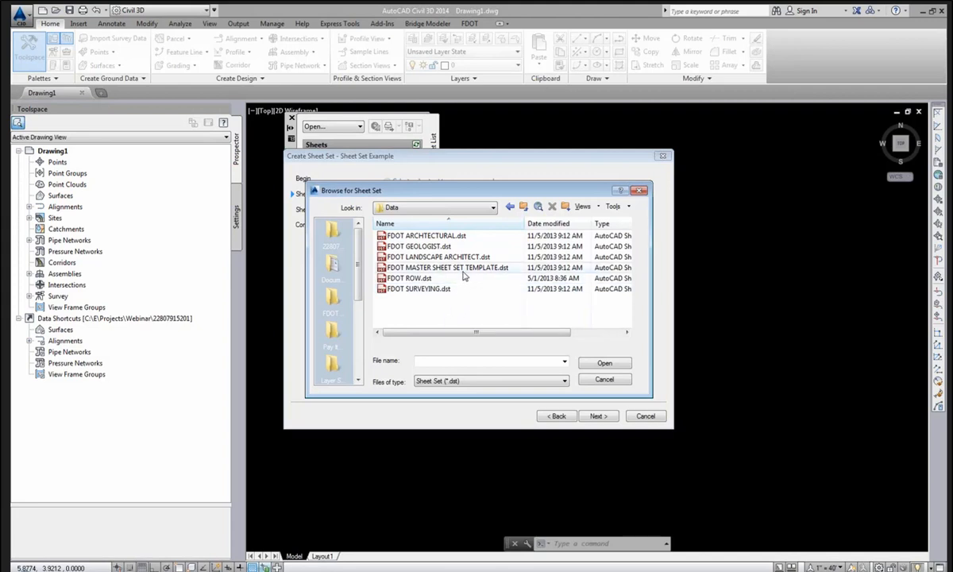
left_click(464, 268)
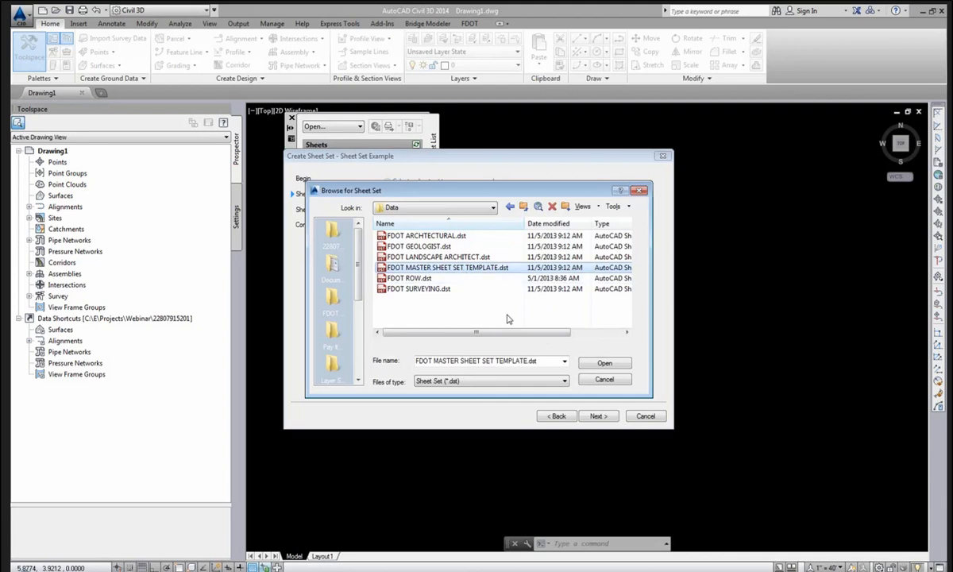
left_click(604, 363)
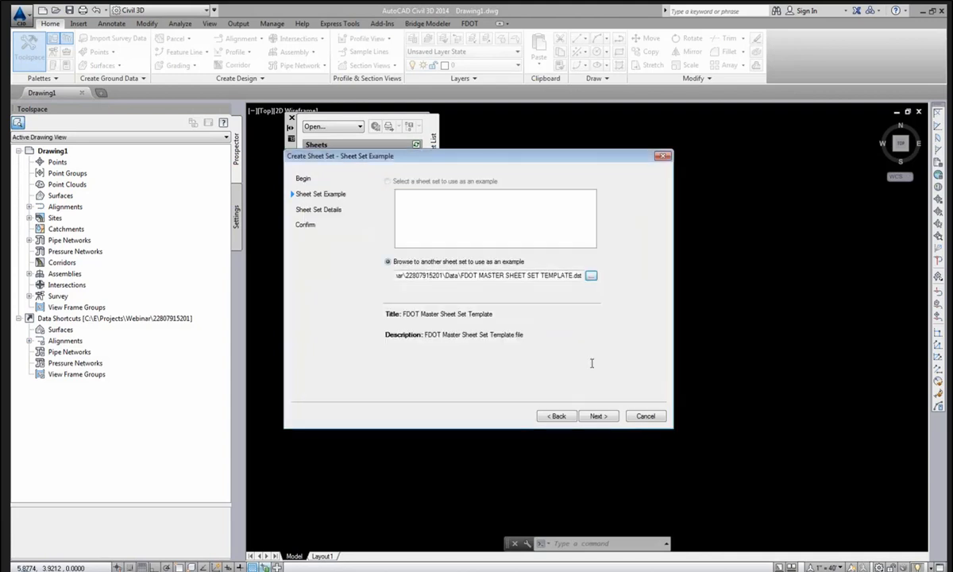
left_click(597, 416)
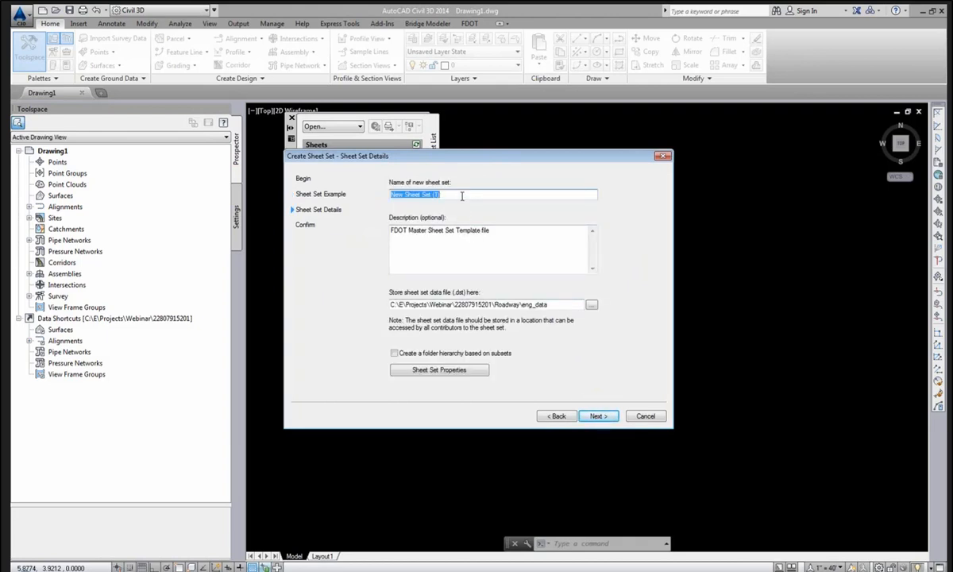
type("Roadway Plan Set")
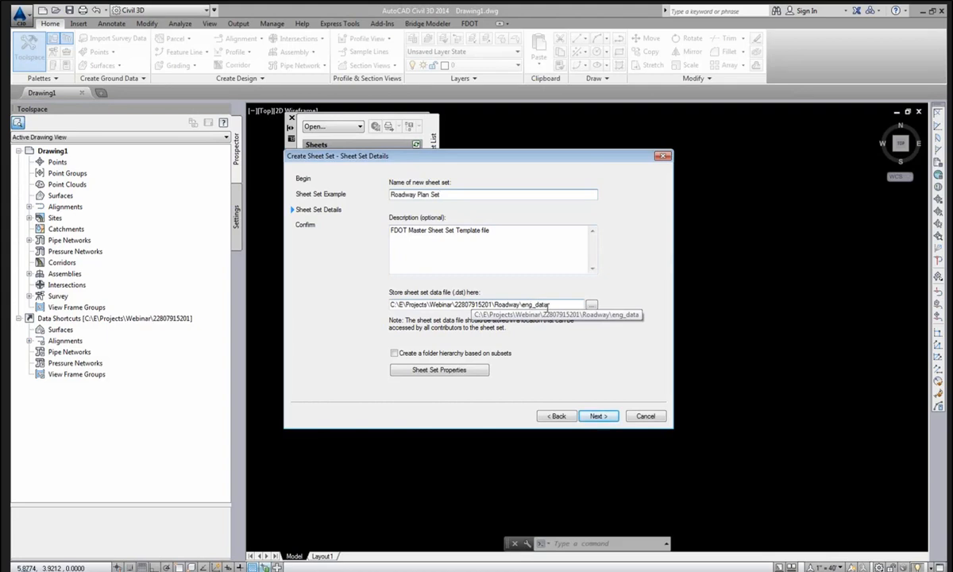
left_click(595, 307)
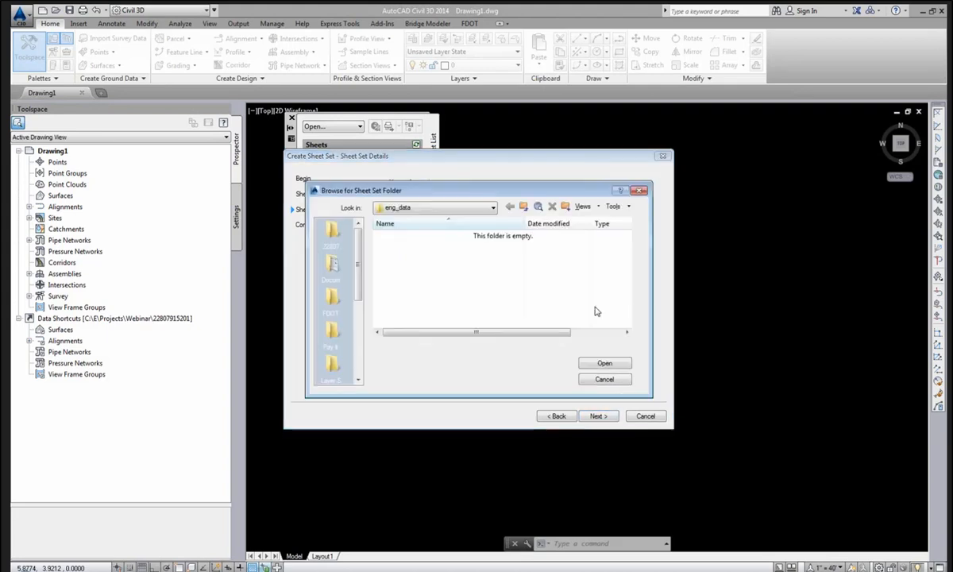
left_click(522, 207)
left_click(523, 206)
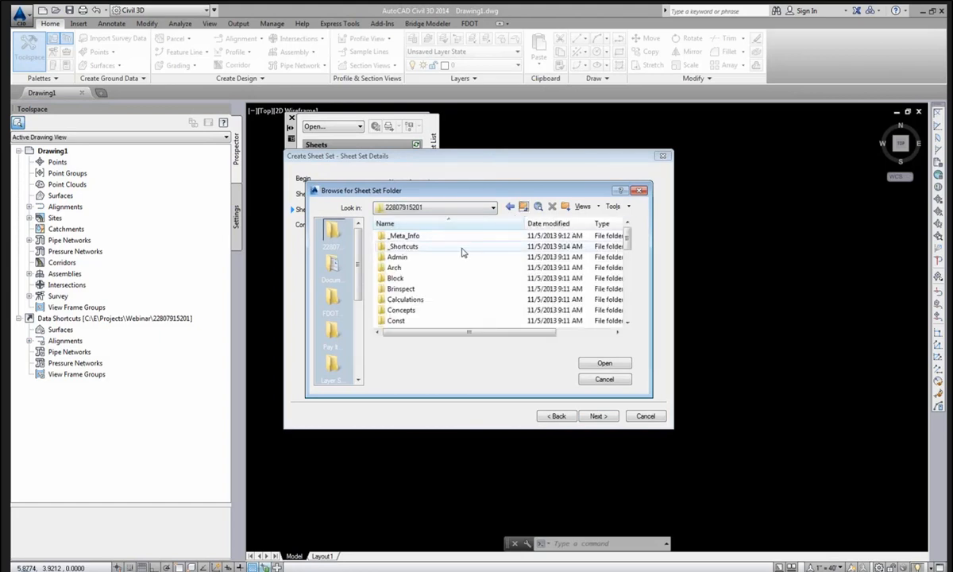
scroll(444, 273, "down", 1)
scroll(445, 273, "down", 3)
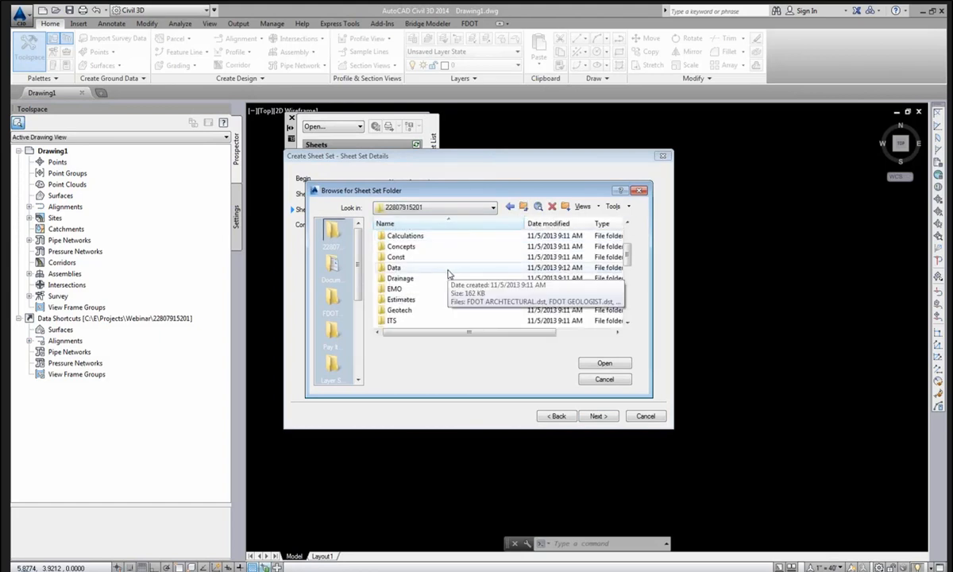
scroll(440, 301, "down", 3)
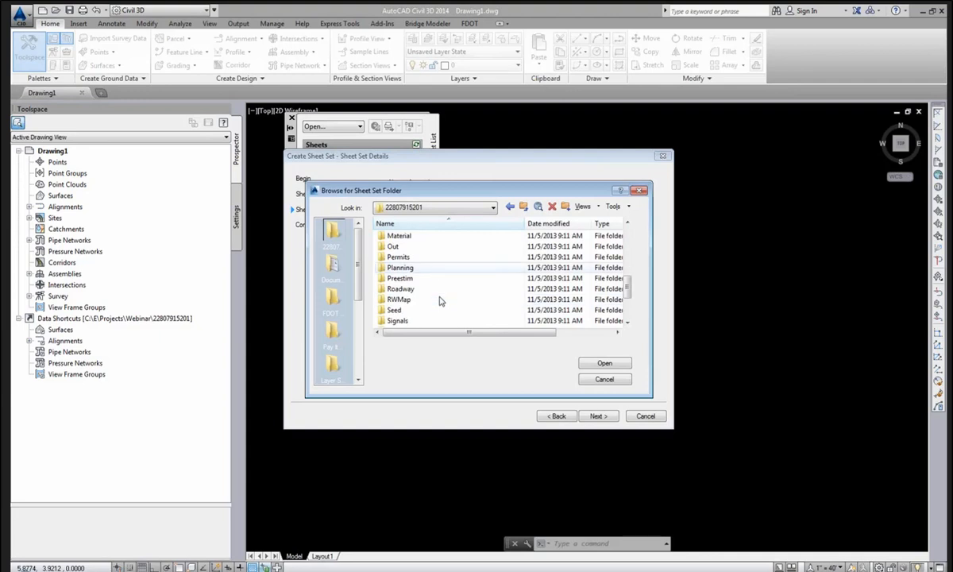
double_click(440, 293)
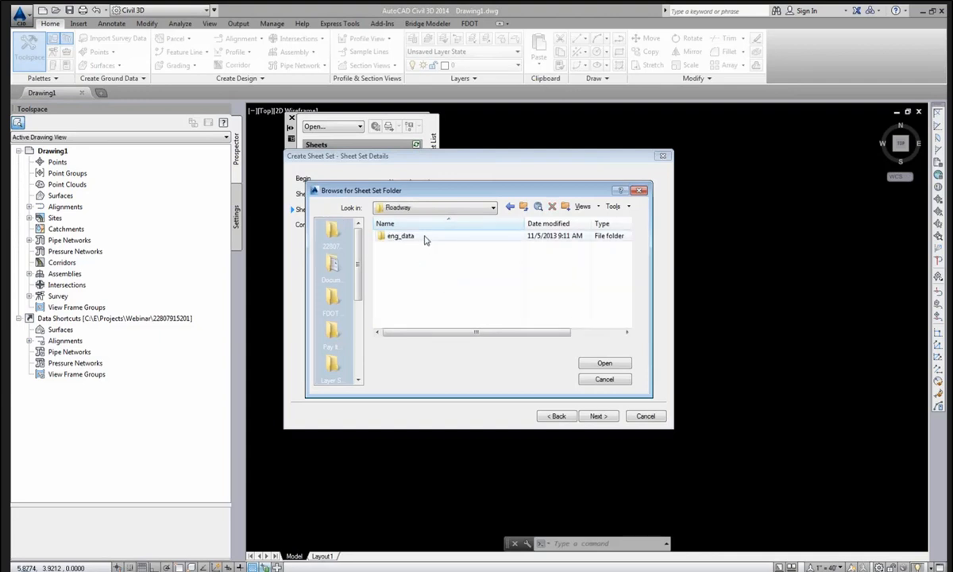
double_click(424, 237)
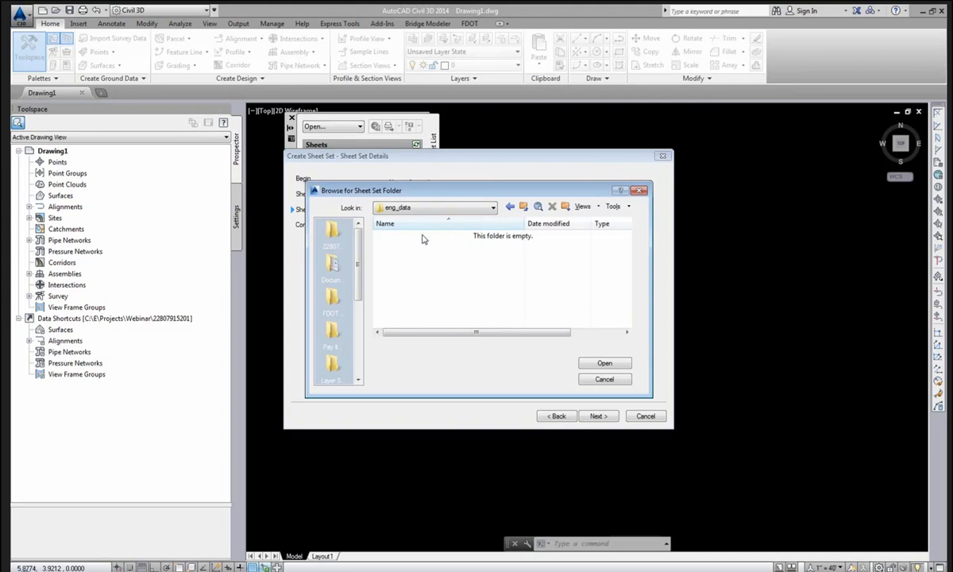
left_click(603, 364)
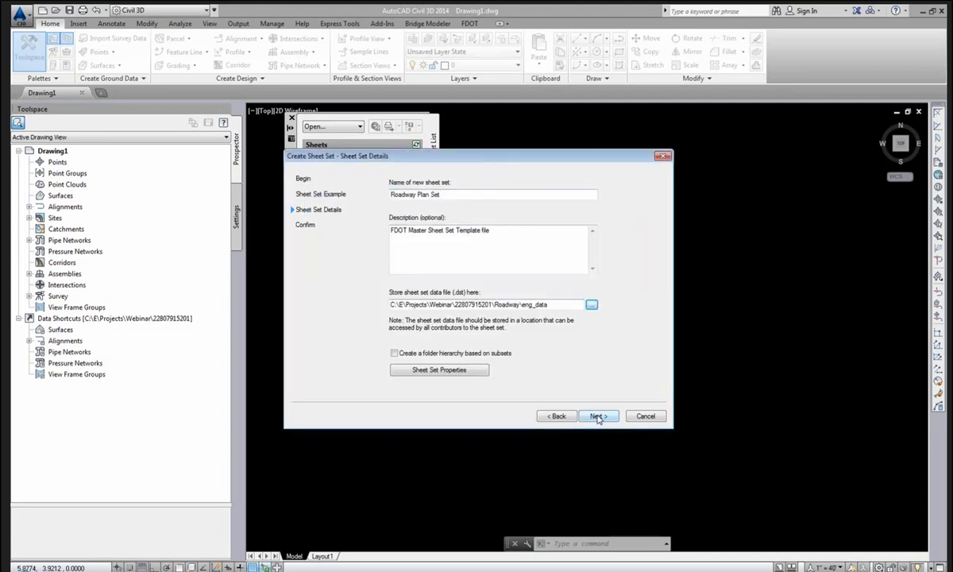
Change the sheet set's FiscalYear property from <YY> to 2013.
left_click(455, 371)
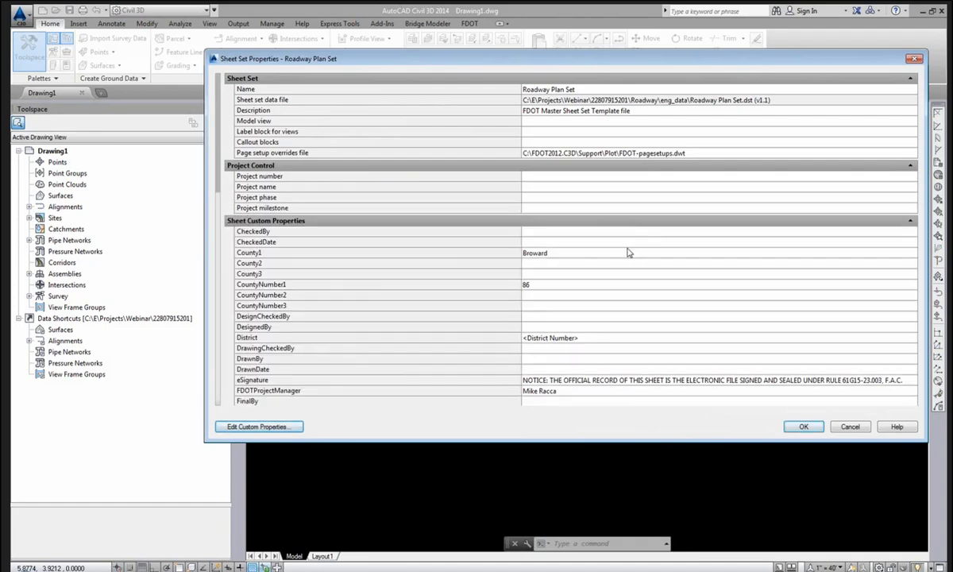
scroll(627, 252, "down", 4)
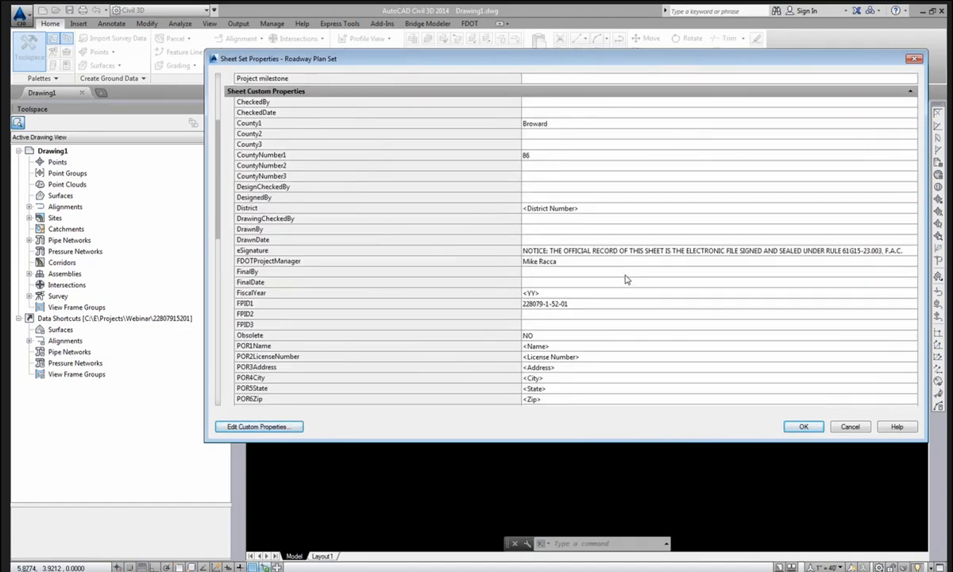
scroll(621, 286, "down", 2)
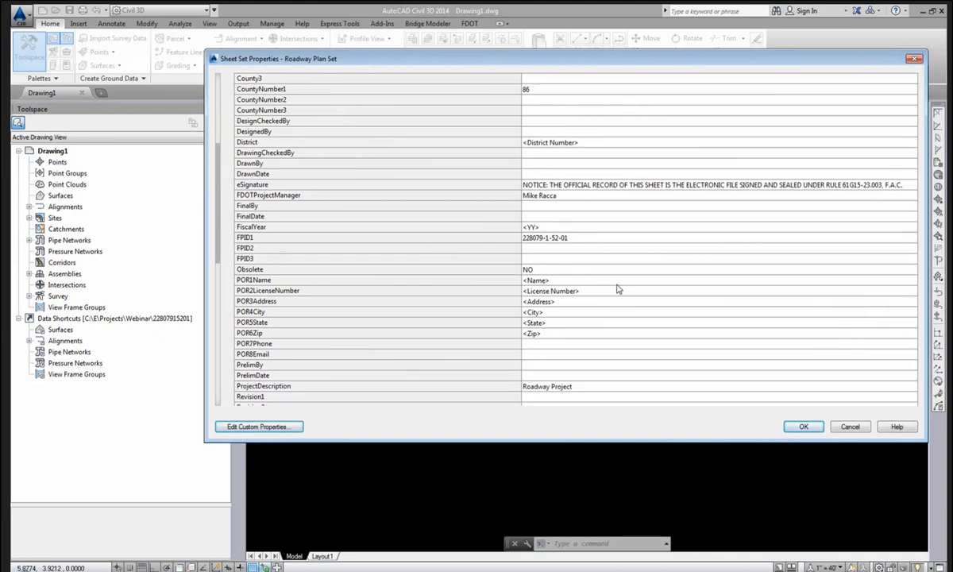
scroll(618, 289, "down", 4)
scroll(579, 267, "up", 4)
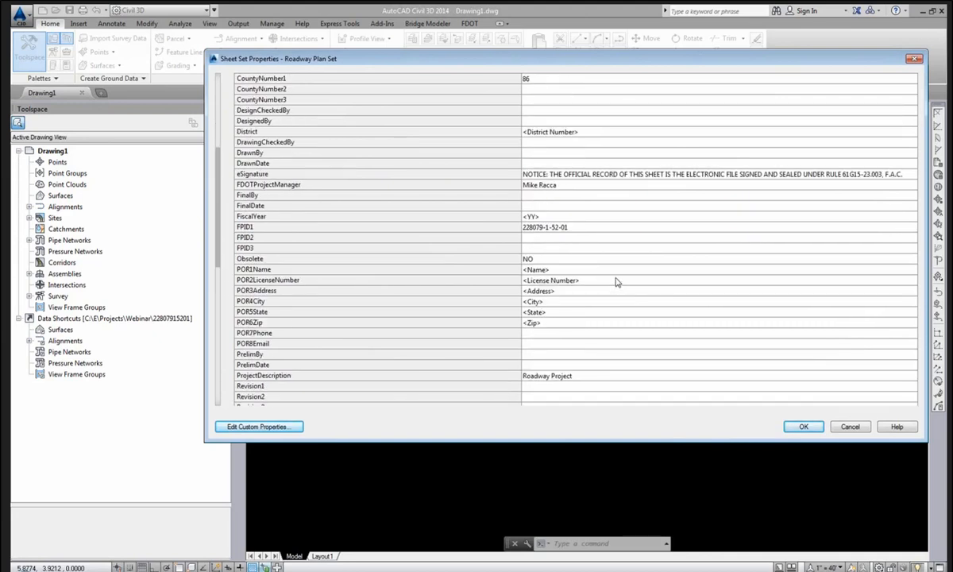
left_click(559, 215)
type("2013")
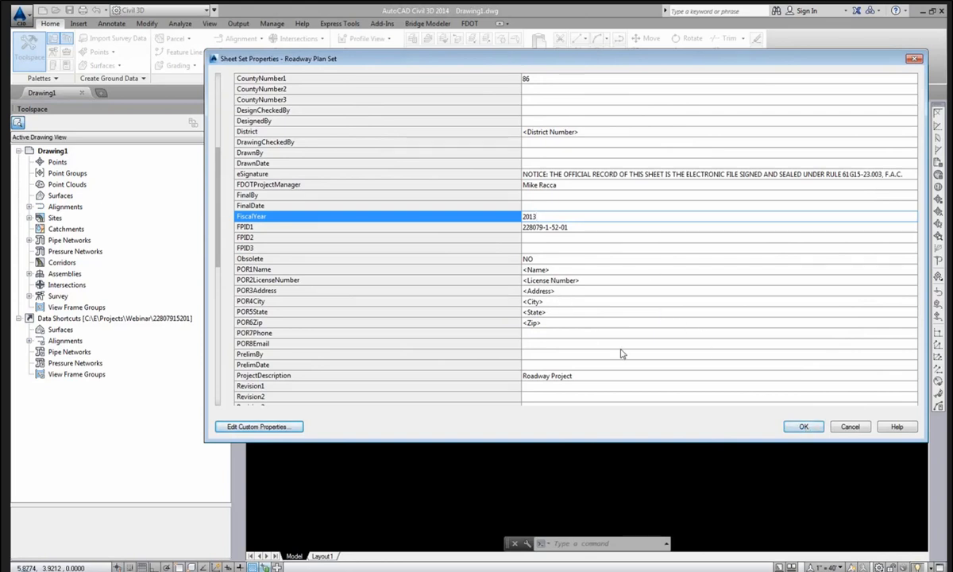
left_click(803, 427)
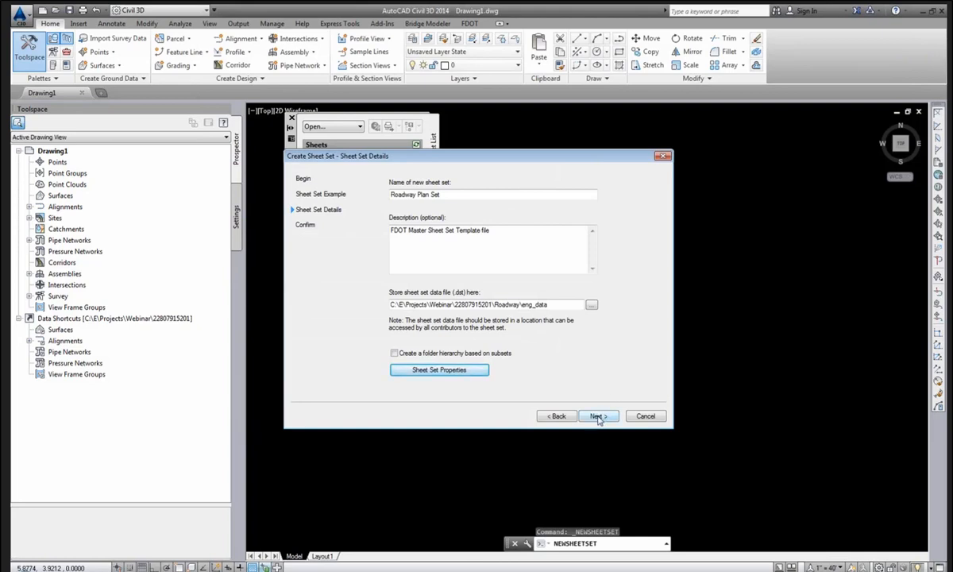
Review the confirmation summary, finish the Roadway Plan Set, and return to the slides.
left_click(600, 416)
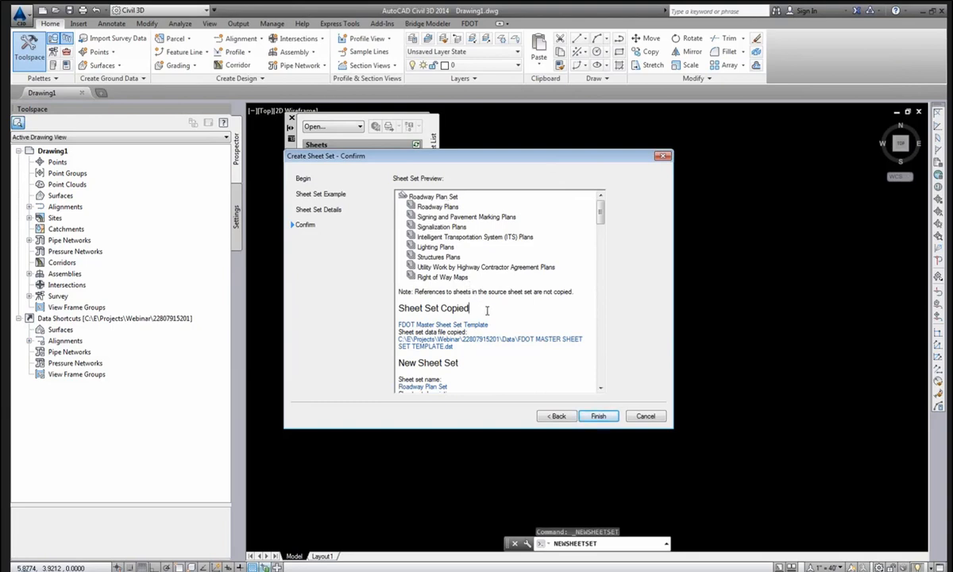
scroll(483, 309, "down", 3)
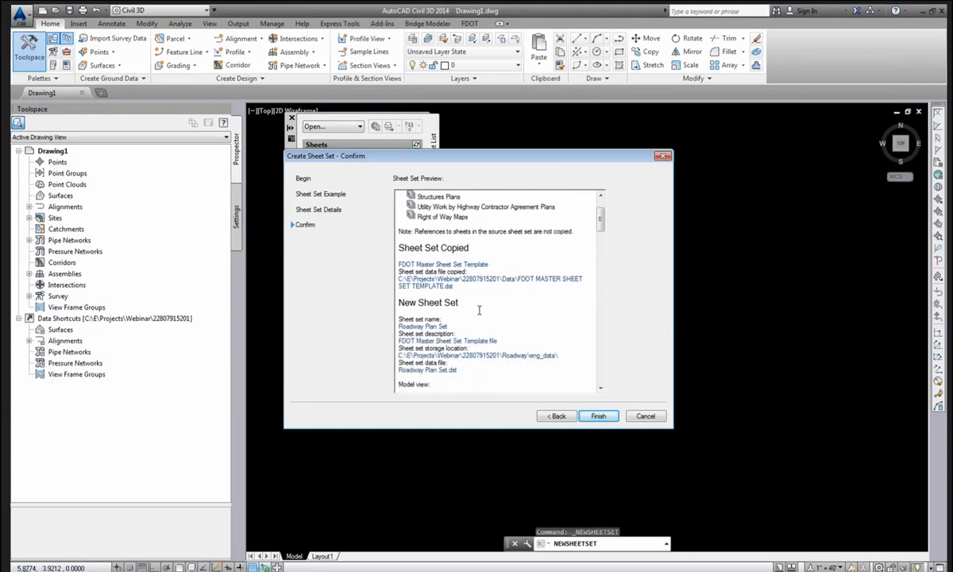
left_click(595, 416)
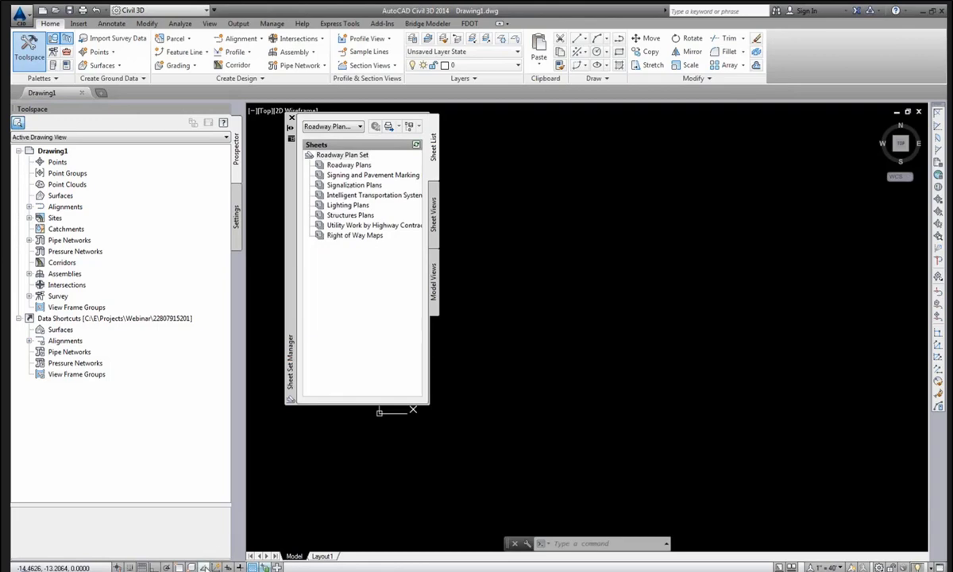
key("alt+Tab")
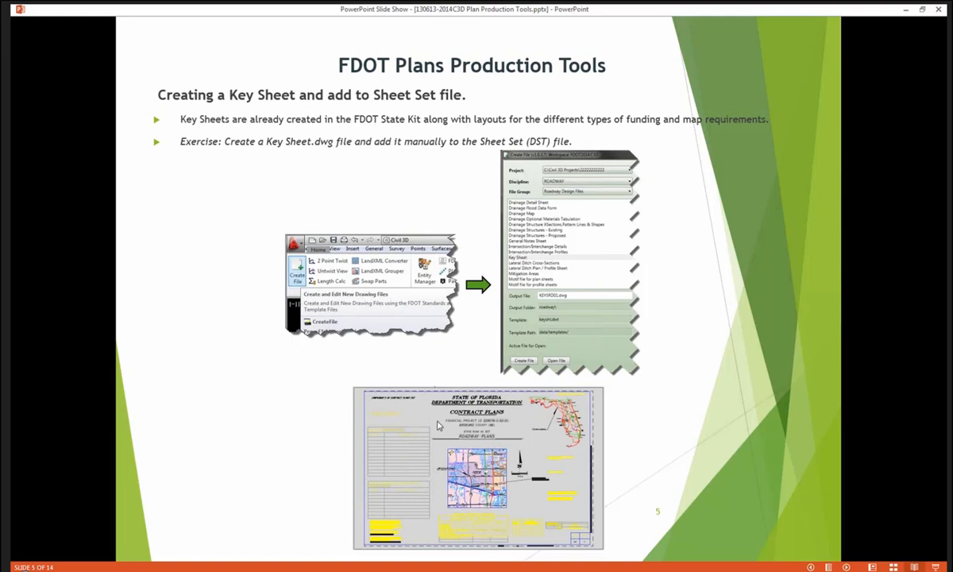
Advance the slide show to the Data Shortcuts slide and minimize it.
left_click(653, 434)
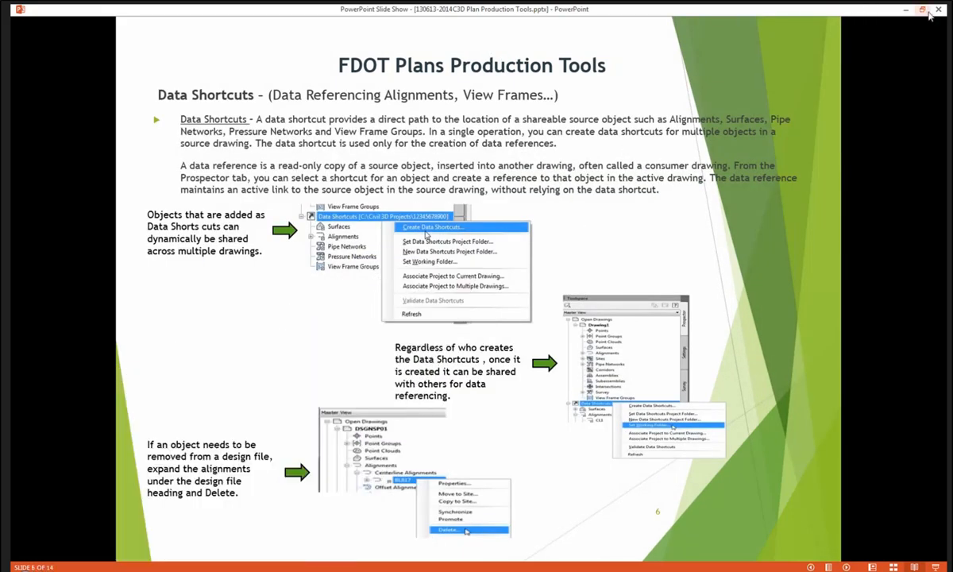
left_click(907, 11)
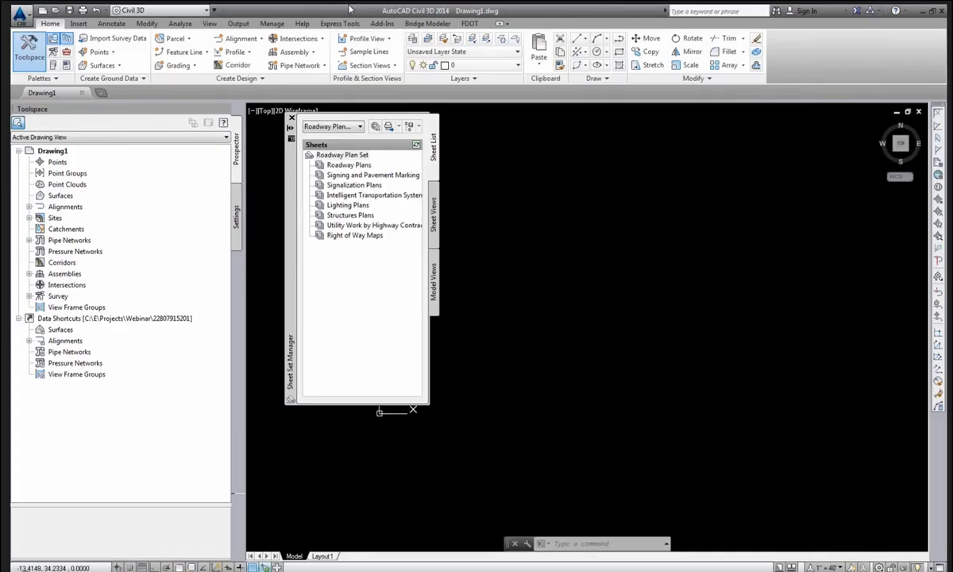
Open the FDOT Create File tool and move its window right of the sheet set list.
left_click(467, 24)
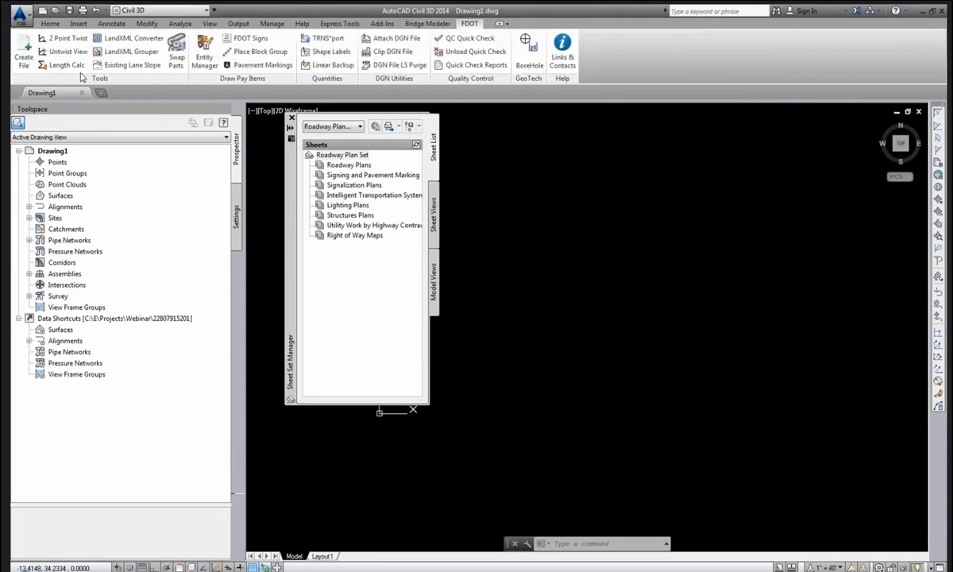
left_click(25, 44)
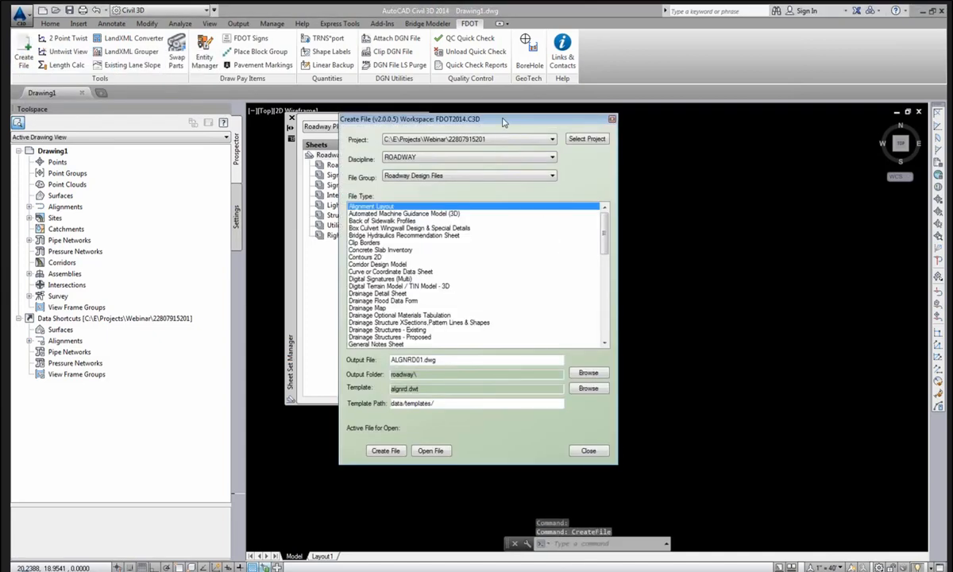
left_click_drag(474, 116, 617, 118)
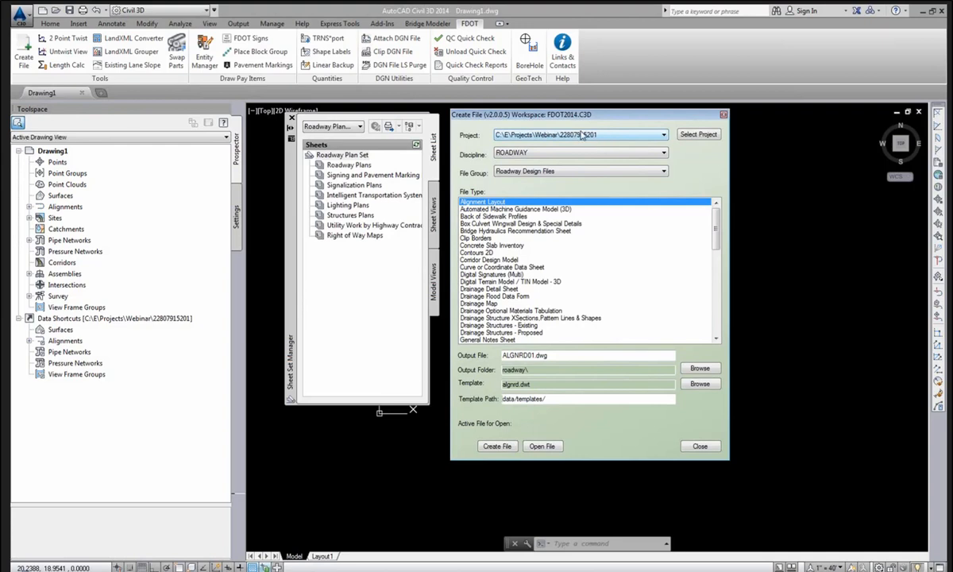
left_click(699, 135)
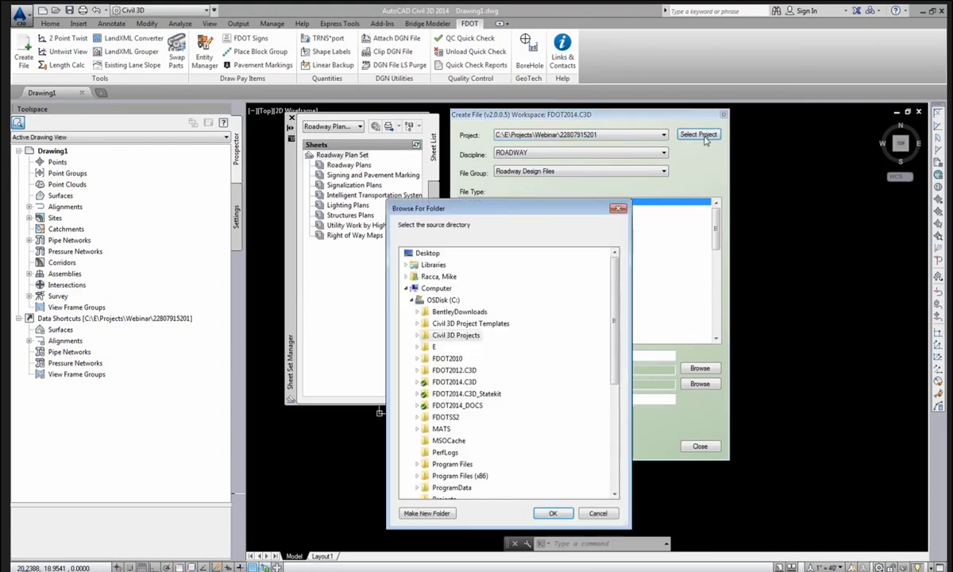
left_click(427, 348)
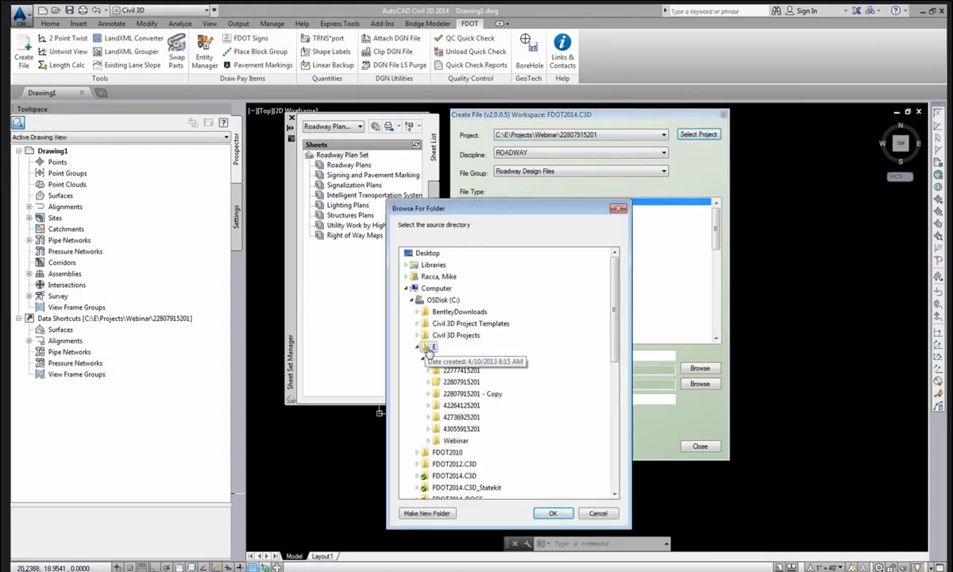
left_click(447, 442)
left_click(468, 451)
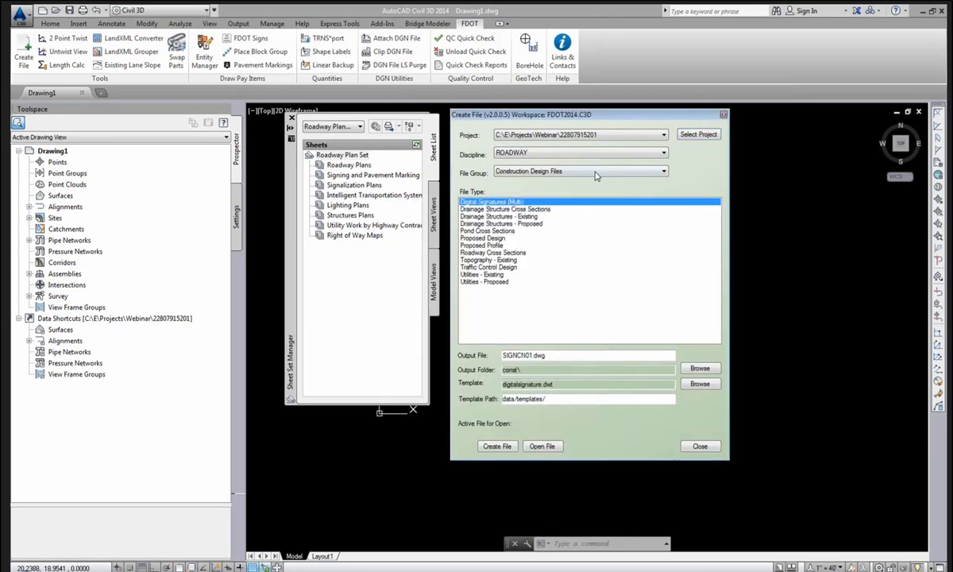
Create and open the Key Sheet KEYSRD01.dwg from the Roadway Design Files group.
left_click(577, 173)
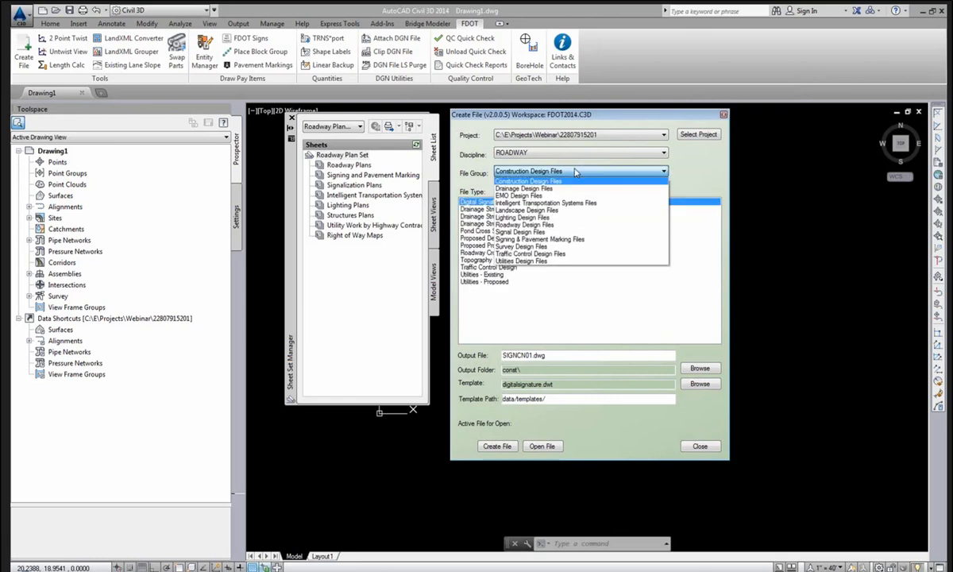
left_click(538, 228)
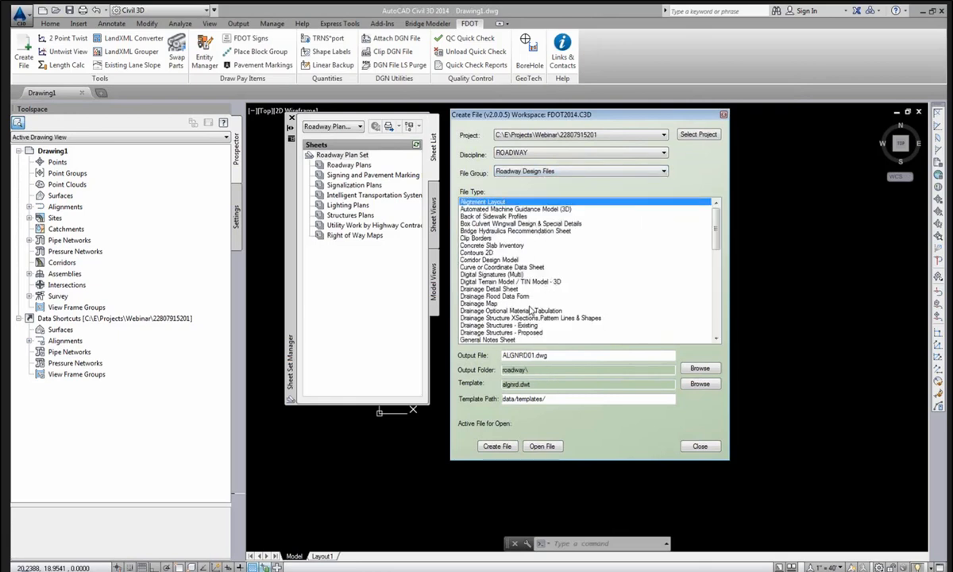
left_click(496, 288)
scroll(524, 293, "down", 3)
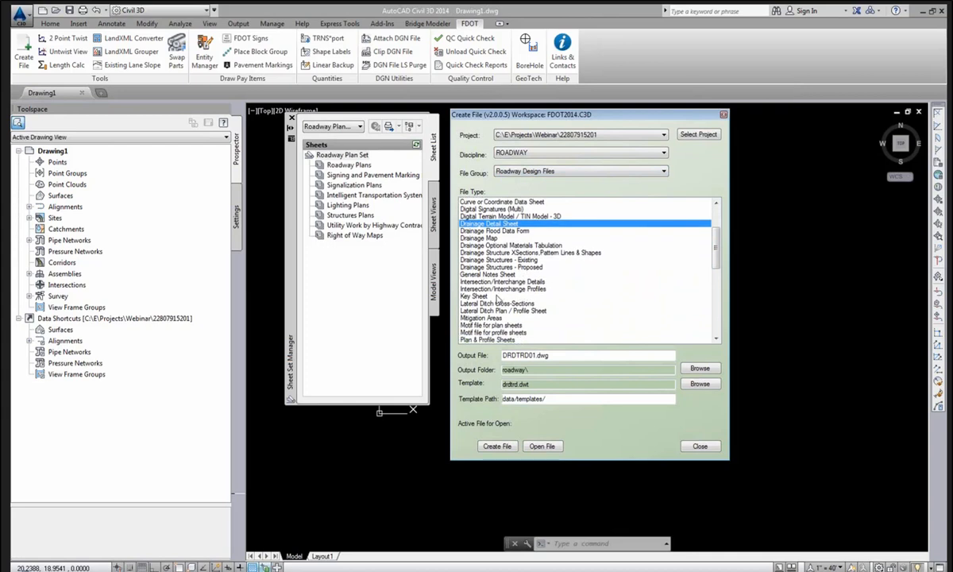
left_click(524, 296)
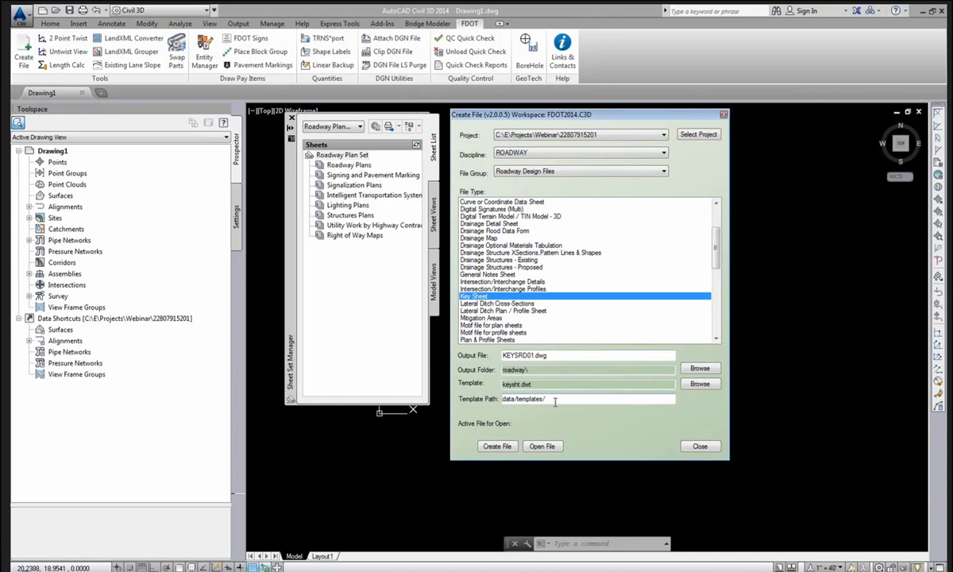
left_click(497, 446)
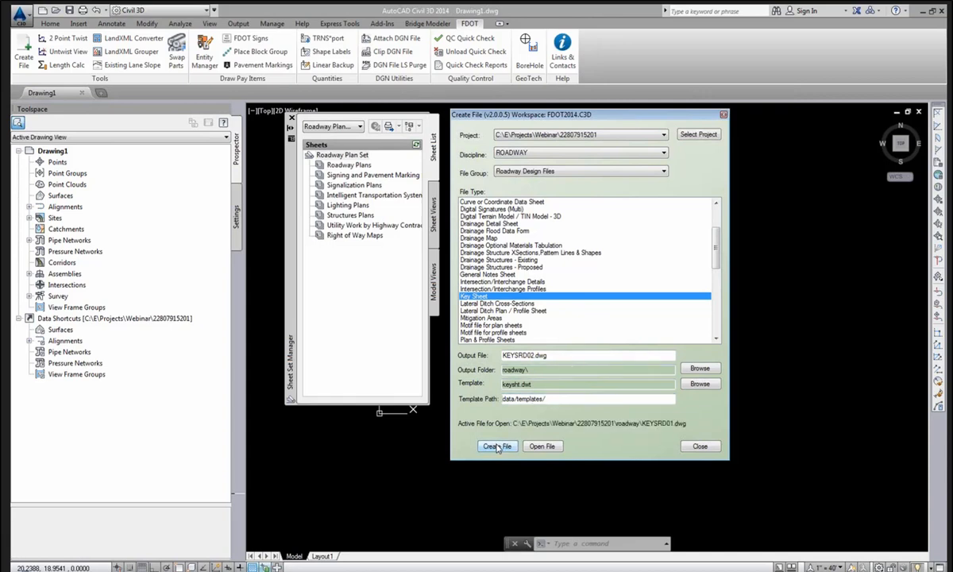
left_click(542, 446)
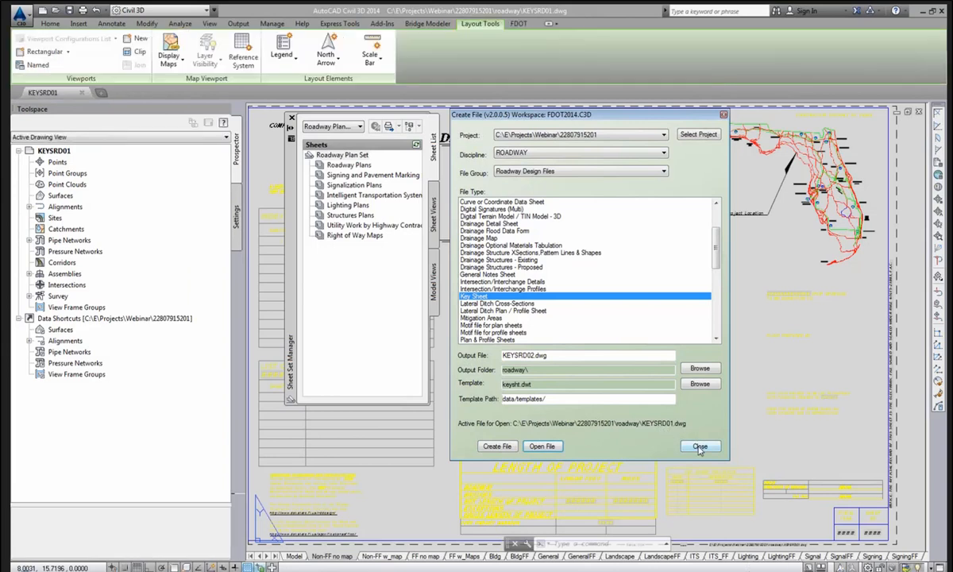
Close Create File and Toolspace, move Sheet Set Manager aside, and show the Non-FF w map layout.
left_click(699, 446)
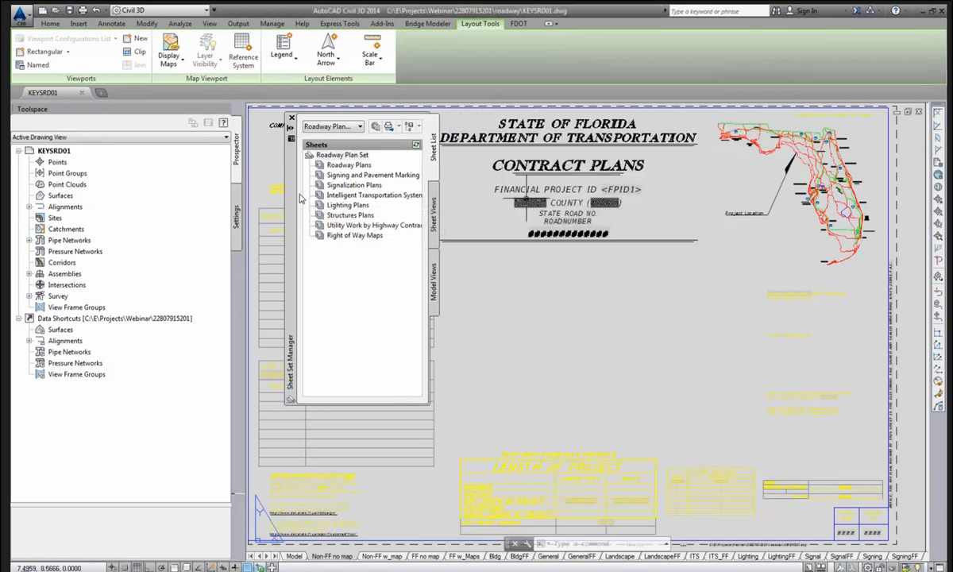
left_click(224, 110)
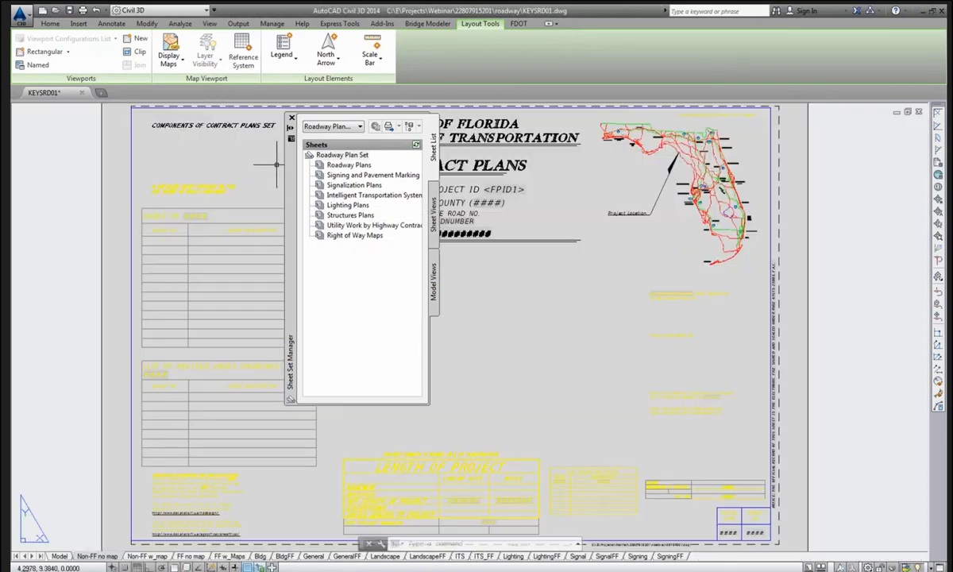
left_click_drag(278, 173, 82, 175)
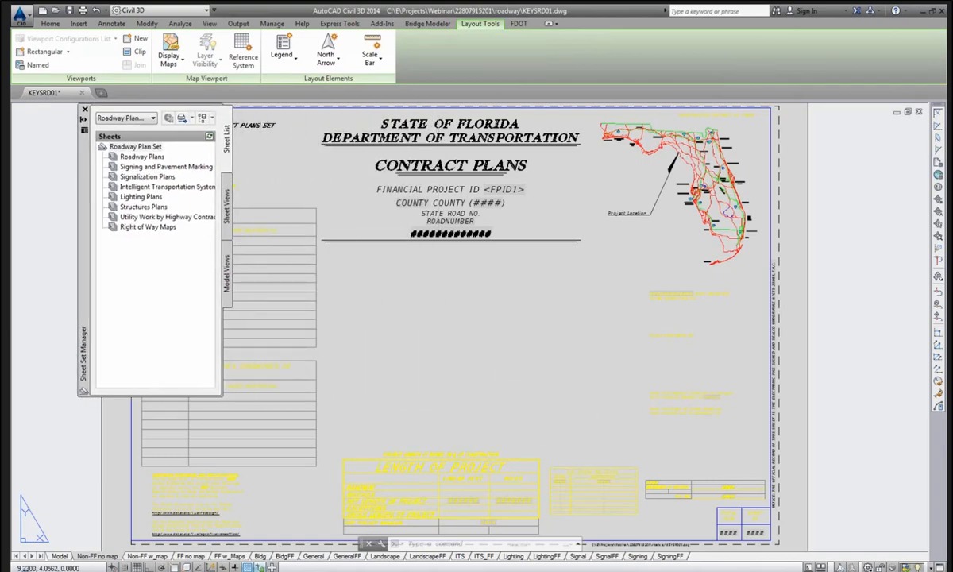
middle_click(464, 362)
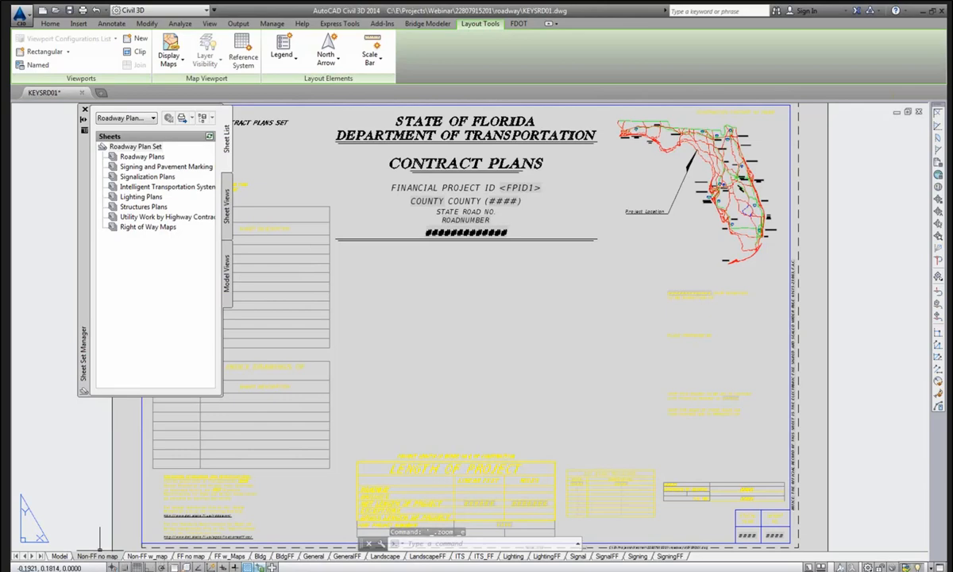
left_click(158, 558)
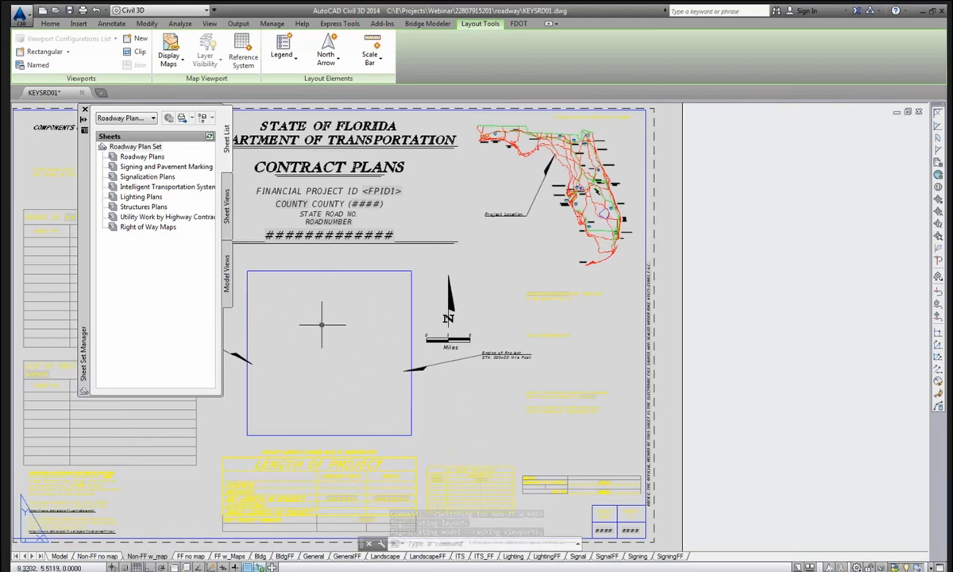
Delete the Non-FF no map layout.
left_click(110, 557)
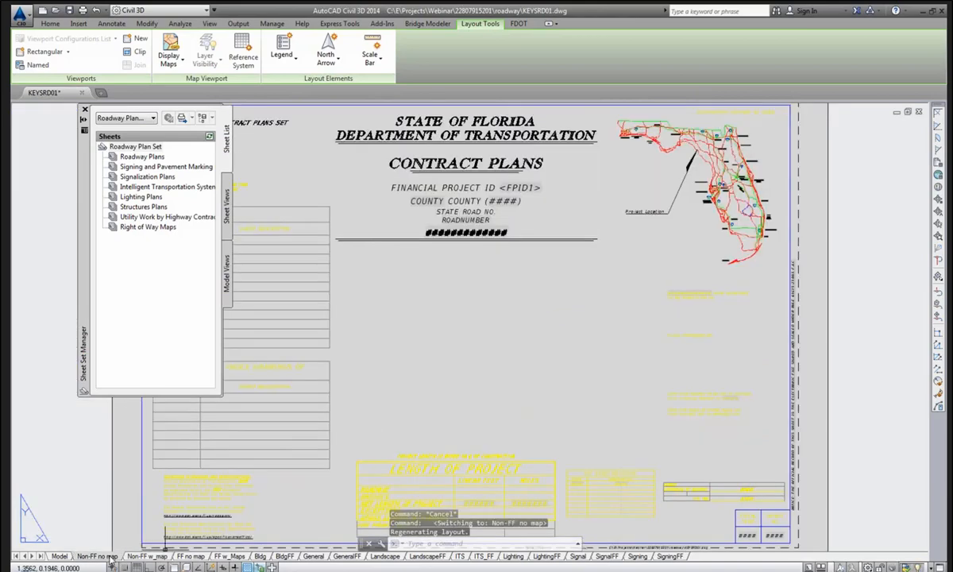
right_click(111, 557)
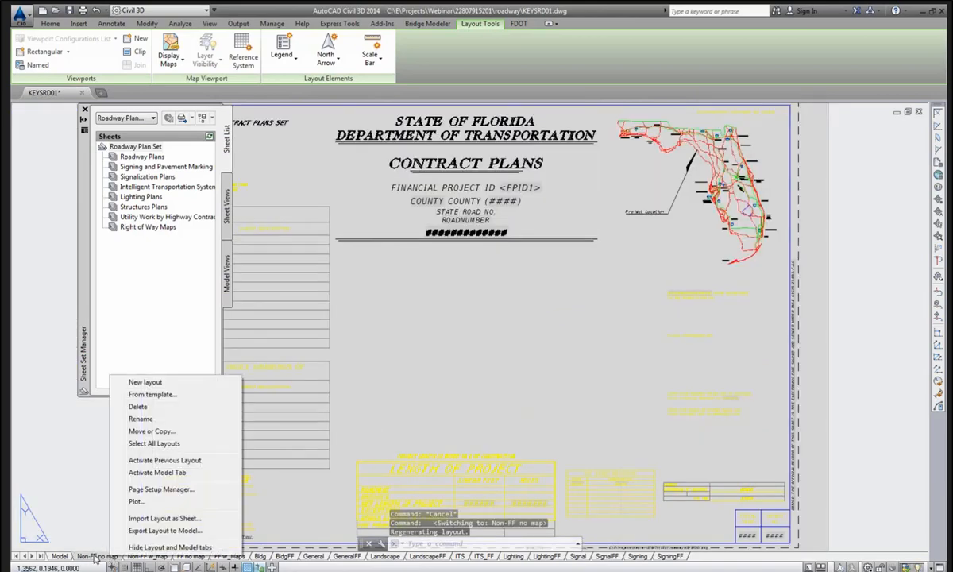
left_click(131, 405)
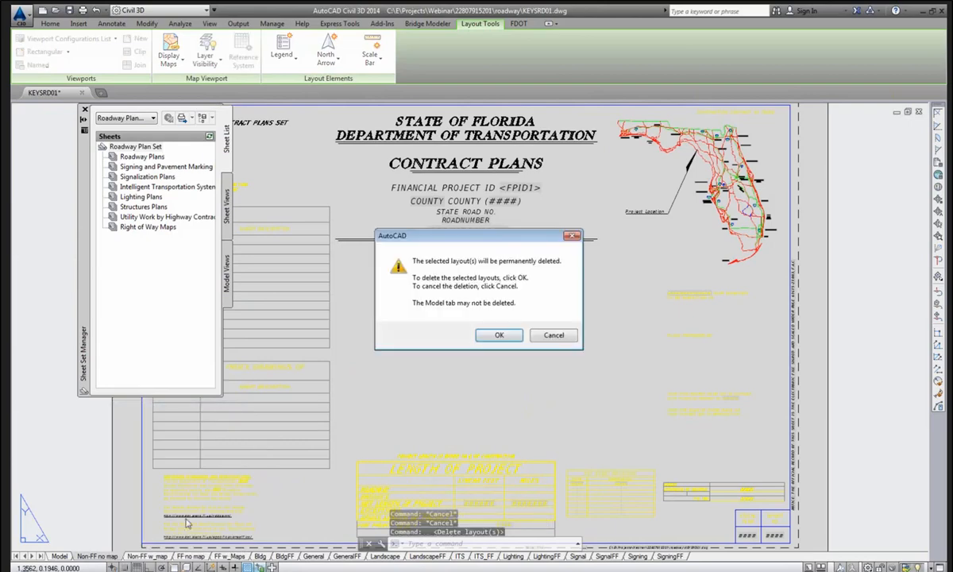
left_click(485, 334)
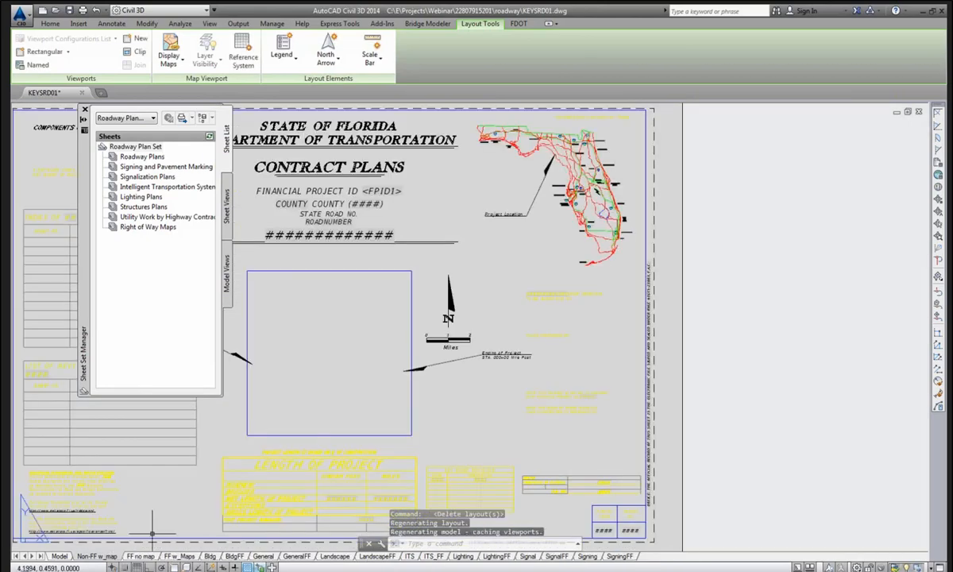
Delete the layouts from FF no map through SigningFF and save KEYSRD01.
left_click(140, 556)
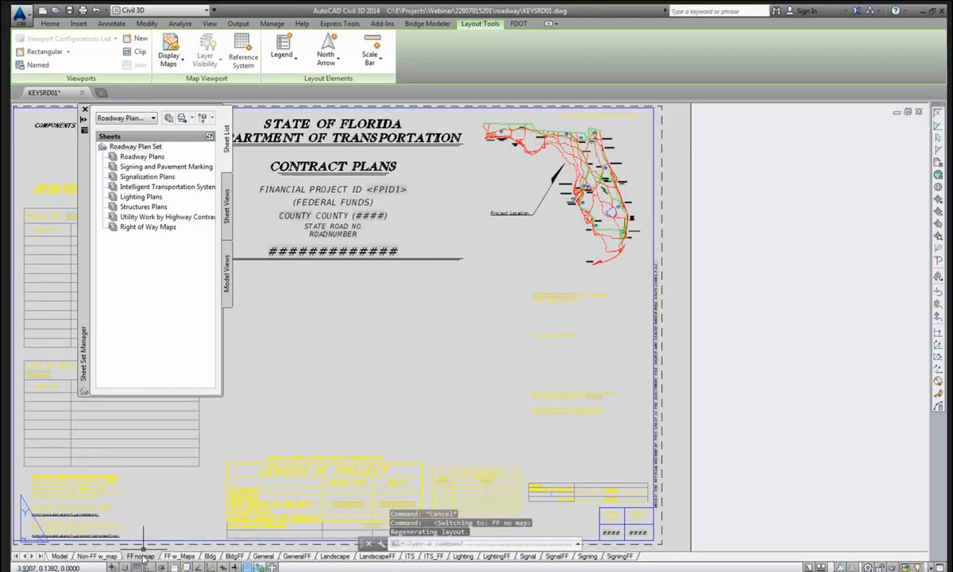
left_click(618, 556)
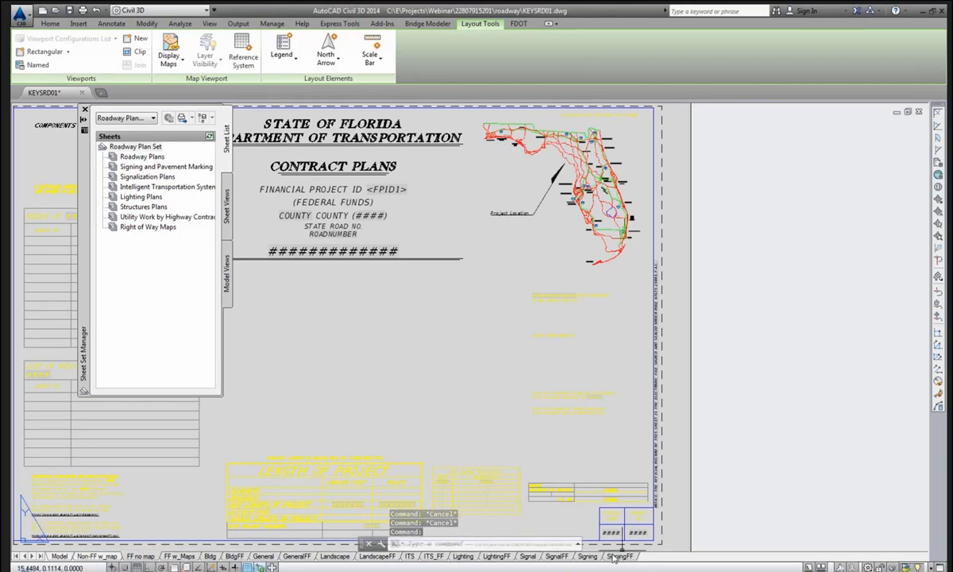
right_click(612, 558)
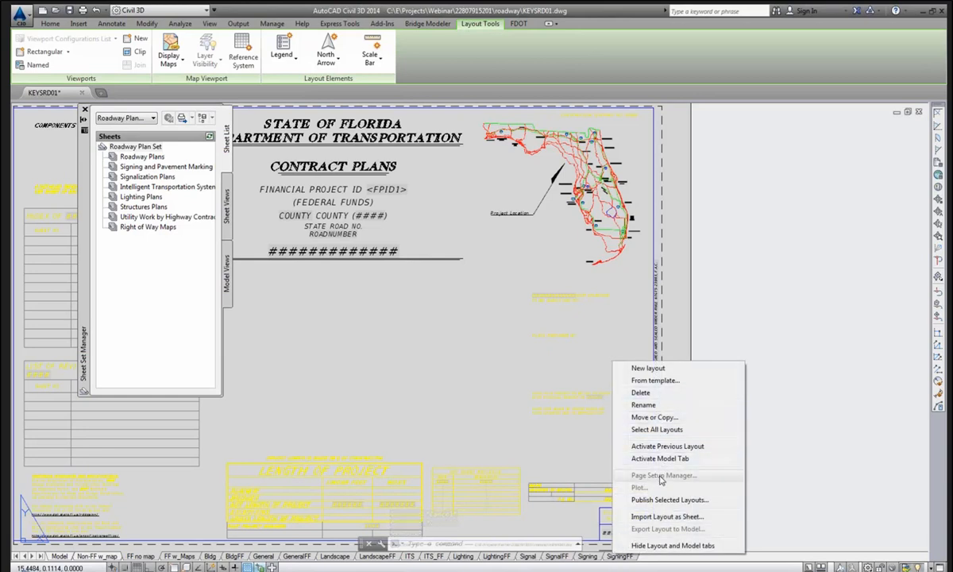
left_click(641, 392)
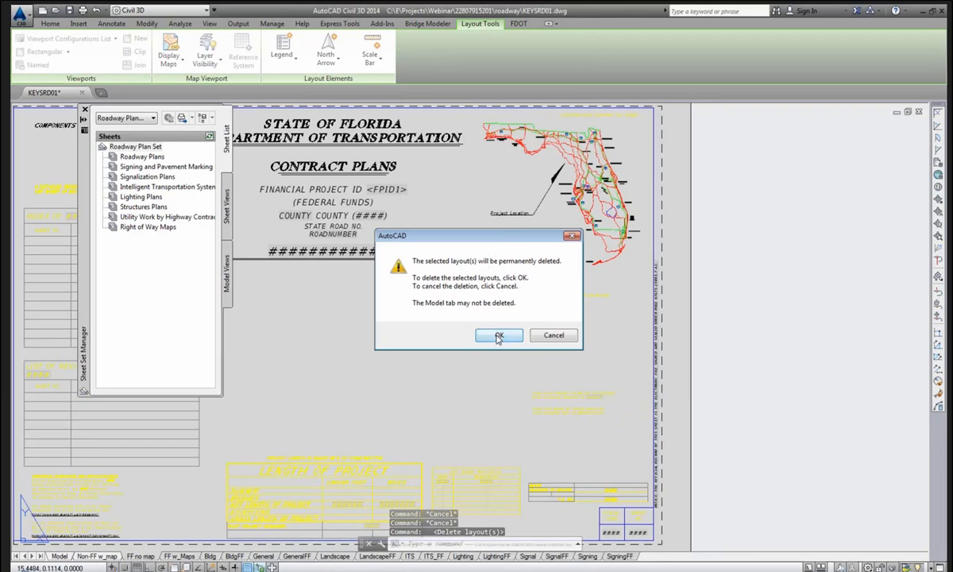
left_click(498, 335)
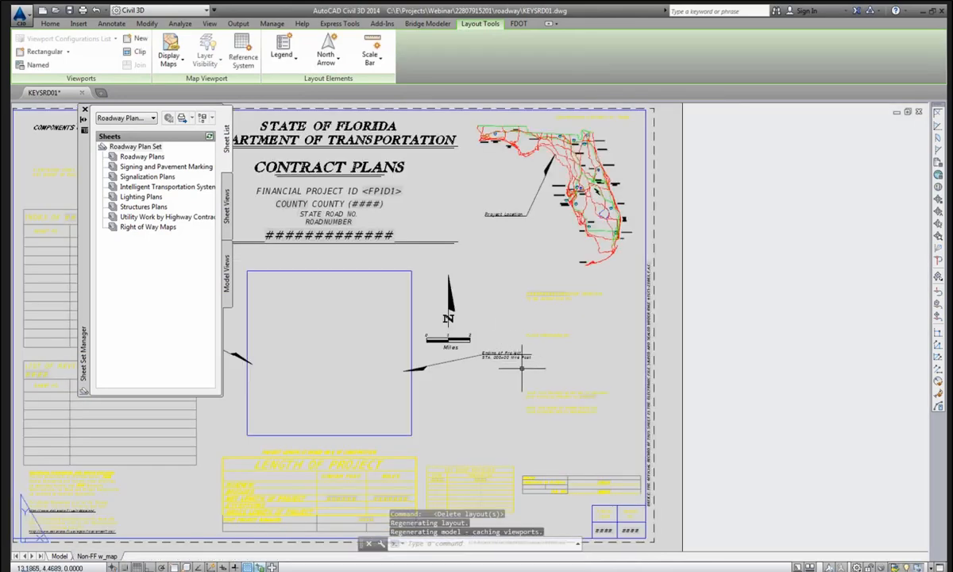
middle_click(489, 345)
middle_click(490, 345)
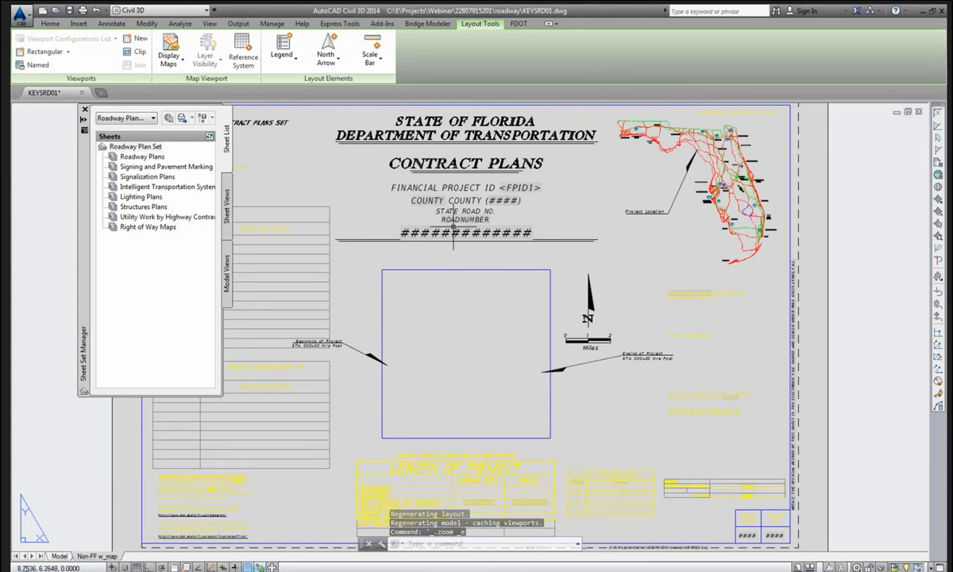
left_click(70, 10)
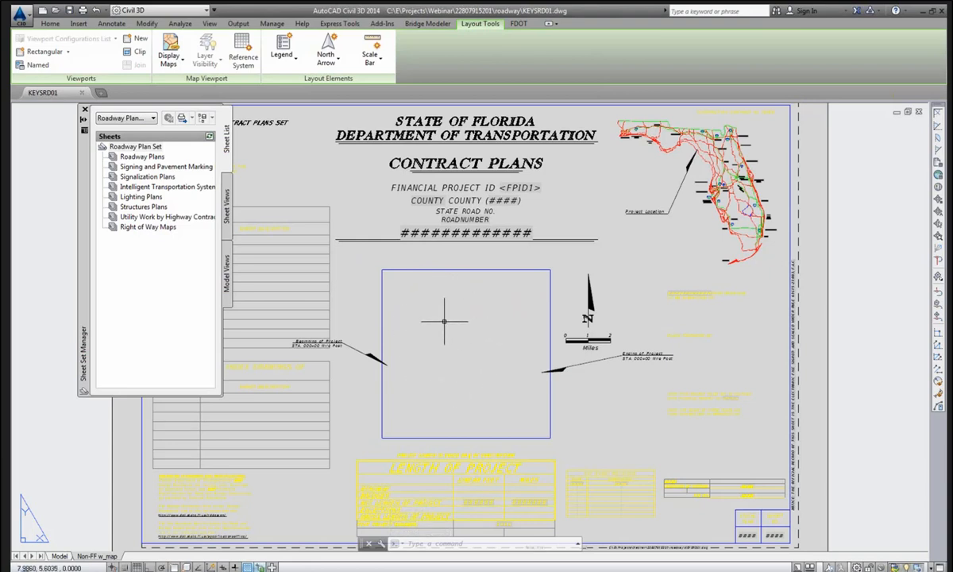
From model space, open the FDOT Engineering Links and launch State Of Florida County Maps.
left_click(61, 557)
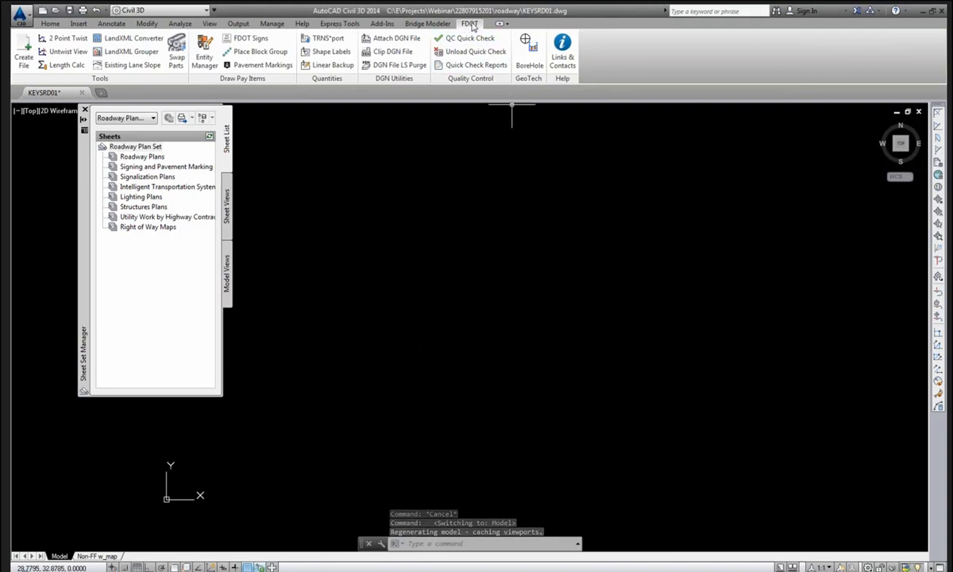
left_click(571, 70)
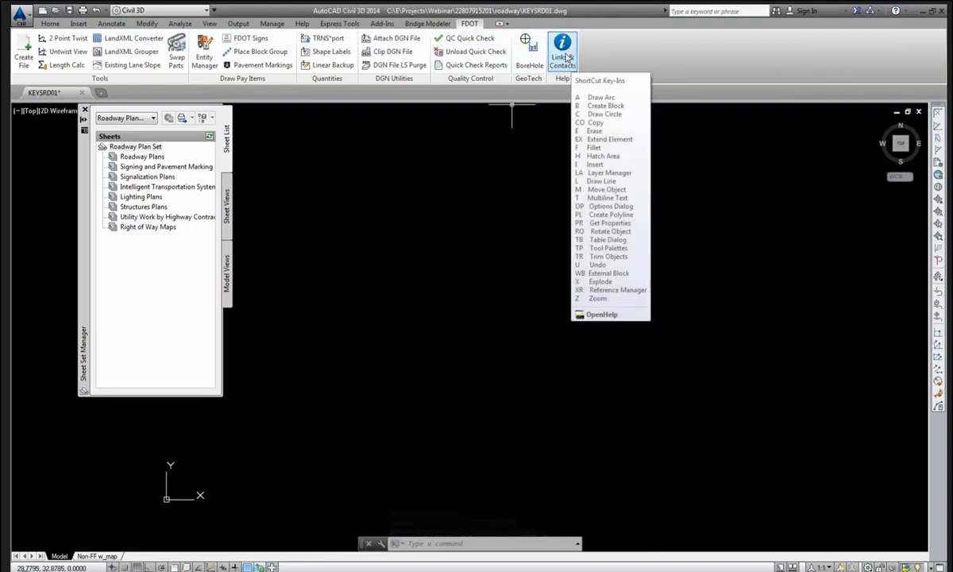
left_click(566, 57)
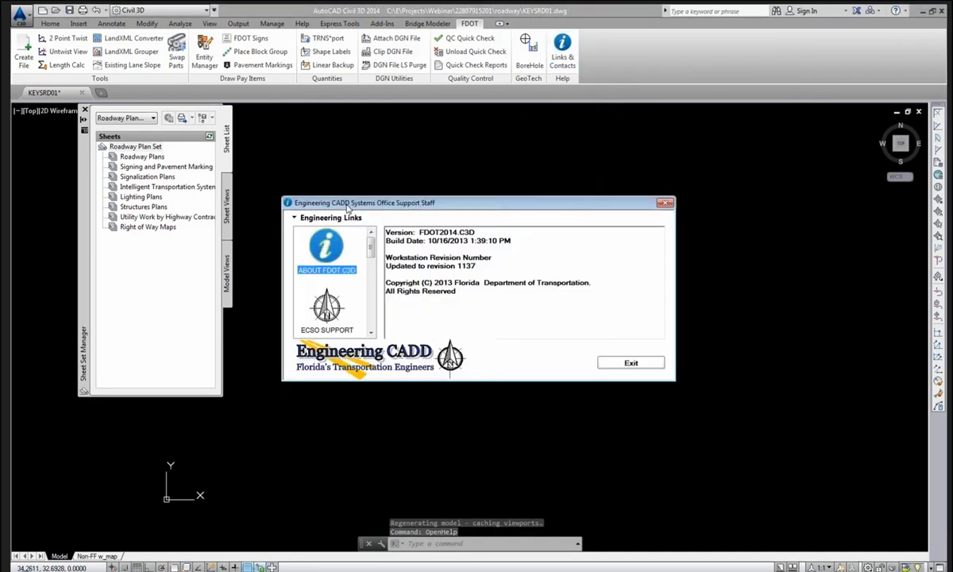
left_click_drag(354, 200, 406, 182)
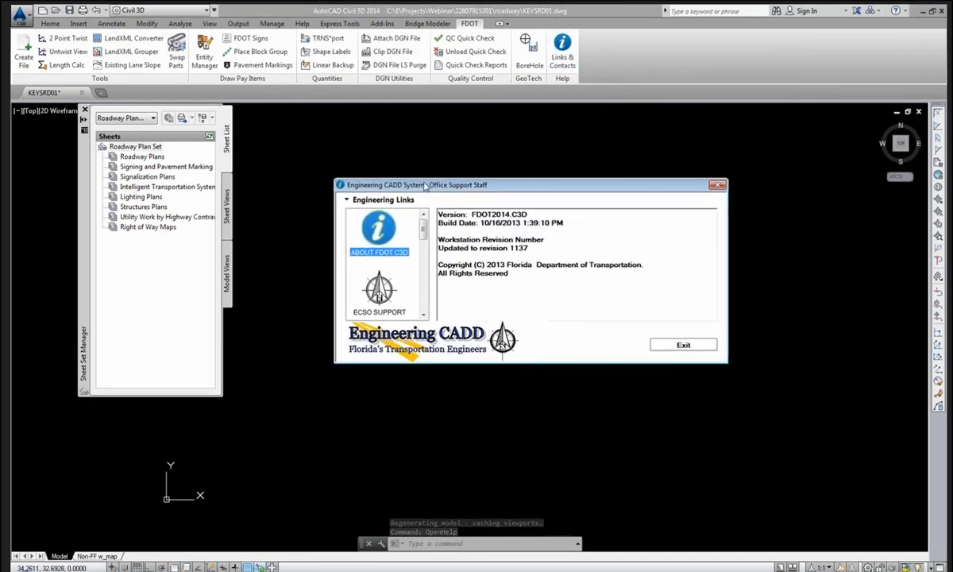
left_click(388, 201)
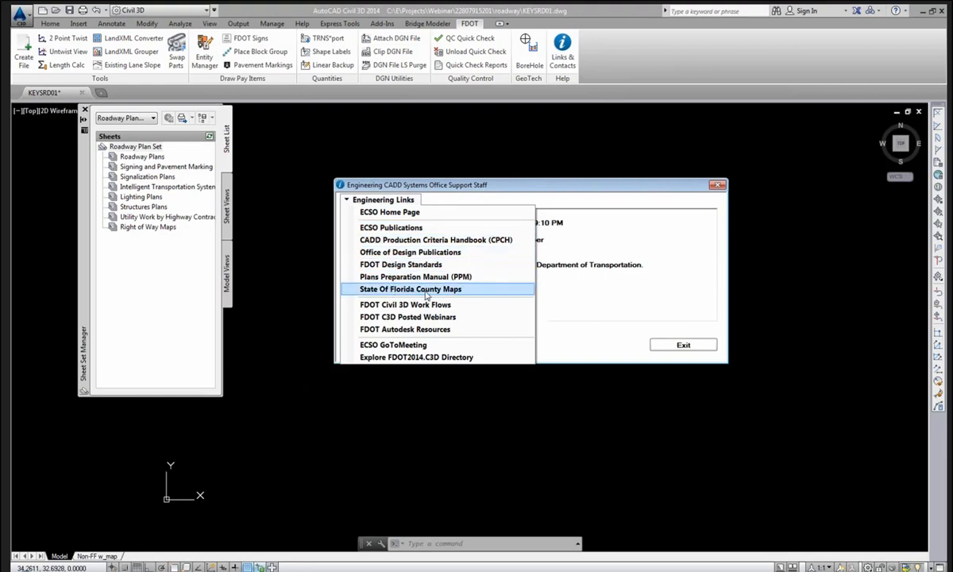
left_click(429, 290)
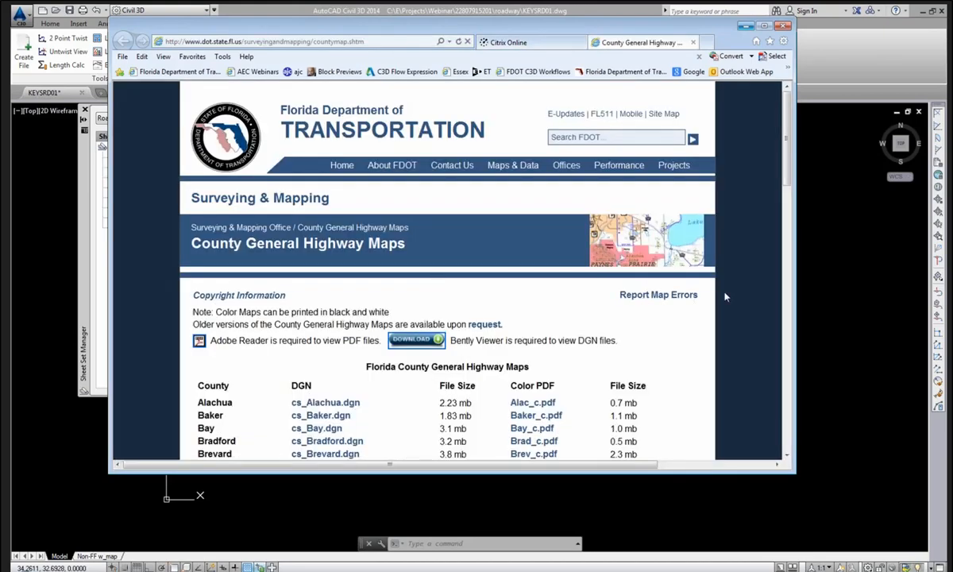
Open the Broward County color PDF, brow_c.pdf, from the county maps table.
scroll(724, 296, "down", 3)
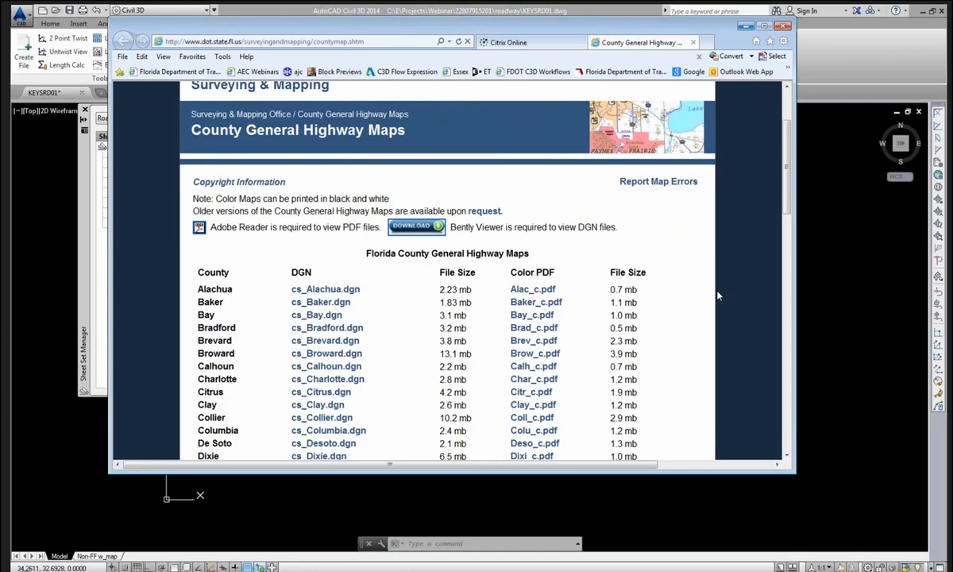
scroll(718, 296, "up", 1)
scroll(716, 294, "down", 2)
scroll(708, 276, "up", 2)
scroll(300, 152, "up", 1)
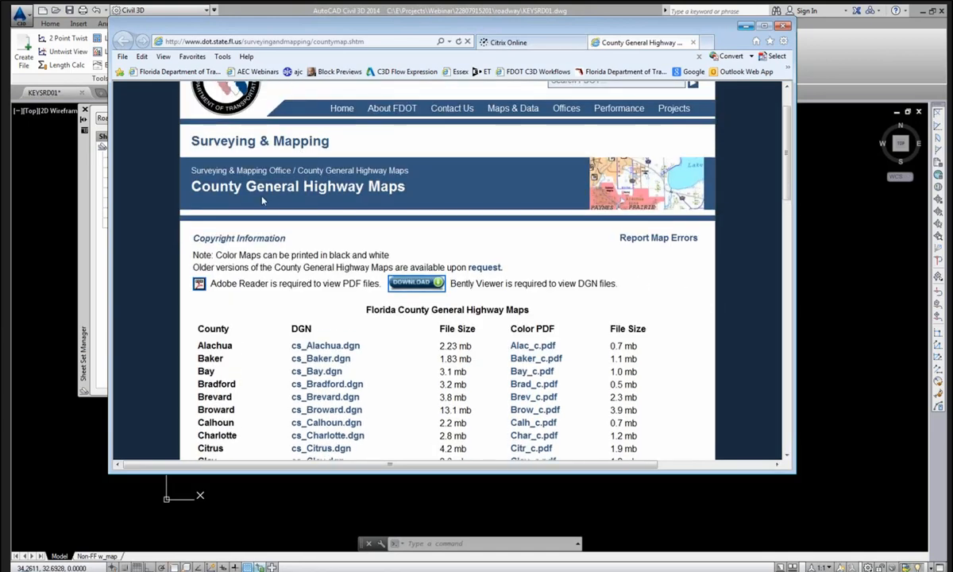
scroll(269, 346, "down", 1)
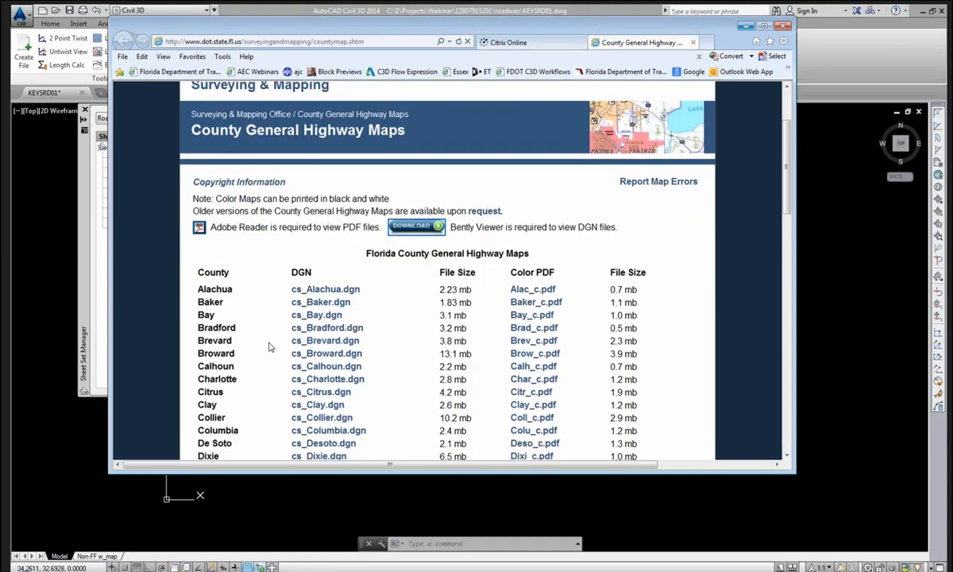
scroll(257, 309, "down", 2)
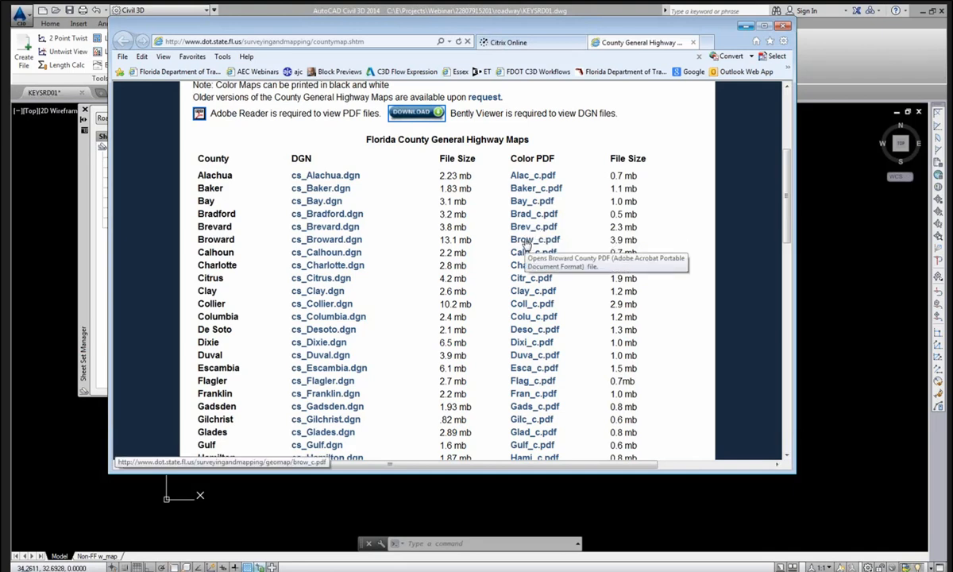
left_click(525, 239)
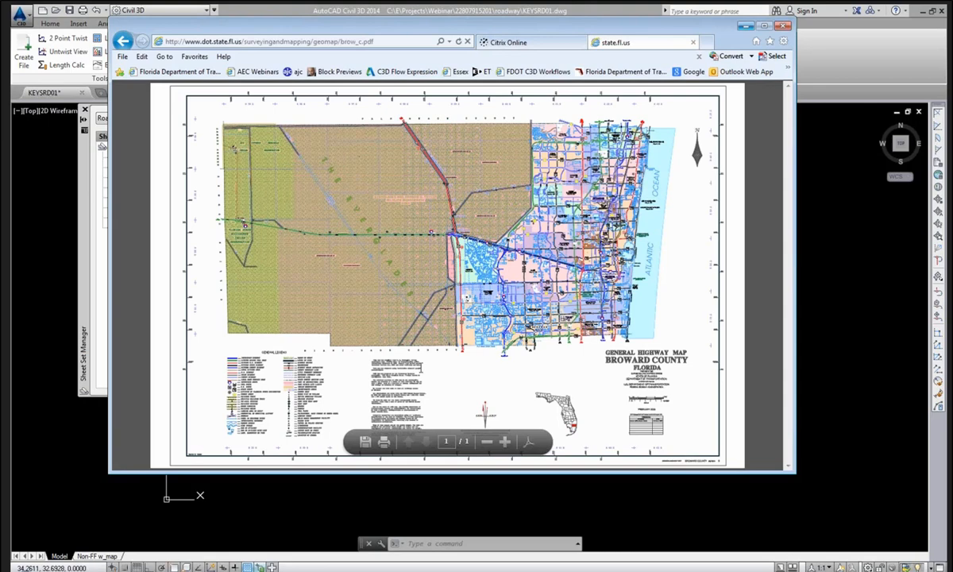
left_click(365, 442)
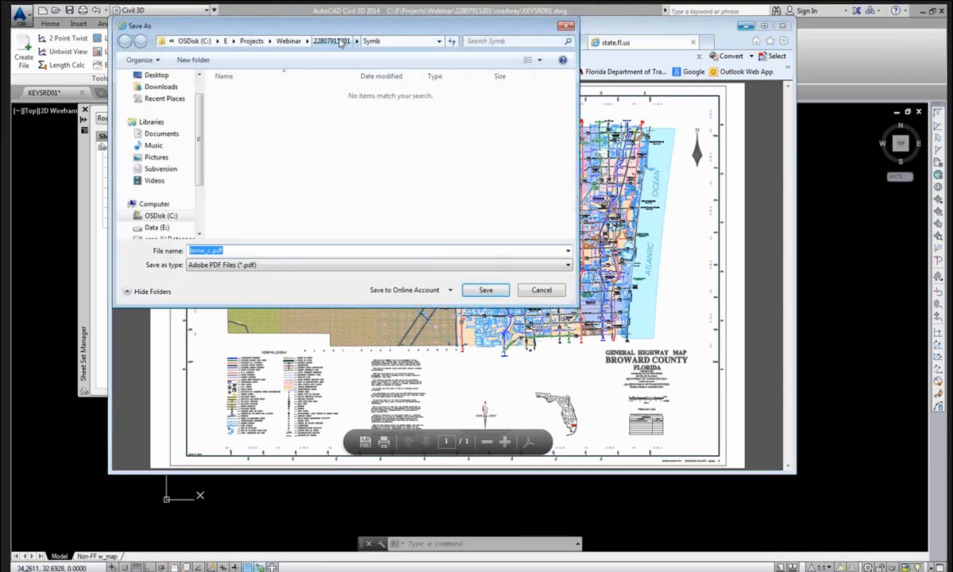
left_click(332, 40)
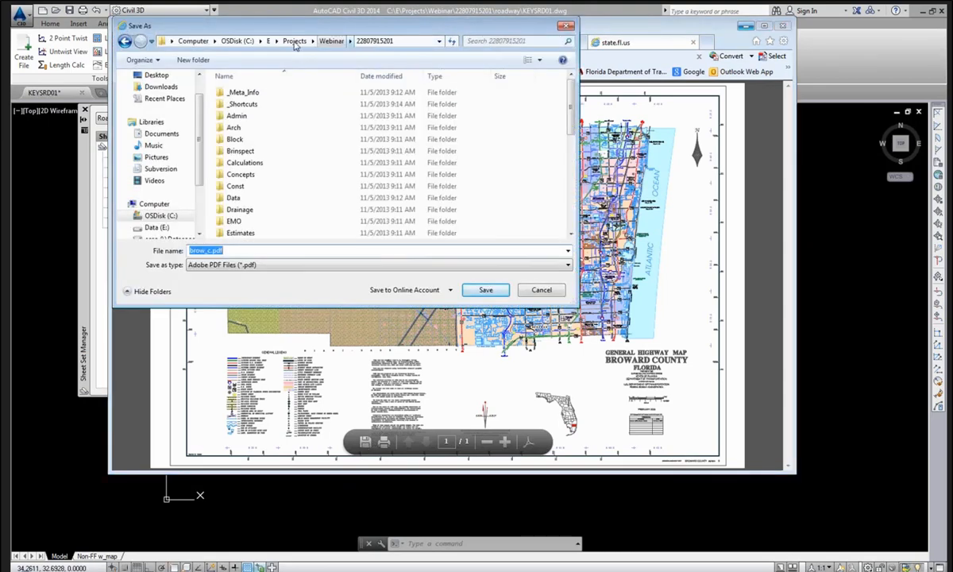
left_click(288, 140)
scroll(289, 143, "down", 6)
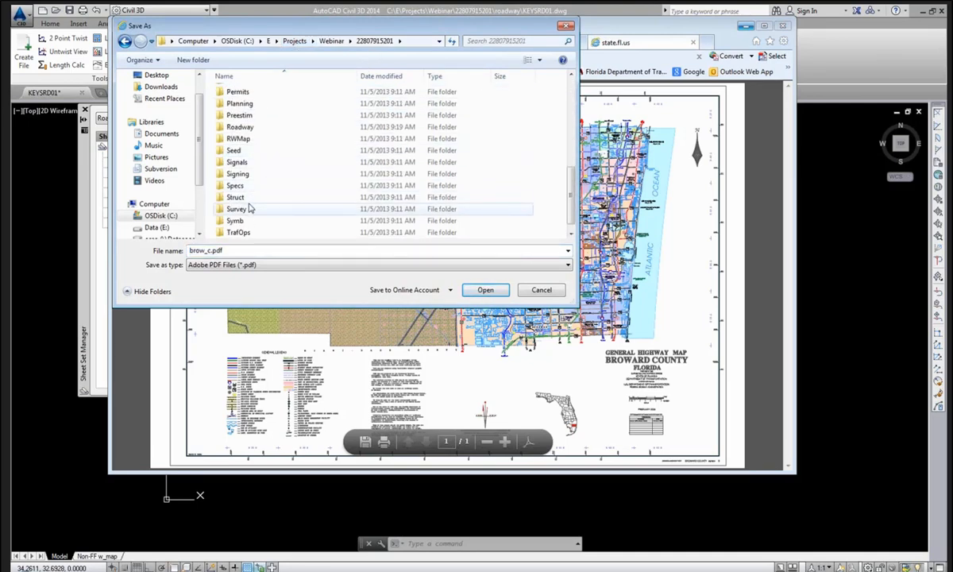
double_click(242, 221)
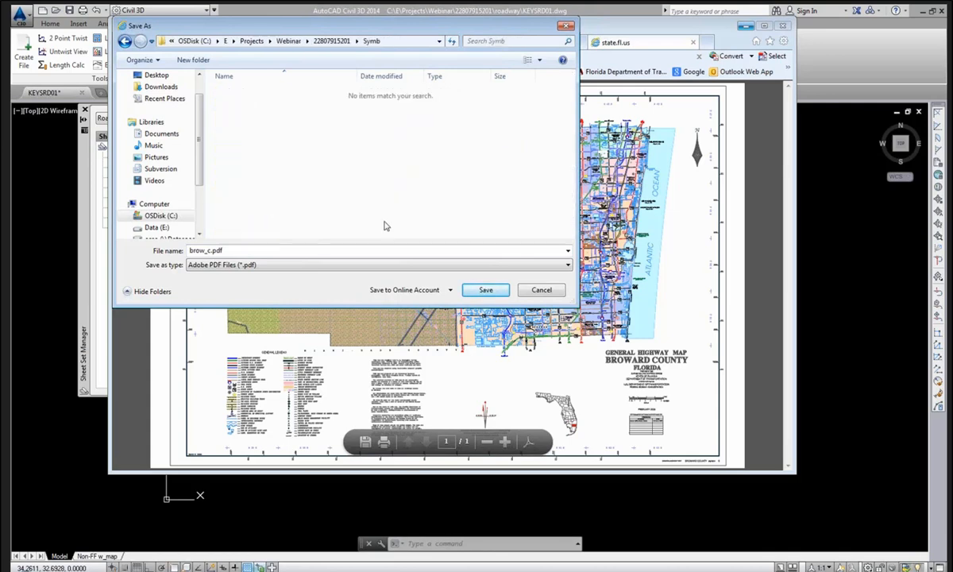
left_click(481, 291)
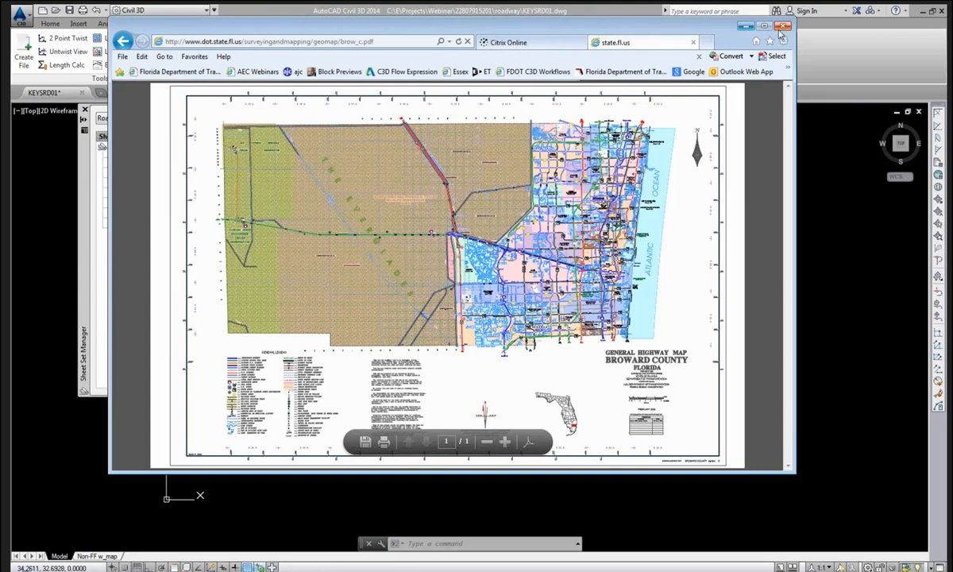
left_click(782, 27)
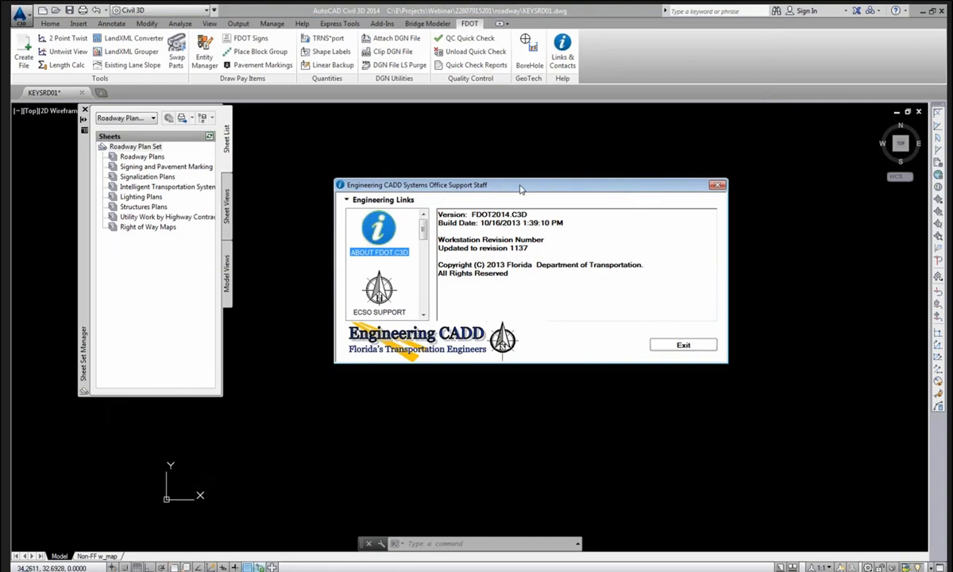
Close the support information dialog and make Xreference_dp the current layer.
left_click_drag(489, 182, 498, 150)
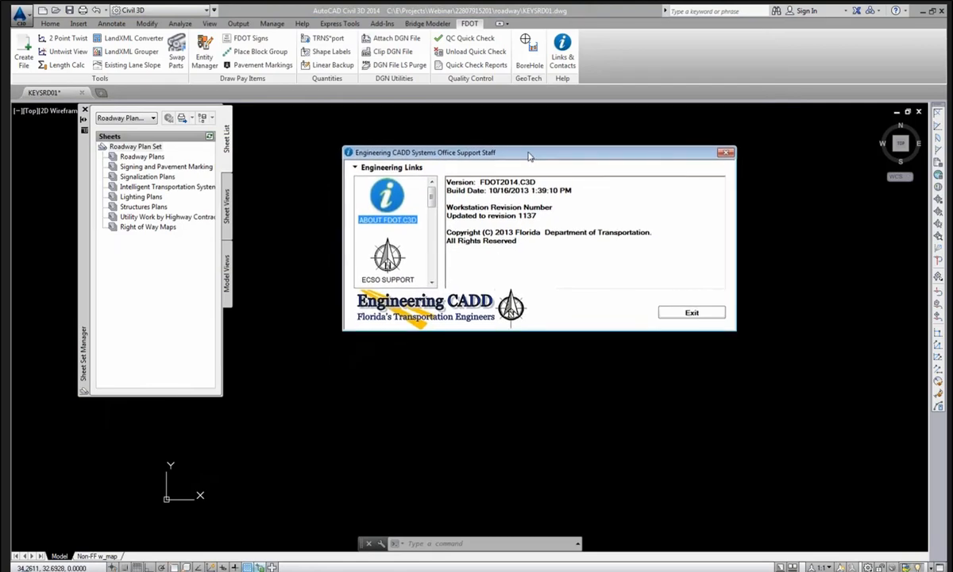
left_click(692, 314)
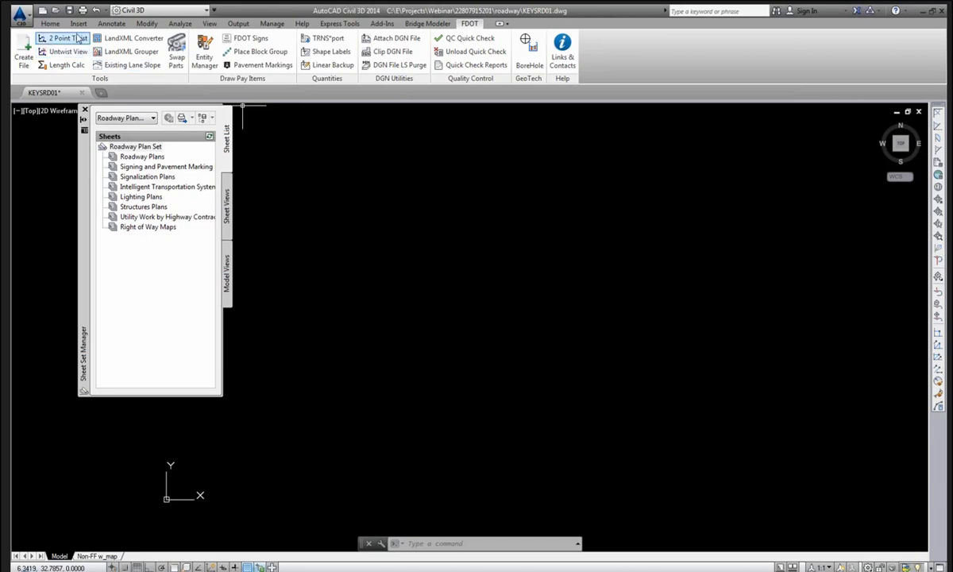
left_click(52, 24)
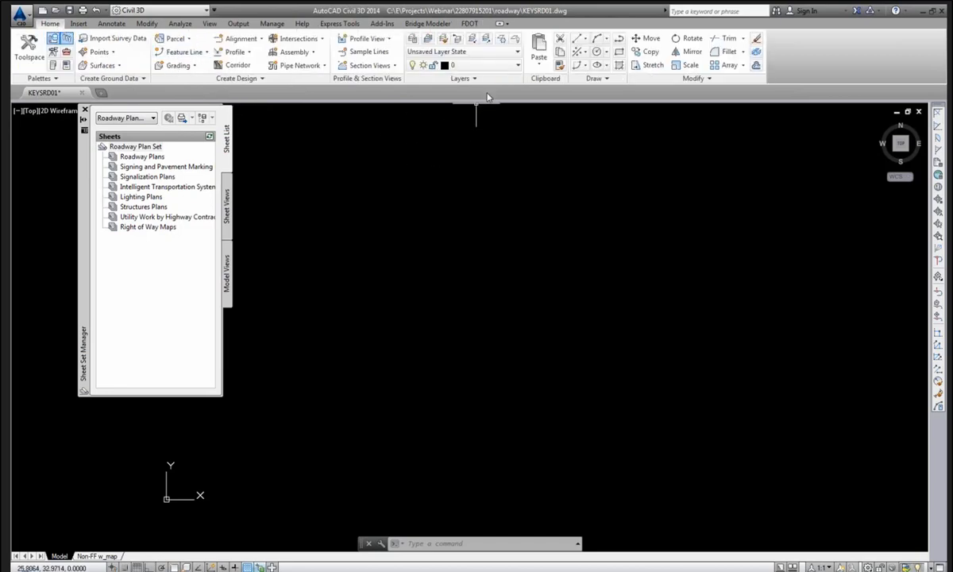
left_click(499, 66)
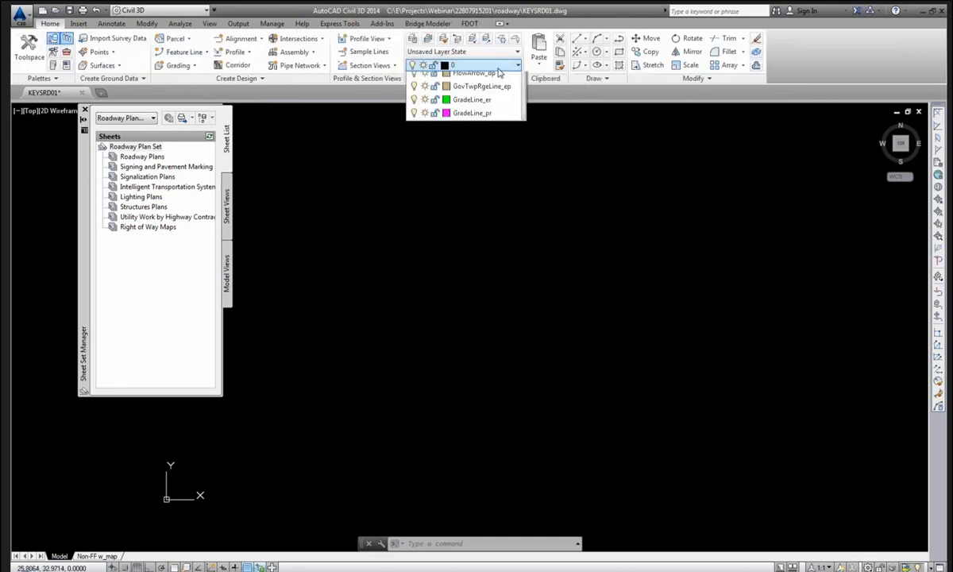
scroll(472, 270, "down", 20)
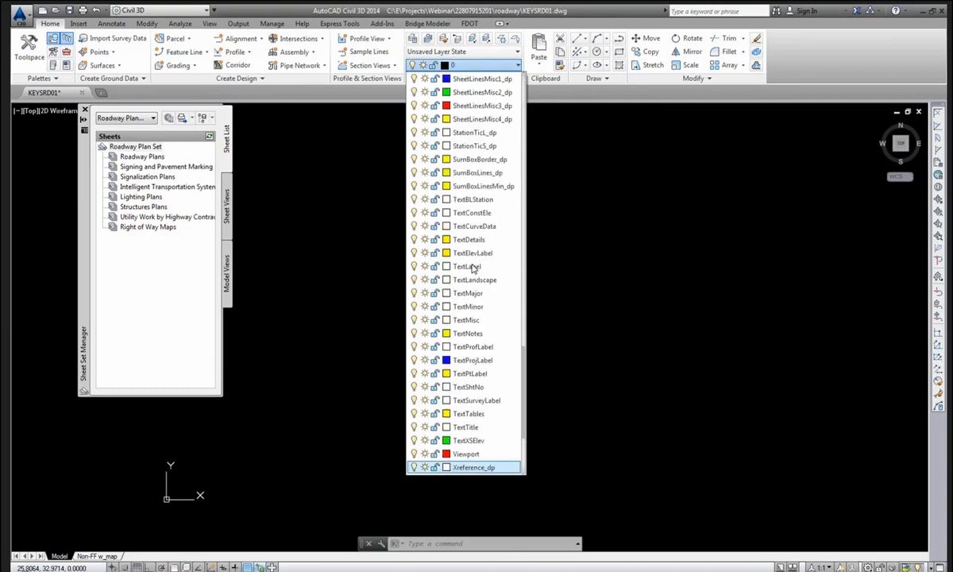
scroll(480, 423, "down", 1)
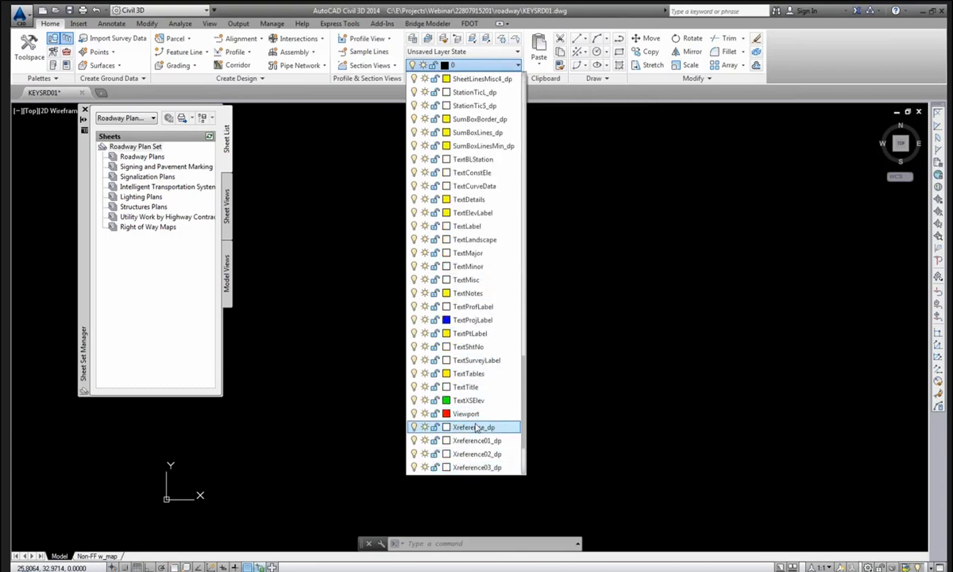
left_click(474, 428)
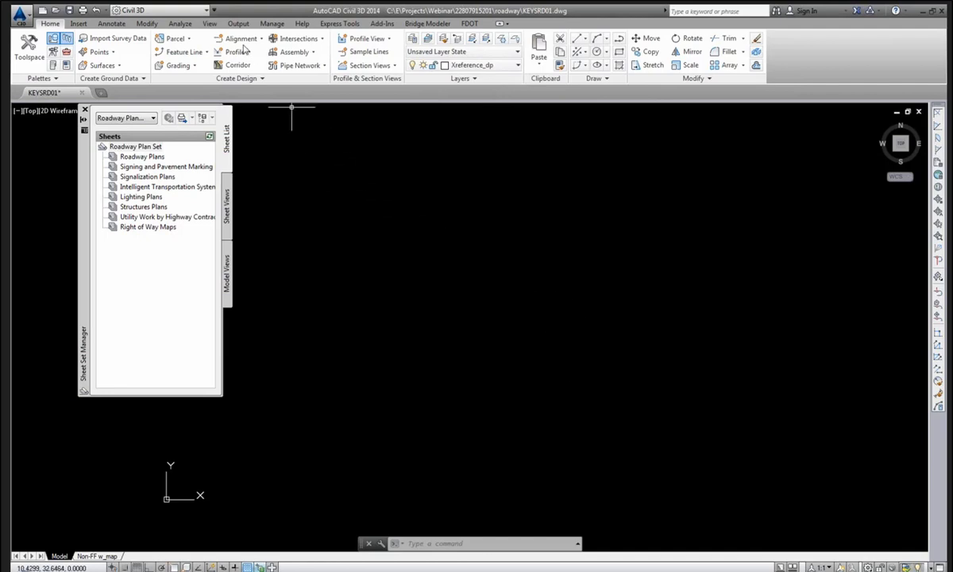
Pick brow_c.pdf from the project's Symb folder as the PDF file to attach.
left_click(79, 23)
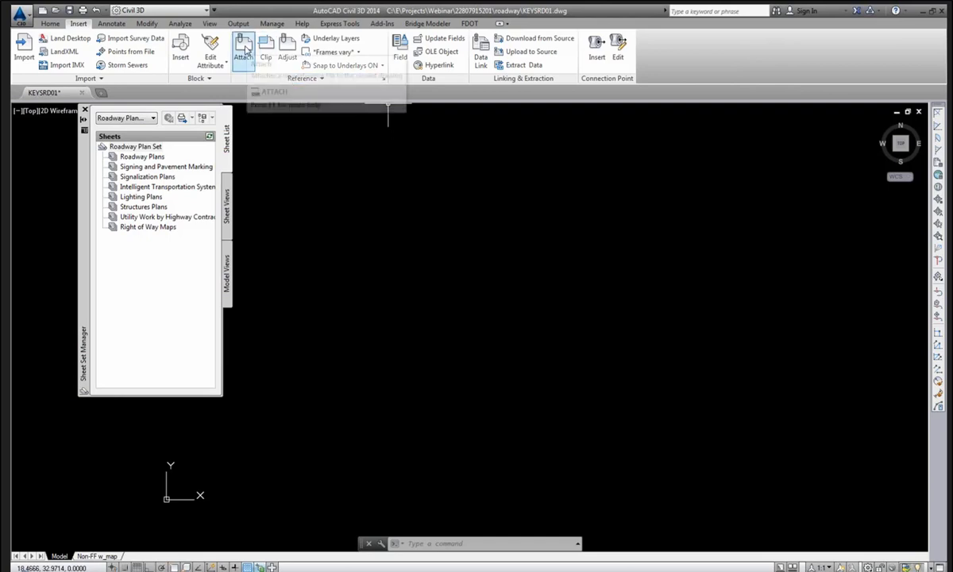
left_click(245, 49)
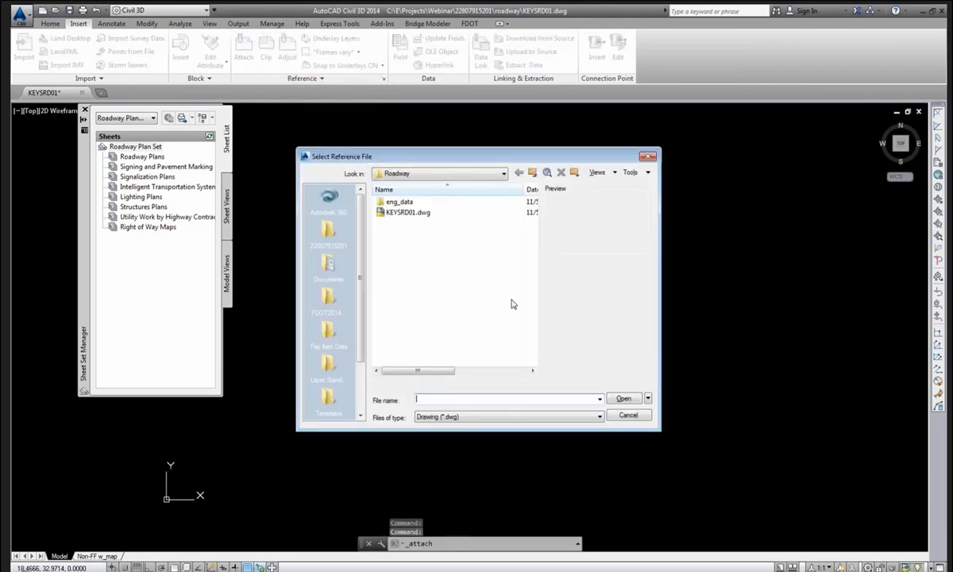
left_click(473, 174)
left_click(449, 238)
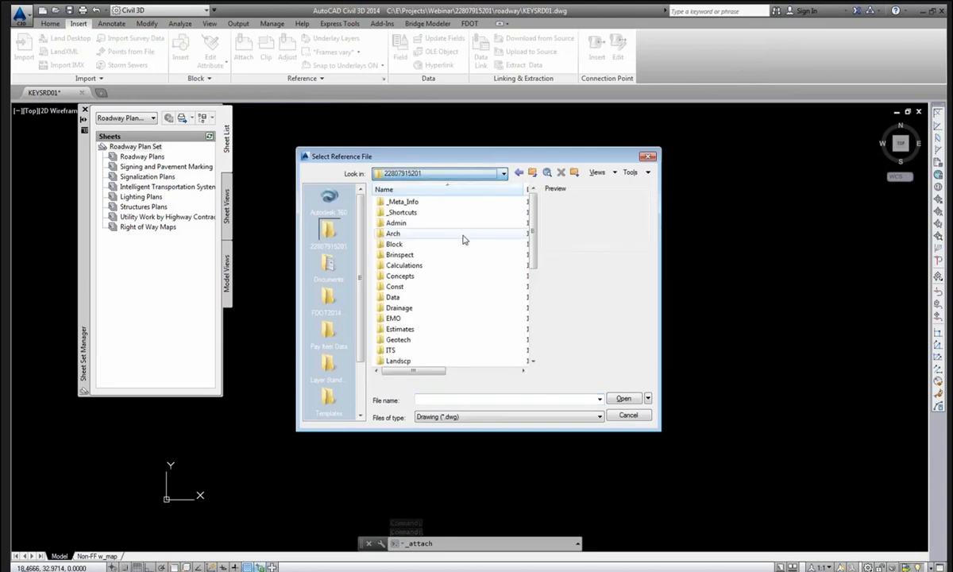
scroll(439, 260, "down", 6)
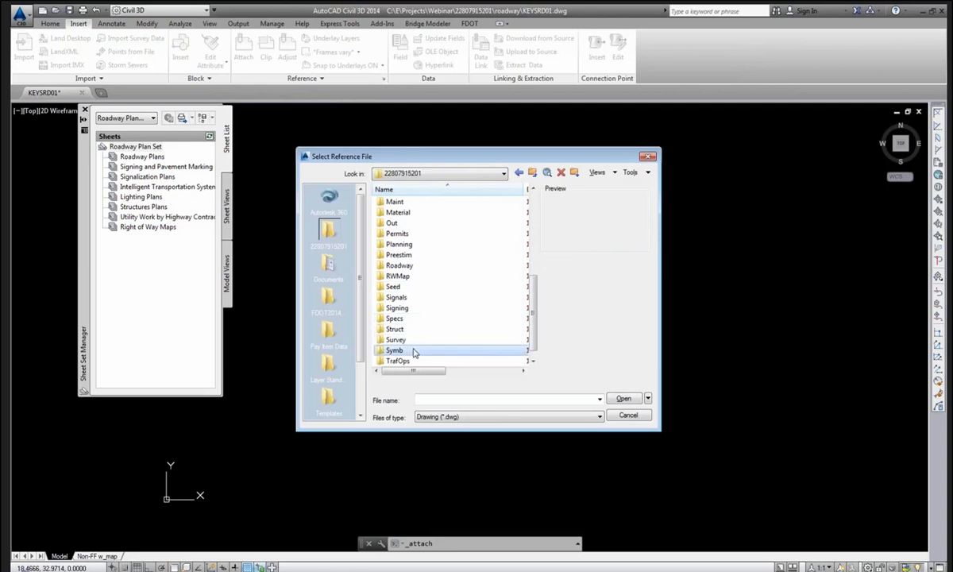
double_click(399, 349)
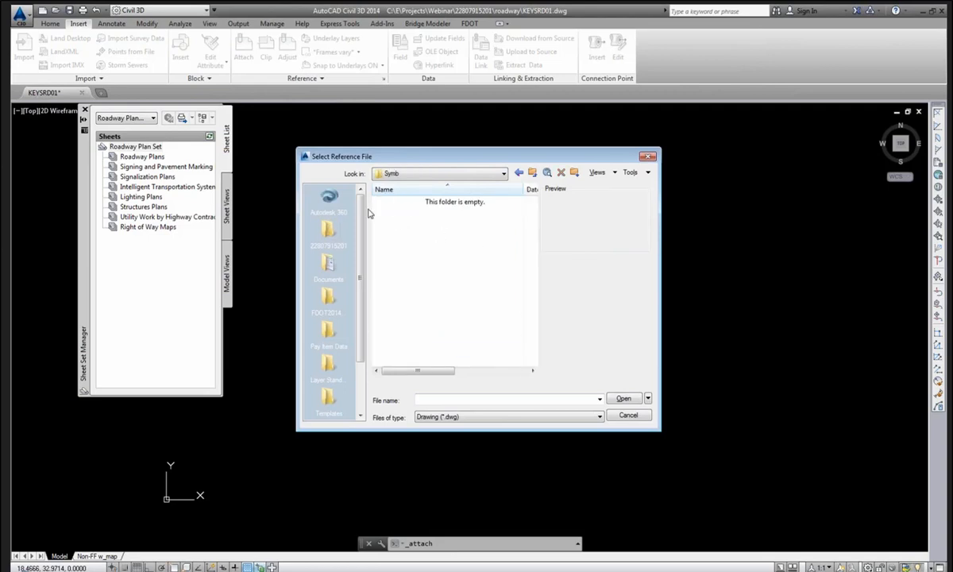
left_click(475, 417)
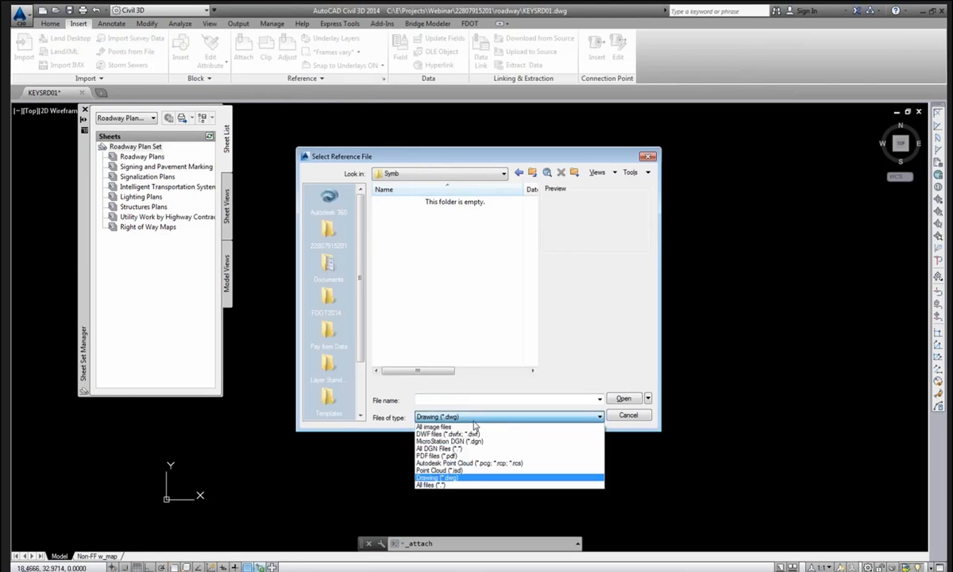
left_click(462, 456)
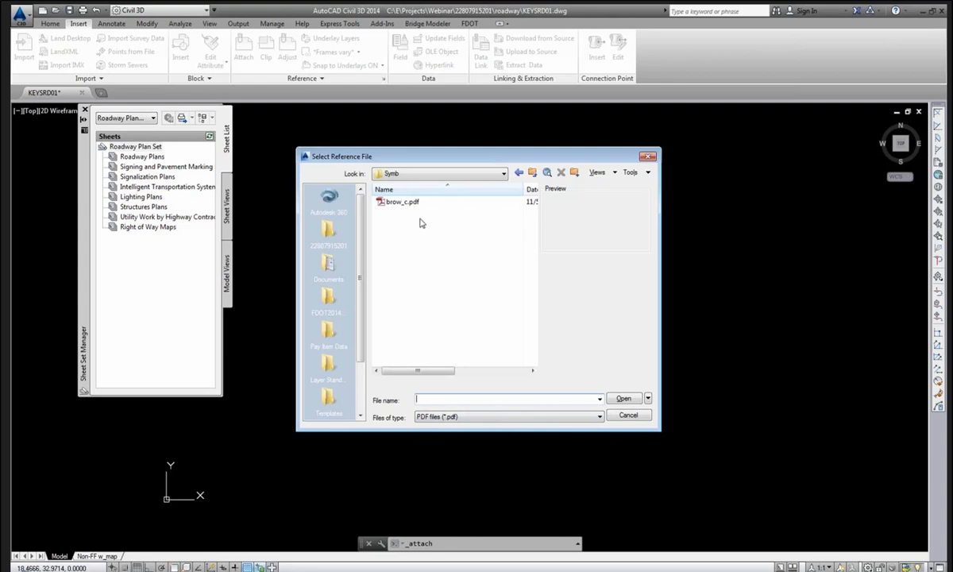
left_click(397, 204)
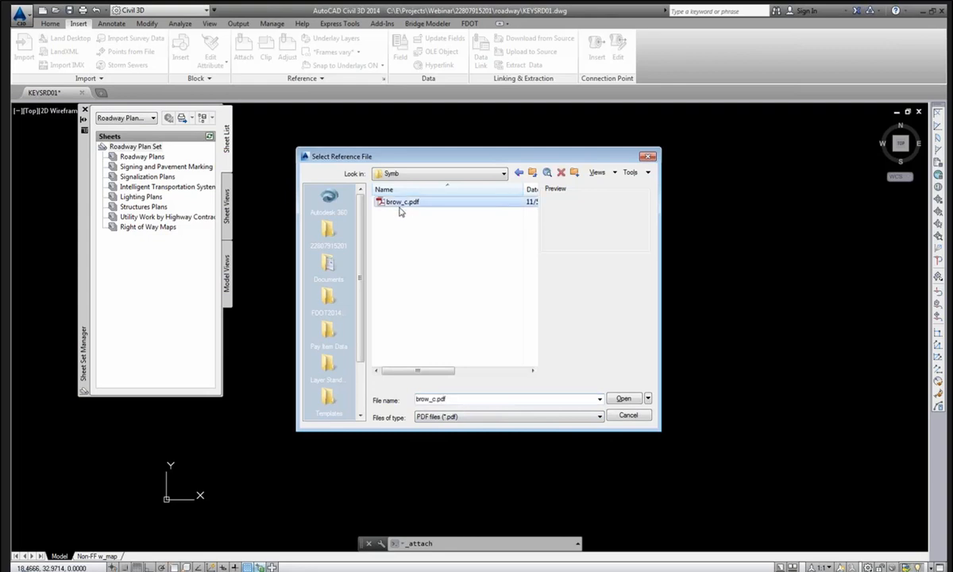
left_click(621, 398)
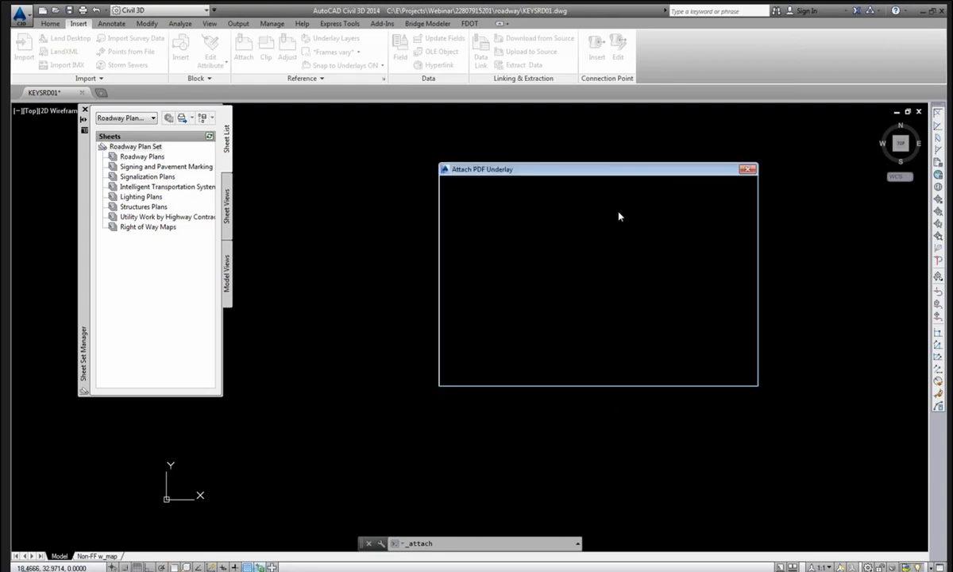
Attach page 1 as an underlay with insertion point and scale entered as values, then zoom extents.
left_click_drag(622, 175, 495, 164)
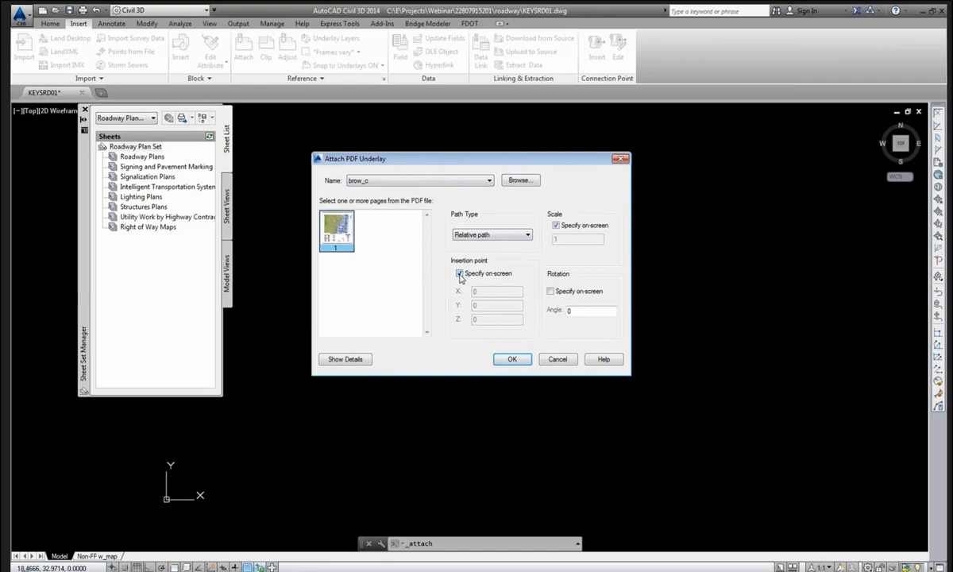
left_click(459, 273)
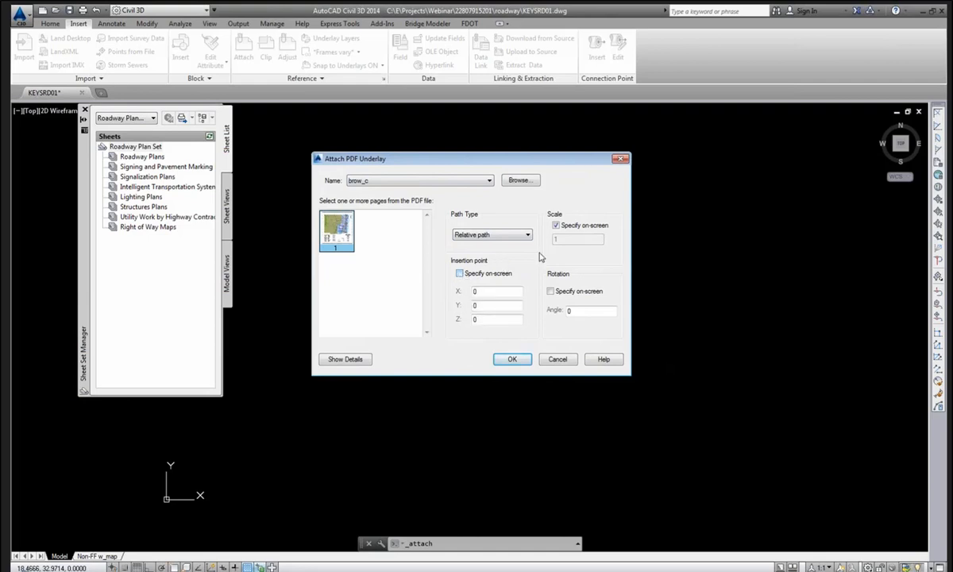
left_click(556, 225)
left_click(512, 361)
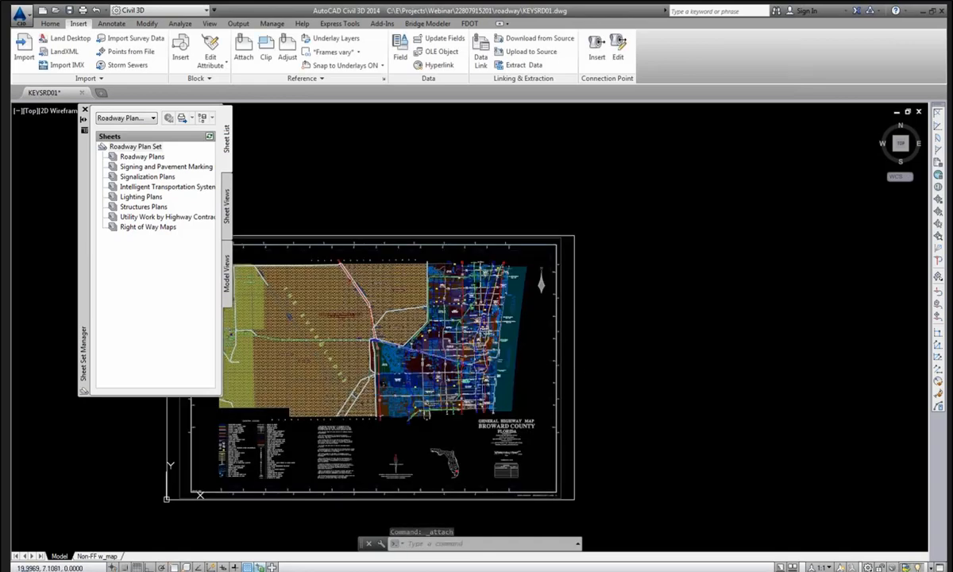
middle_click(536, 290)
middle_click(536, 291)
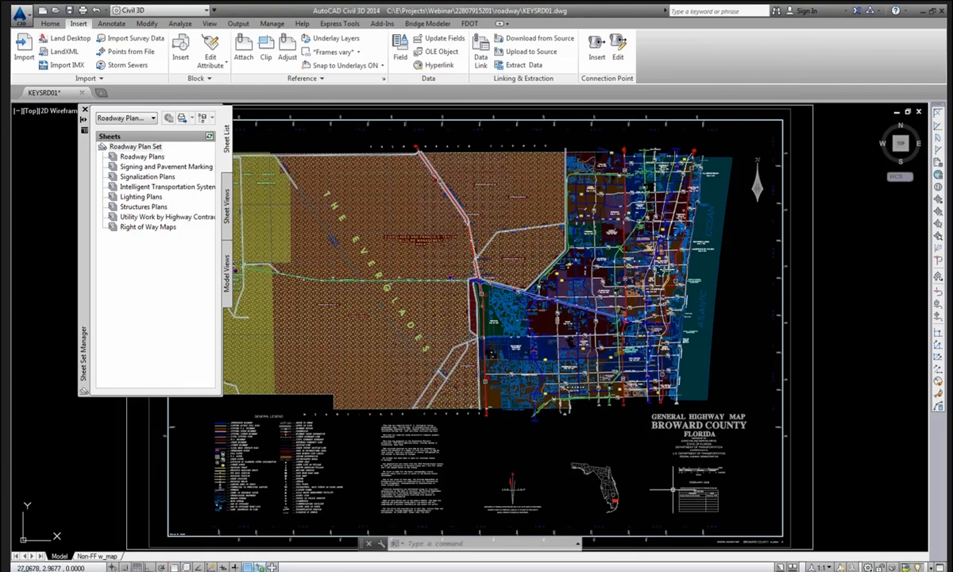
Zoom in on the map's title-block scale bar.
key("Return")
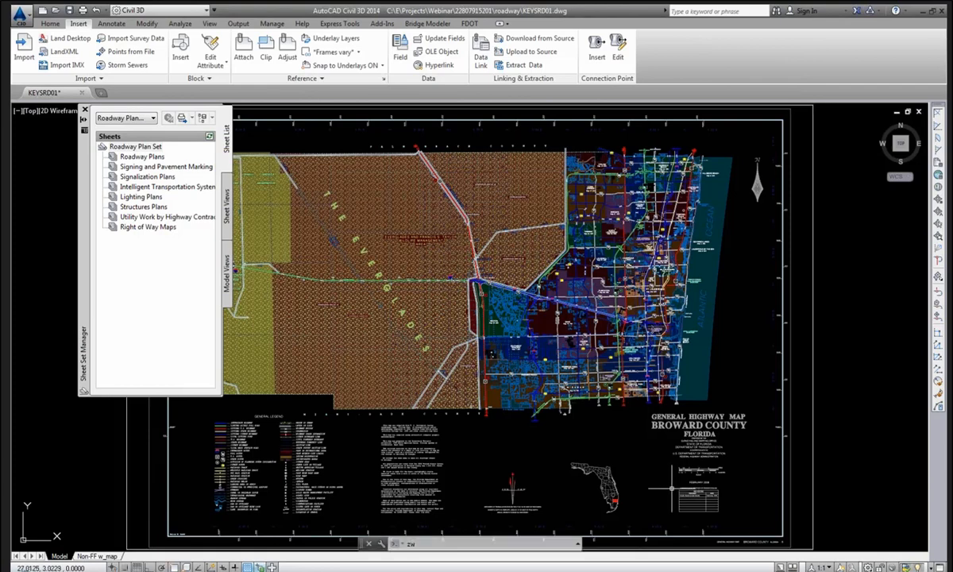
left_click(666, 460)
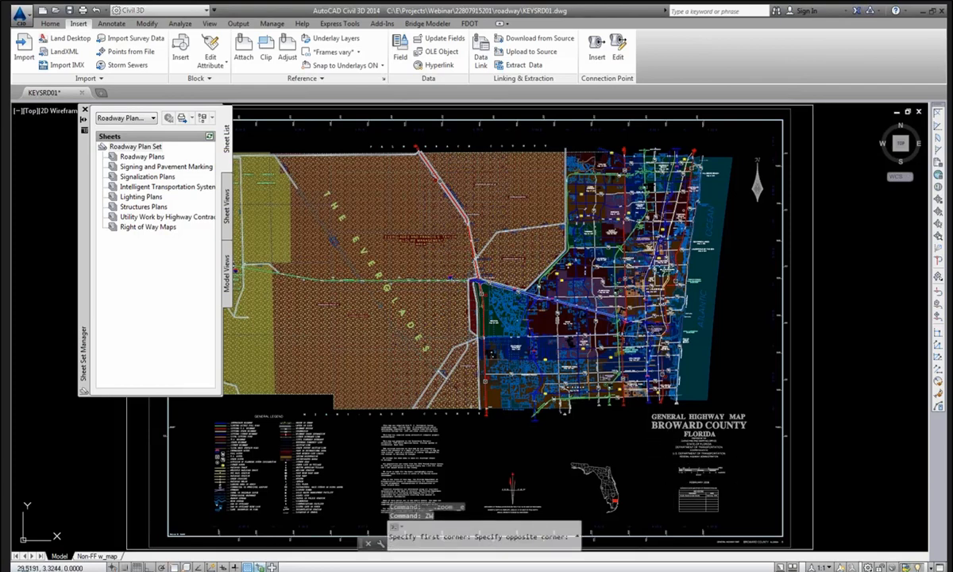
left_click(734, 527)
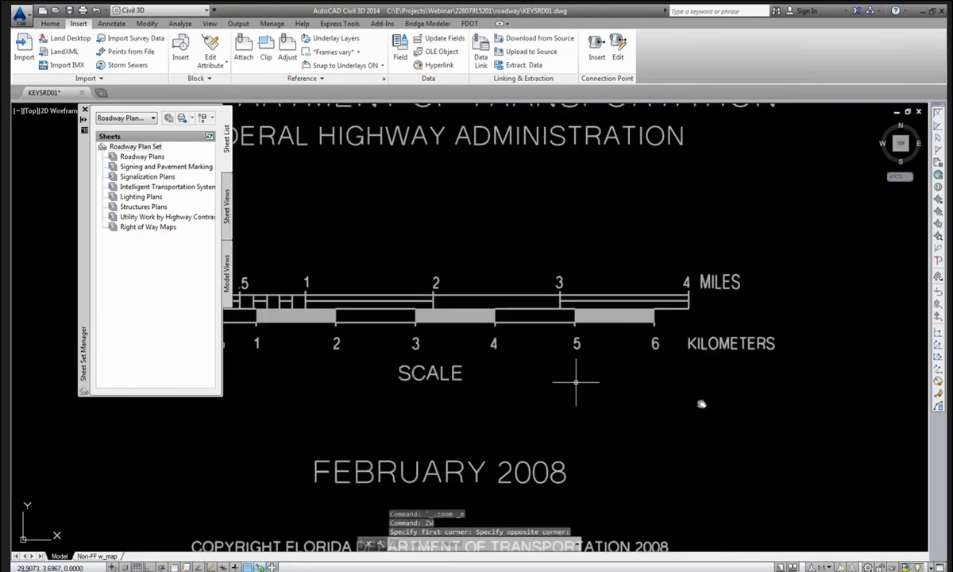
middle_click_drag(577, 381, 702, 404)
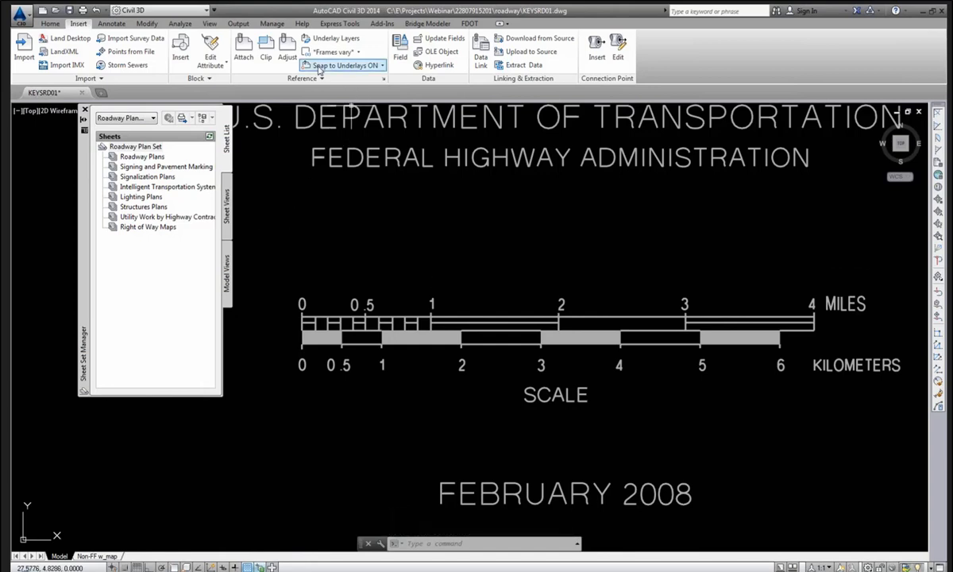
Measure the scale bar from 0 to the 1-mile mark using Endpoint snaps: 0.4900 units.
left_click(180, 24)
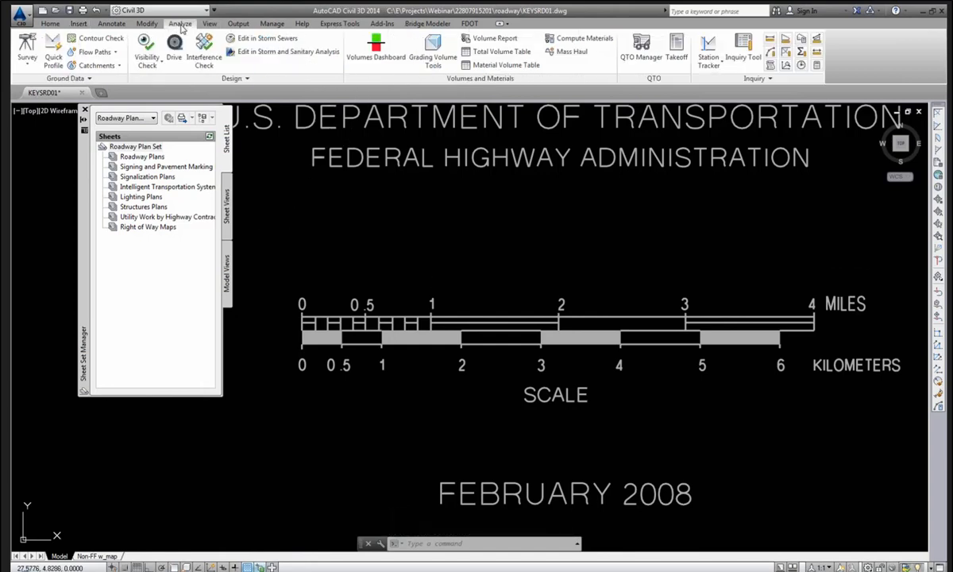
left_click(770, 40)
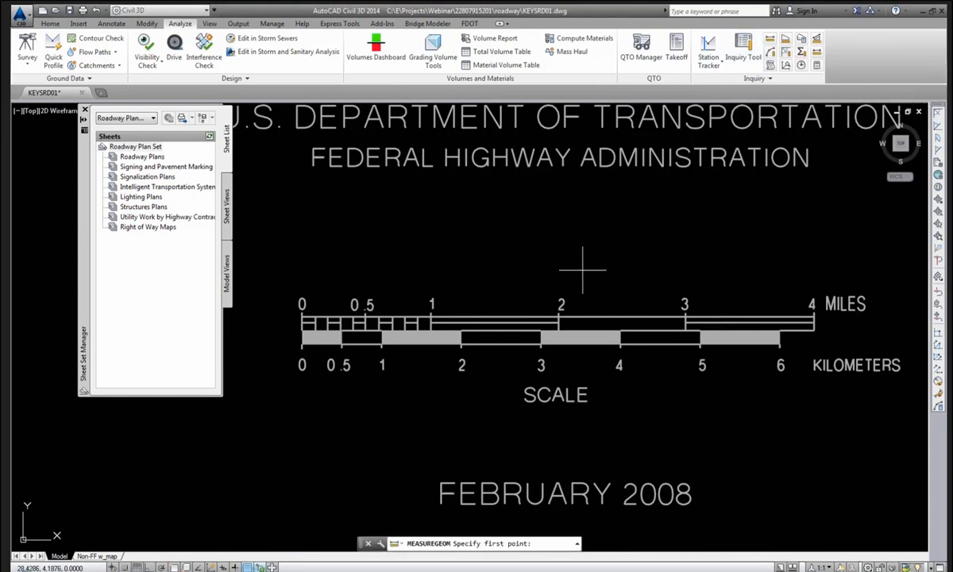
right_click(478, 224, "shift")
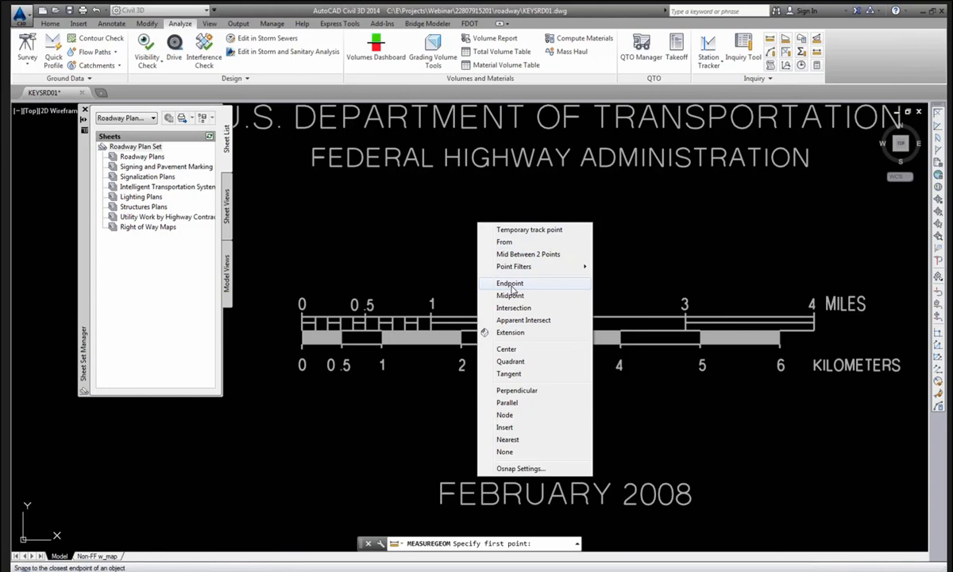
left_click(512, 285)
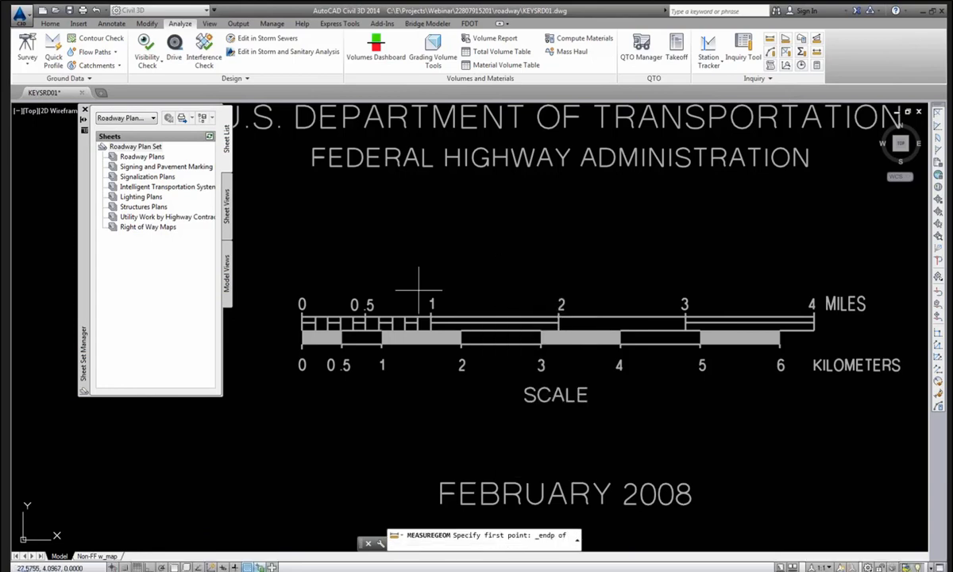
left_click(301, 309)
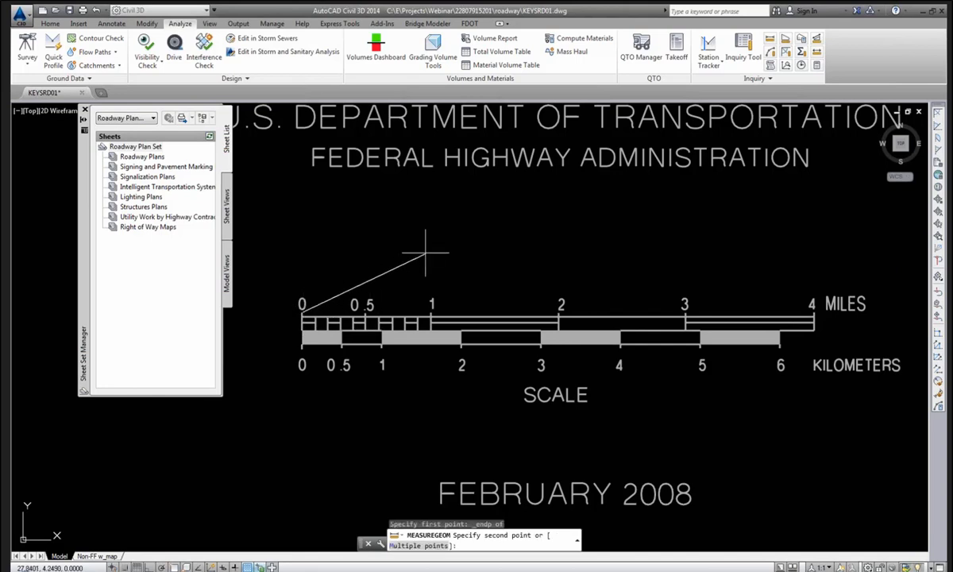
right_click(435, 242, "shift")
left_click(458, 301)
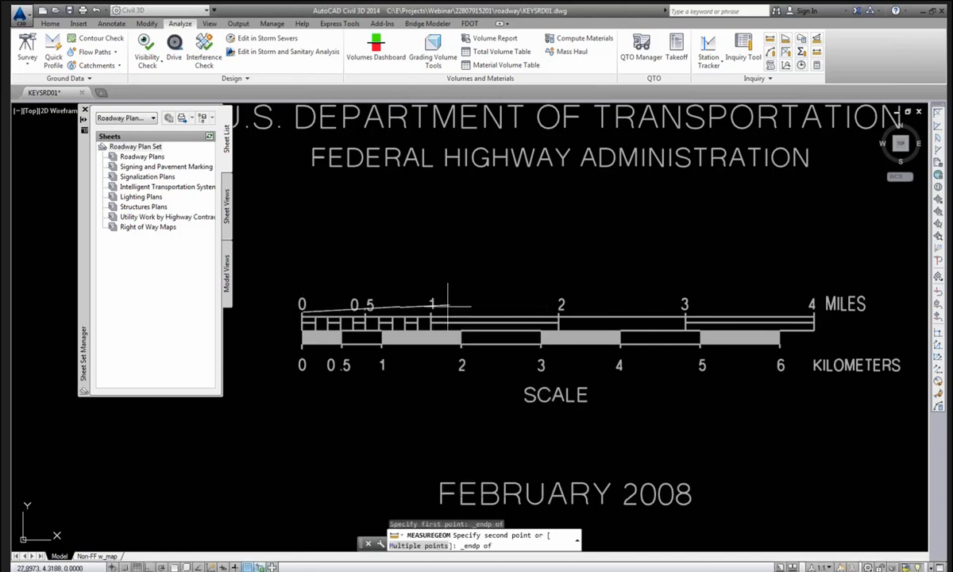
left_click(431, 311)
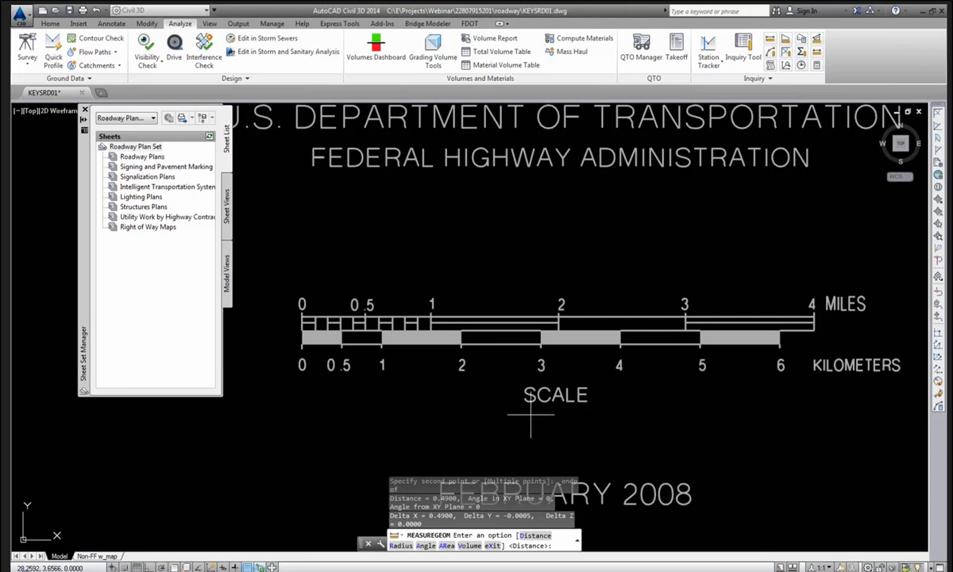
key("Escape")
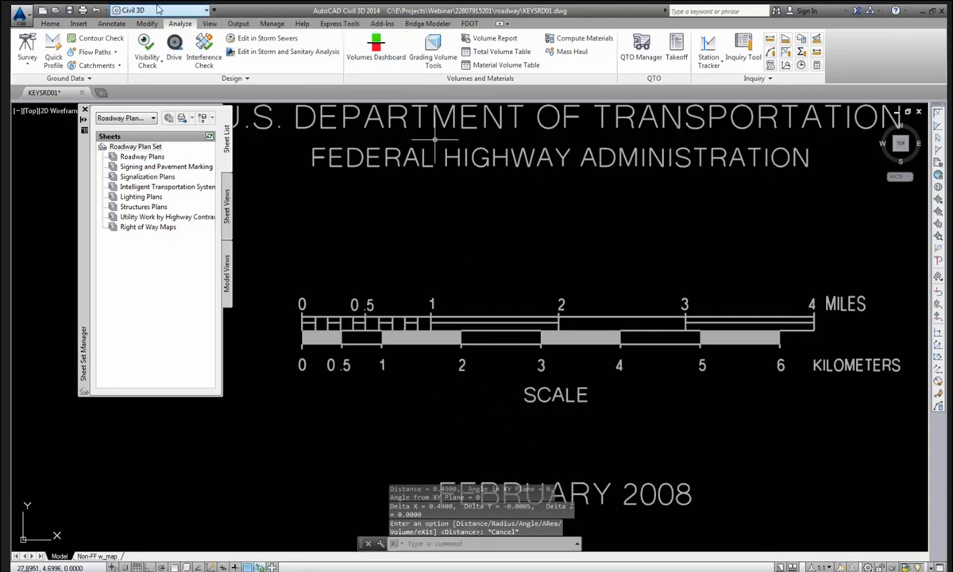
left_click(53, 23)
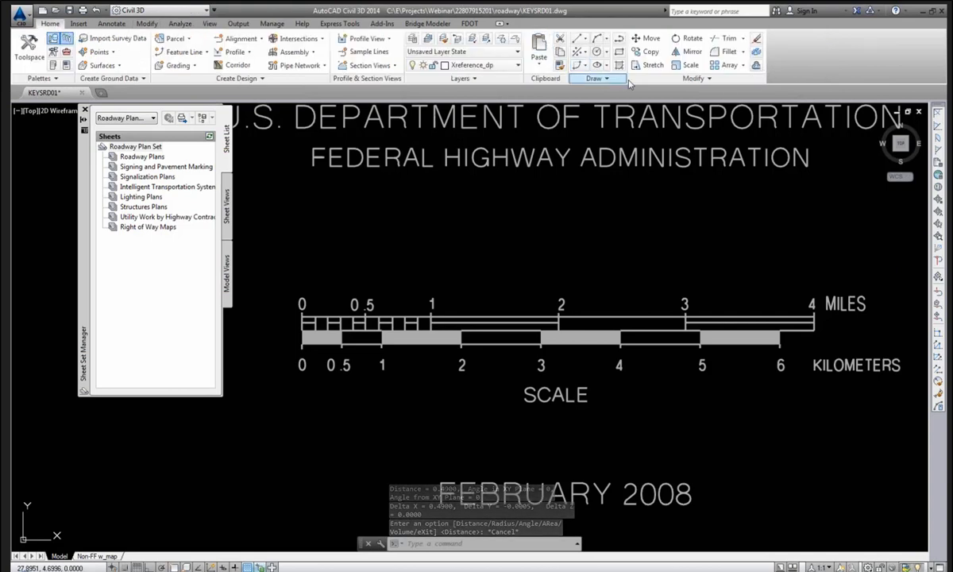
Start scaling the map underlay with its base point at the scale bar's 0 end.
left_click(675, 66)
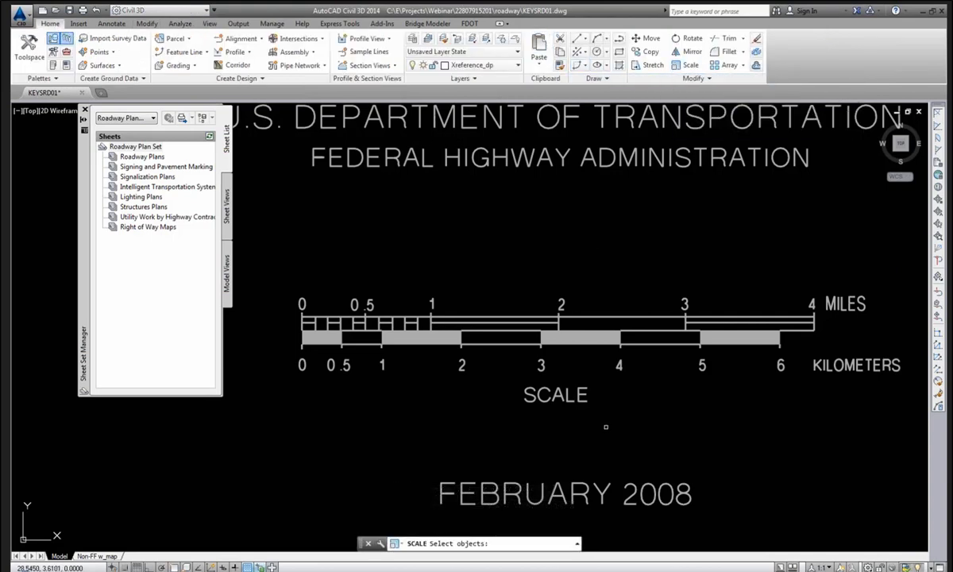
left_click(604, 435)
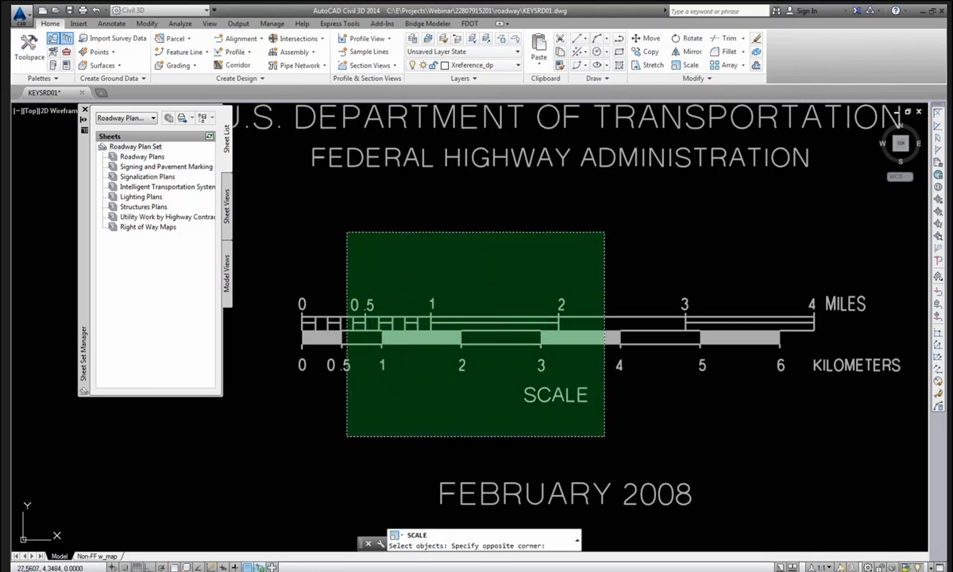
left_click(347, 233)
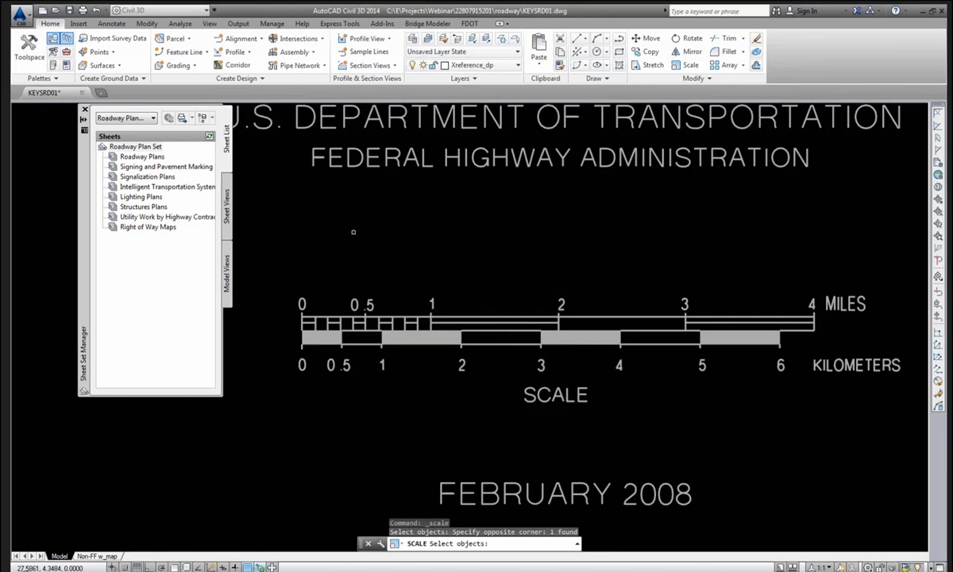
key("Return")
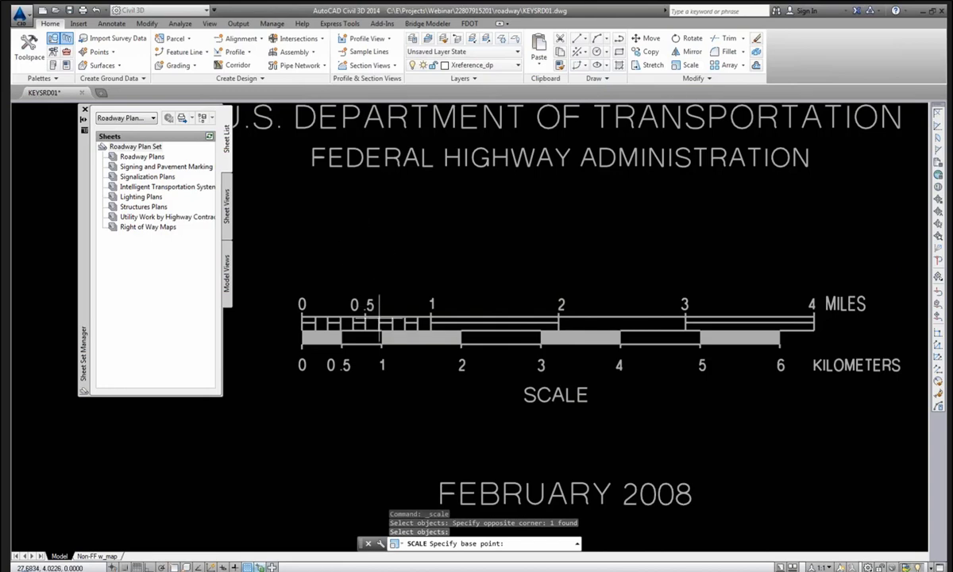
right_click(367, 253, "shift")
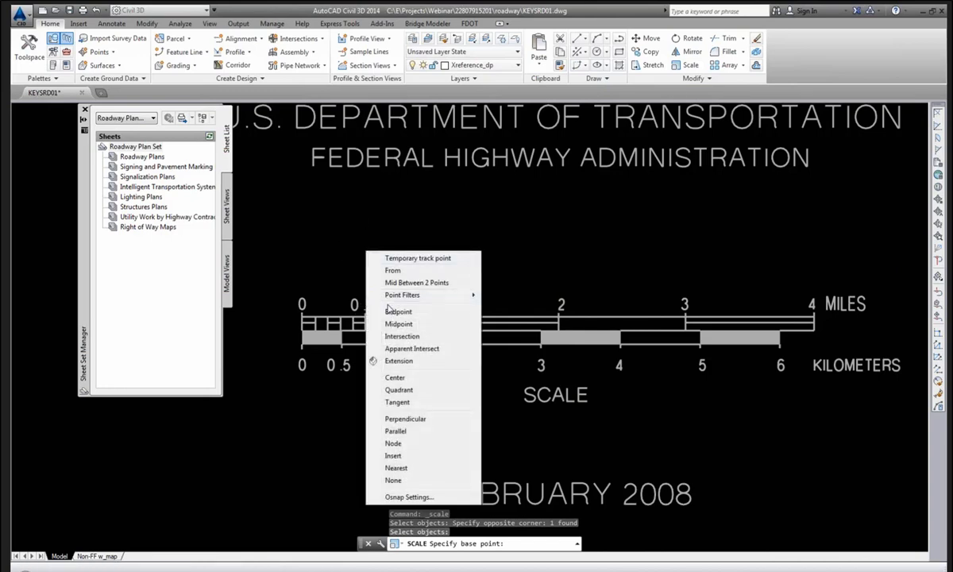
left_click(393, 311)
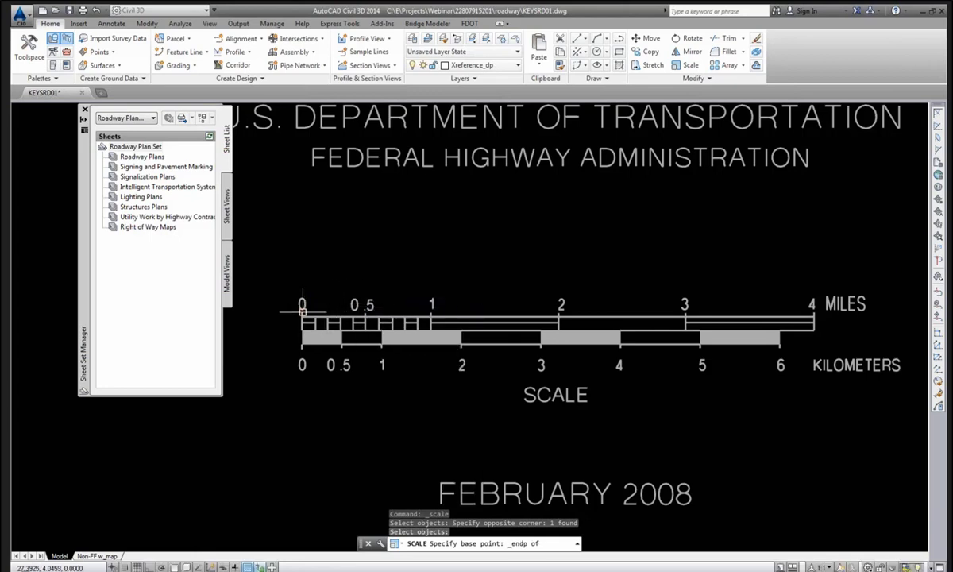
left_click(302, 311)
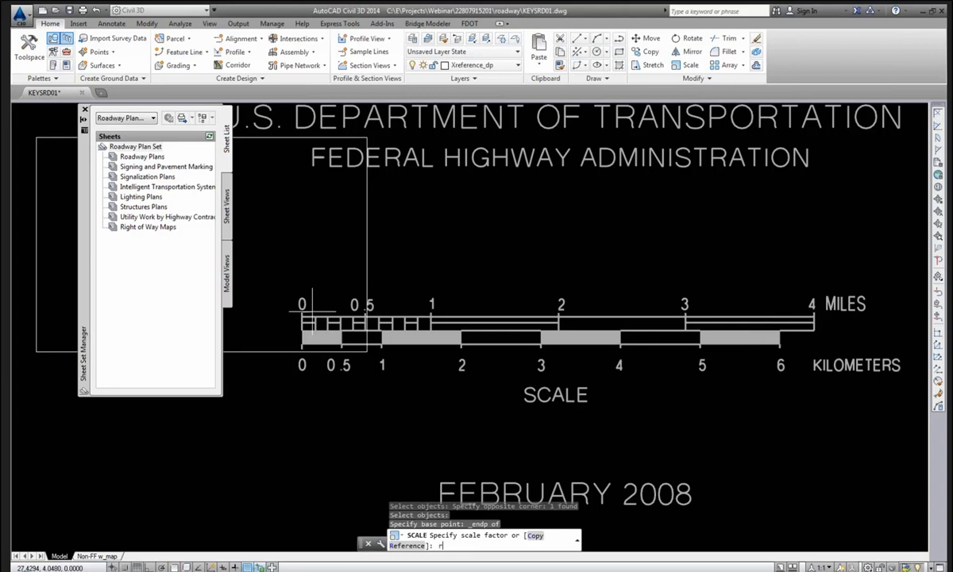
Scale by reference from the 0 end to the 1-mile mark, new length 5280.
key("Return")
right_click(319, 231, "shift")
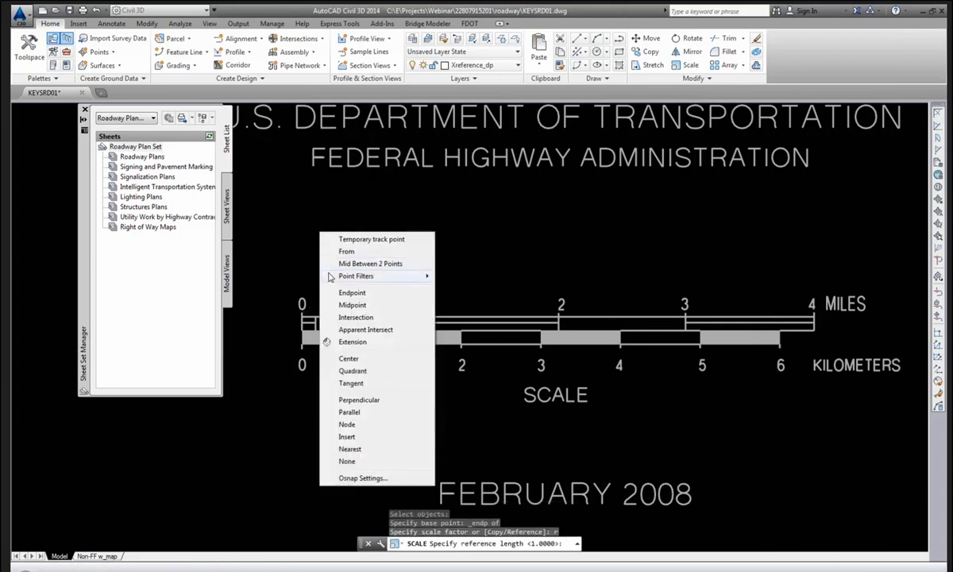
left_click(351, 292)
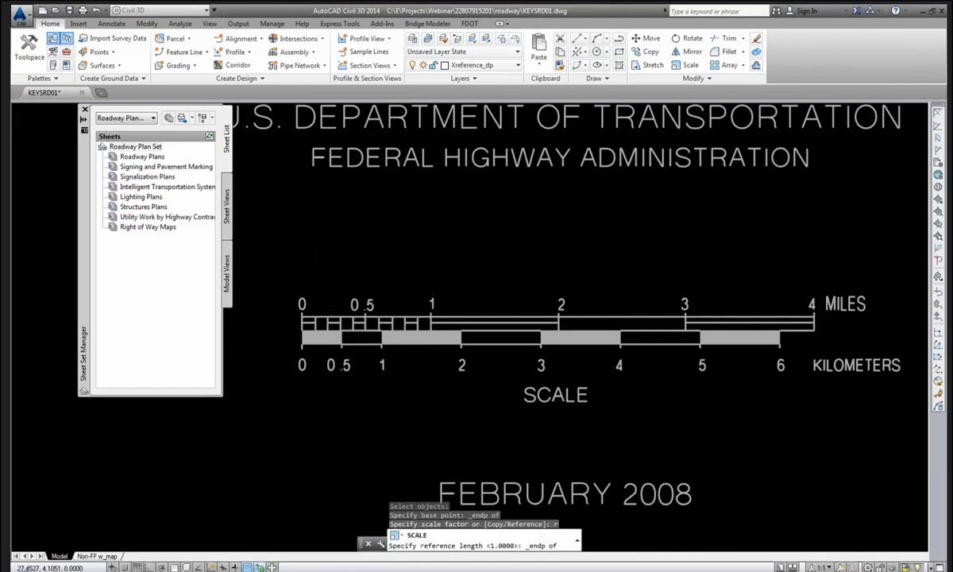
left_click(302, 316)
right_click(436, 242, "shift")
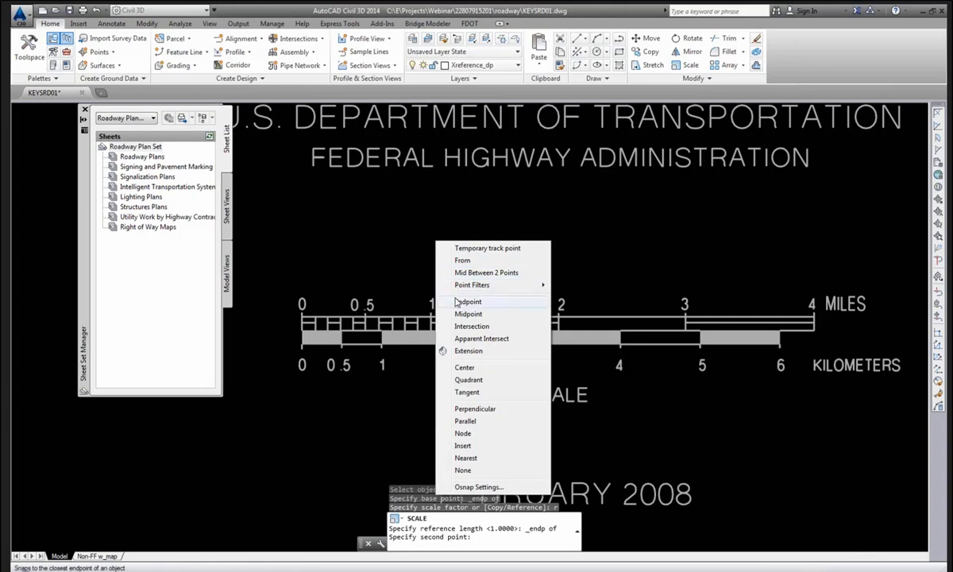
left_click(461, 300)
left_click(431, 311)
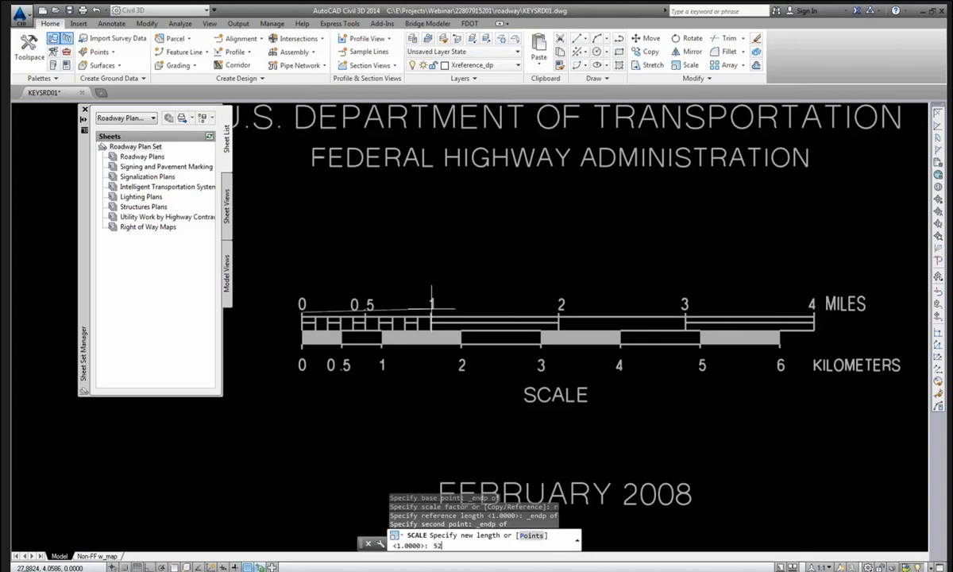
type("5280")
key("Return")
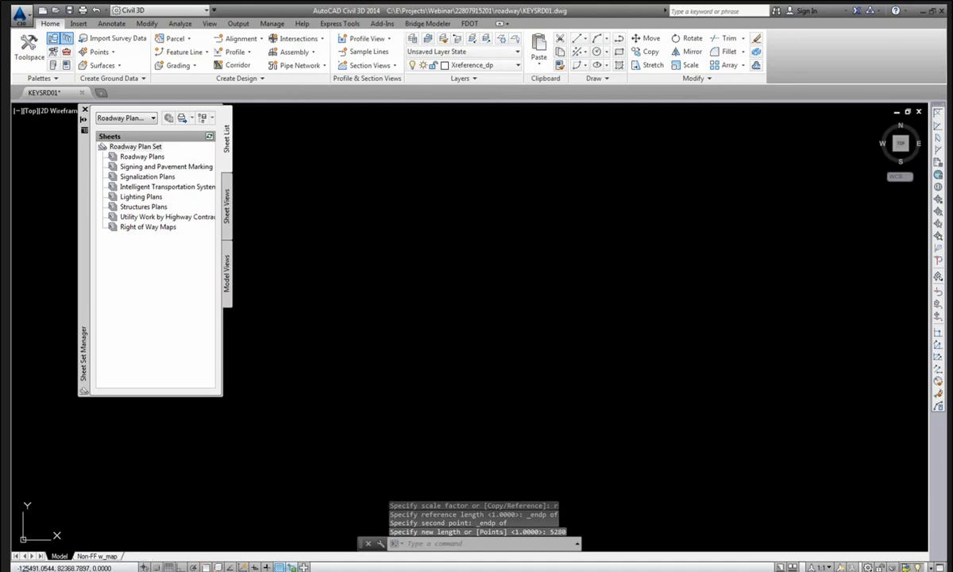
Zoom extents, then window-zoom (ZW) onto the rescaled map's scale bar.
middle_click(475, 318)
middle_click(474, 318)
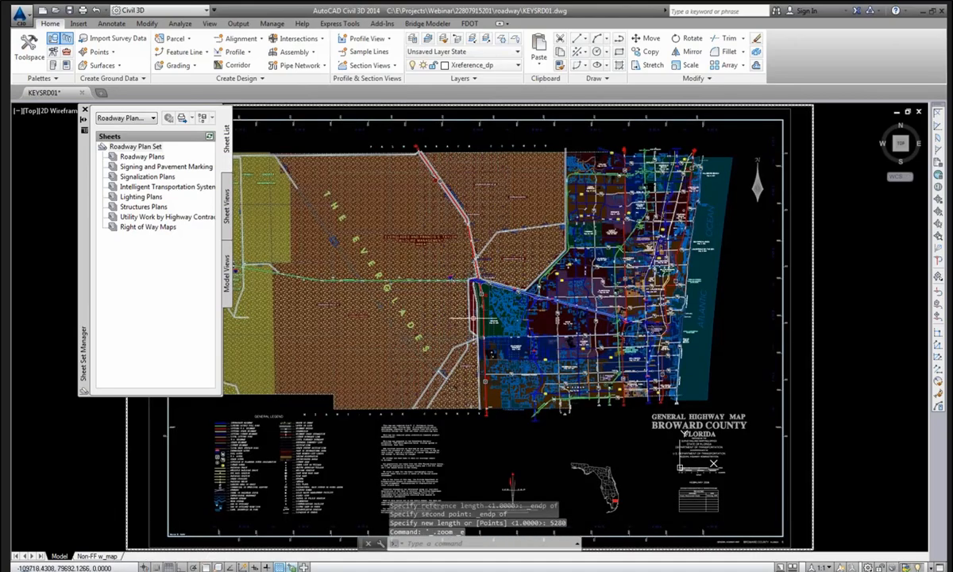
type("zw")
key("Return")
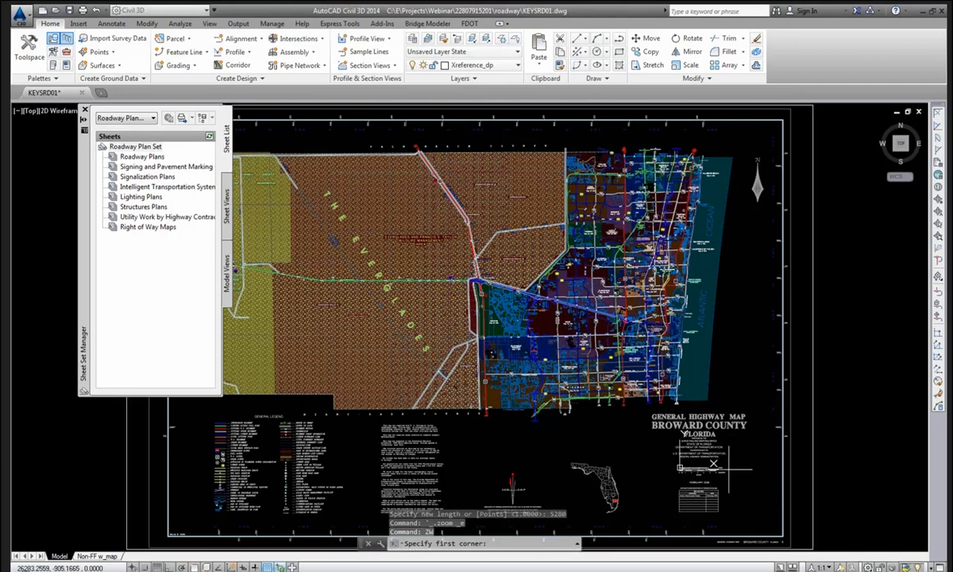
left_click(670, 459)
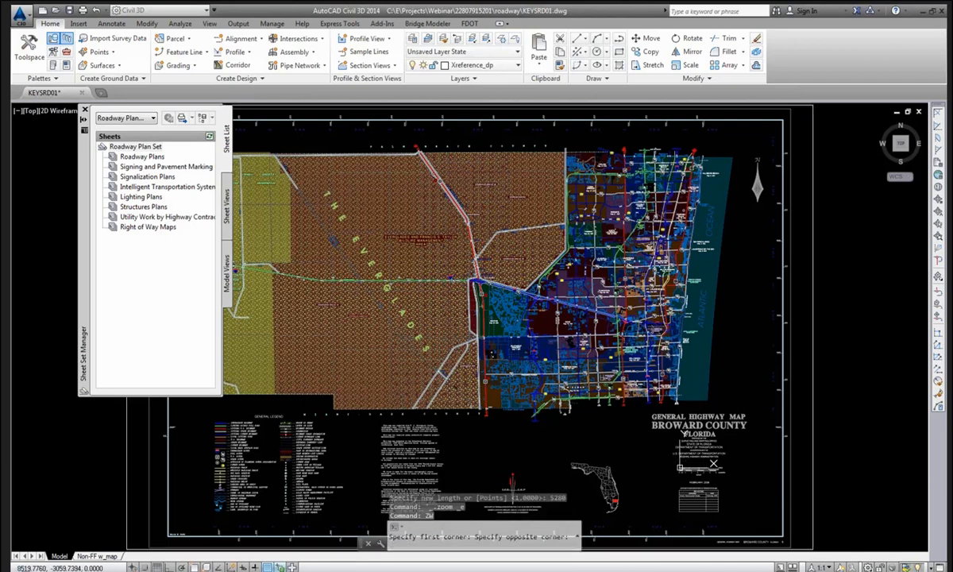
left_click(714, 467)
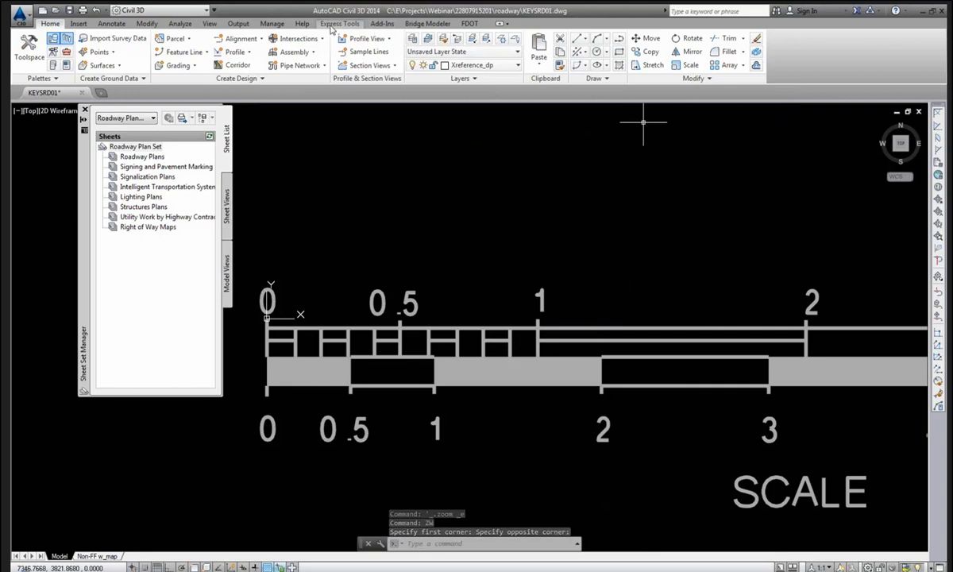
Check the 0-to-1 span measures 5280 units, then go back to the Non-FF w_map layout.
left_click(180, 23)
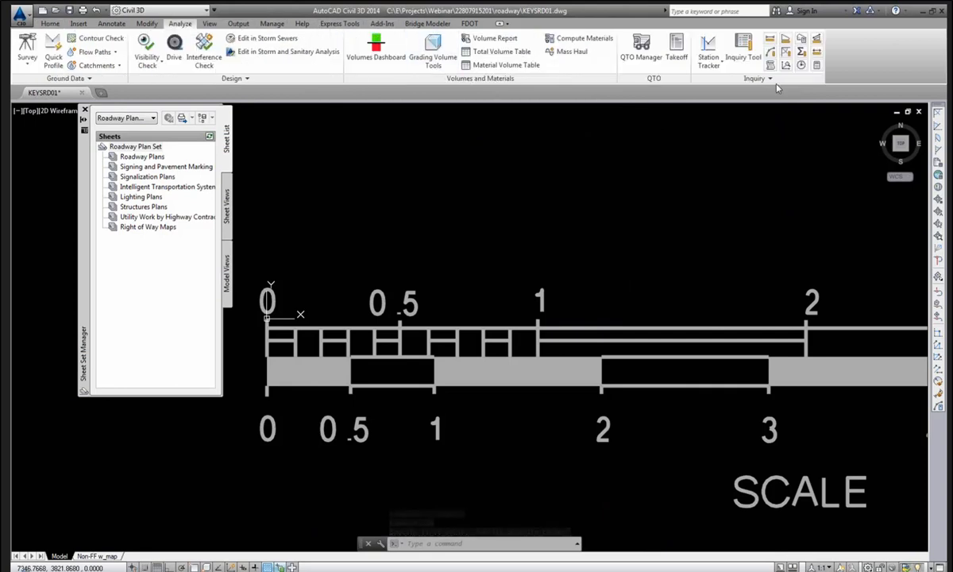
left_click(769, 40)
right_click(497, 179, "shift")
left_click(529, 237)
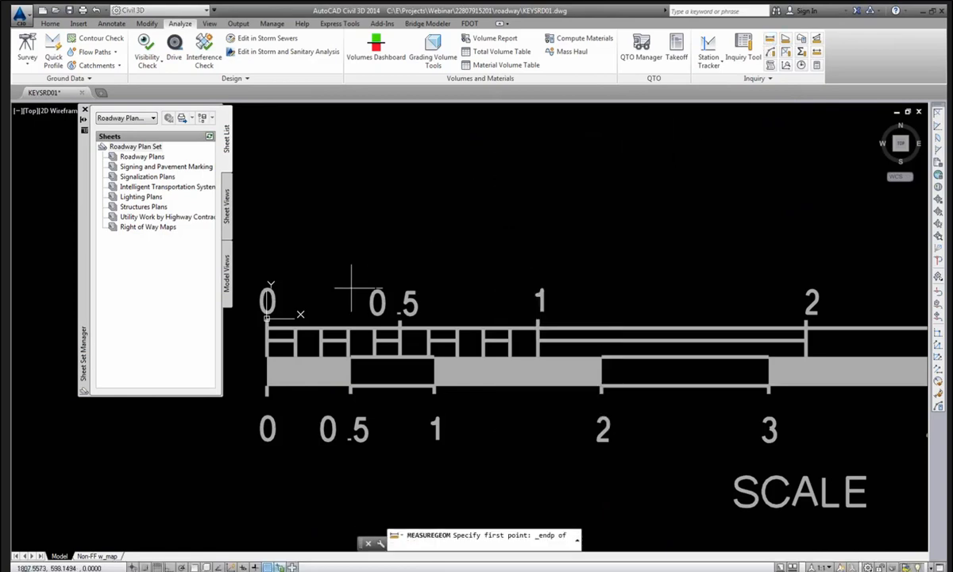
left_click(267, 317)
right_click(436, 192, "shift")
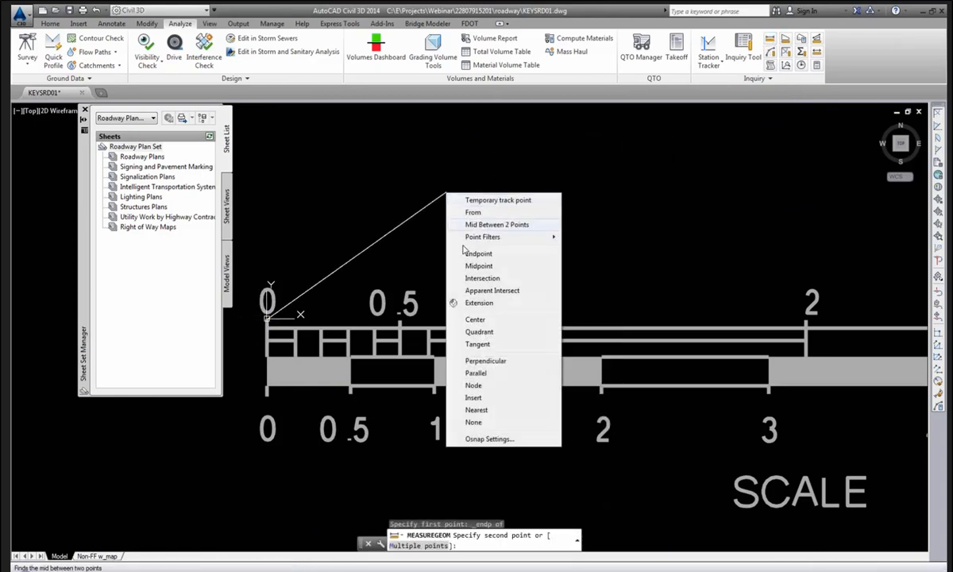
left_click(469, 249)
left_click(537, 318)
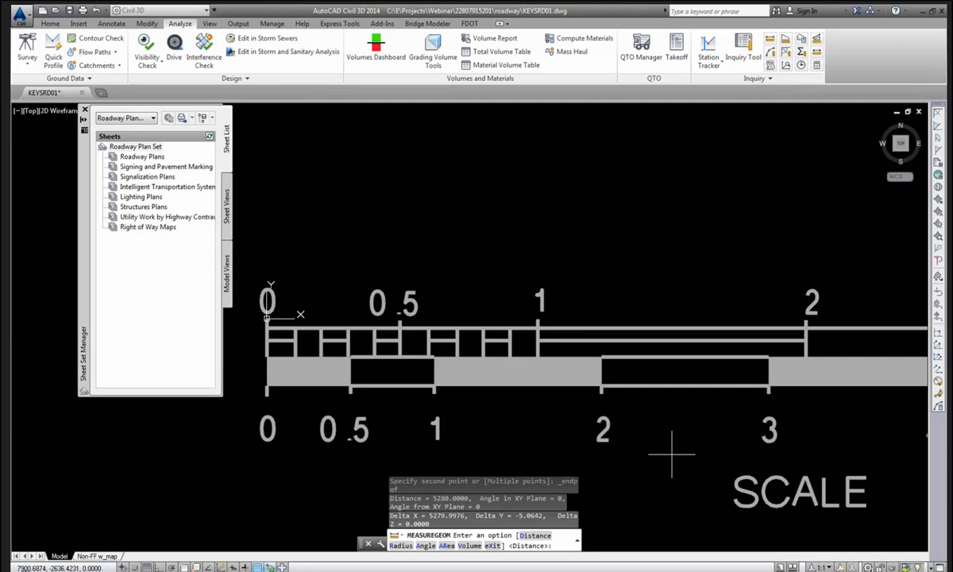
left_click(103, 556)
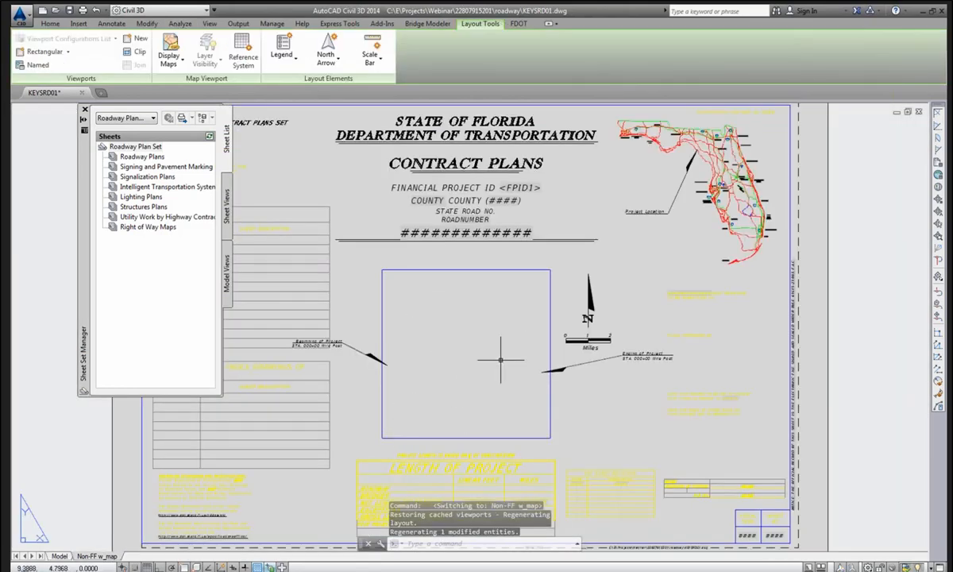
Activate the map viewport, zoom extents, then window-zoom (ZW) onto the Broward County street network.
double_click(461, 333)
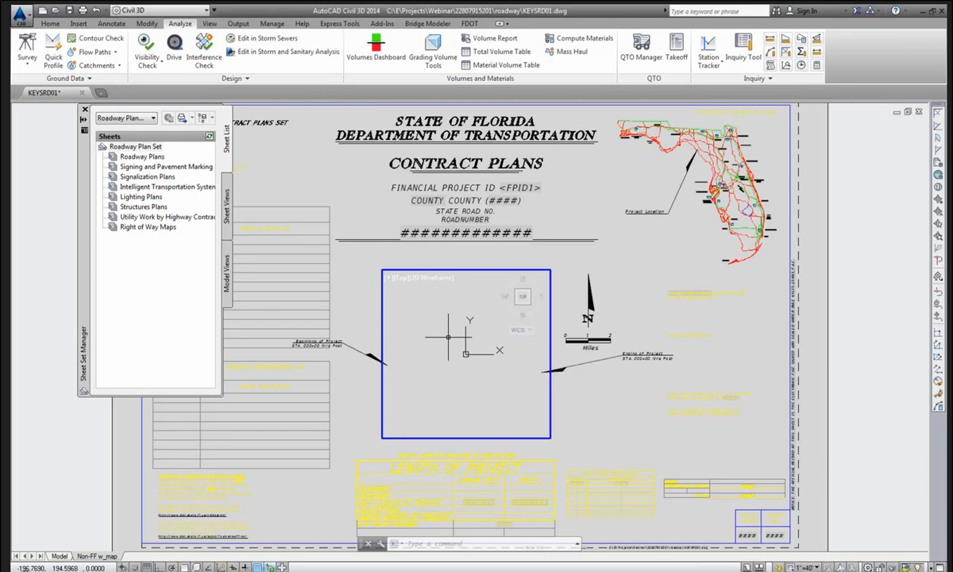
middle_click(458, 339)
middle_click(458, 339)
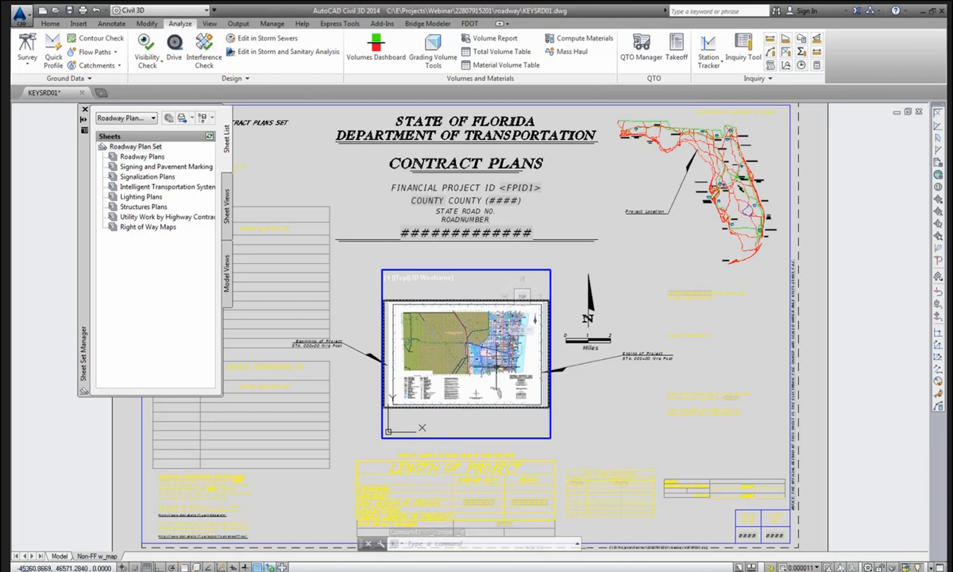
type("ZW")
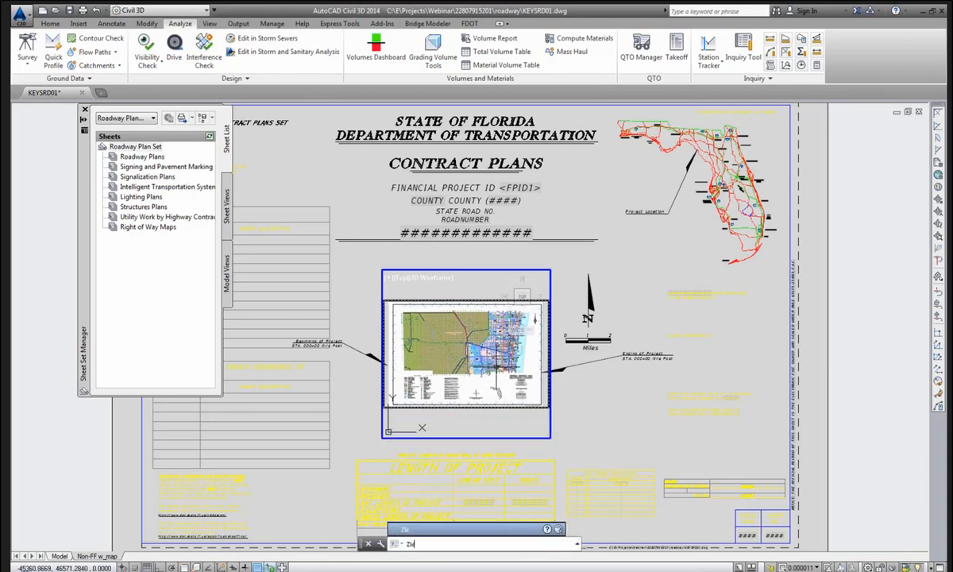
key("Return")
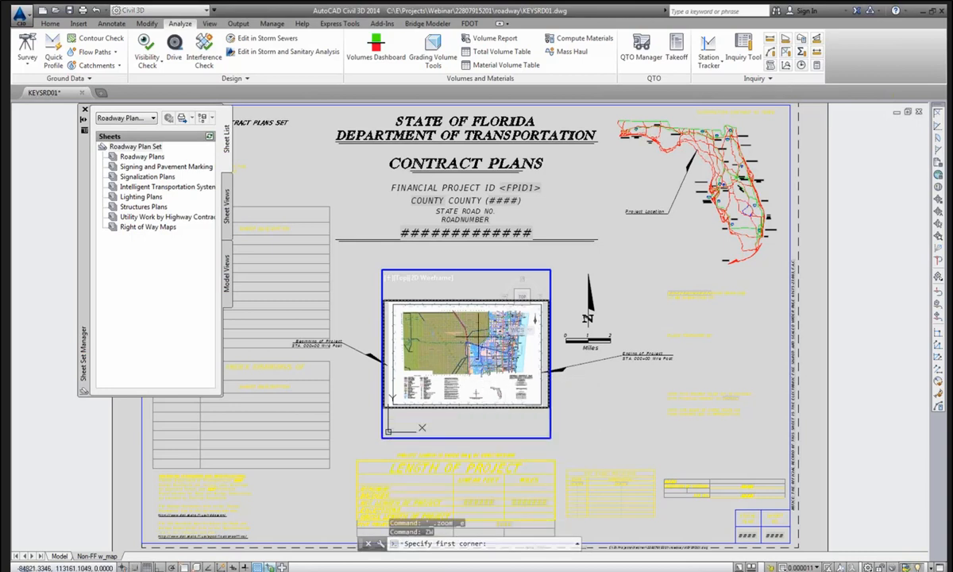
left_click(514, 362)
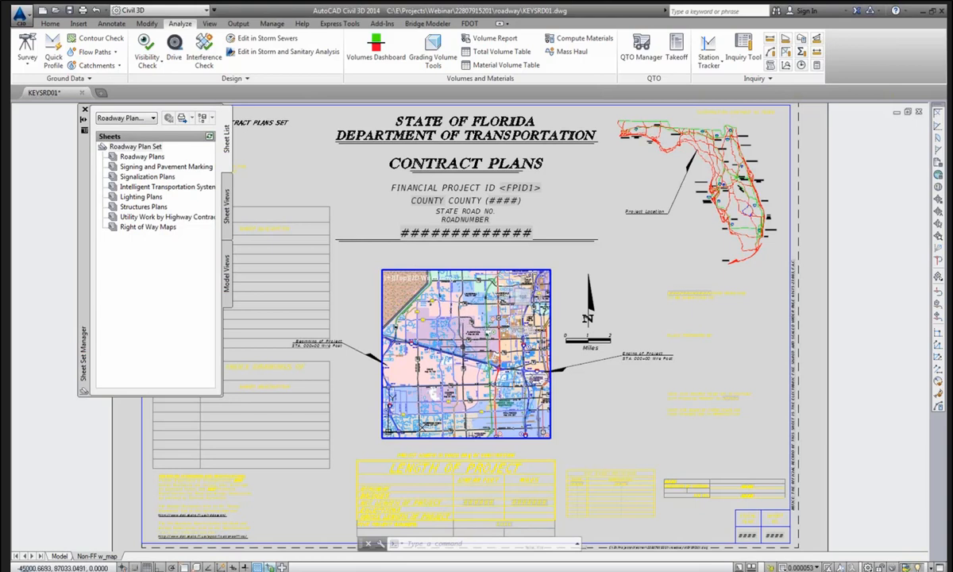
Set the map viewport scale to 1"=2 miles and lock the viewport.
double_click(625, 443)
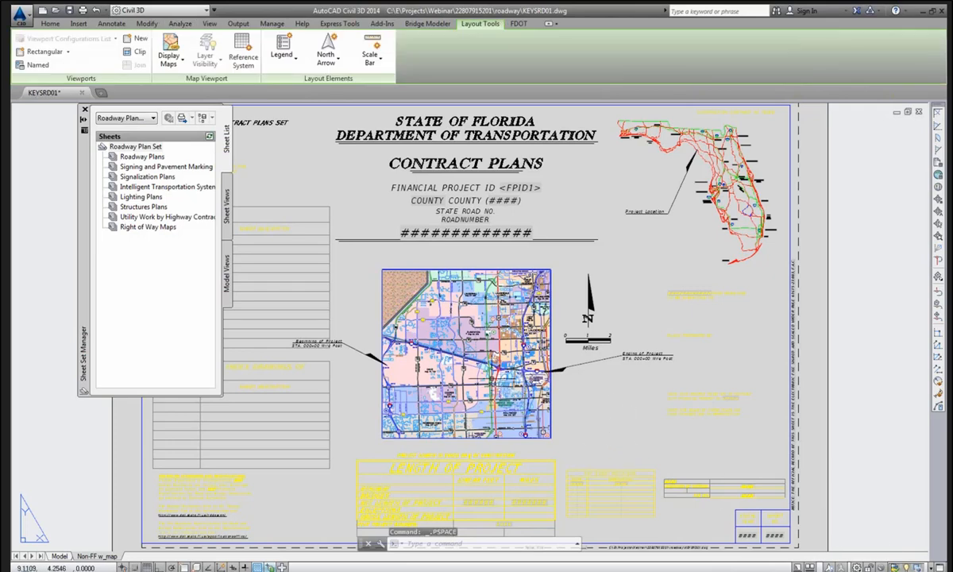
double_click(457, 352)
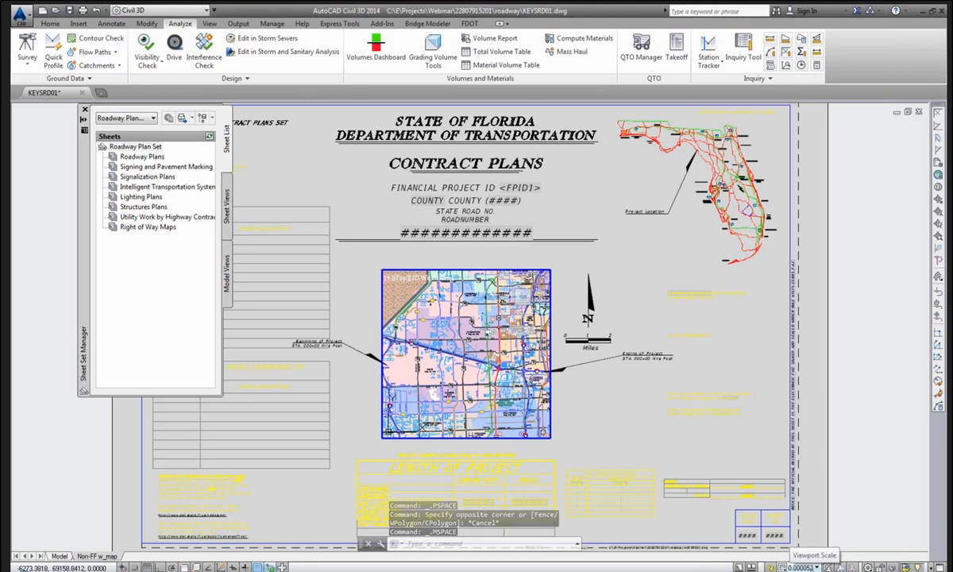
left_click(801, 567)
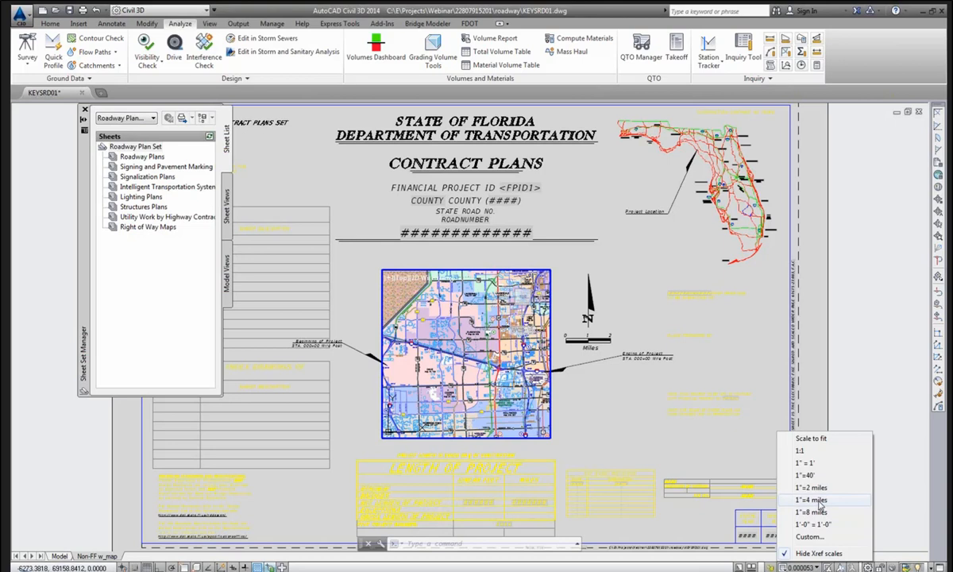
left_click(817, 500)
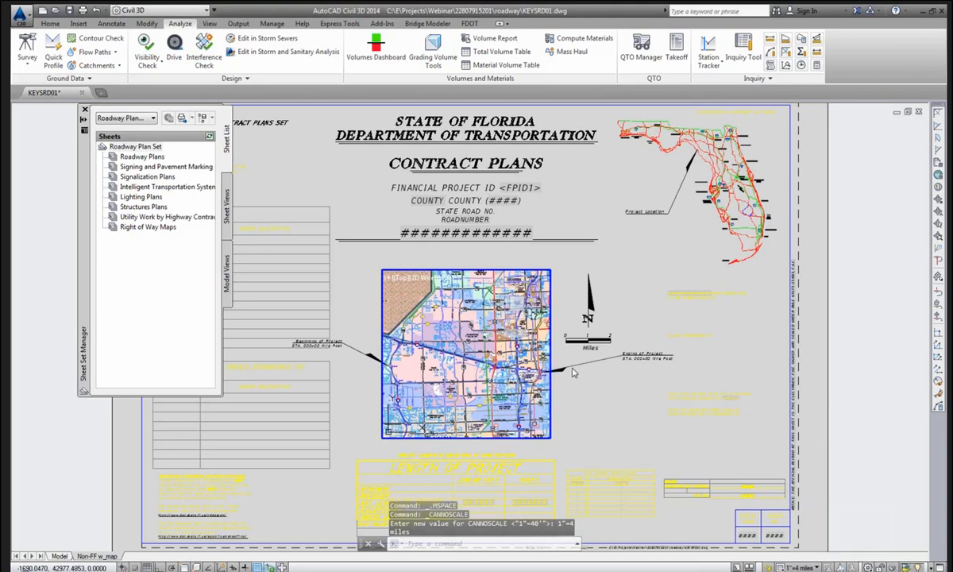
left_click(801, 567)
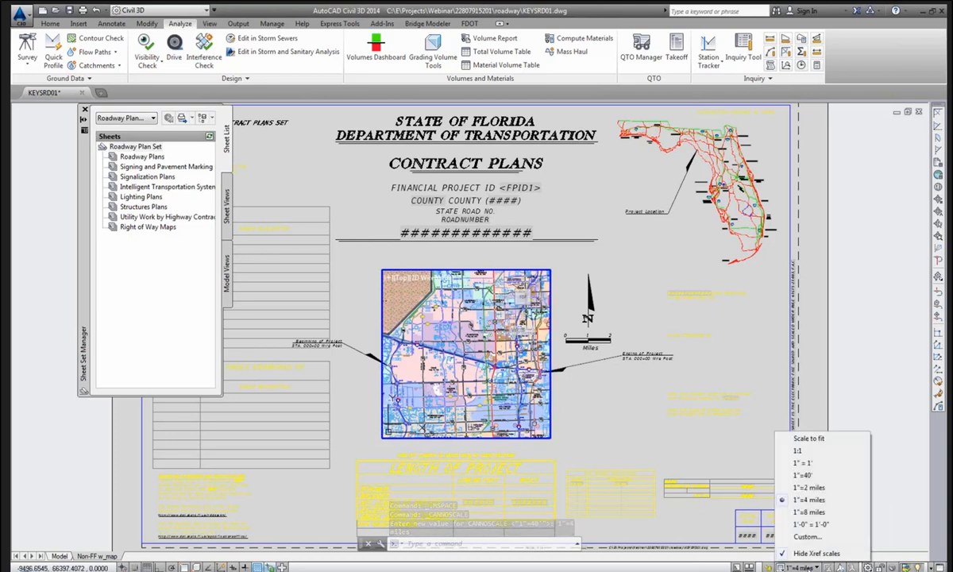
left_click(817, 487)
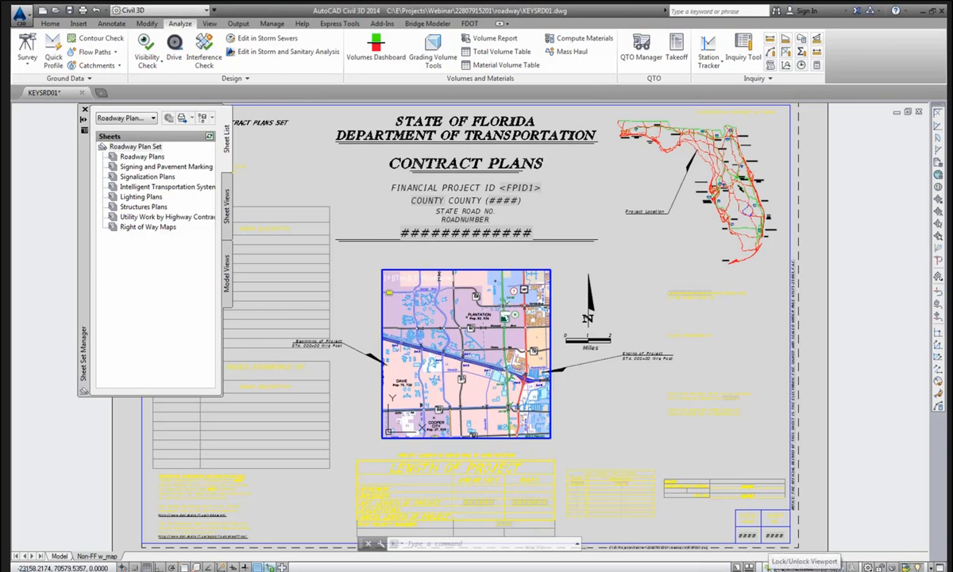
left_click(768, 567)
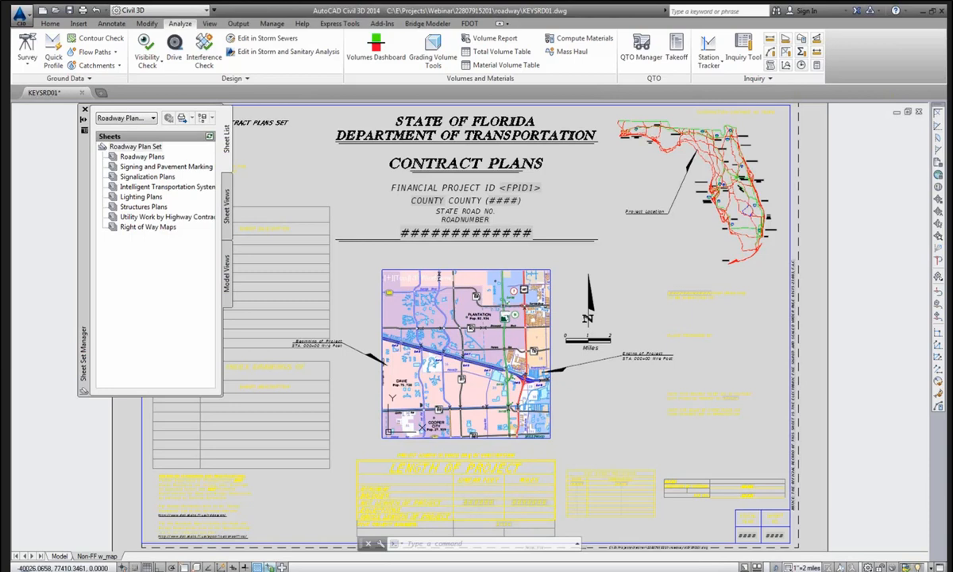
Shift the map to centre Plantation and Davie, then return to paper space.
left_click(450, 359)
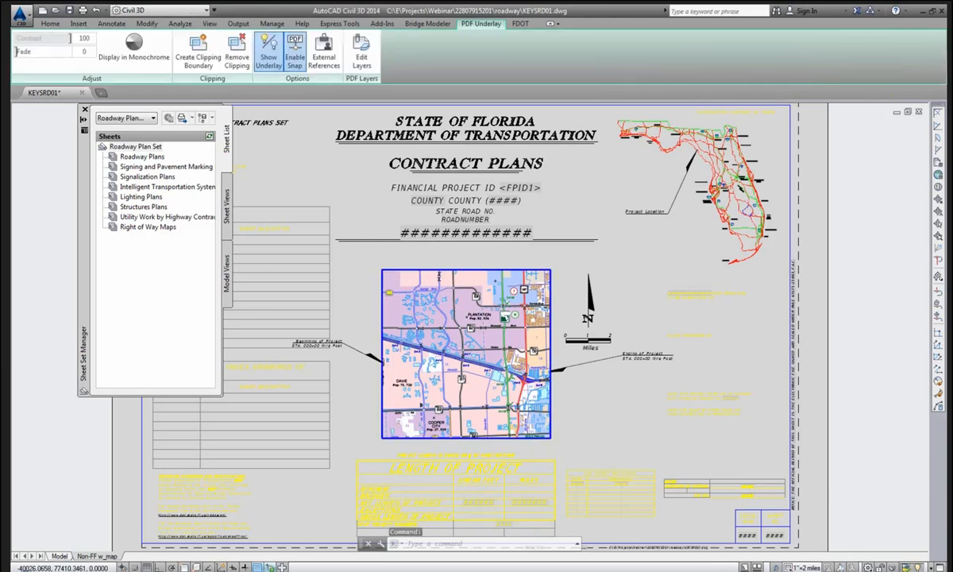
key("ctrl+1")
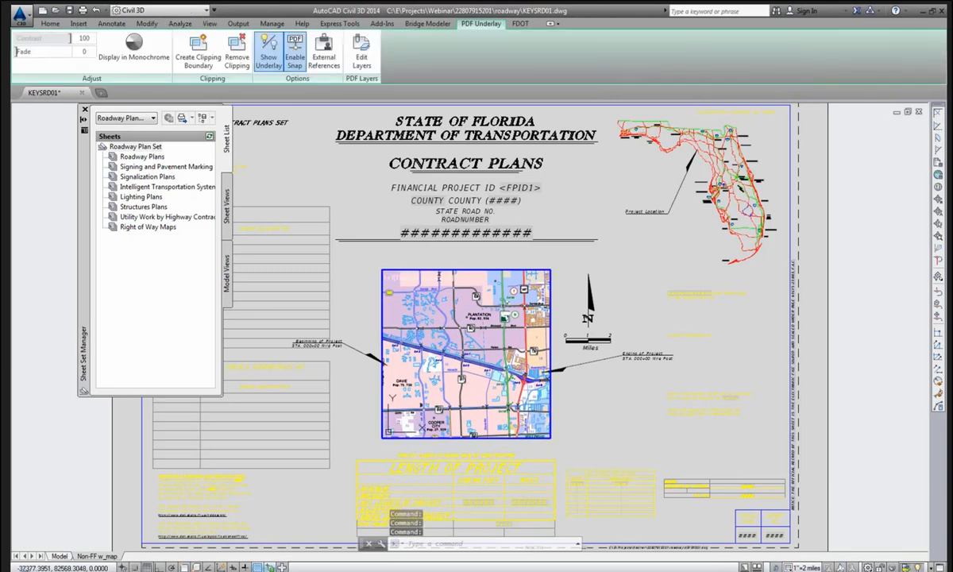
middle_click_drag(479, 383, 490, 363)
key("Escape")
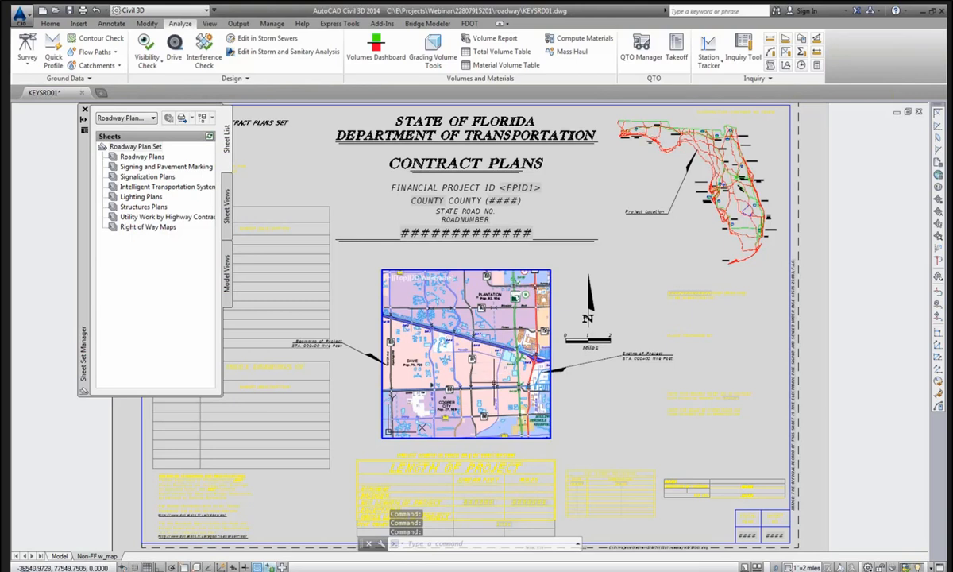
double_click(581, 400)
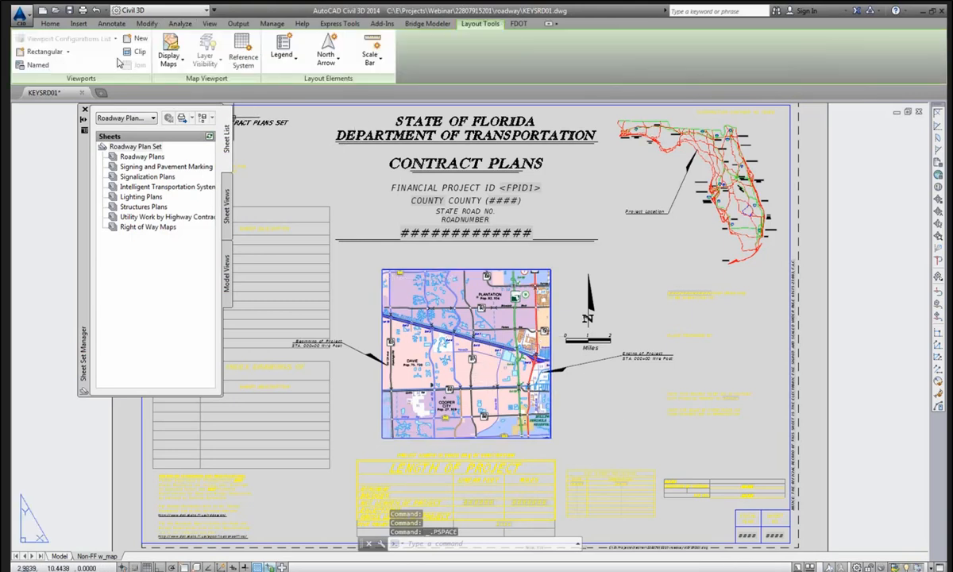
Save the drawing and import the Non-FF w_map layout as a Roadway Plan Set sheet.
left_click(70, 12)
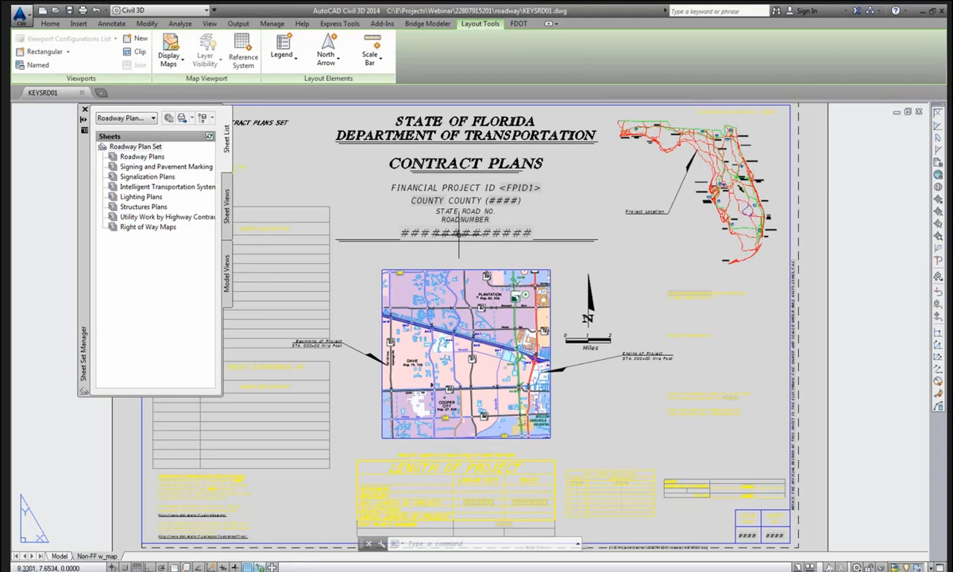
right_click(97, 556)
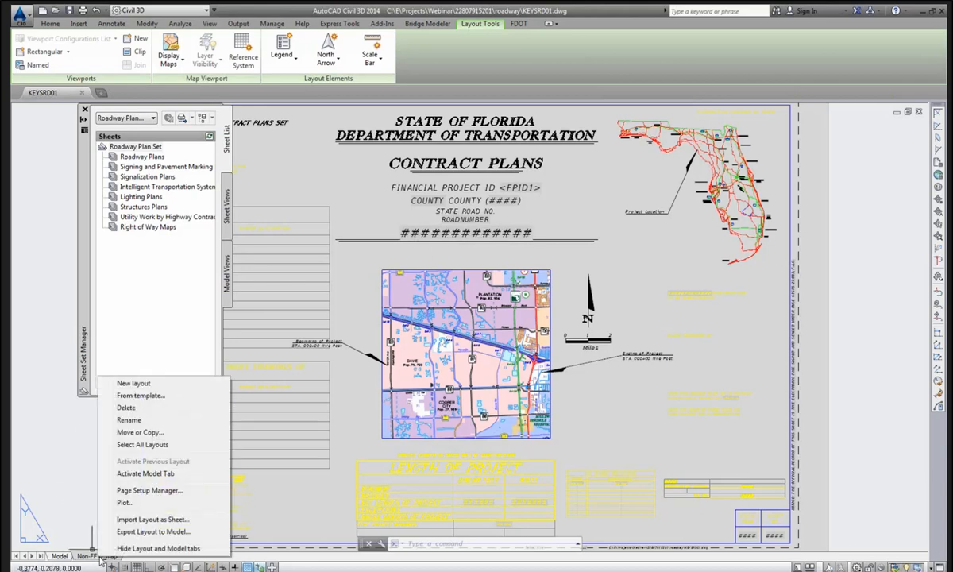
left_click(150, 520)
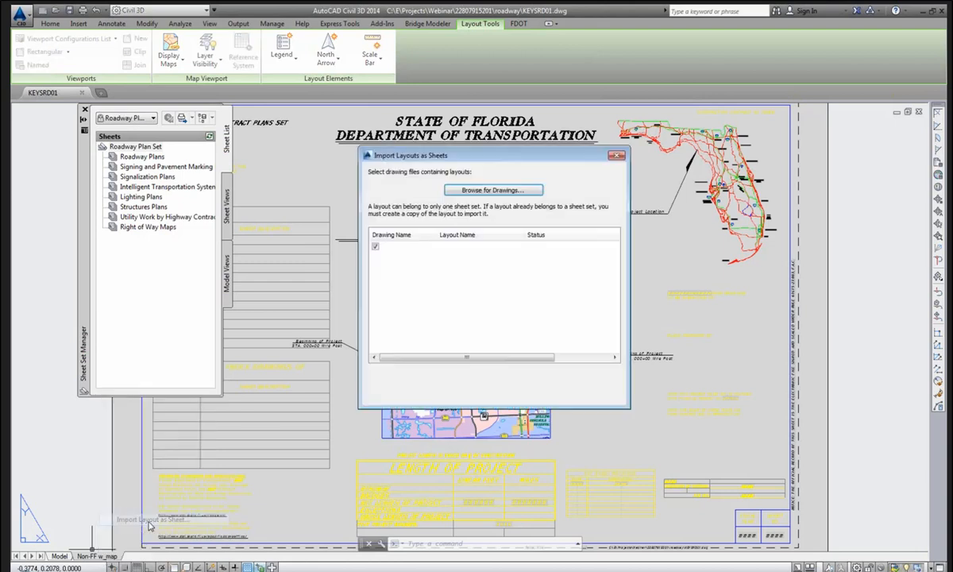
left_click_drag(479, 155, 473, 157)
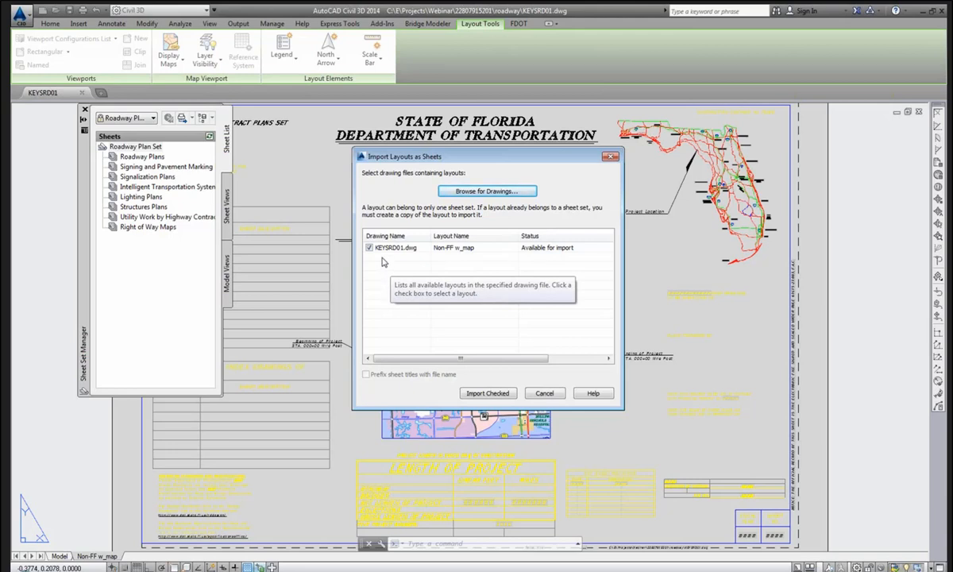
left_click(488, 393)
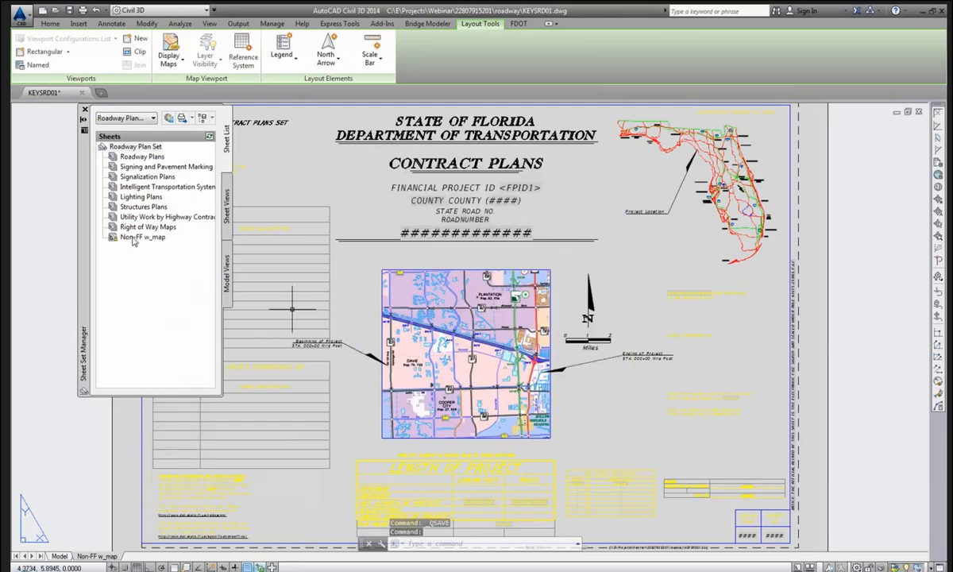
Move the Non-FF w_map sheet into the Roadway Plans subset and REGEN to refresh title fields.
mouse_move(133, 241)
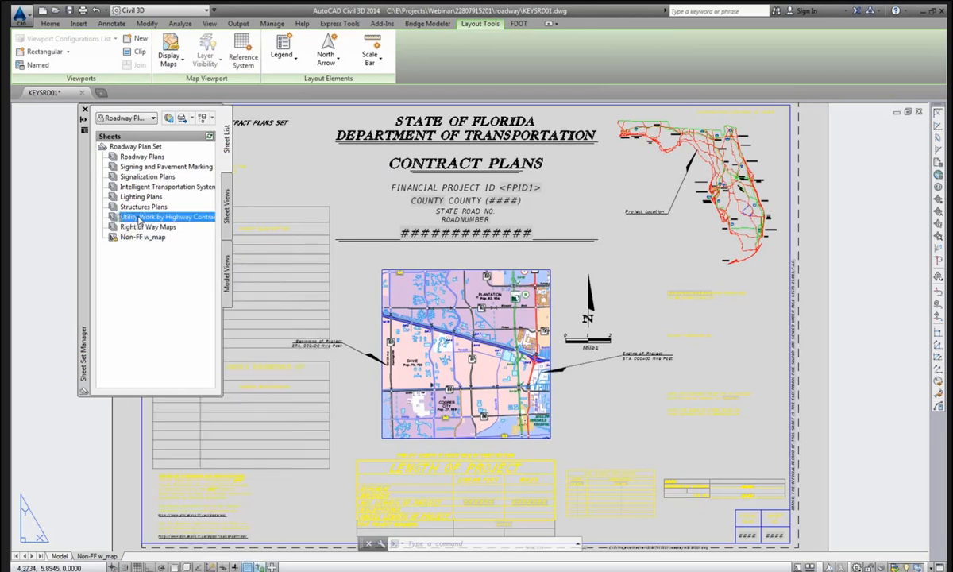
left_click_drag(143, 171, 146, 163)
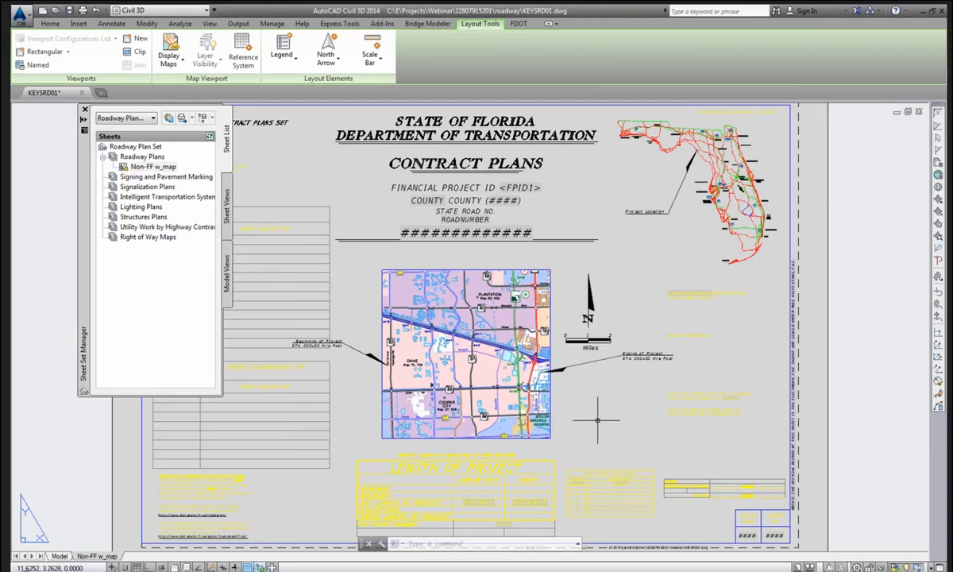
type("regen")
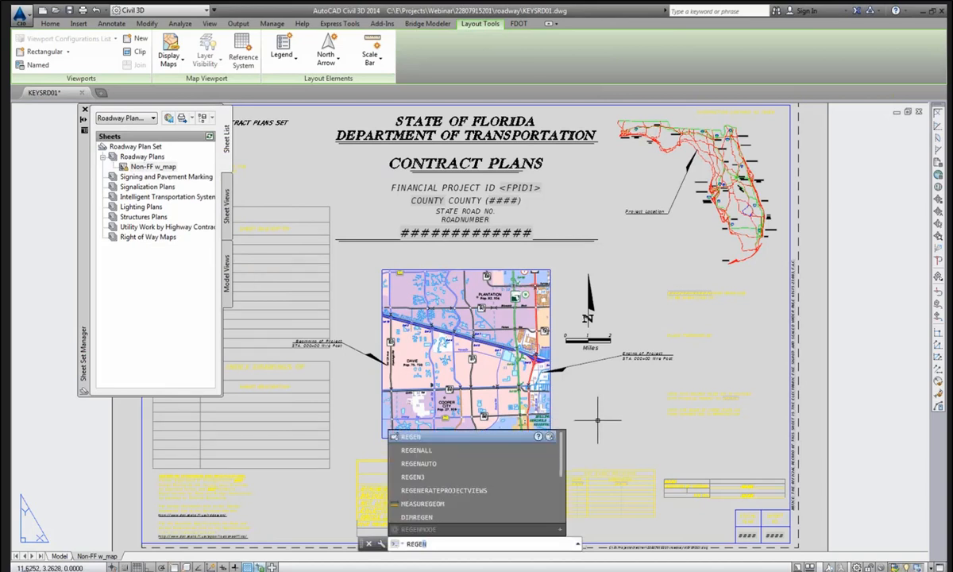
key("Return")
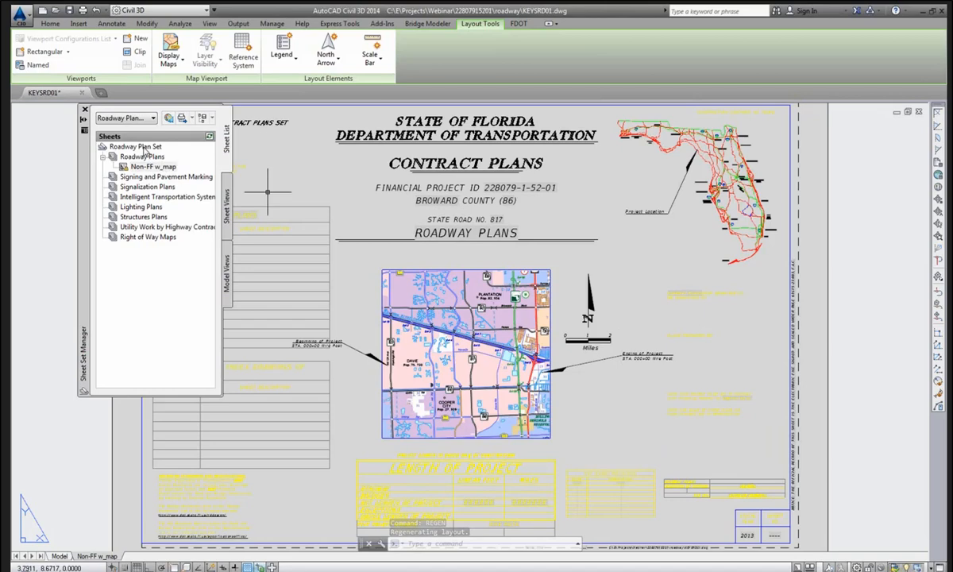
mouse_move(145, 151)
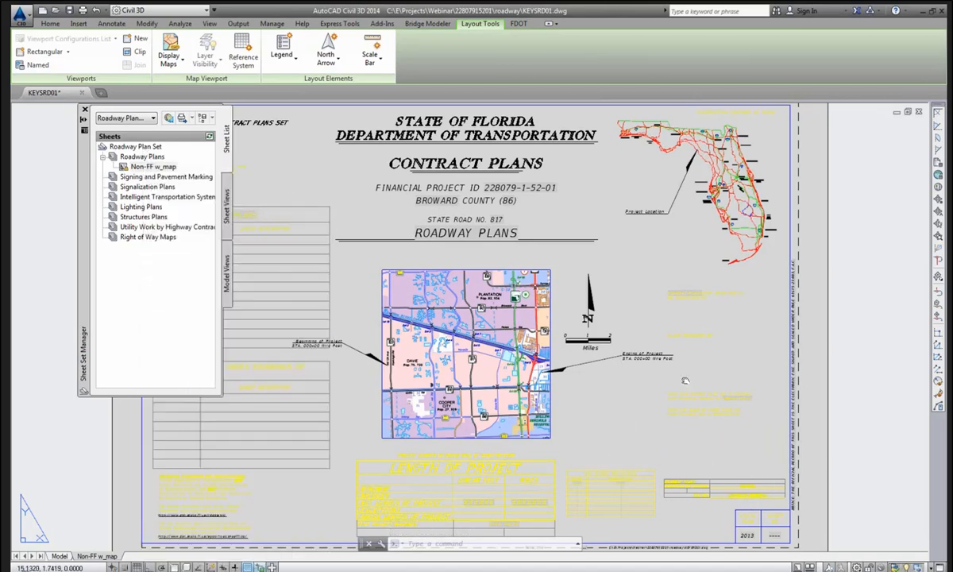
Renumber the Non-FF w_map sheet to 1 and retitle it Keysheet.
mouse_move(685, 380)
middle_mouse_down()
mouse_move(629, 334)
mouse_move(667, 350)
middle_mouse_up()
scroll(683, 397, "up", 3)
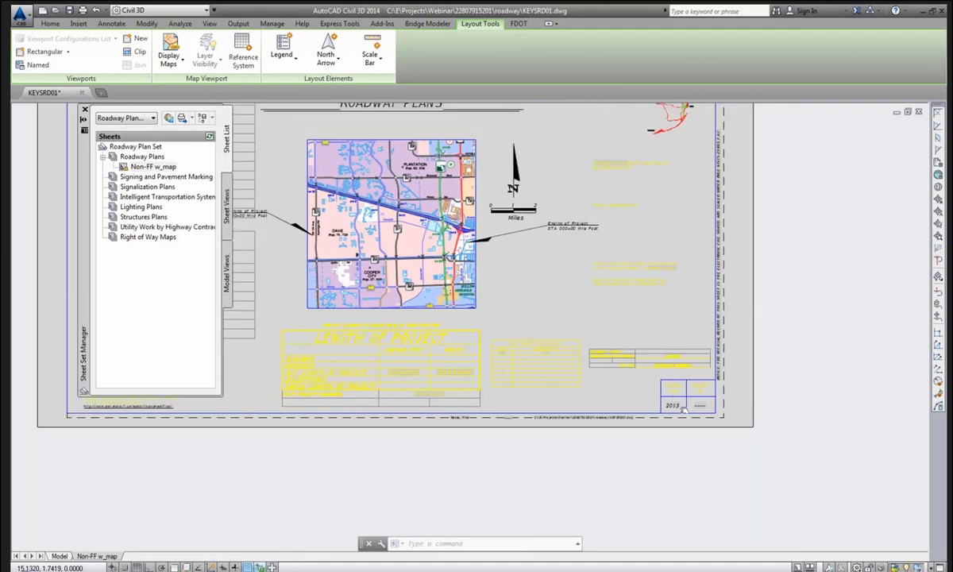
scroll(683, 408, "up", 2)
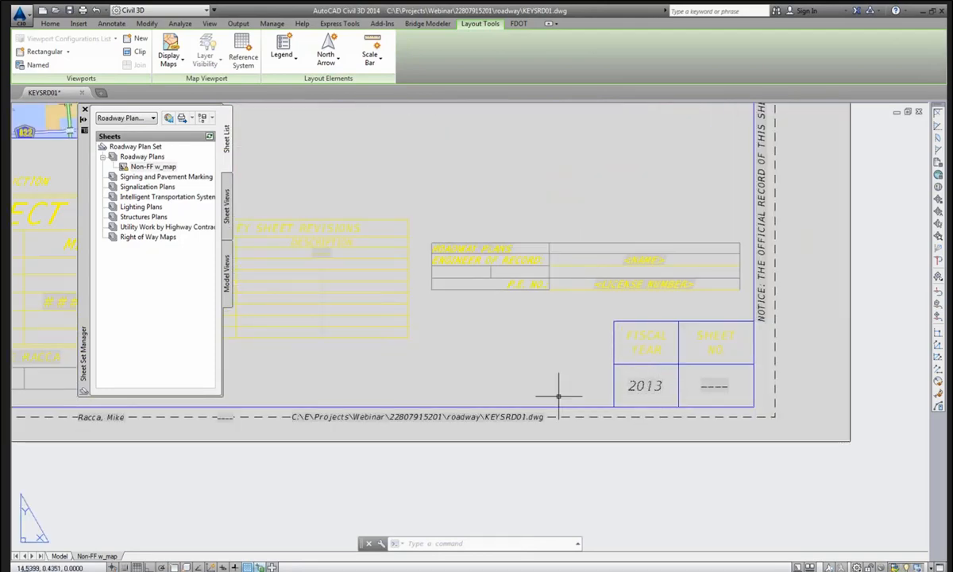
middle_click_drag(541, 388, 591, 399)
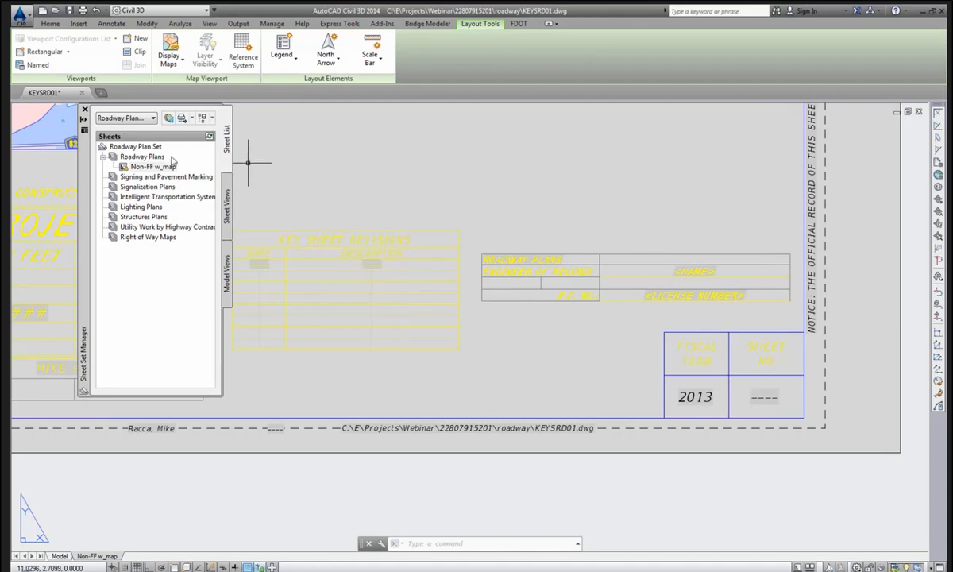
mouse_move(155, 167)
right_click(157, 167)
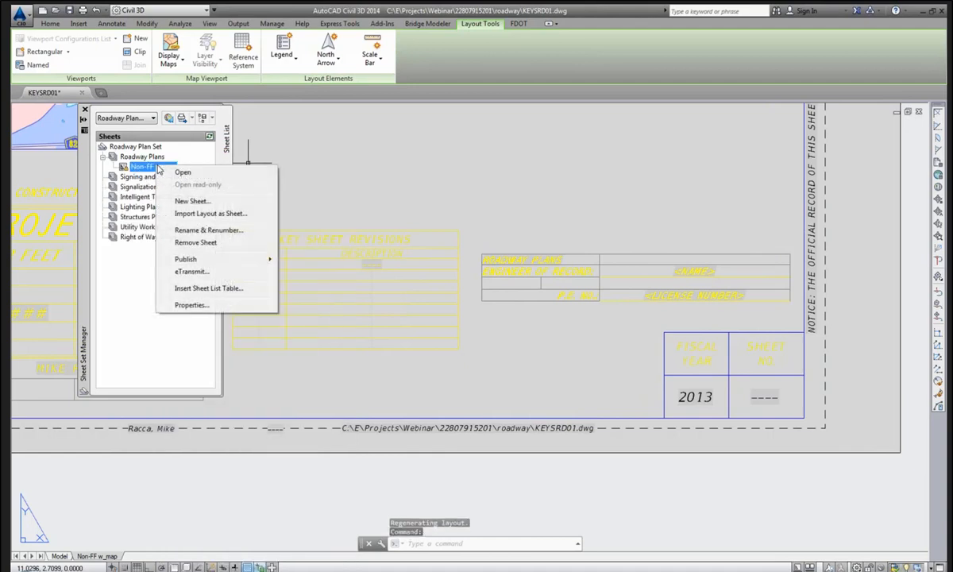
left_click(189, 231)
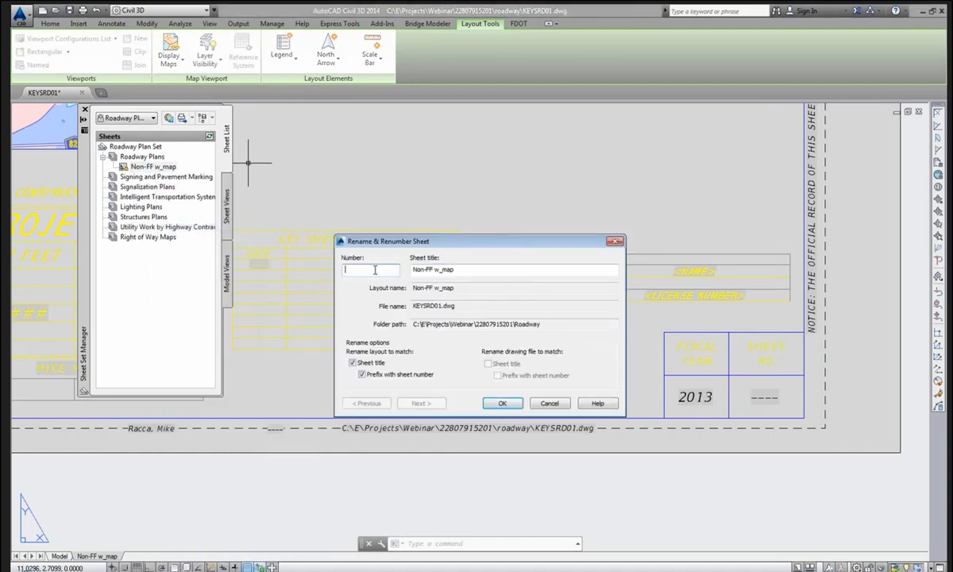
type("1")
left_click(457, 270)
left_click_drag(457, 269, 361, 246)
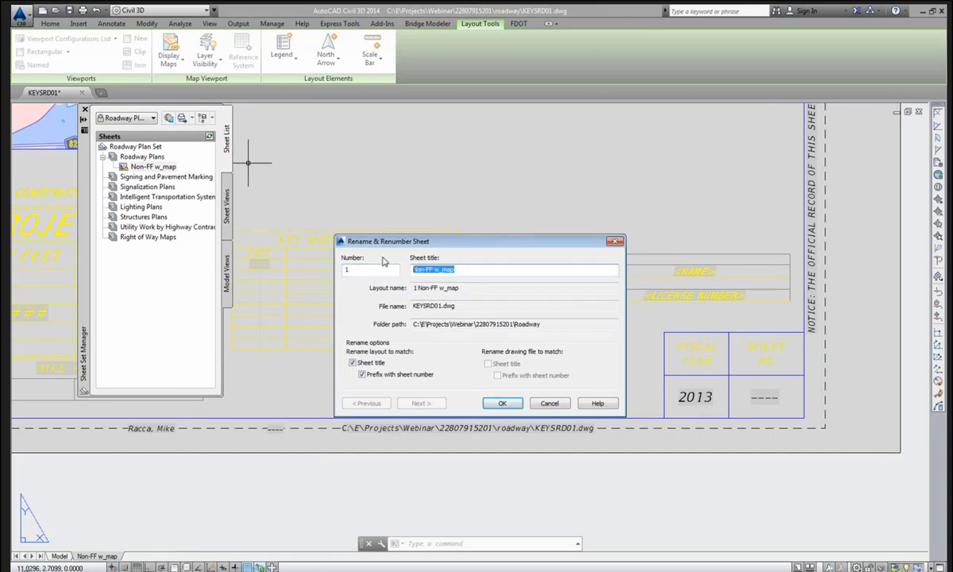
key("BackSpace")
type("Key")
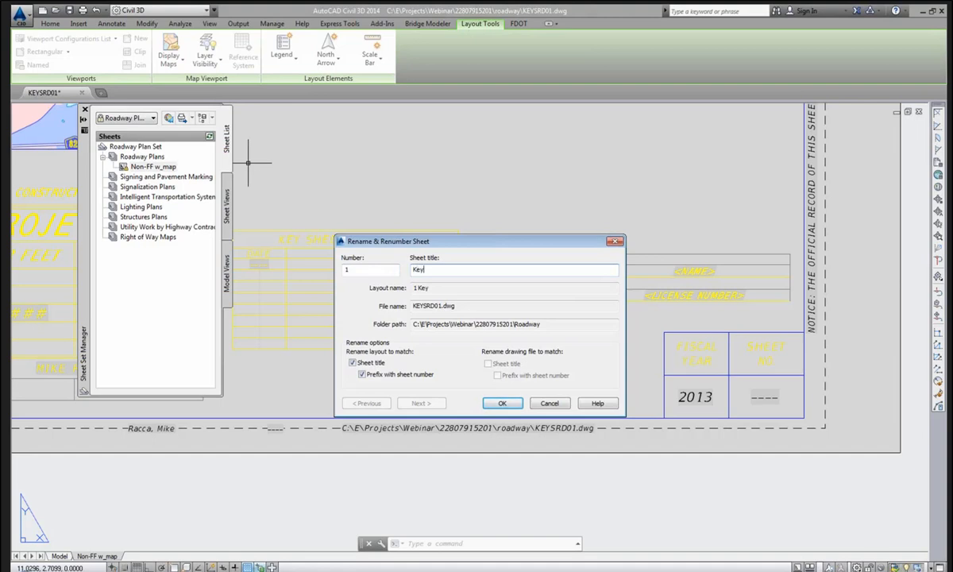
type("sheet")
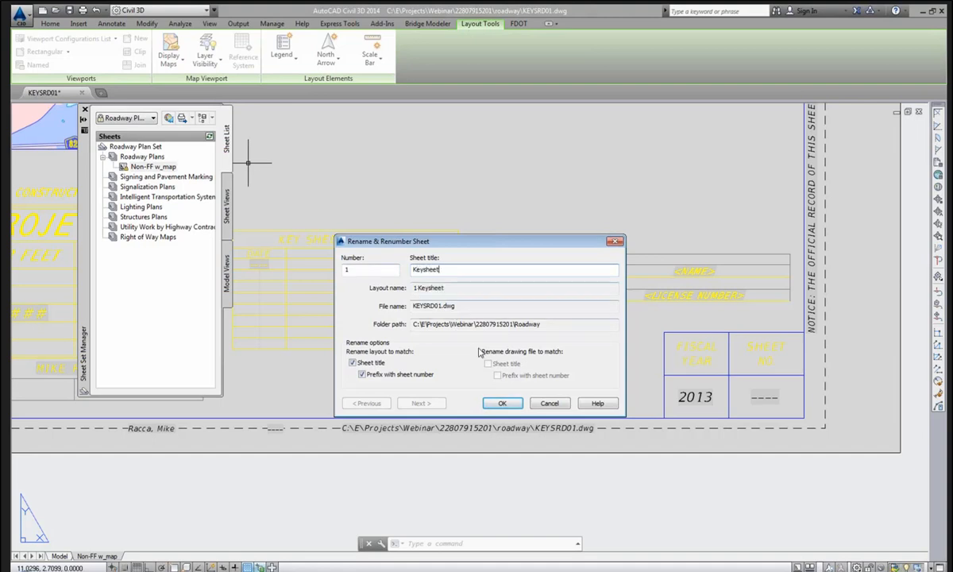
left_click(502, 402)
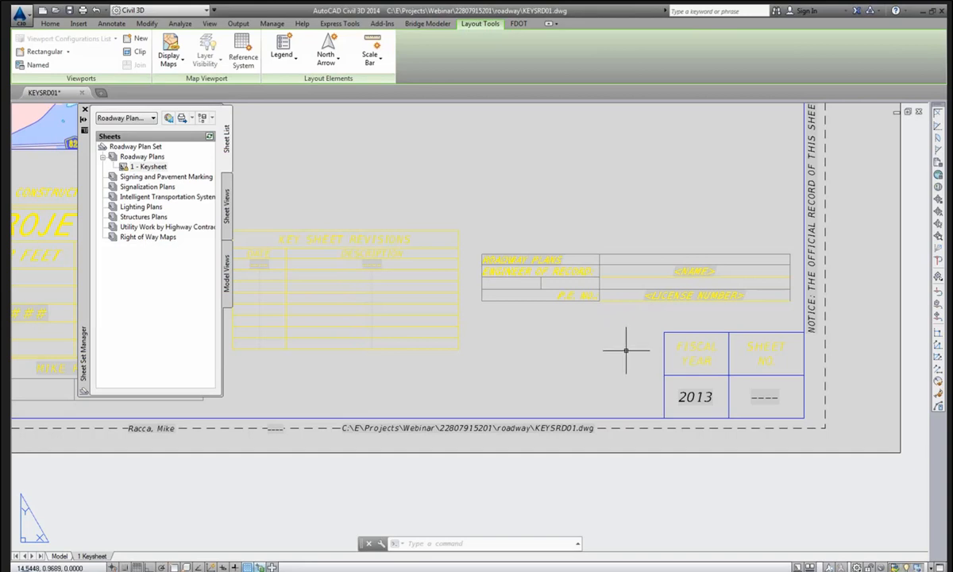
Regenerate the layout so the title block's sheet number reads 1.
type("REGEN")
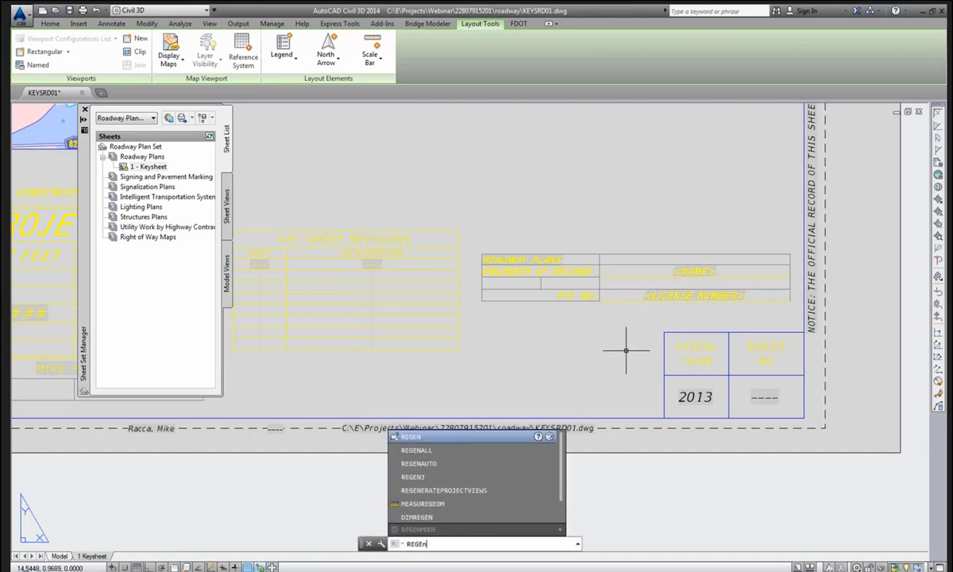
key("Return")
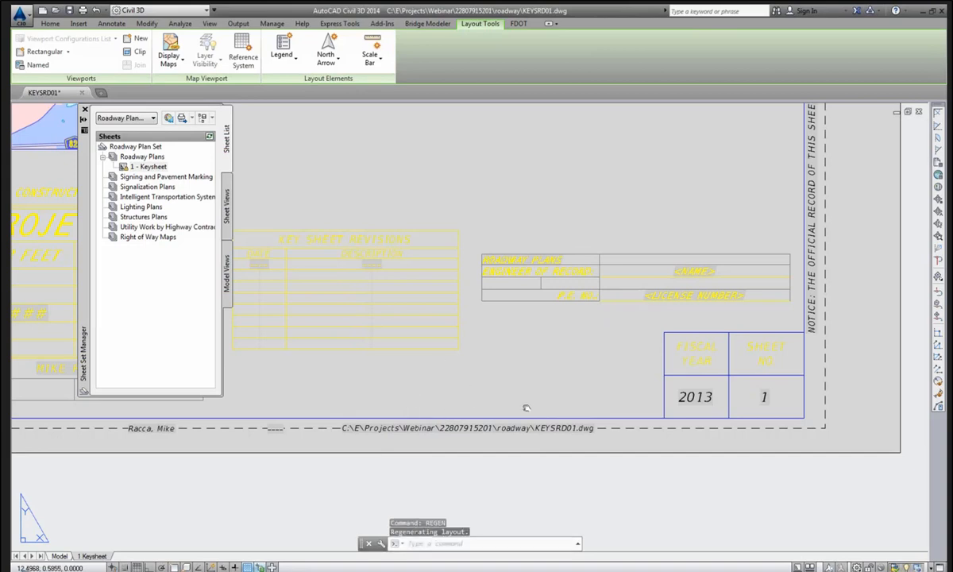
middle_click_drag(534, 408, 539, 406)
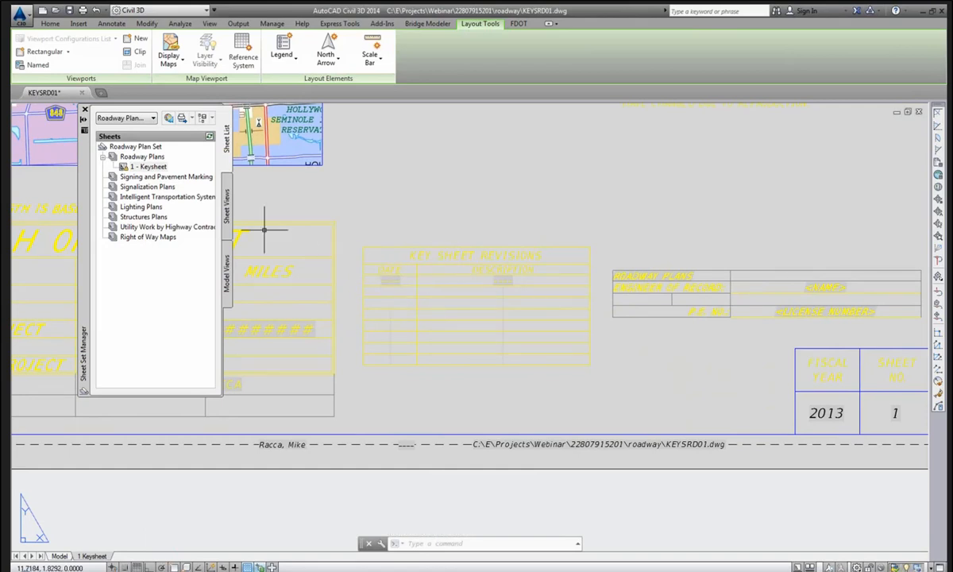
Set the Keysheet's RevisionDate1 to 11-4-13 and RevisionDesc1 to 'Added Detail sheet to Plan'.
right_click(153, 169)
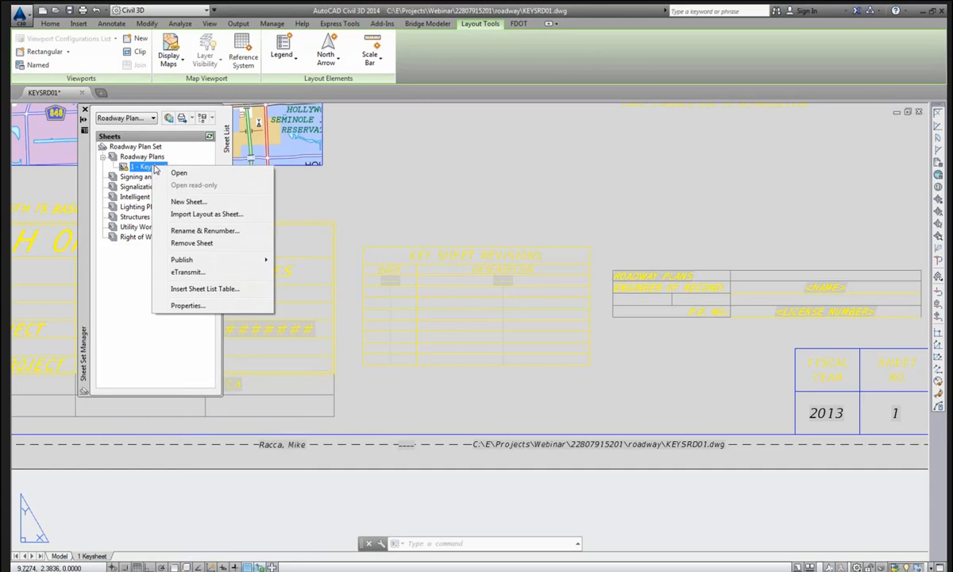
left_click(187, 306)
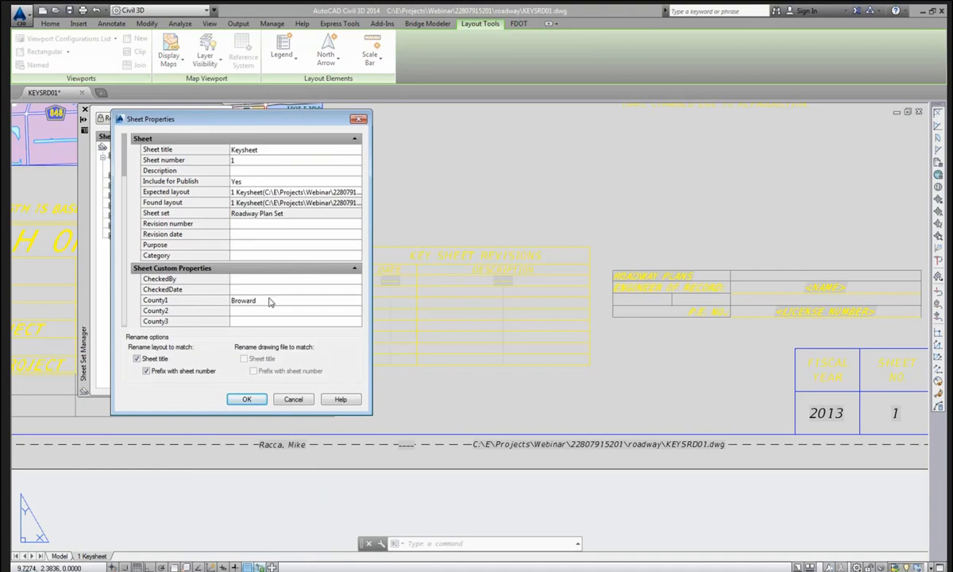
scroll(269, 302, "down", 12)
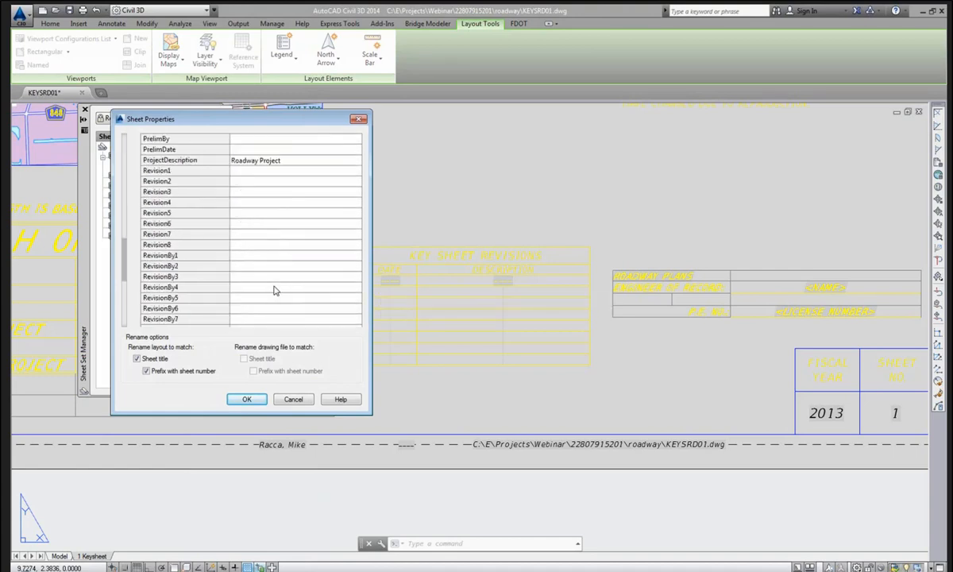
scroll(275, 288, "down", 4)
scroll(275, 286, "up", 2)
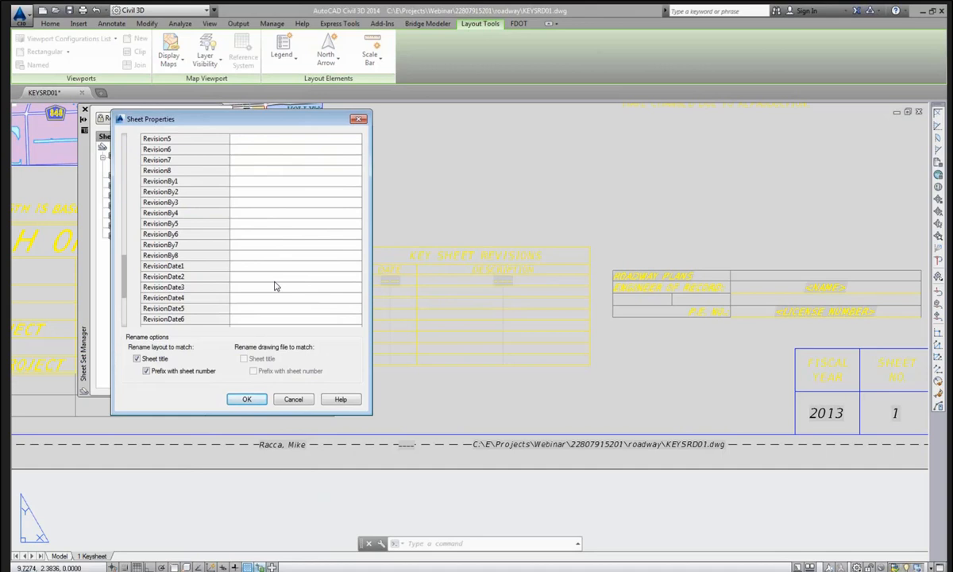
scroll(275, 286, "down", 2)
left_click(250, 214)
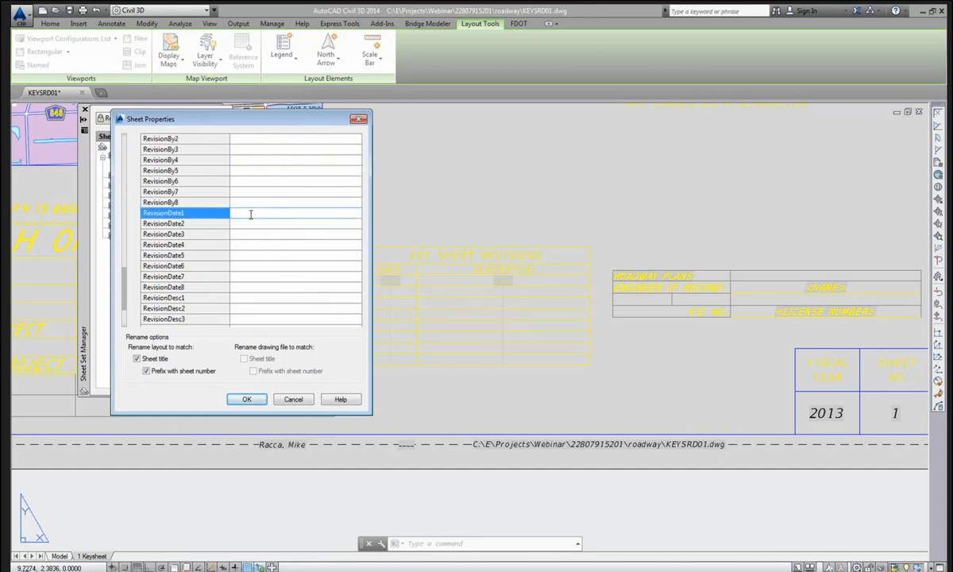
type("11-4-13")
left_click(270, 265)
scroll(269, 254, "down", 2)
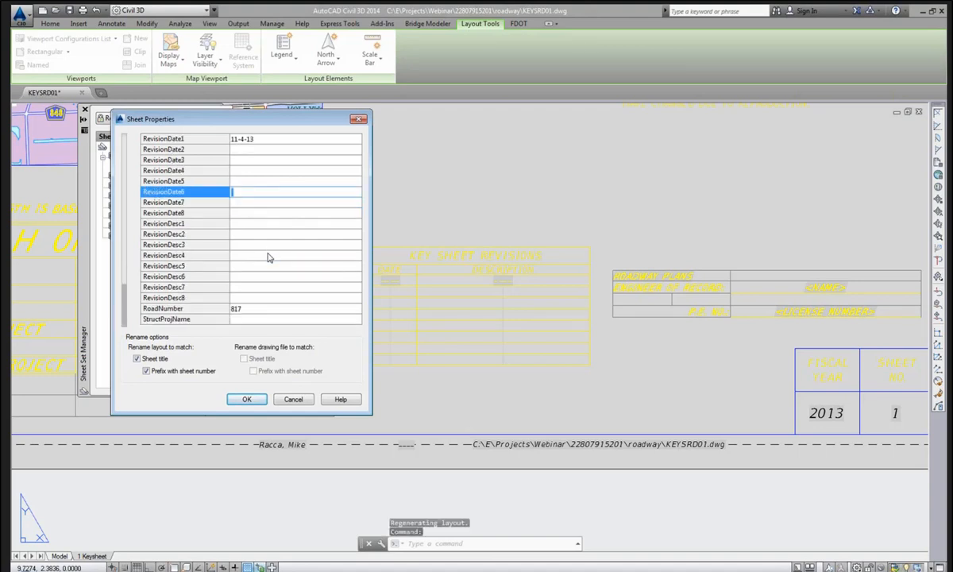
left_click(247, 225)
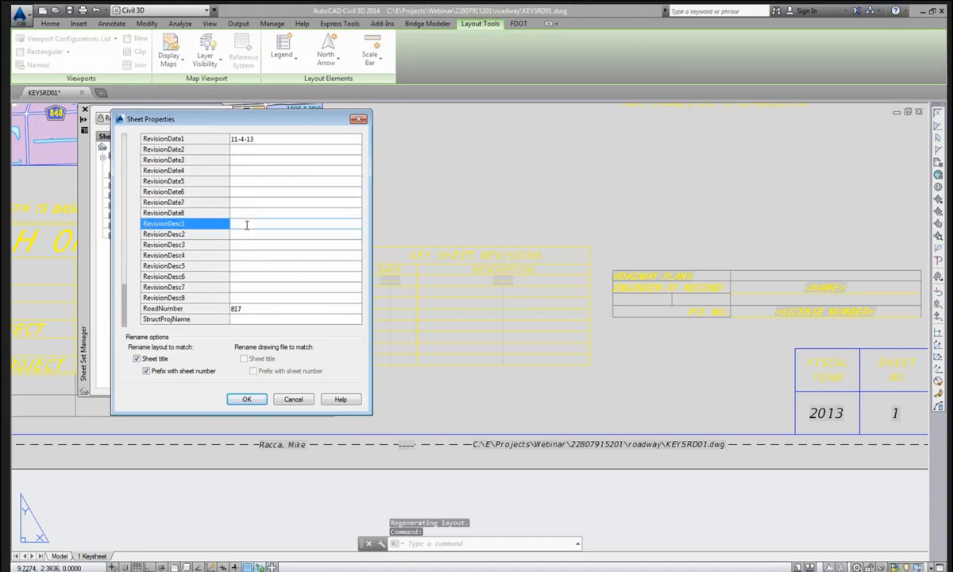
type("A")
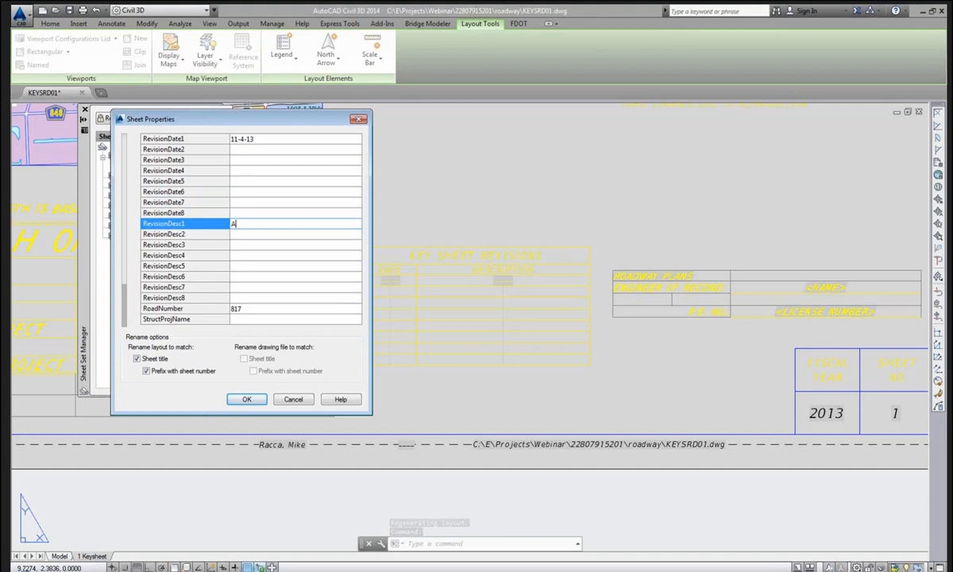
type("dded Det")
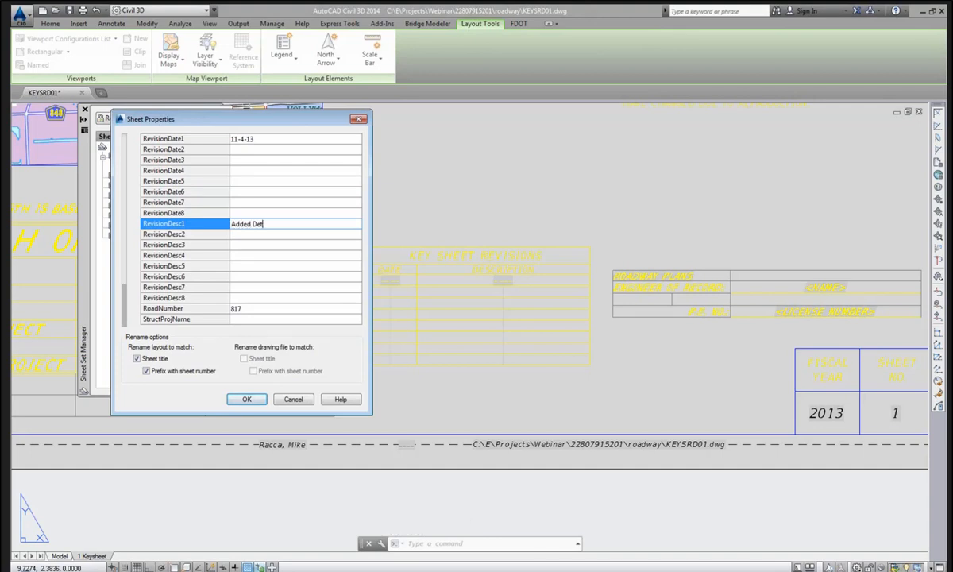
type("ail sheet to Plan Set")
left_click(246, 399)
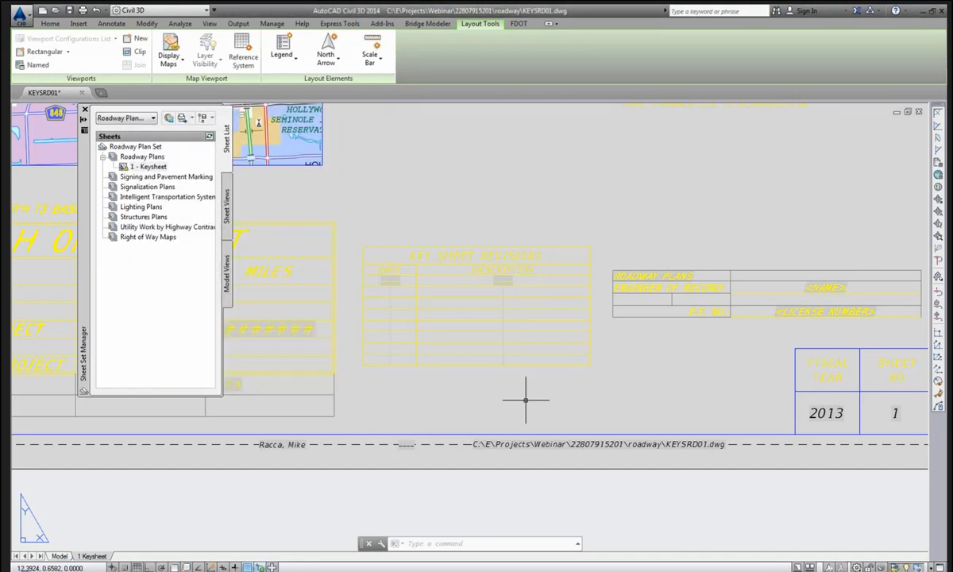
Regenerate to fill the revision table, zoom to the whole sheet, save, and return to the PowerPoint slides.
type("RE")
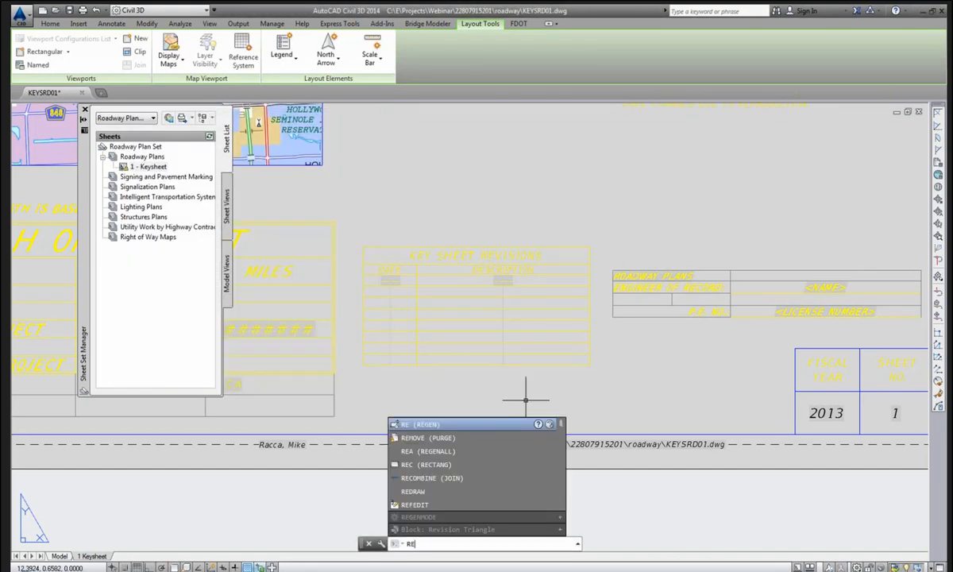
key("Return")
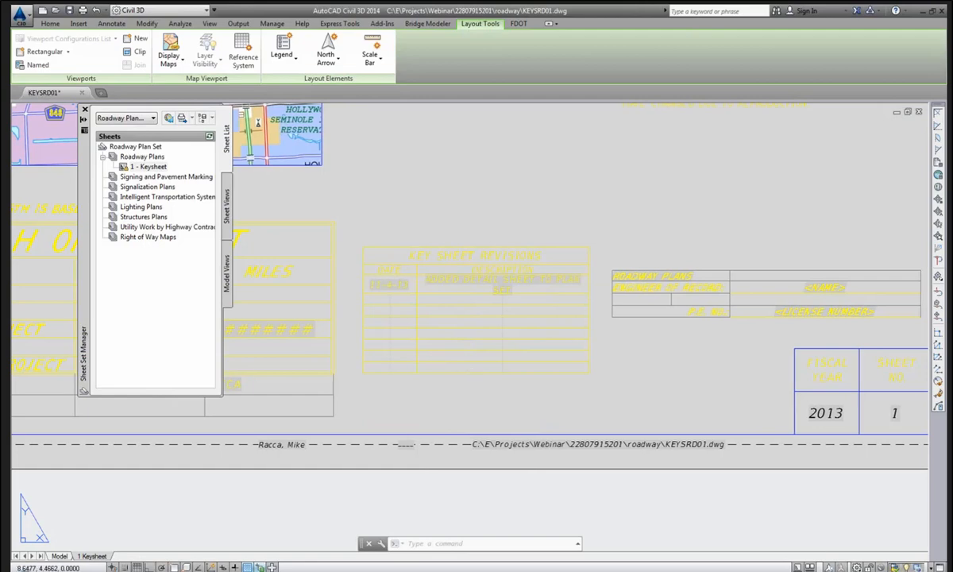
middle_click(471, 366)
middle_click(471, 367)
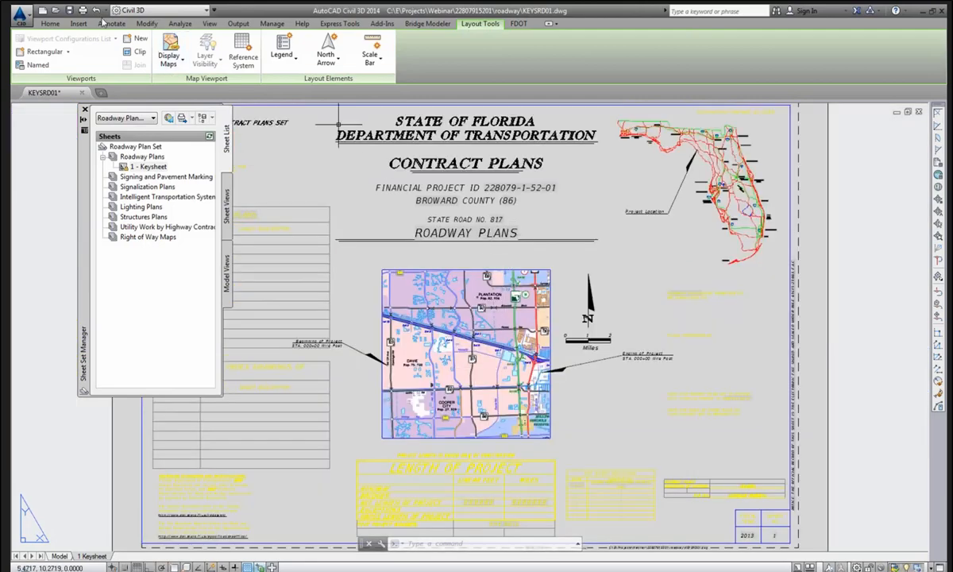
left_click(69, 11)
key("alt+Tab")
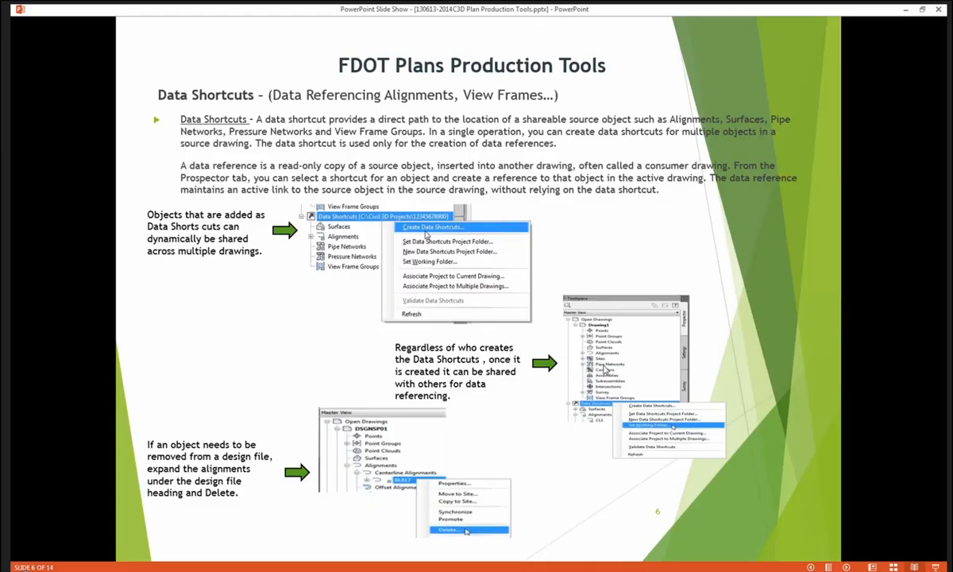
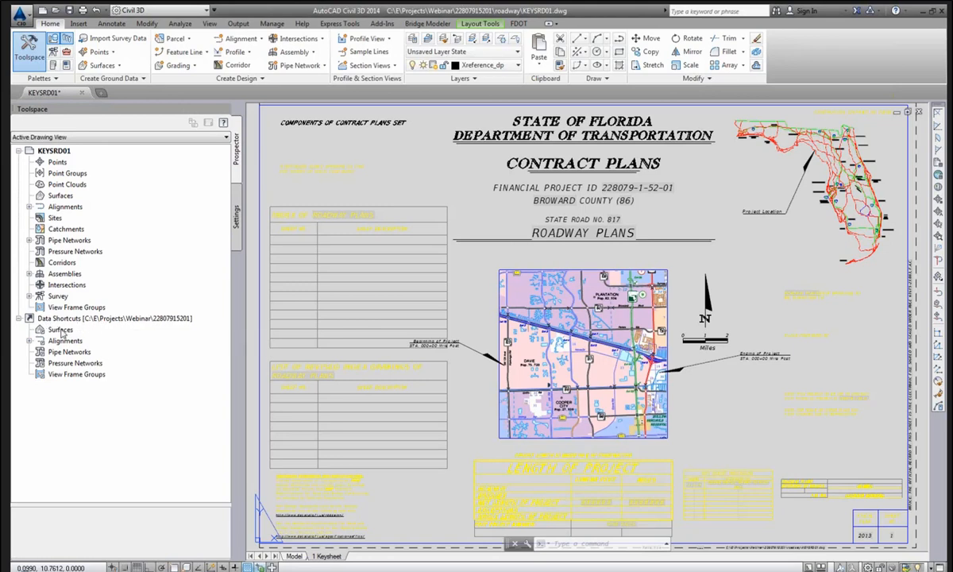
Expand the Alignments node under Data Shortcuts in Prospector.
left_click(29, 340)
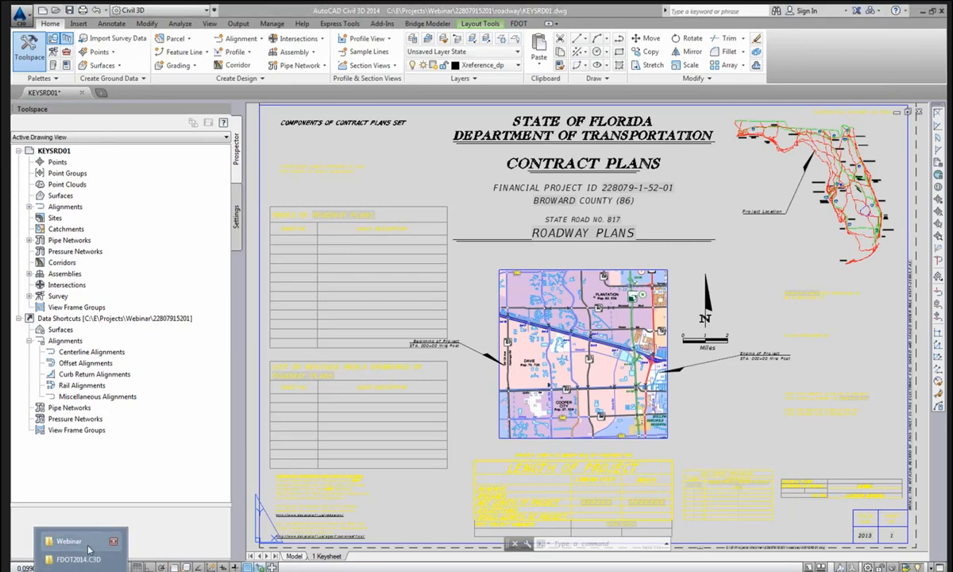
Copy the four drawings, ALGNRD01.dwg onward, from the Webinar\Roadway folder.
left_click(87, 567)
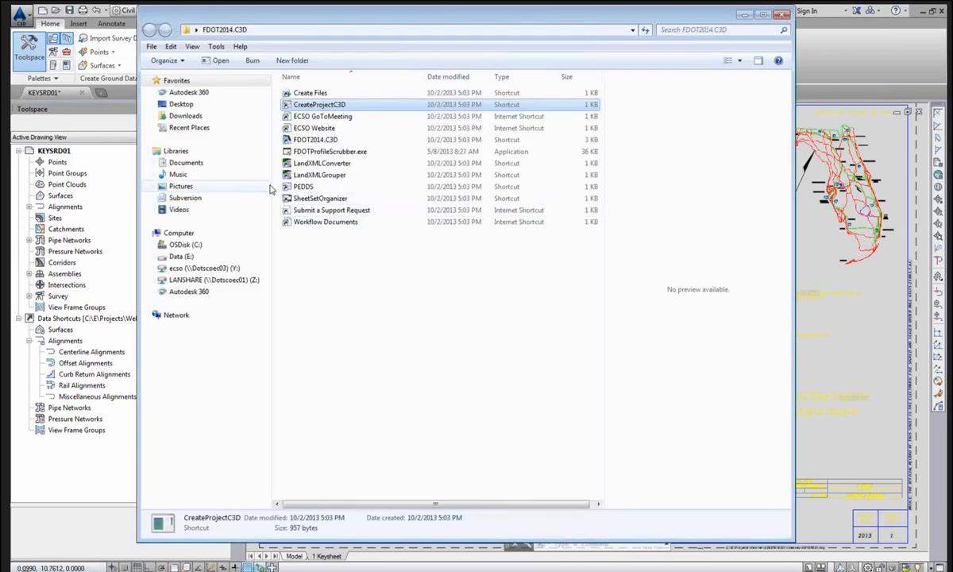
left_click(211, 245)
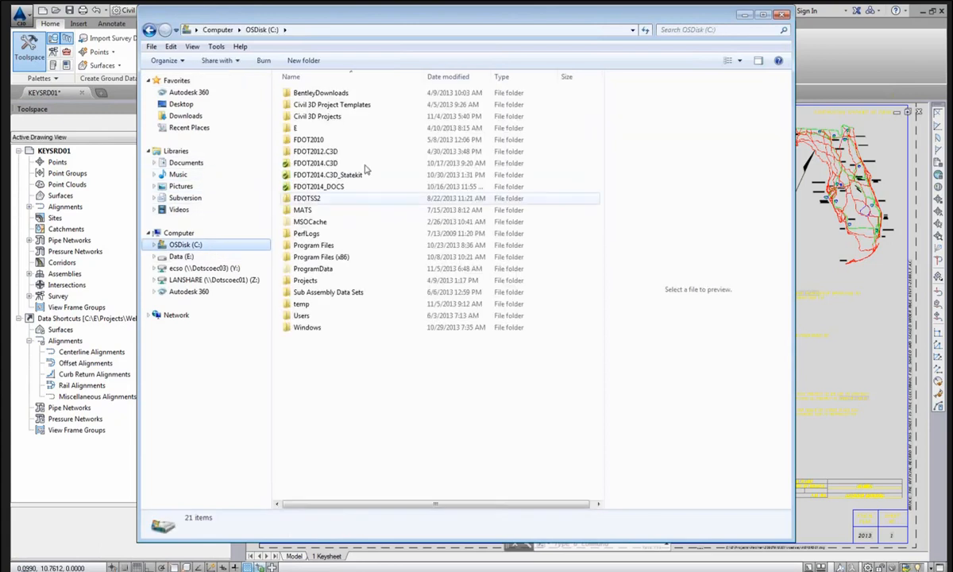
left_click(353, 133)
double_click(352, 132)
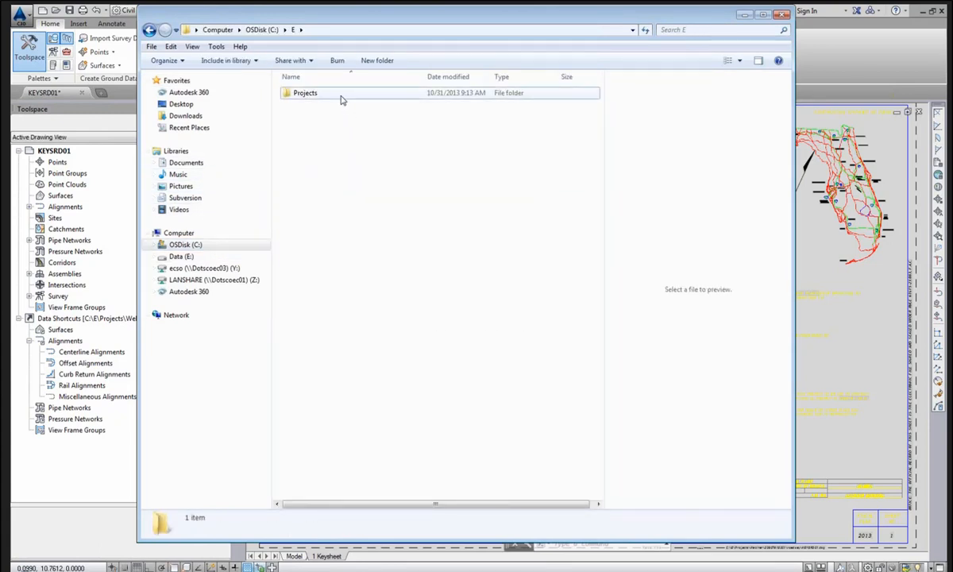
double_click(342, 95)
double_click(334, 164)
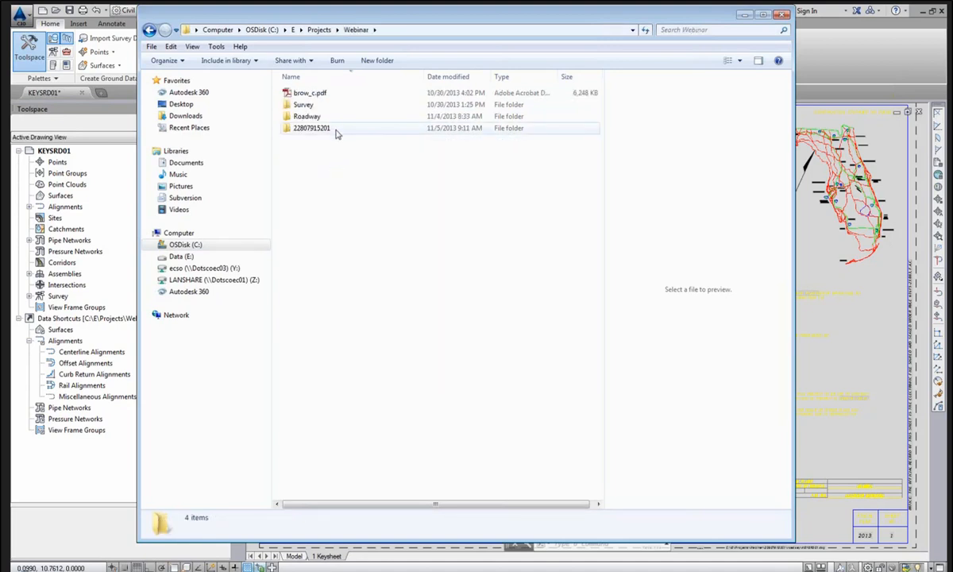
double_click(335, 130)
double_click(346, 360)
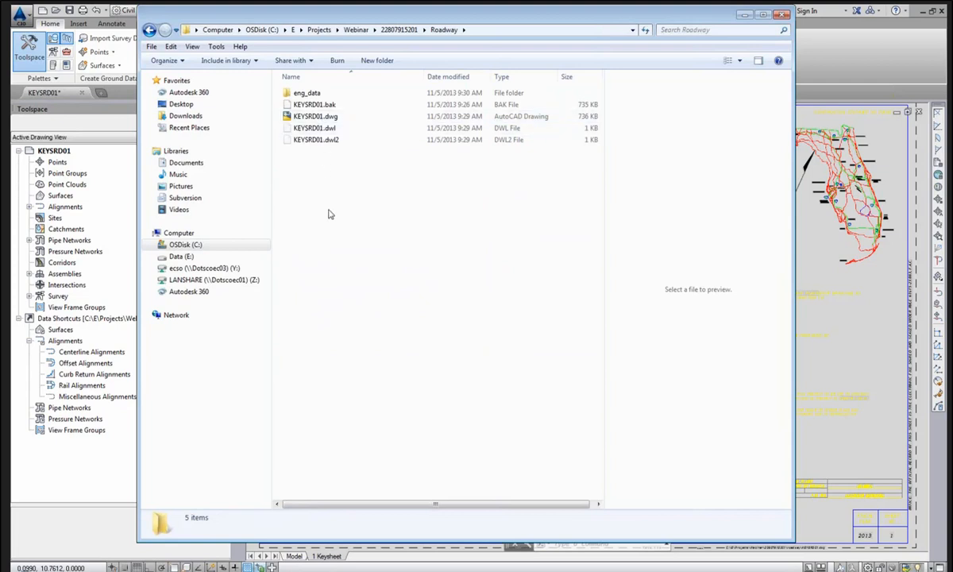
key("BackSpace")
key("BackSpace")
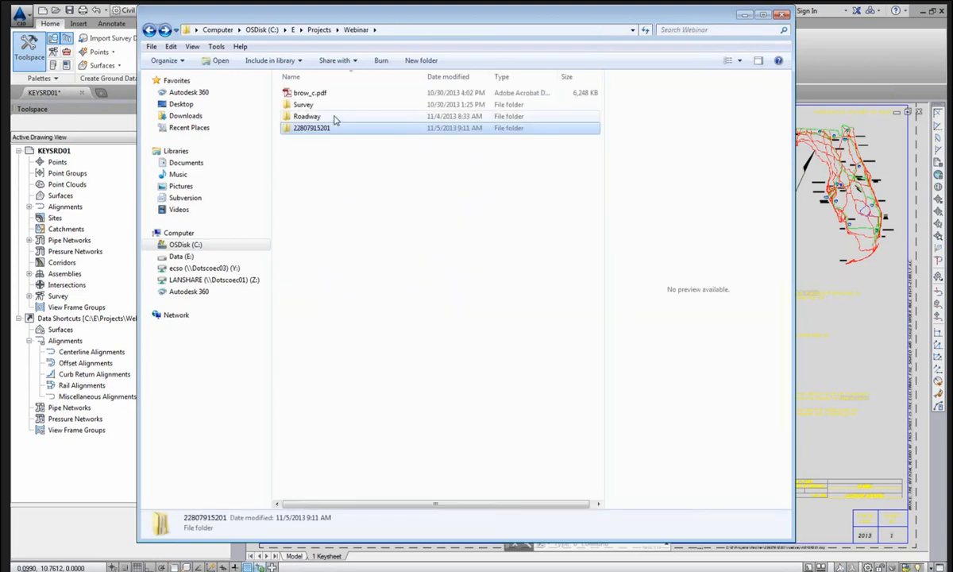
double_click(334, 117)
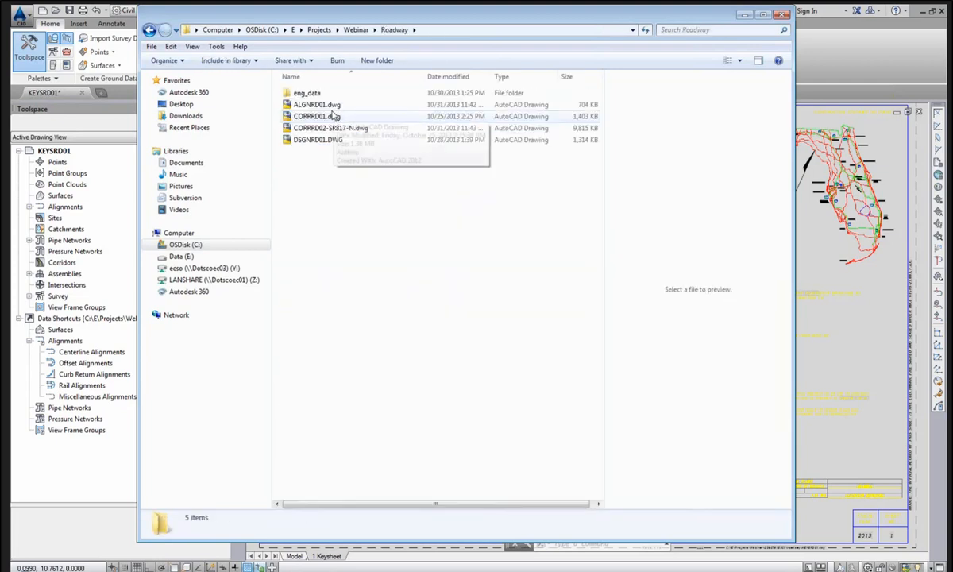
left_click(318, 104)
left_click(315, 138, "shift")
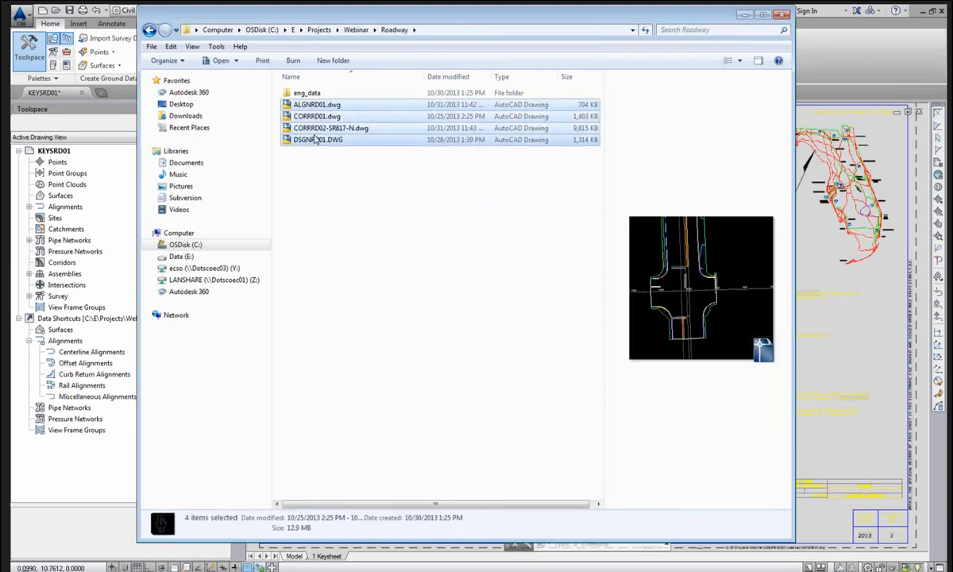
right_click(314, 122)
left_click(358, 297)
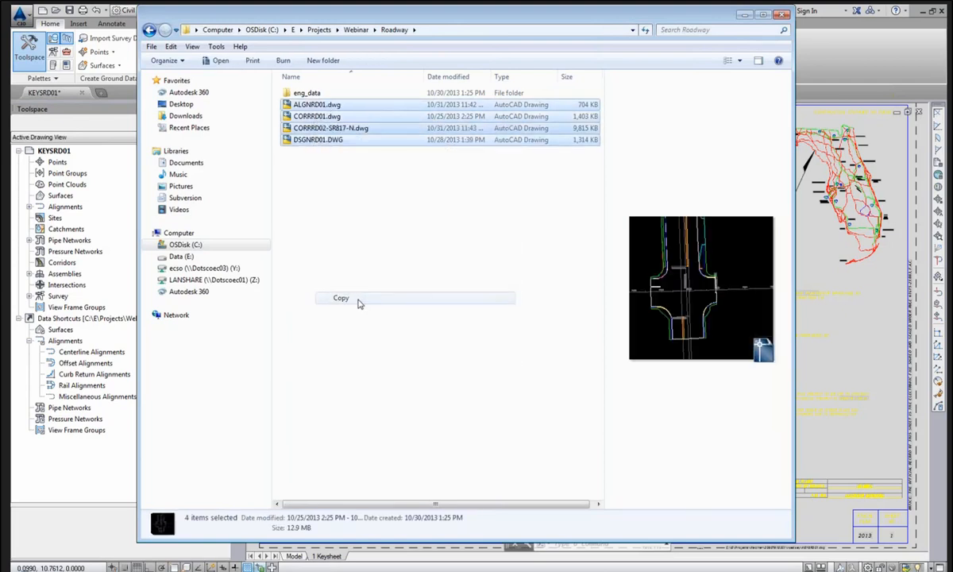
left_click(352, 292)
key("BackSpace")
key("BackSpace")
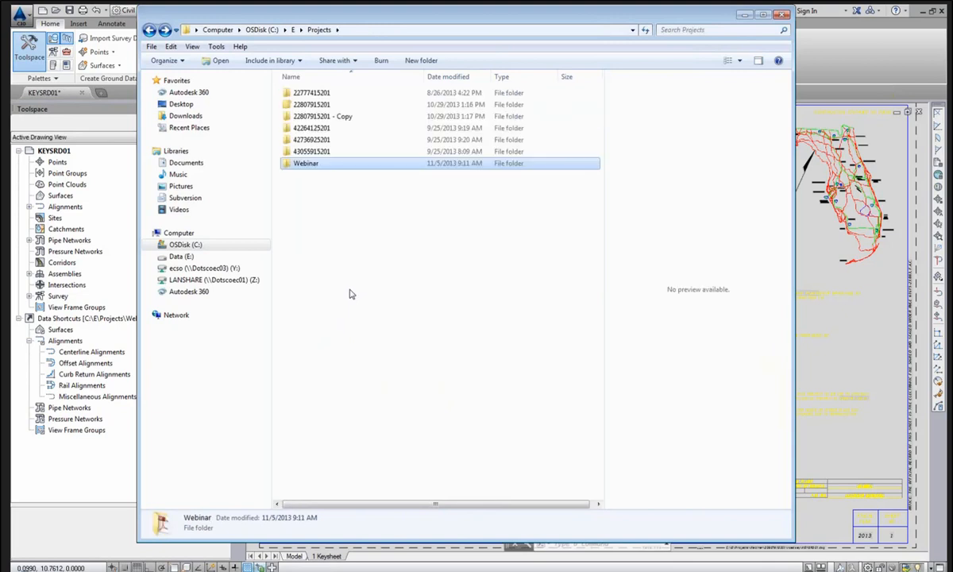
double_click(338, 164)
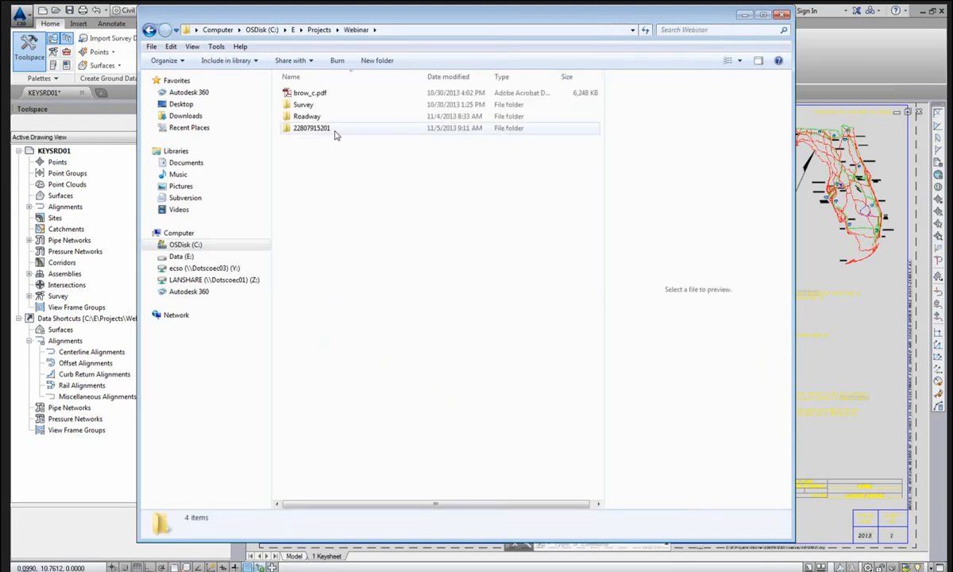
double_click(318, 128)
double_click(328, 365)
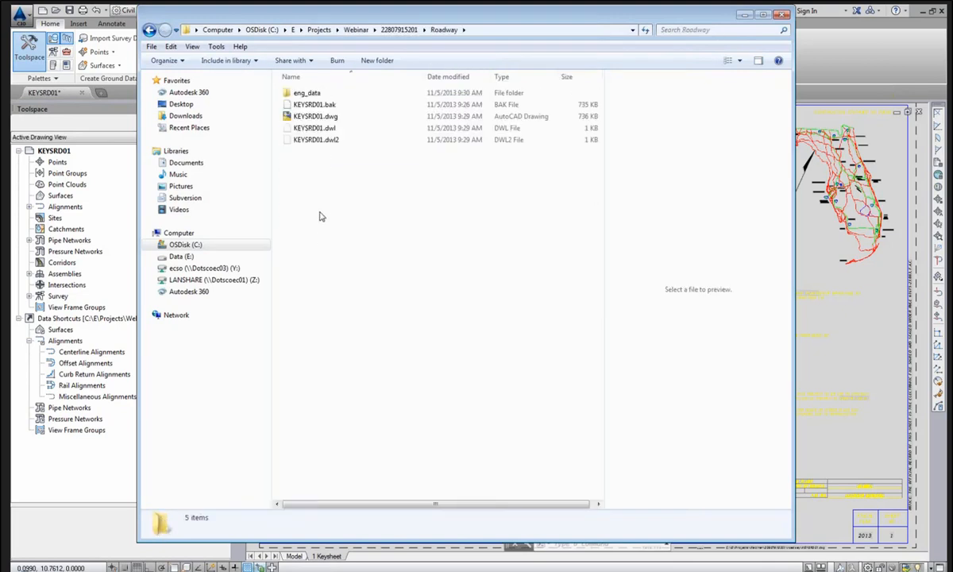
right_click(321, 209)
left_click(346, 285)
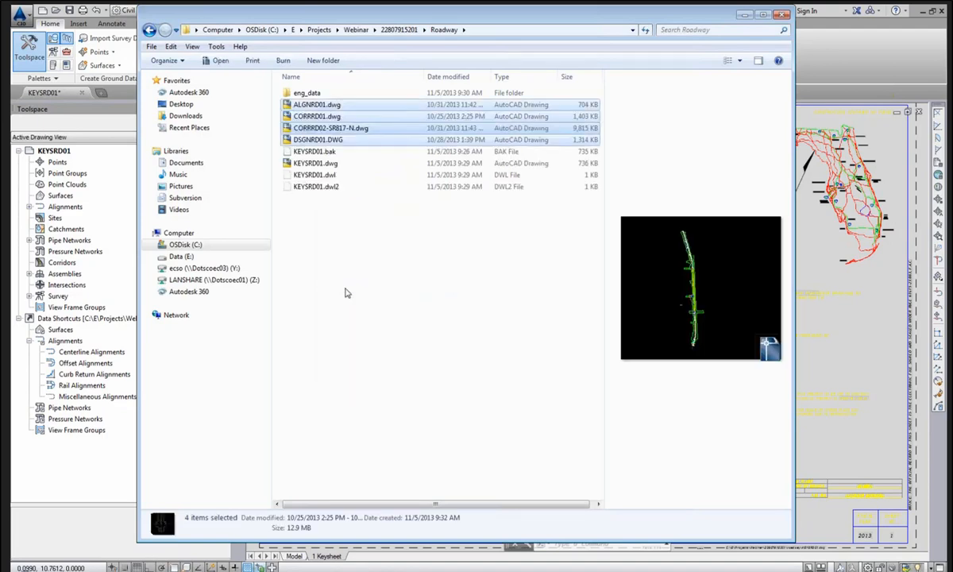
Copy the three survey drawings, GDTMRD01.dwg onward, from Webinar\Survey.
key("BackSpace")
key("BackSpace")
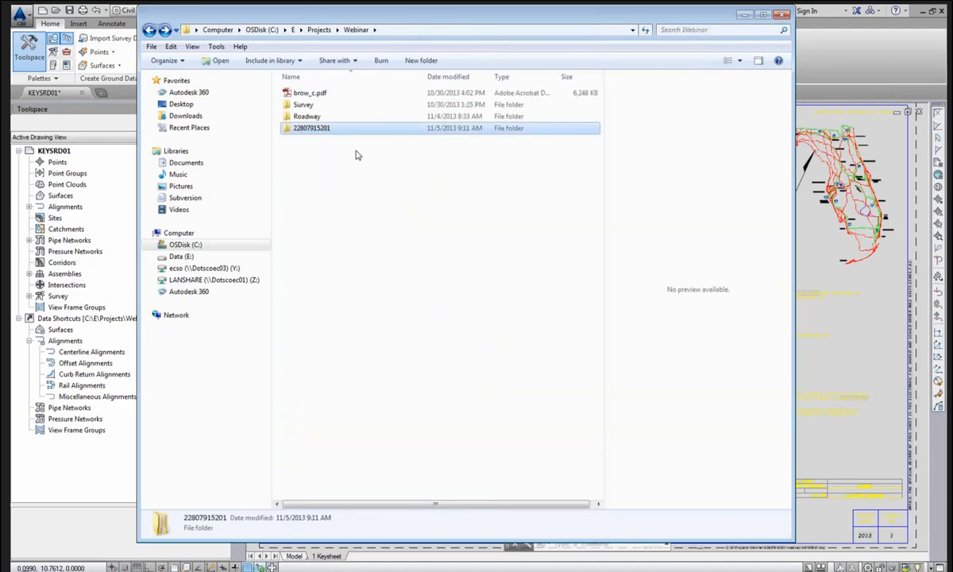
double_click(340, 104)
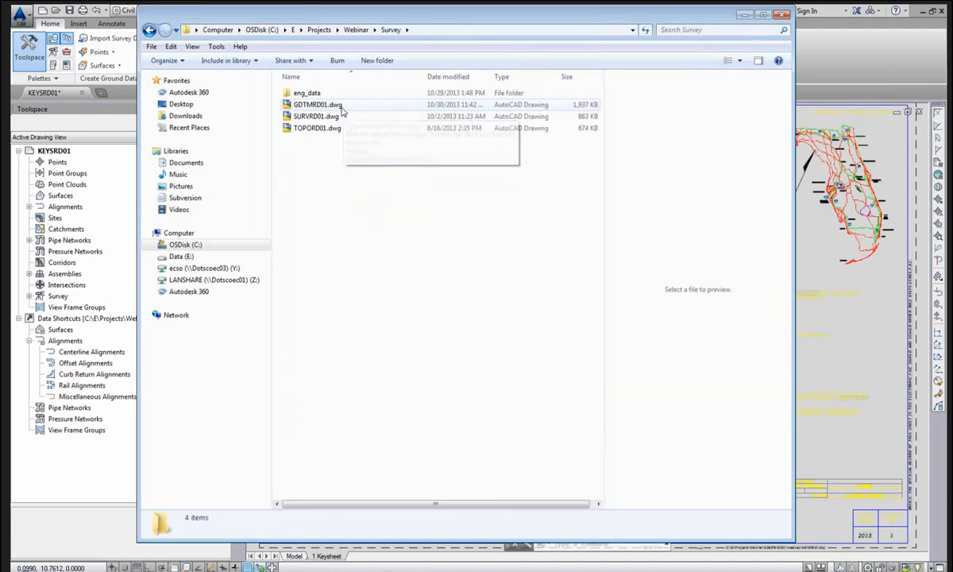
left_click(341, 105)
left_click(332, 129, "shift")
right_click(332, 127)
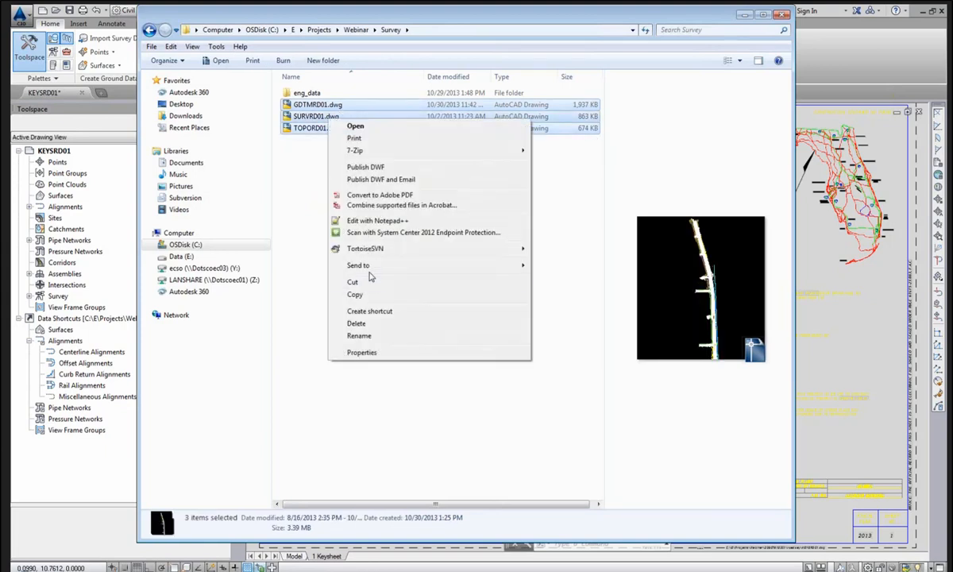
left_click(351, 294)
left_click(349, 294)
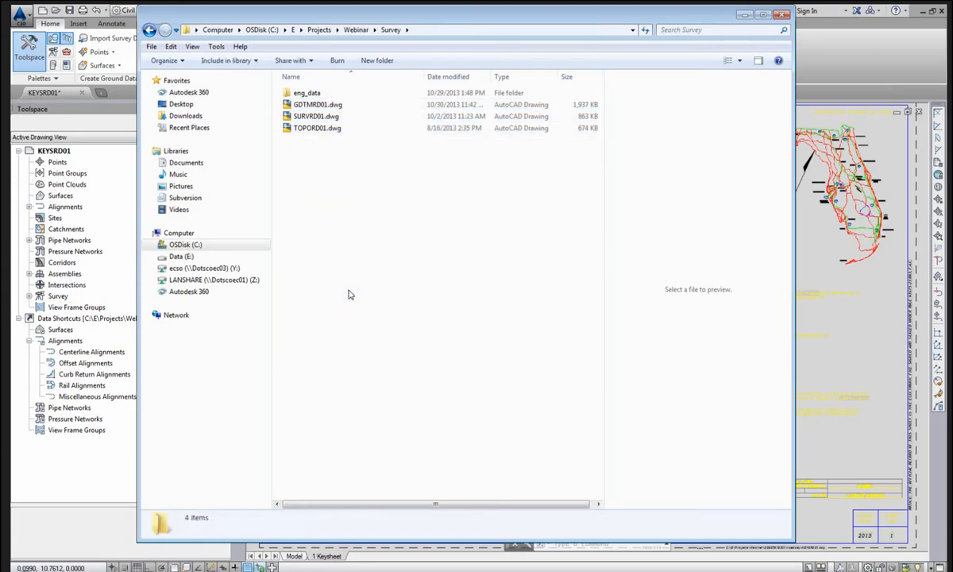
key("BackSpace")
double_click(342, 129)
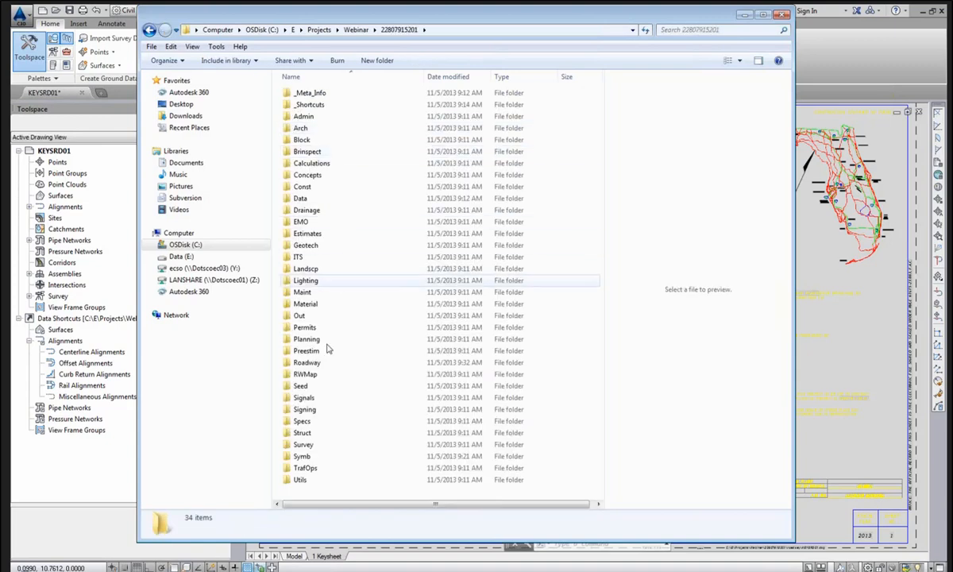
double_click(303, 444)
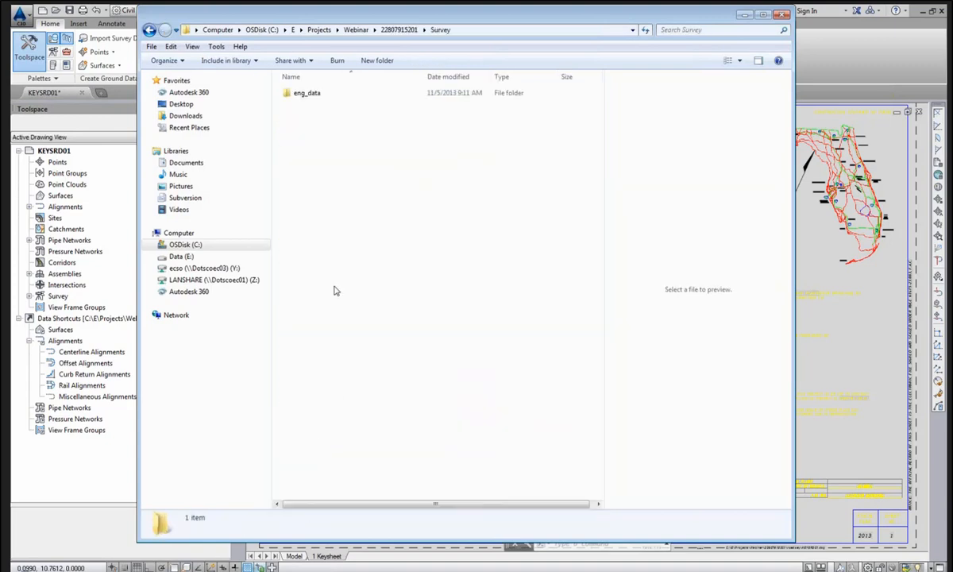
right_click(320, 143)
left_click(345, 213)
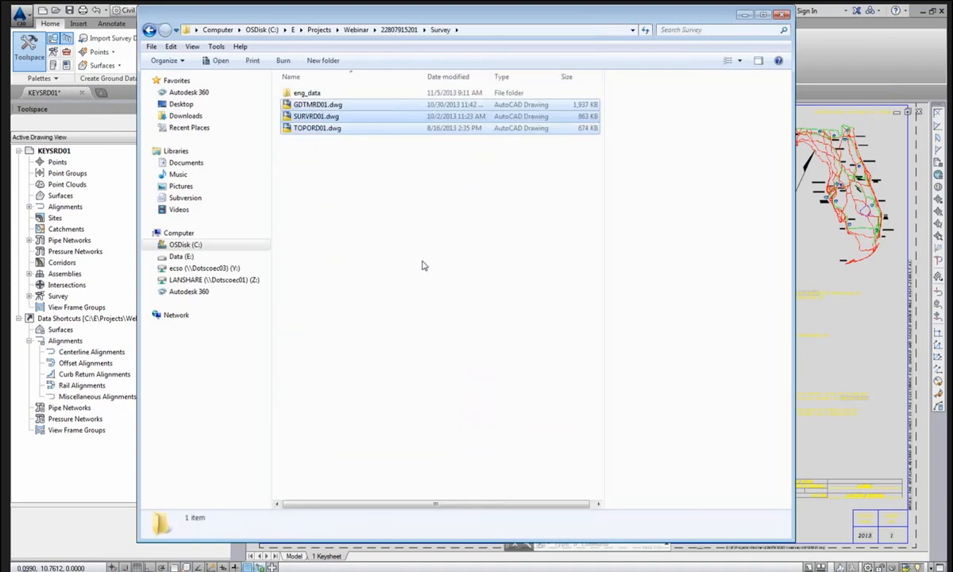
left_click(423, 266)
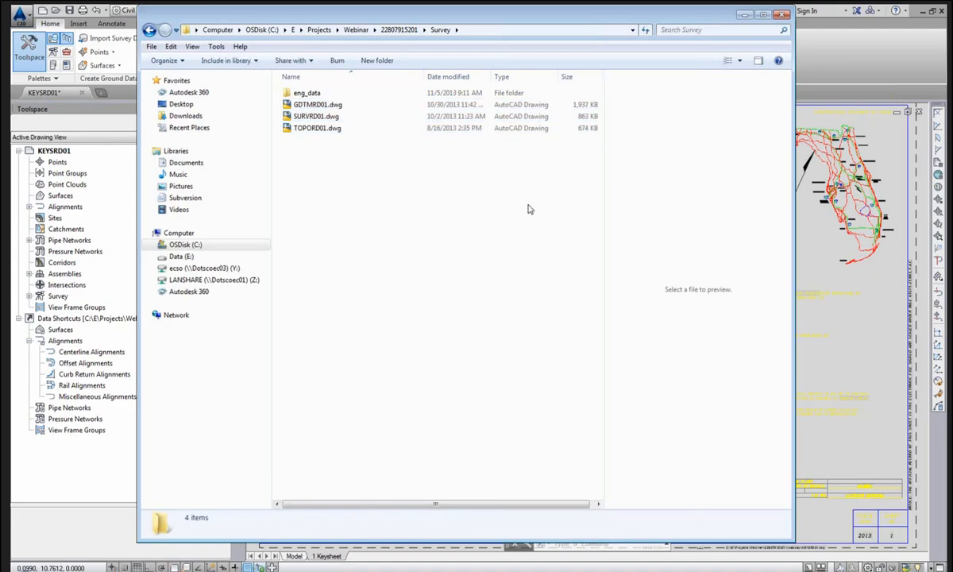
left_click(744, 16)
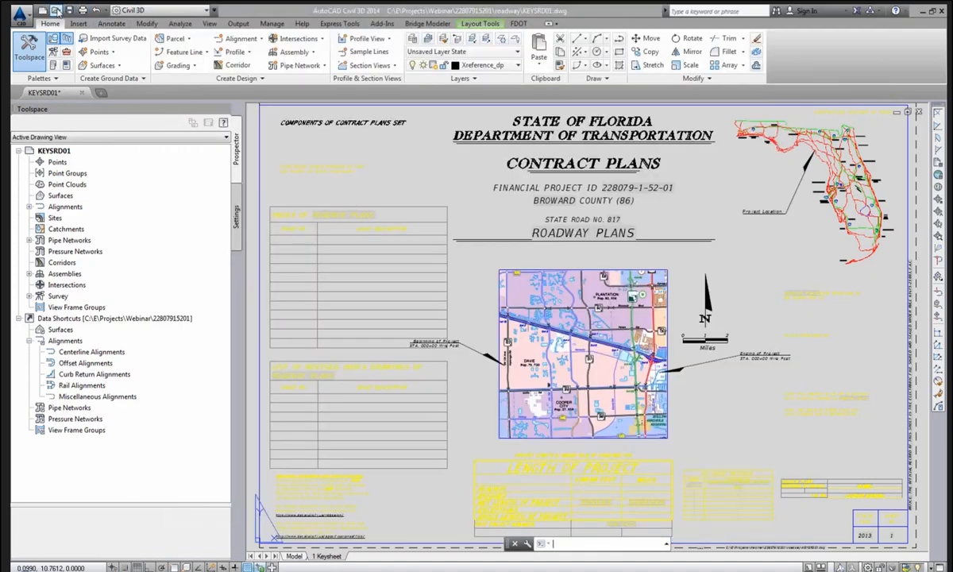
left_click(57, 11)
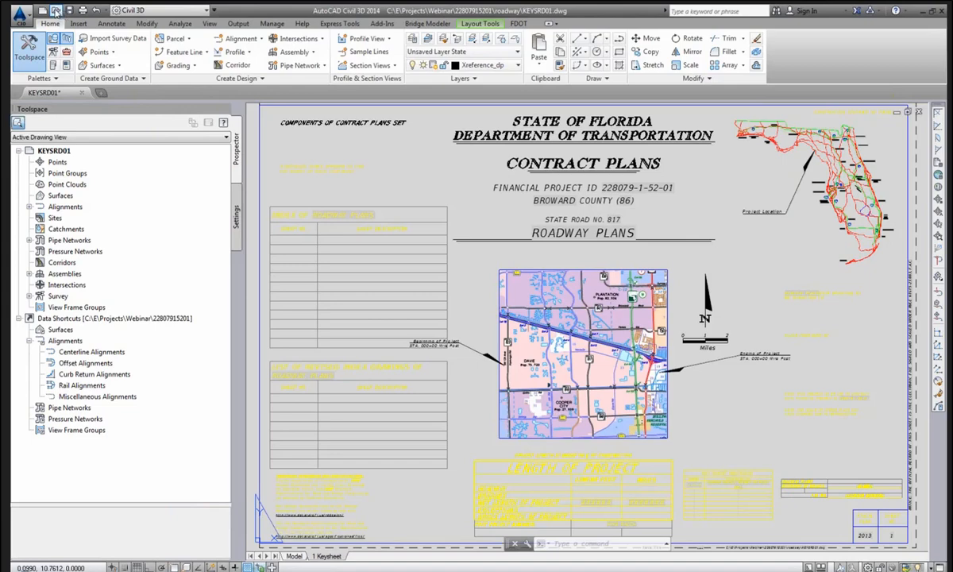
left_click(56, 10)
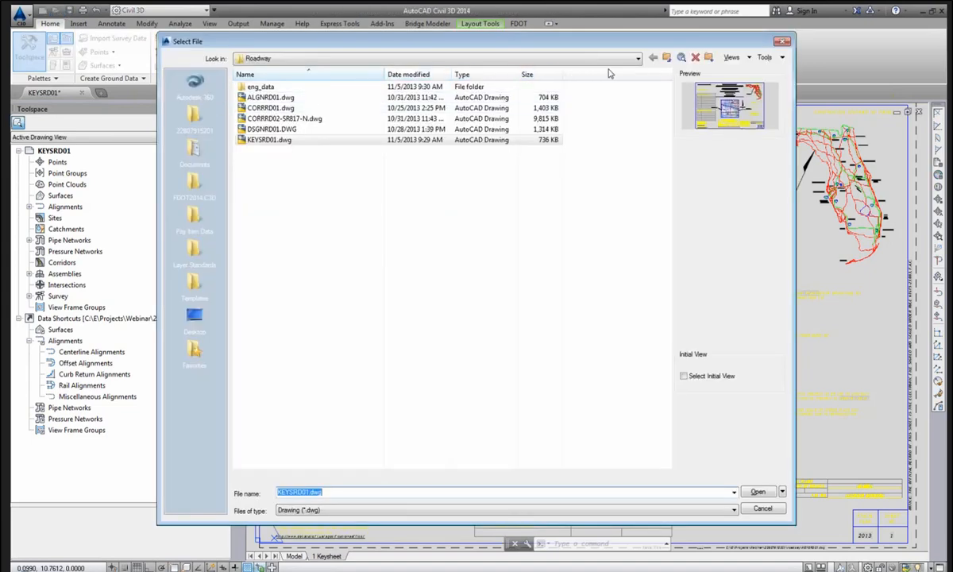
left_click(582, 58)
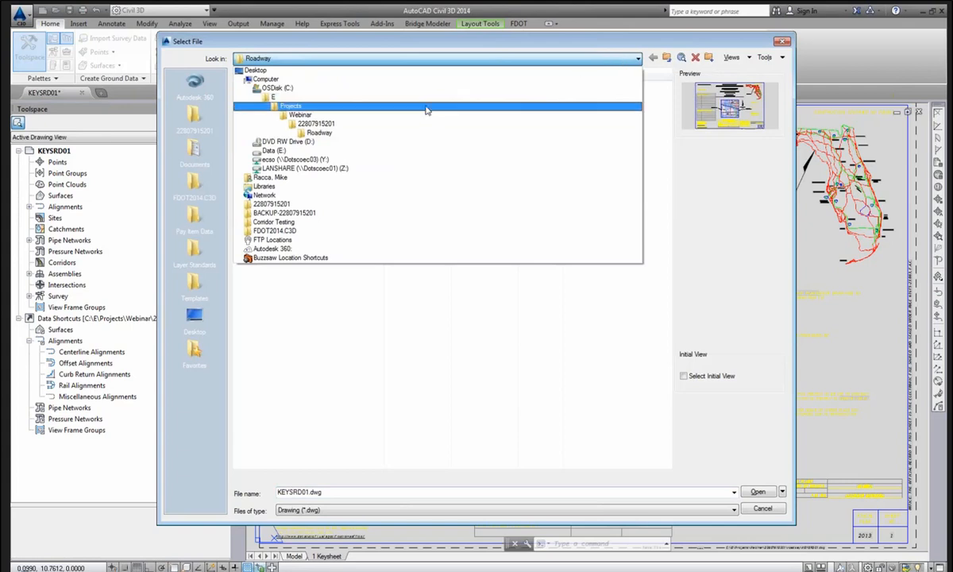
left_click(422, 116)
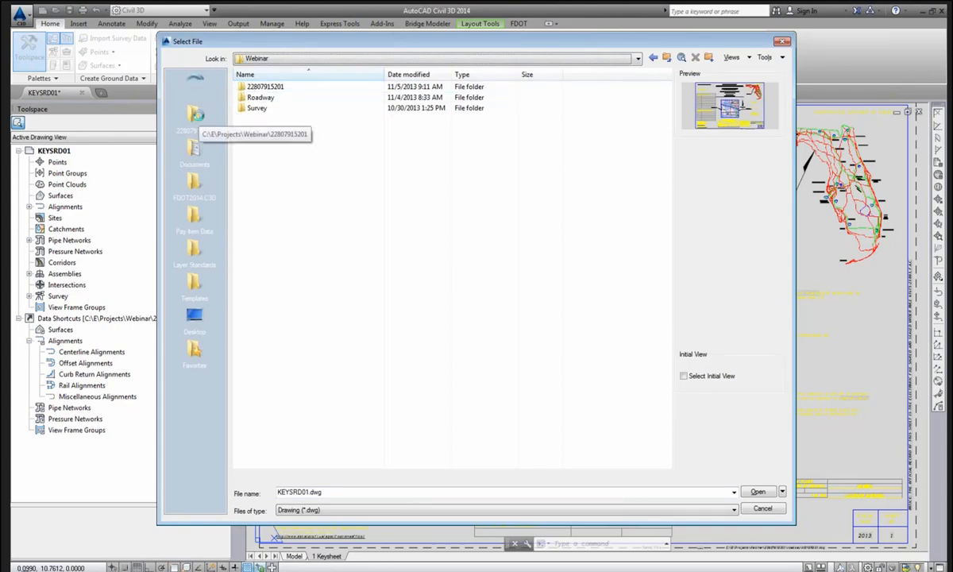
left_click(200, 119)
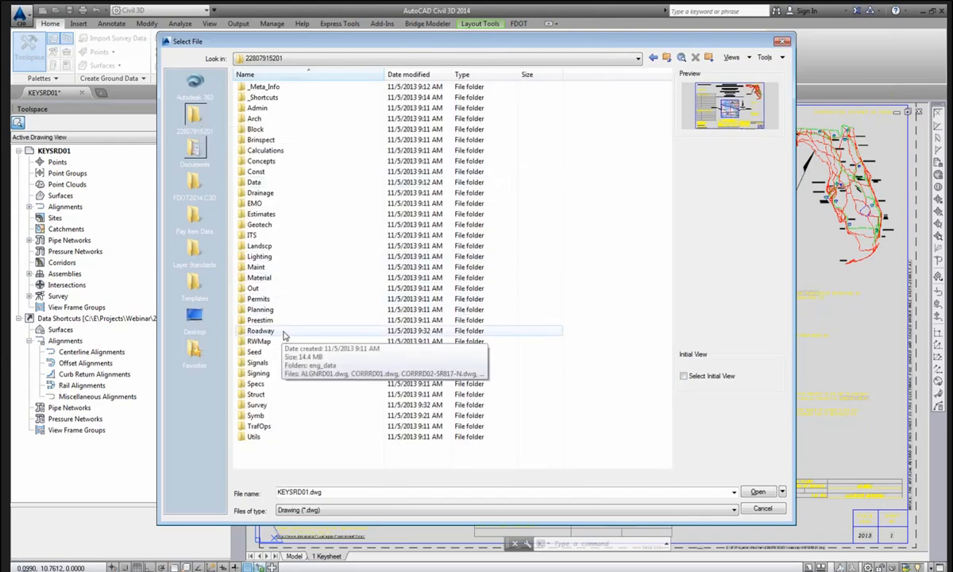
double_click(282, 332)
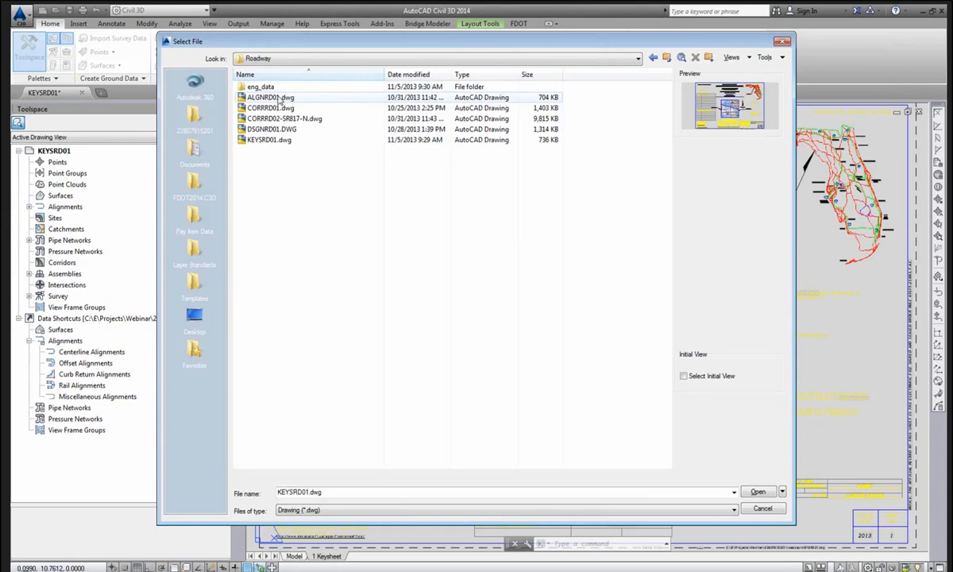
left_click(269, 98)
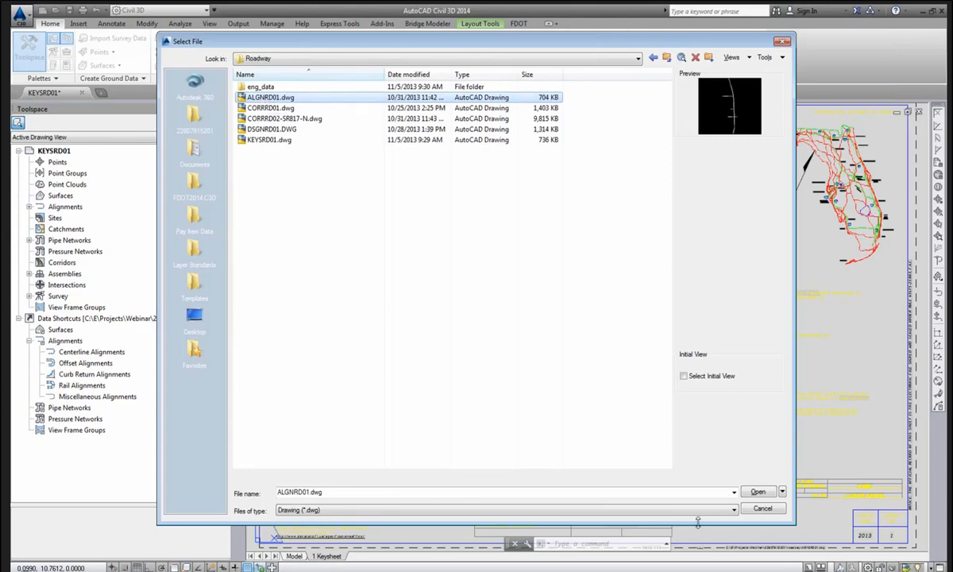
left_click(755, 492)
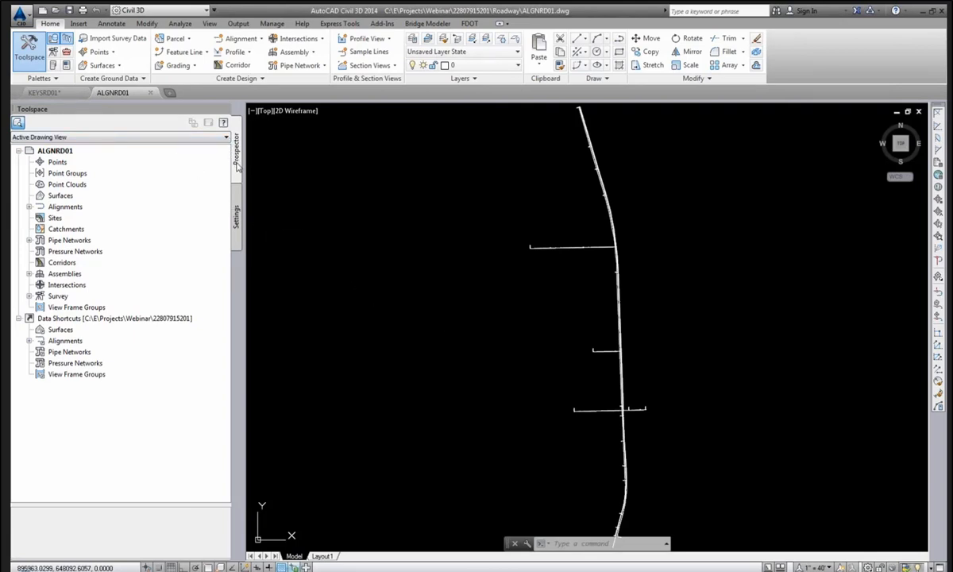
List the drawing's Centerline Alignments in Prospector and save ALGNRD01.
left_click(29, 207)
left_click(39, 218)
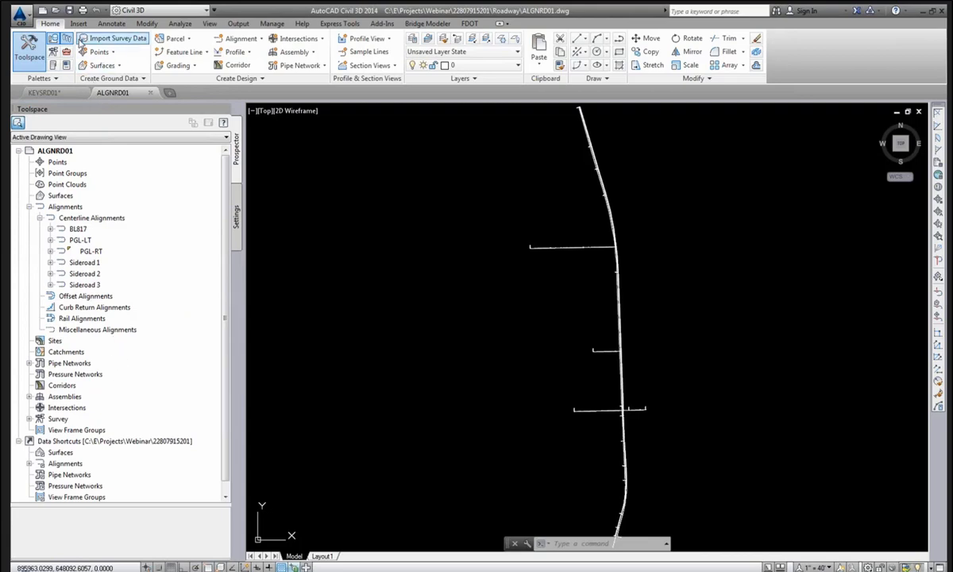
left_click(69, 11)
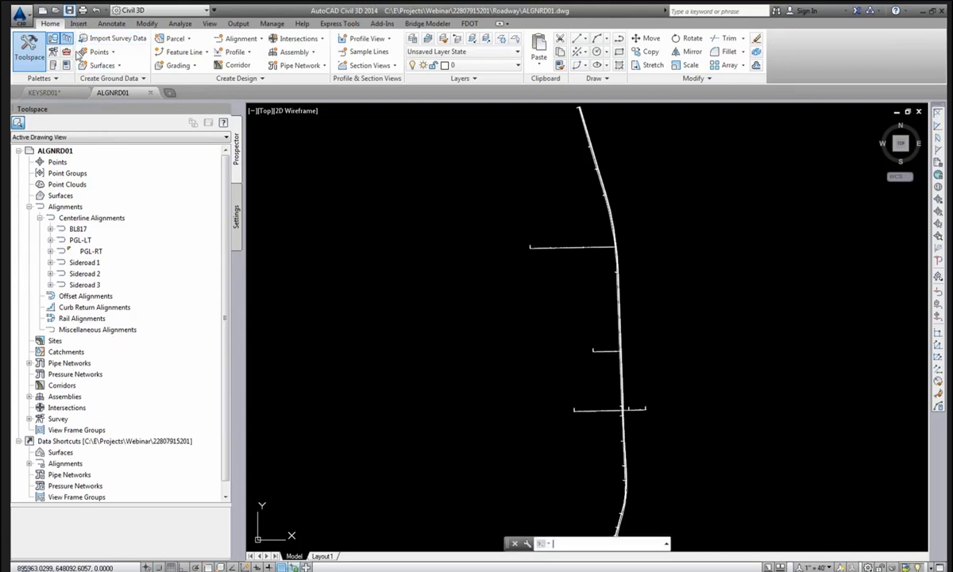
Try Create Data Shortcuts and dismiss the project-mismatch warning.
right_click(140, 442)
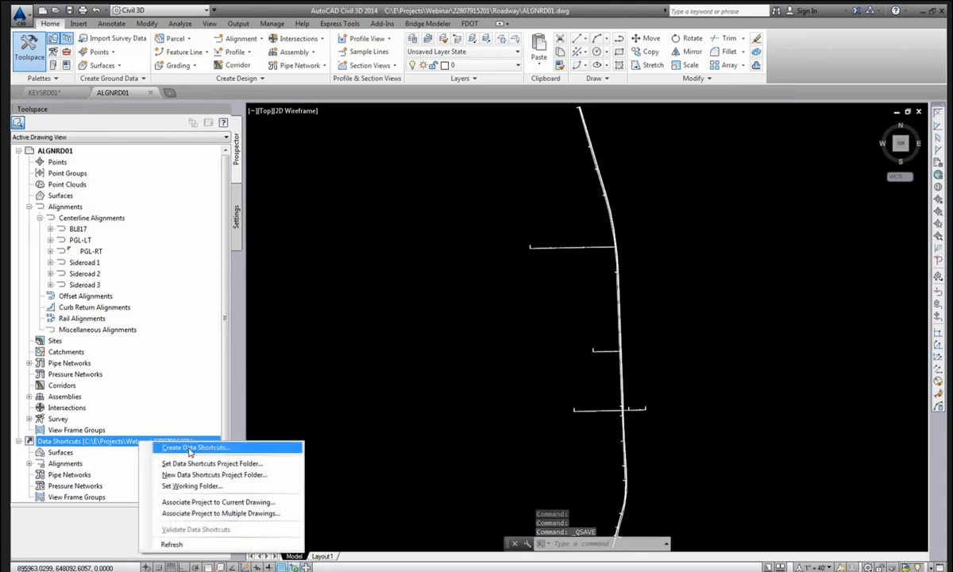
left_click(190, 449)
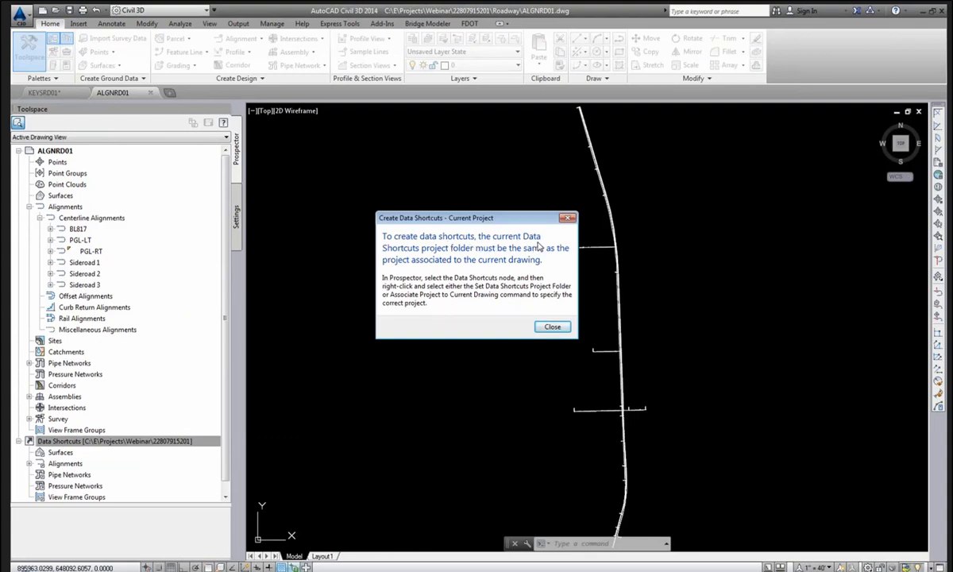
left_click(551, 327)
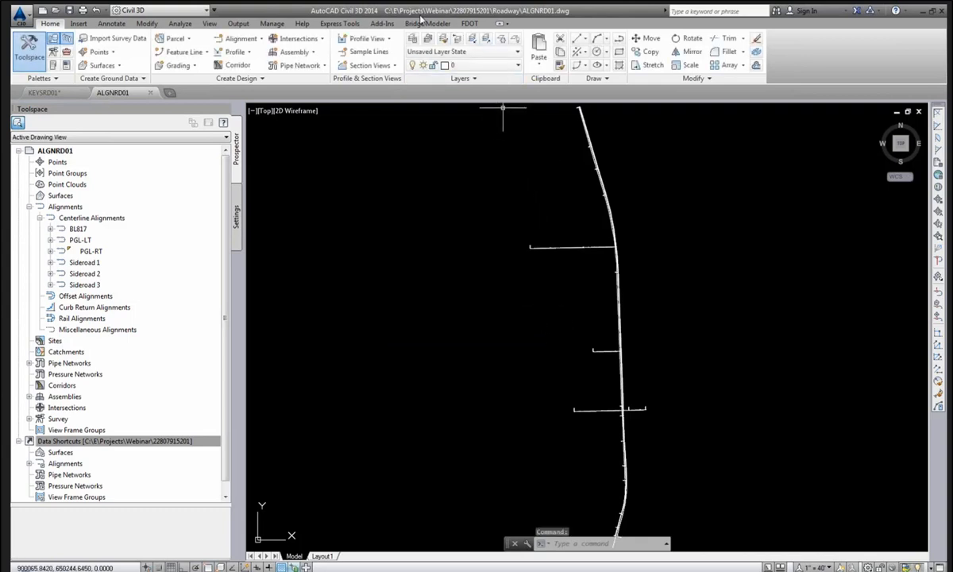
right_click(140, 442)
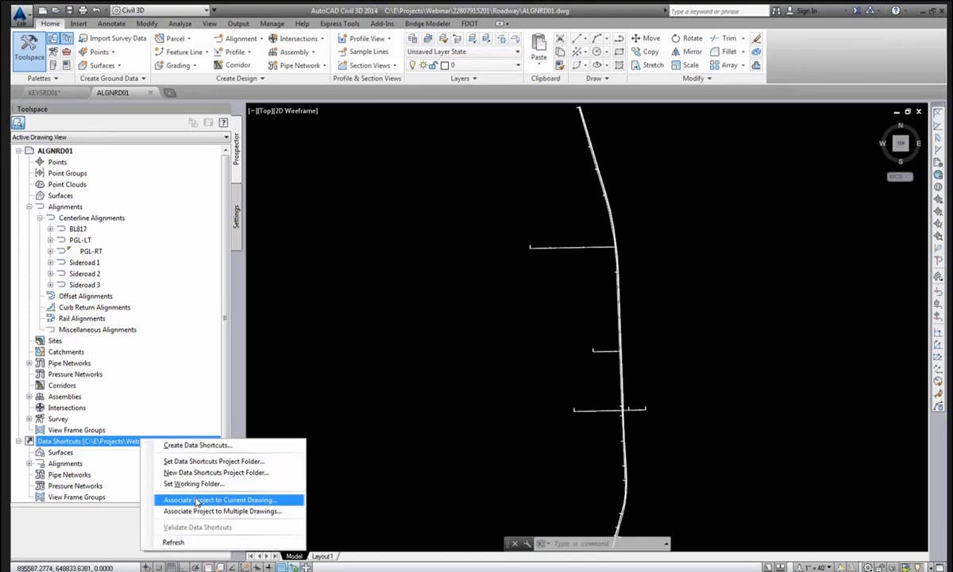
left_click(196, 500)
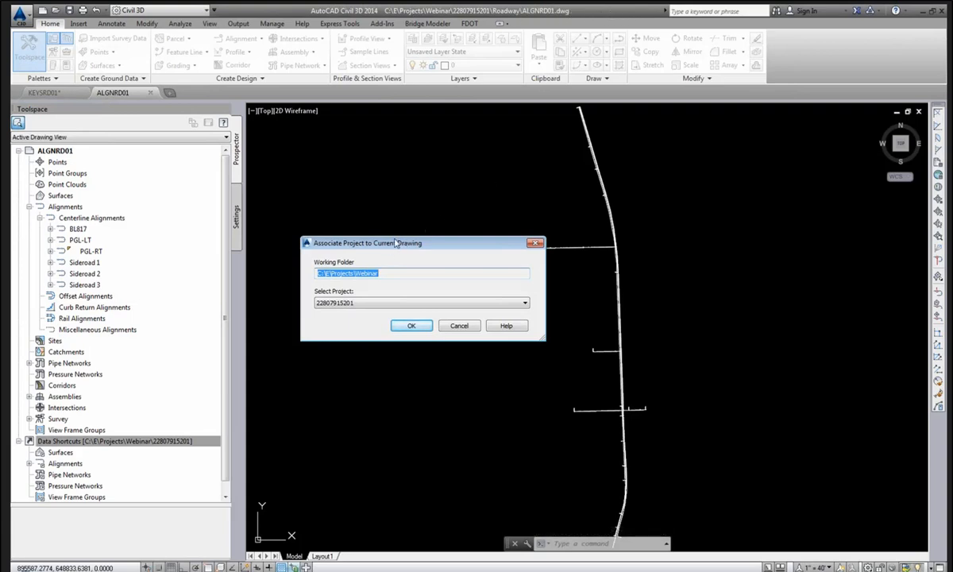
left_click_drag(396, 247, 419, 200)
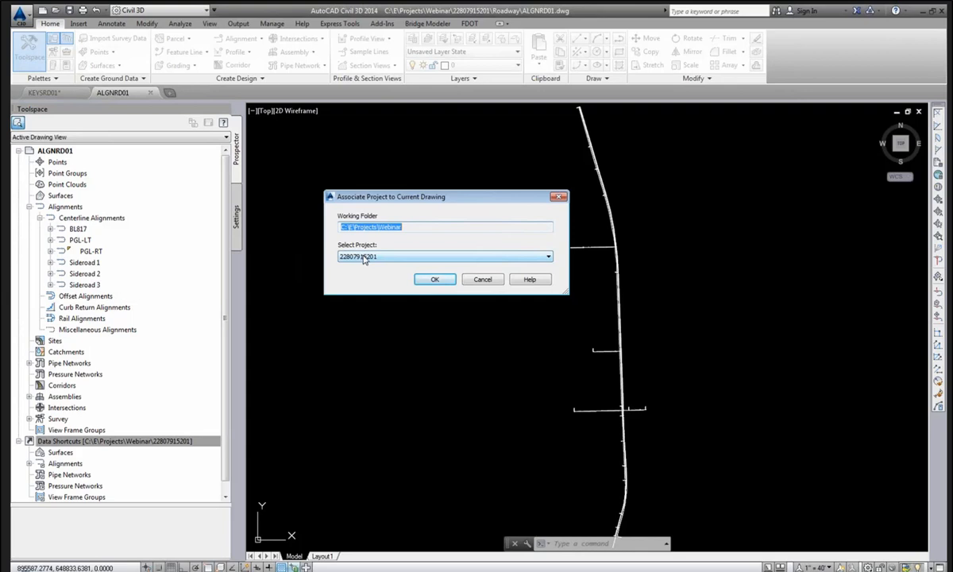
left_click(428, 283)
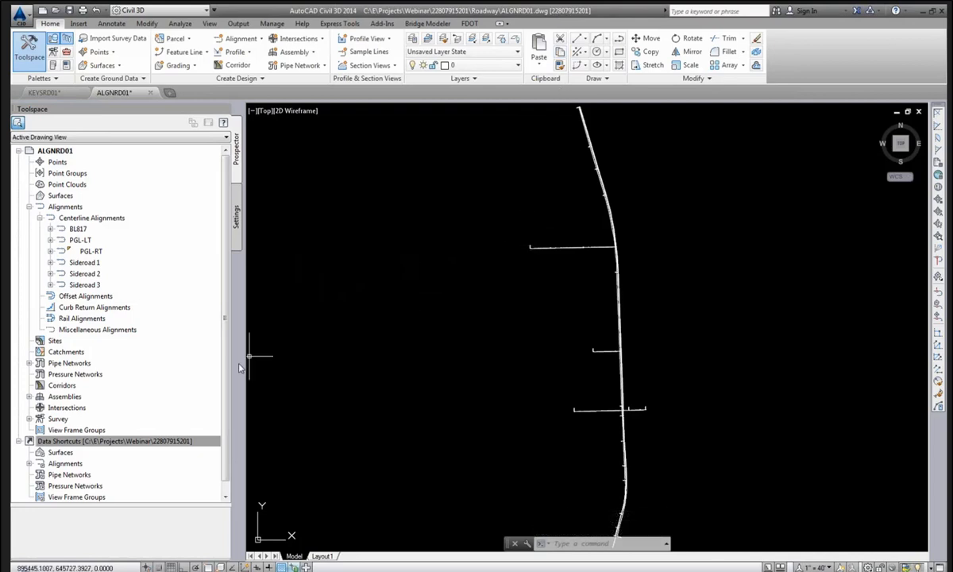
Retry Create Data Shortcuts, dismiss the unsaved-drawing error, and save the drawing.
left_click(167, 439)
right_click(161, 441)
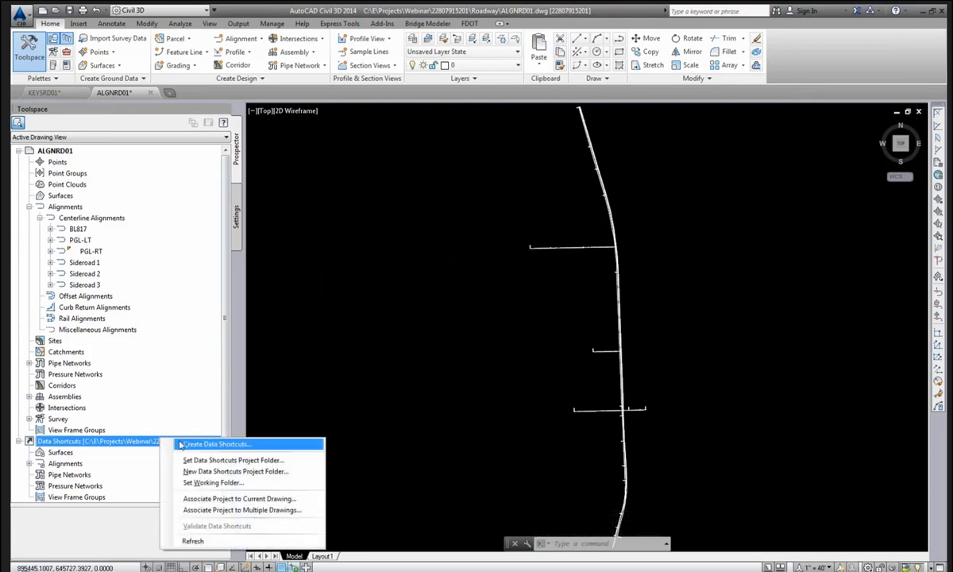
left_click(189, 446)
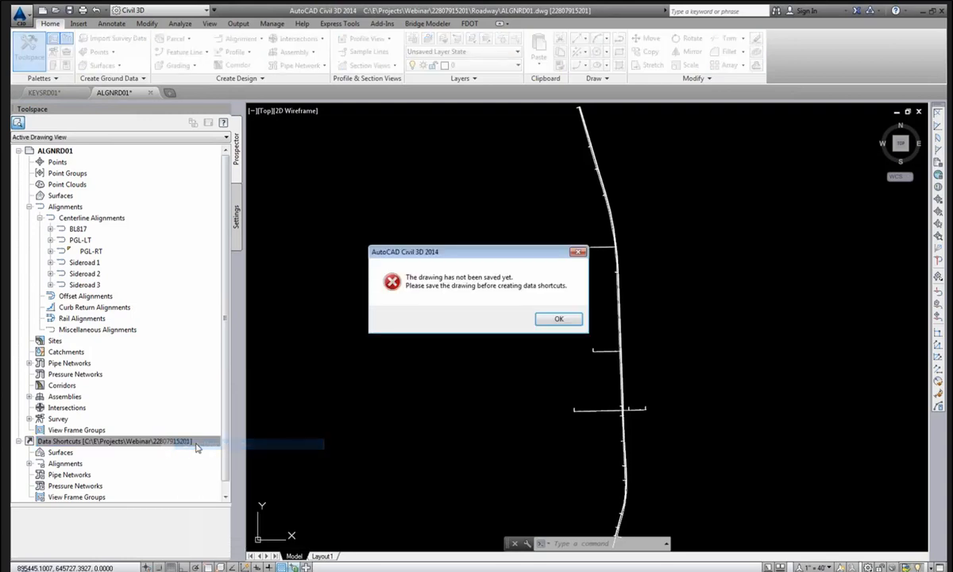
left_click(558, 318)
left_click(70, 11)
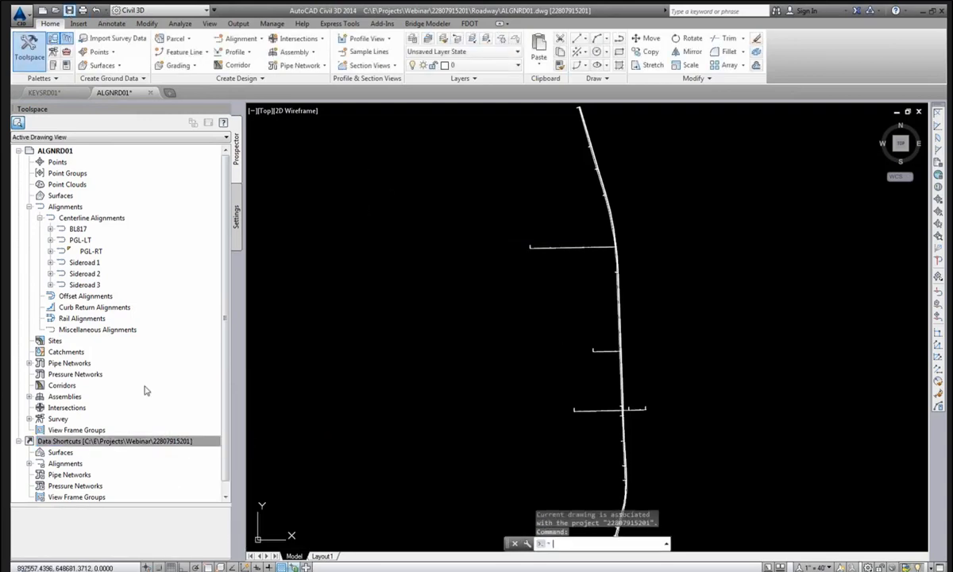
Create data shortcuts with the Alignments box checked, including all six alignments and the PGL-RT profile.
right_click(144, 443)
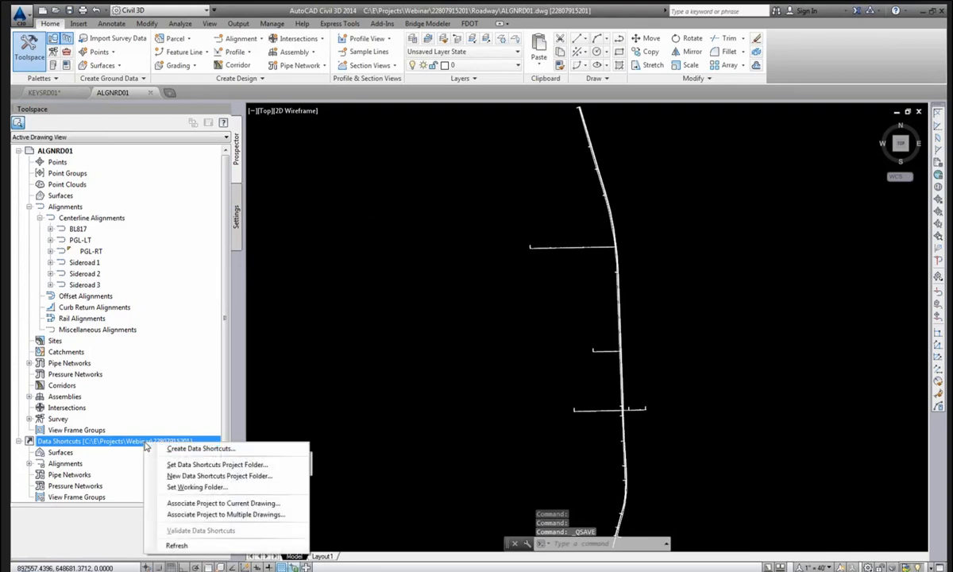
left_click(189, 448)
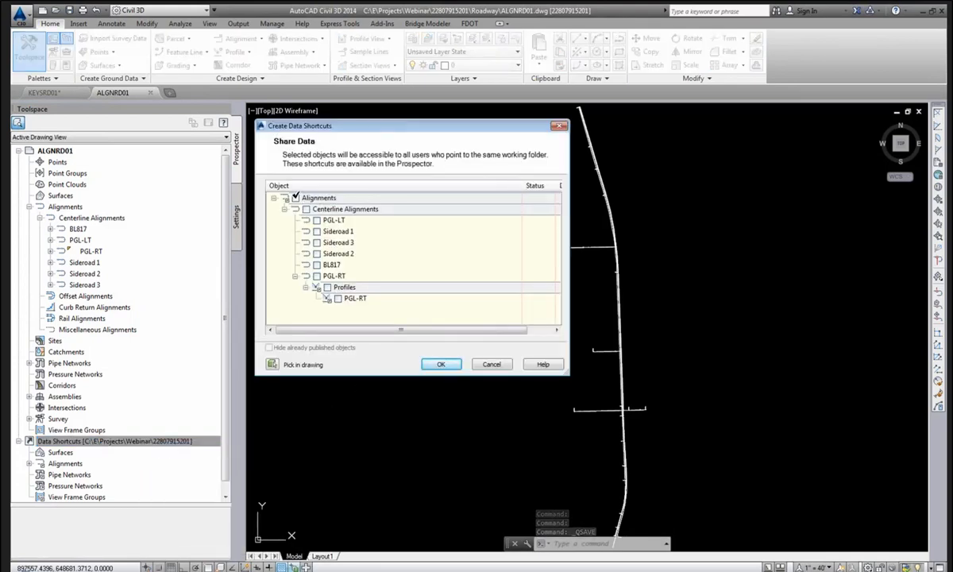
left_click(296, 198)
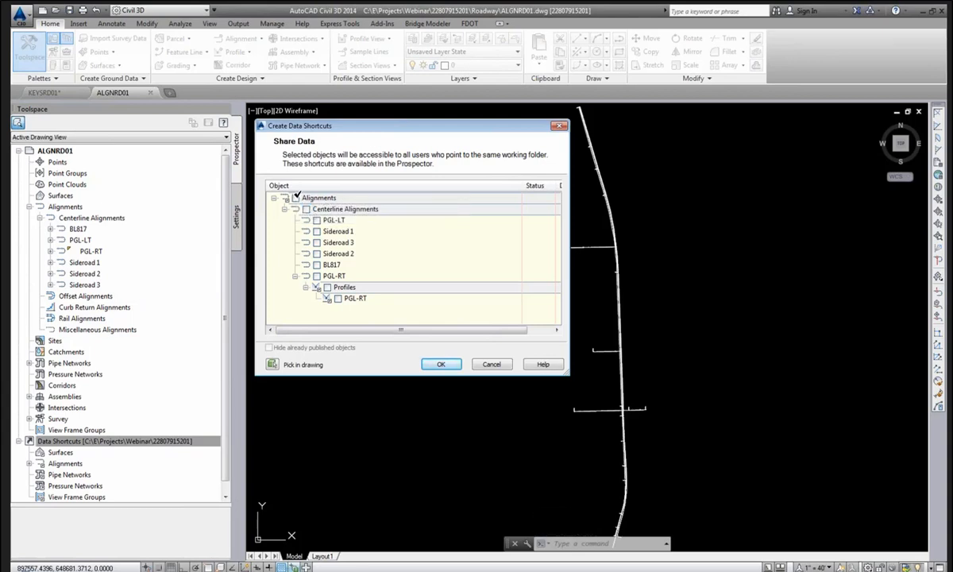
left_click(295, 197)
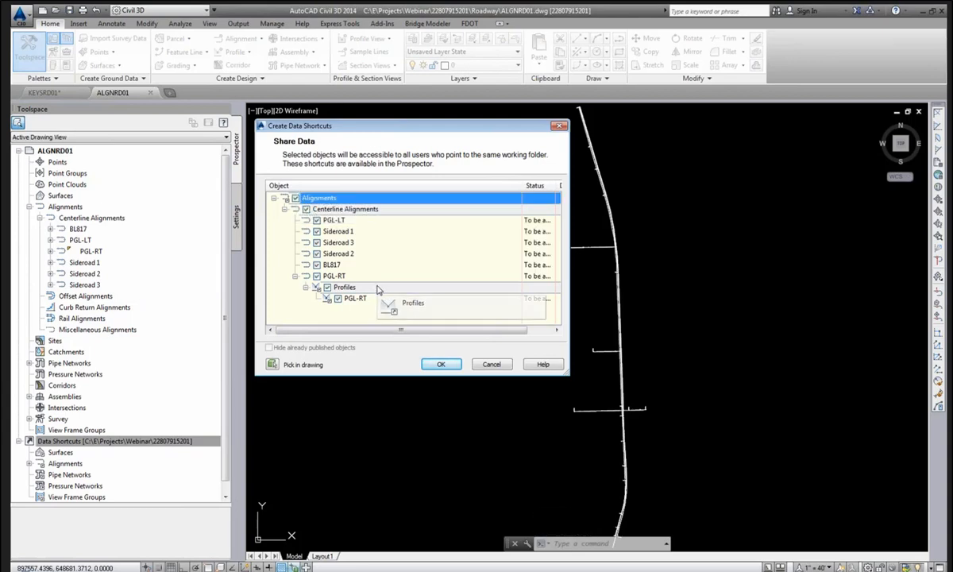
left_click(439, 363)
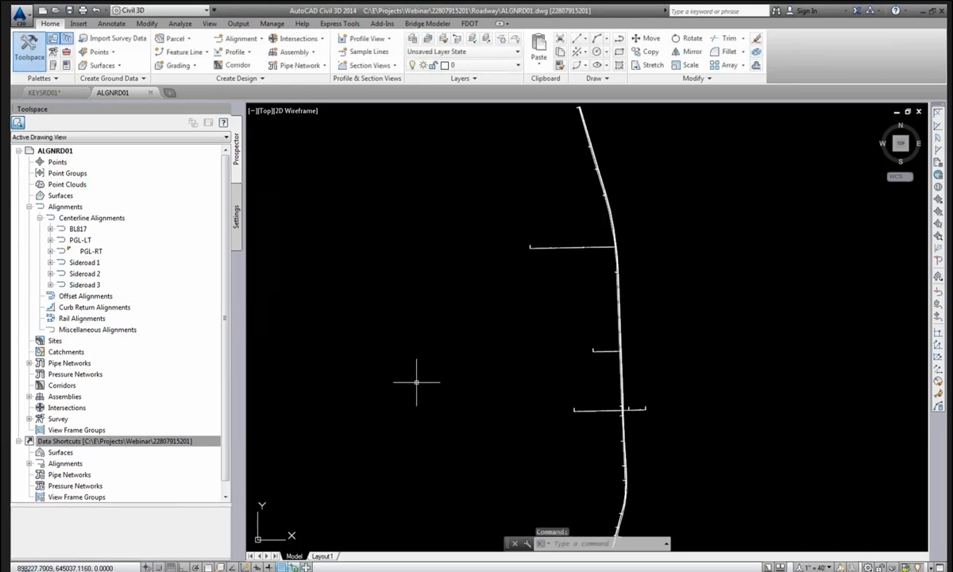
Confirm the Centerline Alignments appear under Data Shortcuts and save the drawing.
left_click(30, 463)
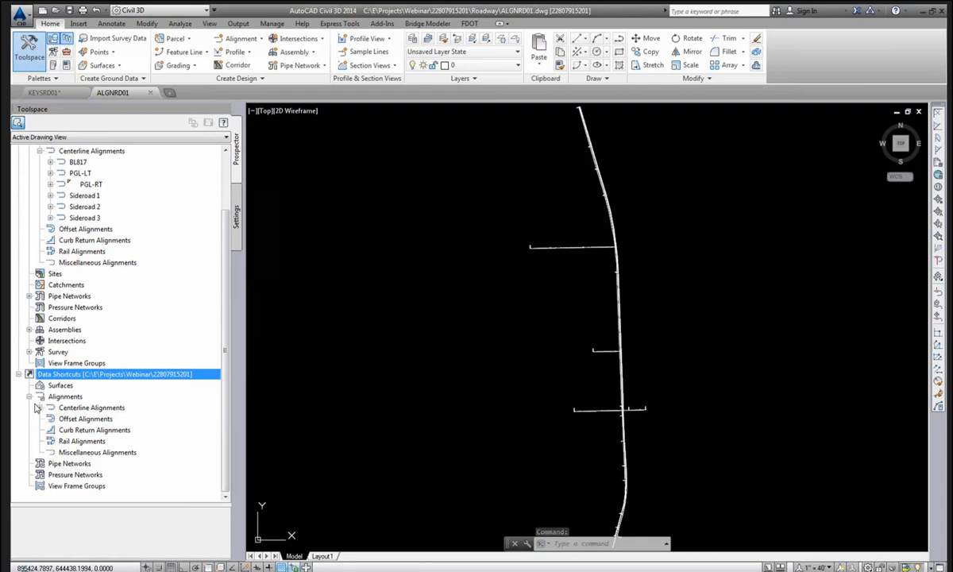
left_click(39, 408)
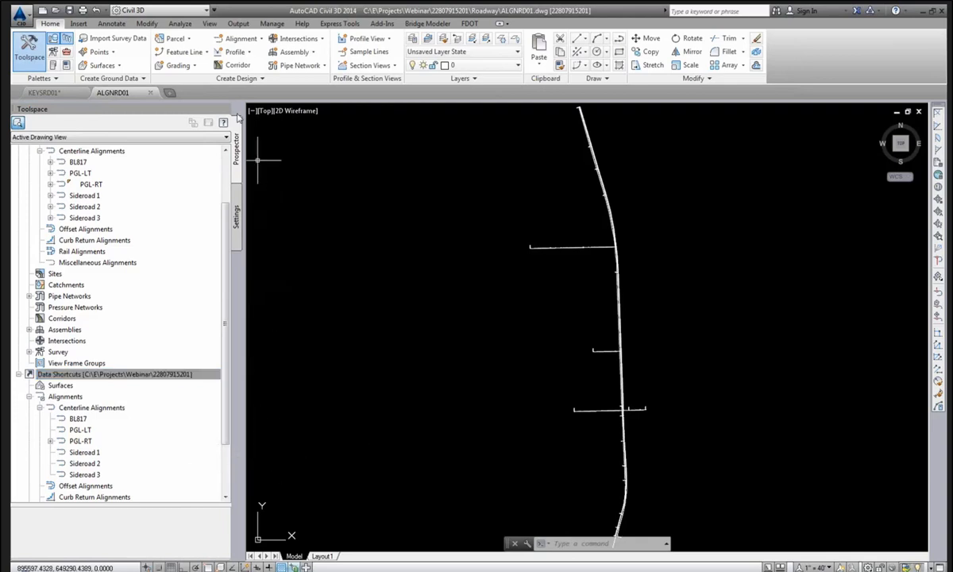
left_click(69, 10)
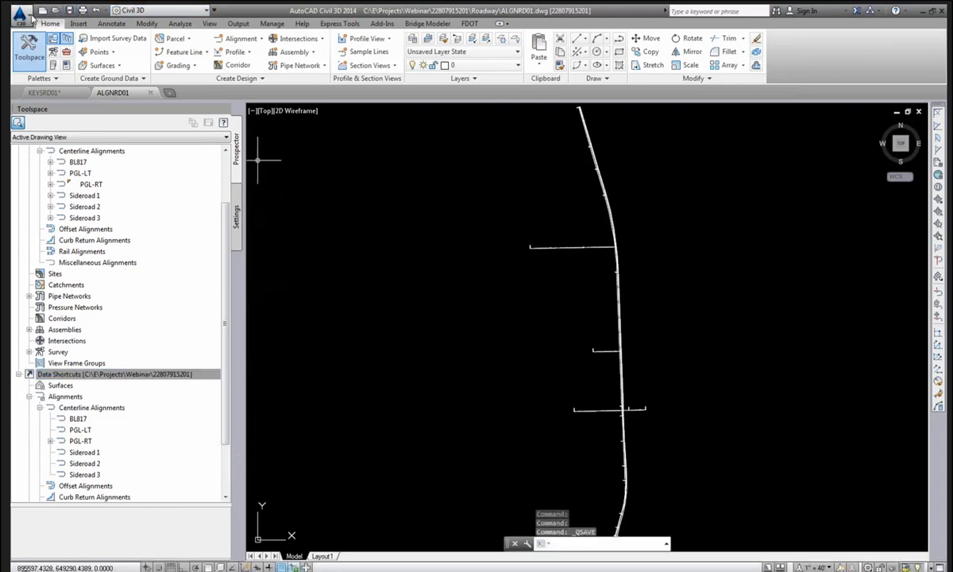
Close ALGNRD01 and advance PowerPoint to the Create View Frames slide.
left_click(19, 14)
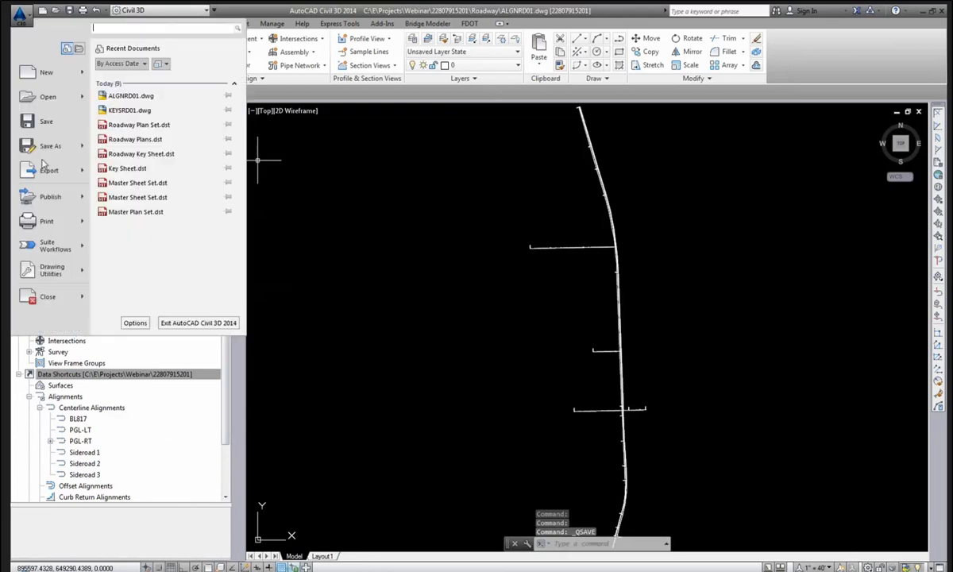
left_click(47, 296)
left_click(180, 559)
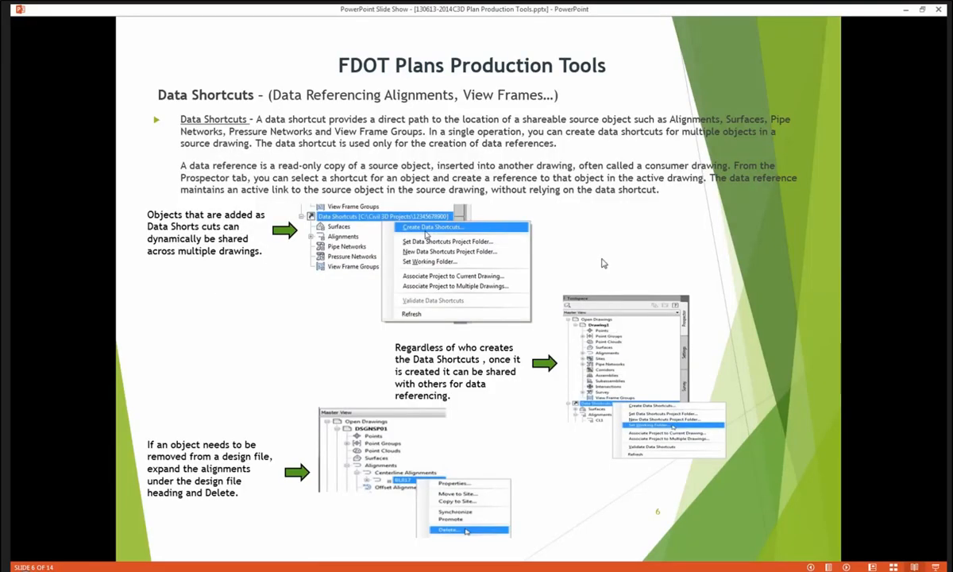
left_click(601, 258)
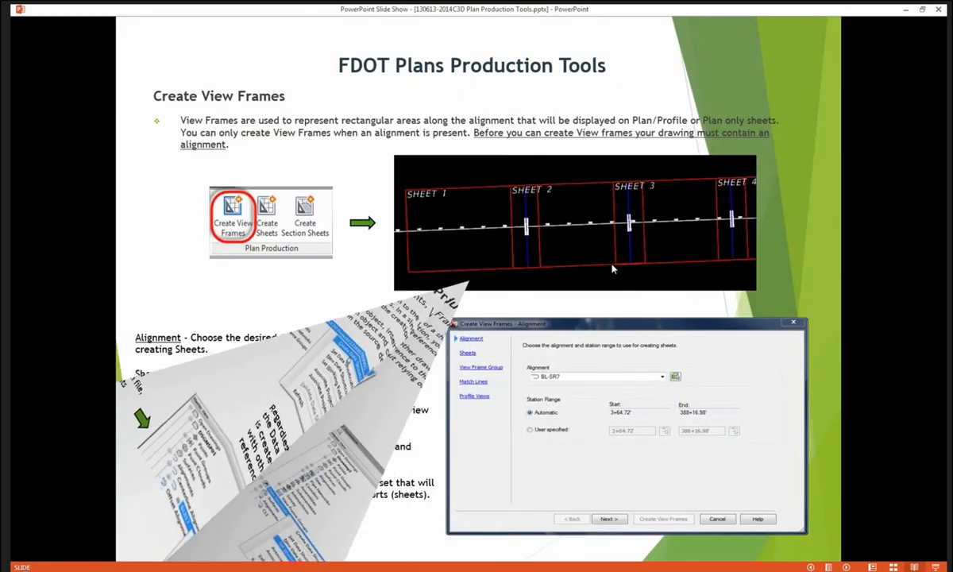
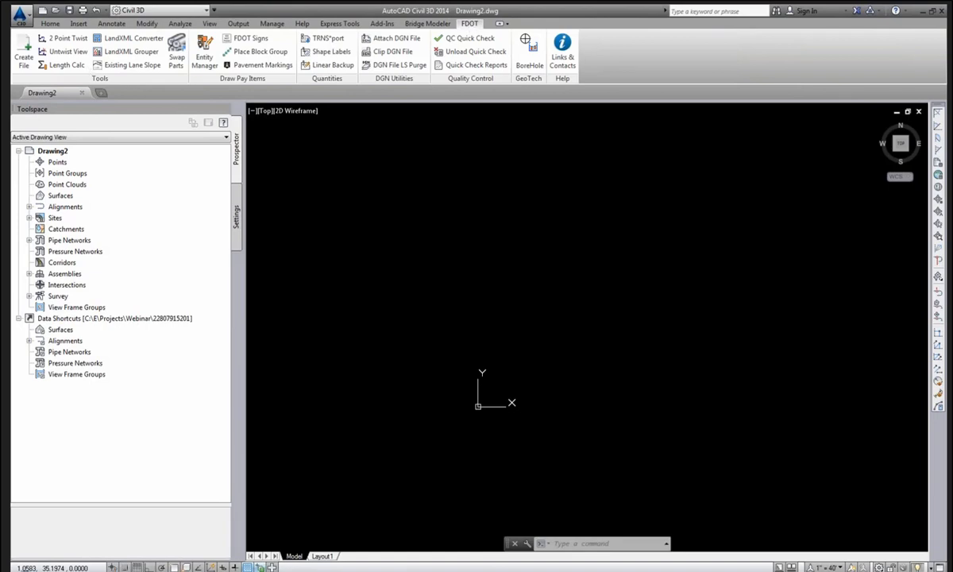
Create the CLIPRD01.dwg Clip Borders file with FDOT Create File and open it.
left_click(23, 51)
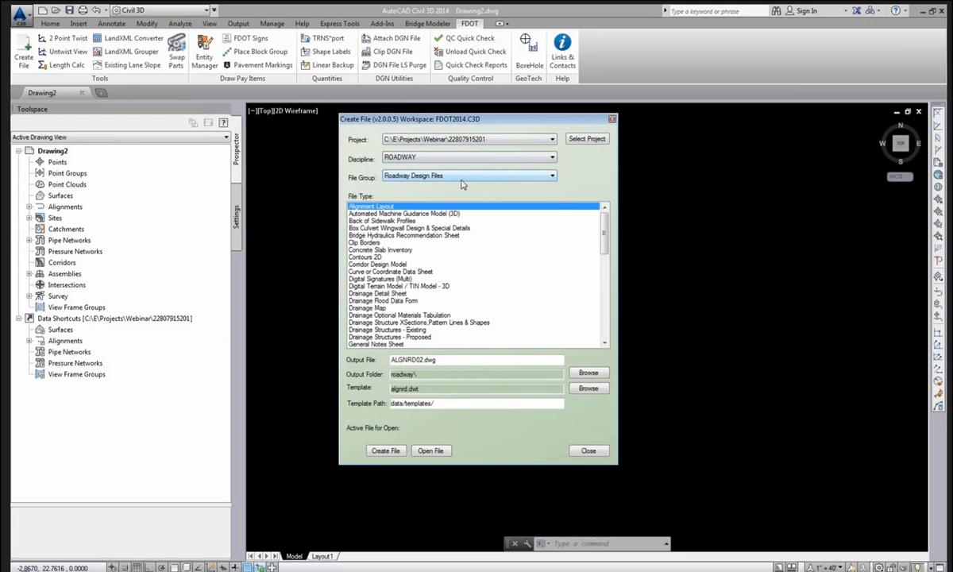
left_click(393, 264)
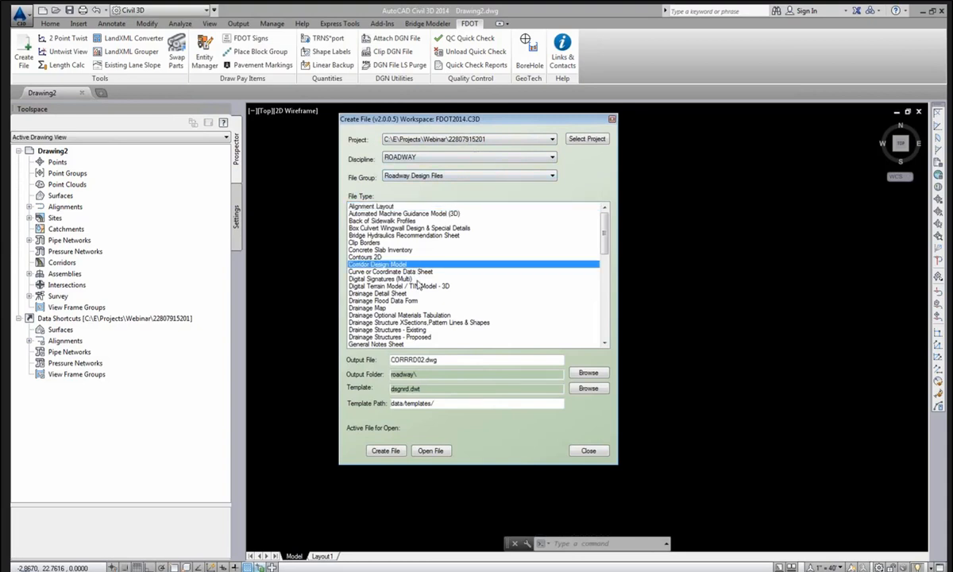
scroll(409, 274, "down", 1)
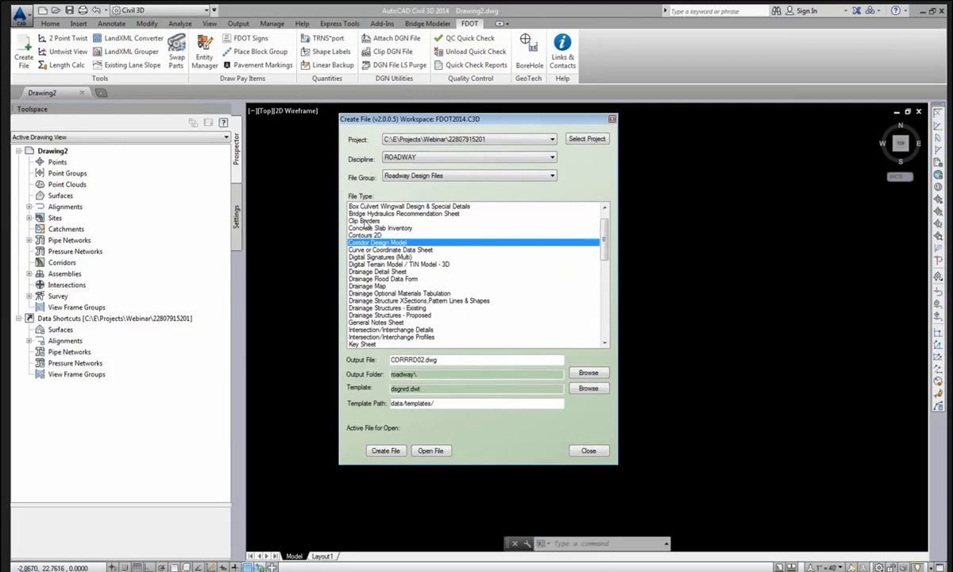
left_click(366, 221)
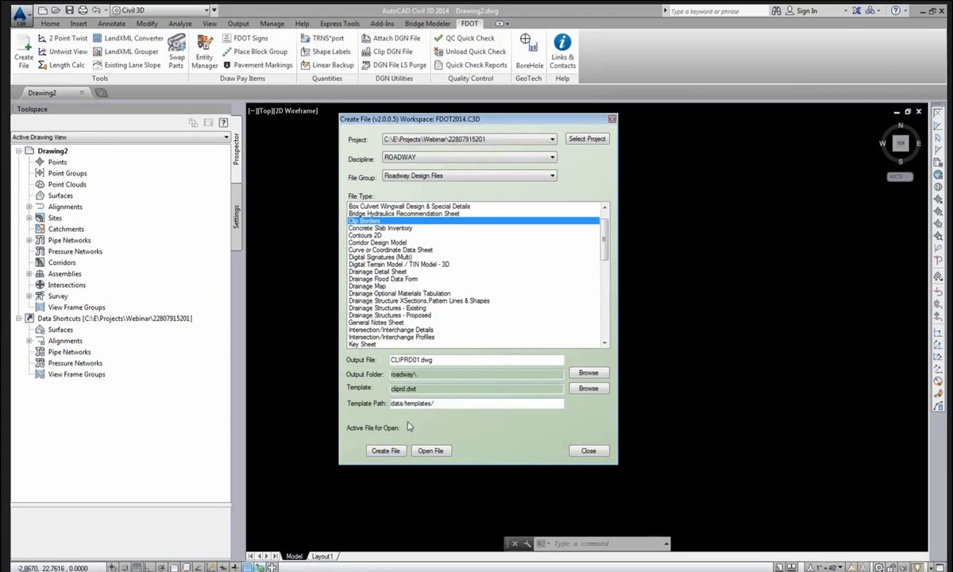
left_click(398, 453)
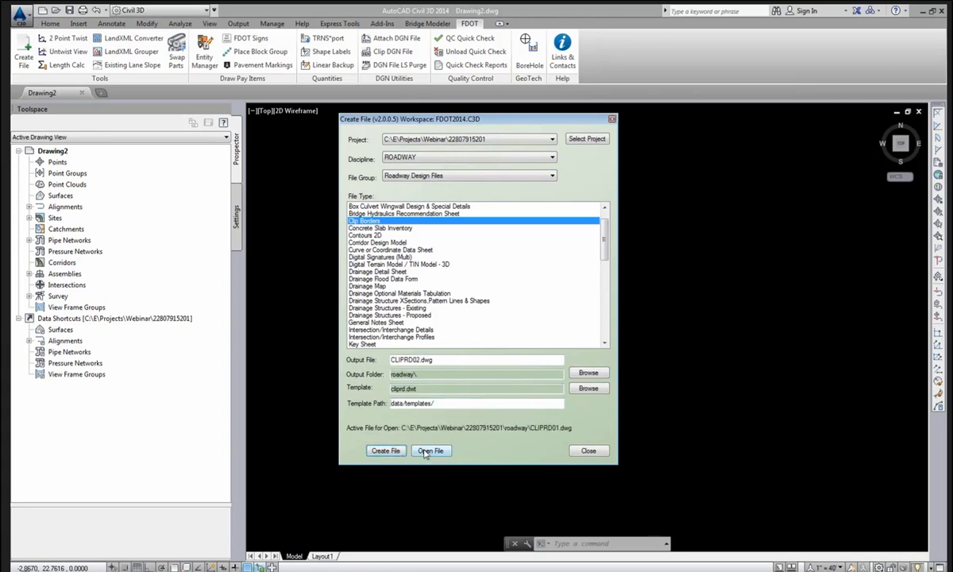
left_click(429, 451)
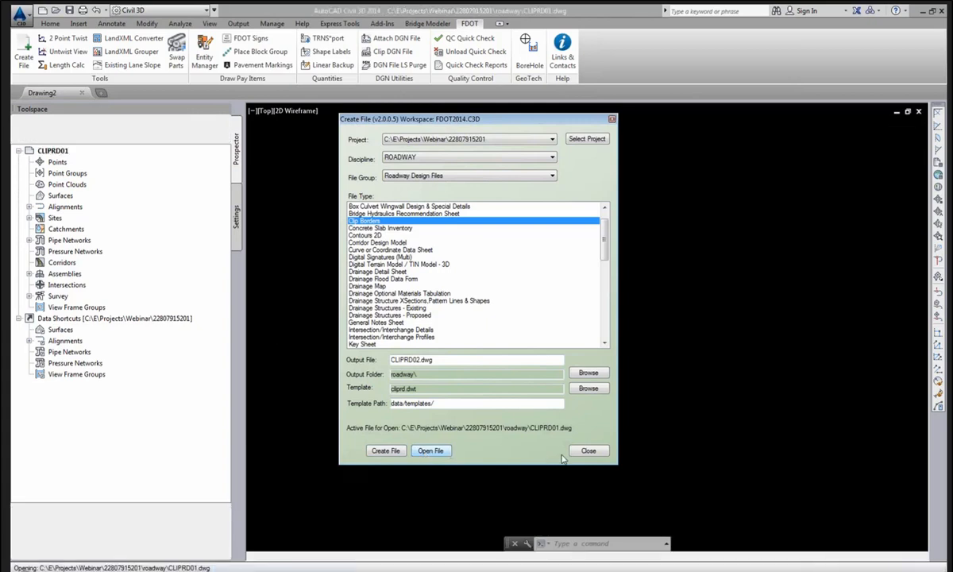
left_click(587, 451)
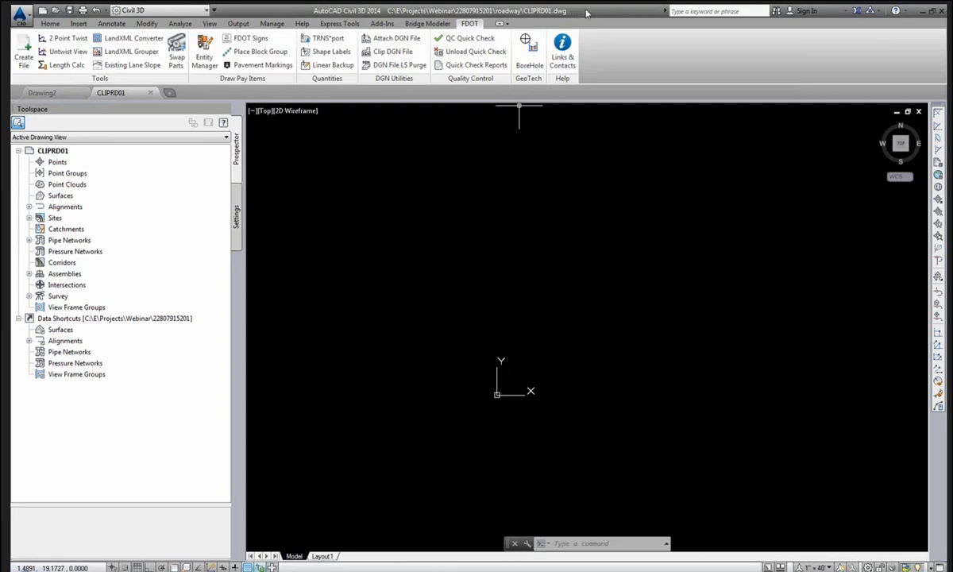
left_click(92, 320)
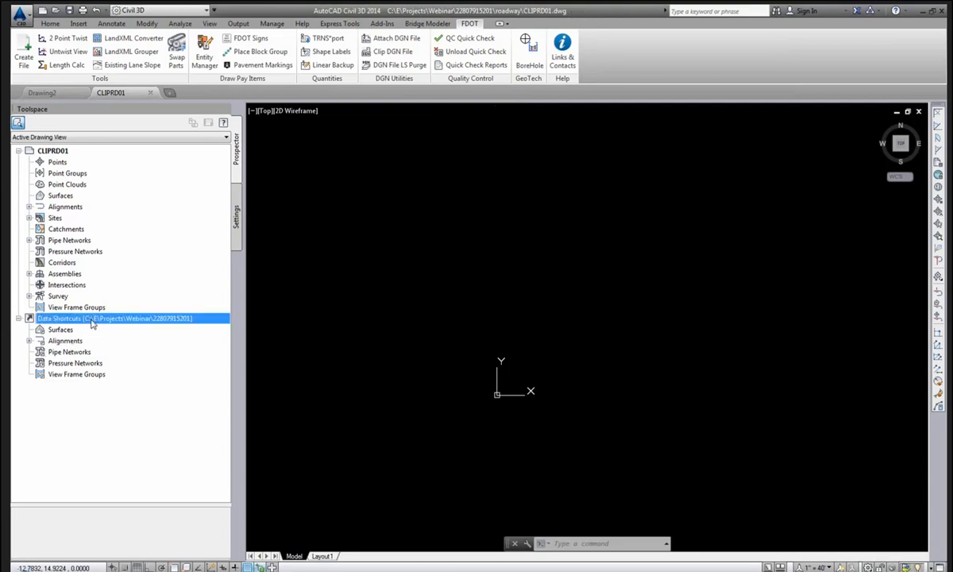
right_click(91, 322)
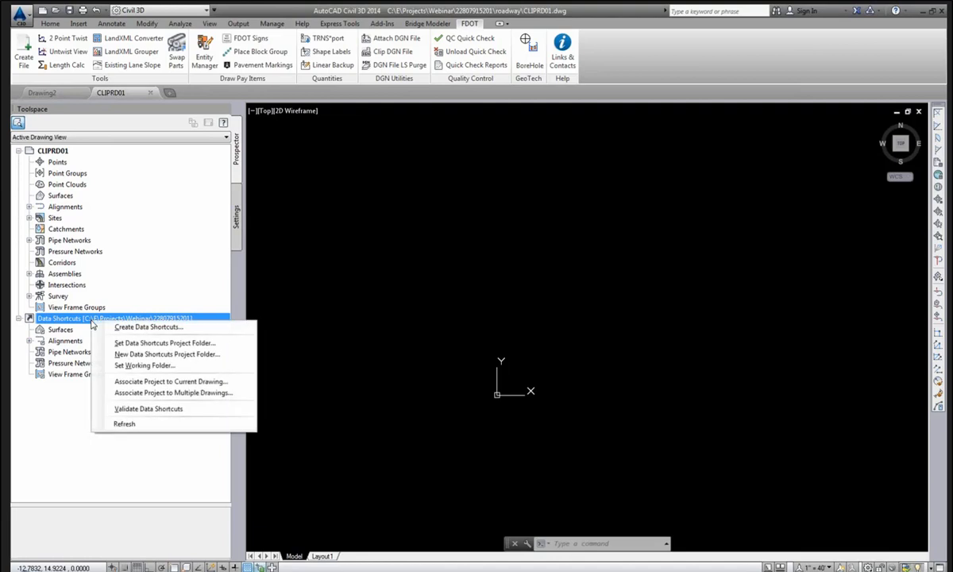
left_click(142, 382)
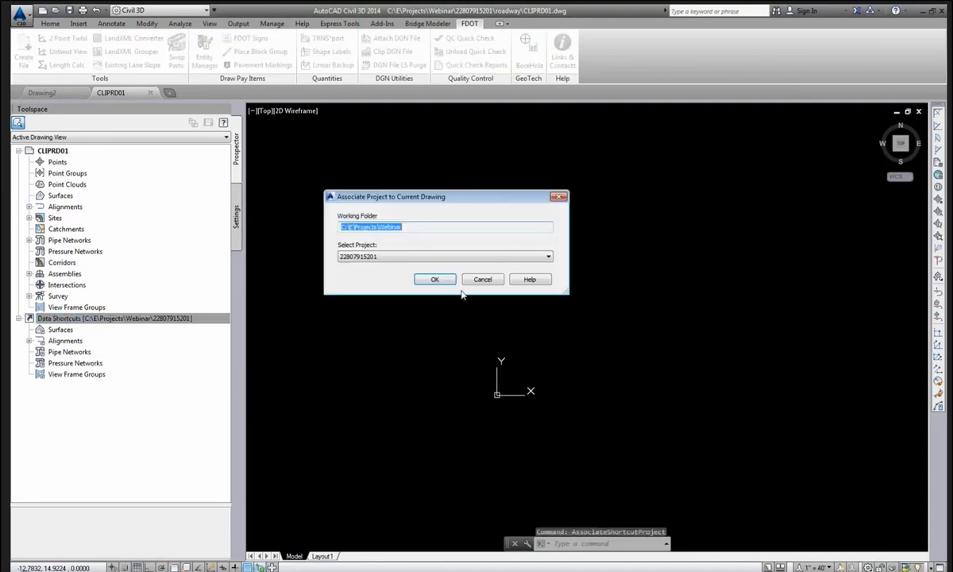
left_click(435, 280)
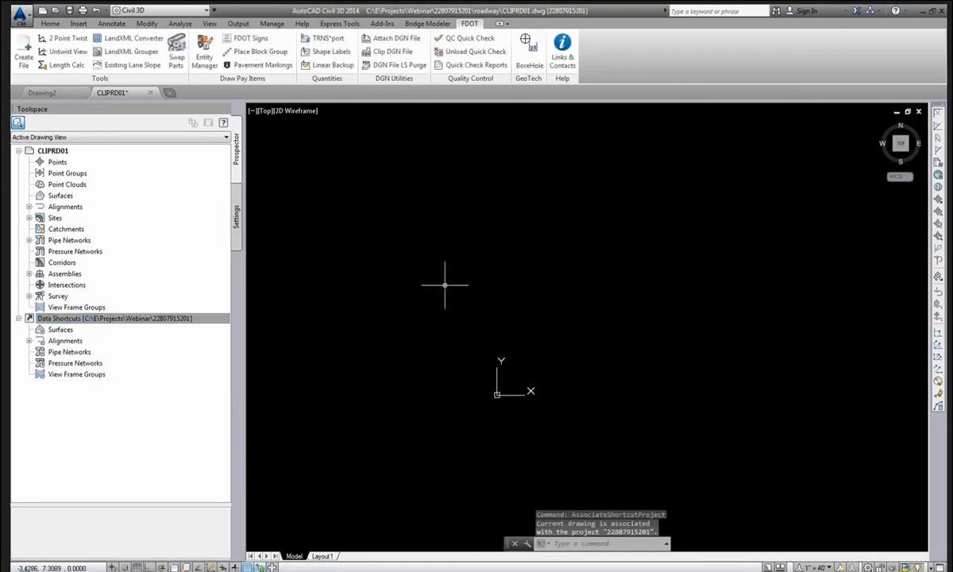
middle_click(373, 321)
middle_click(373, 322)
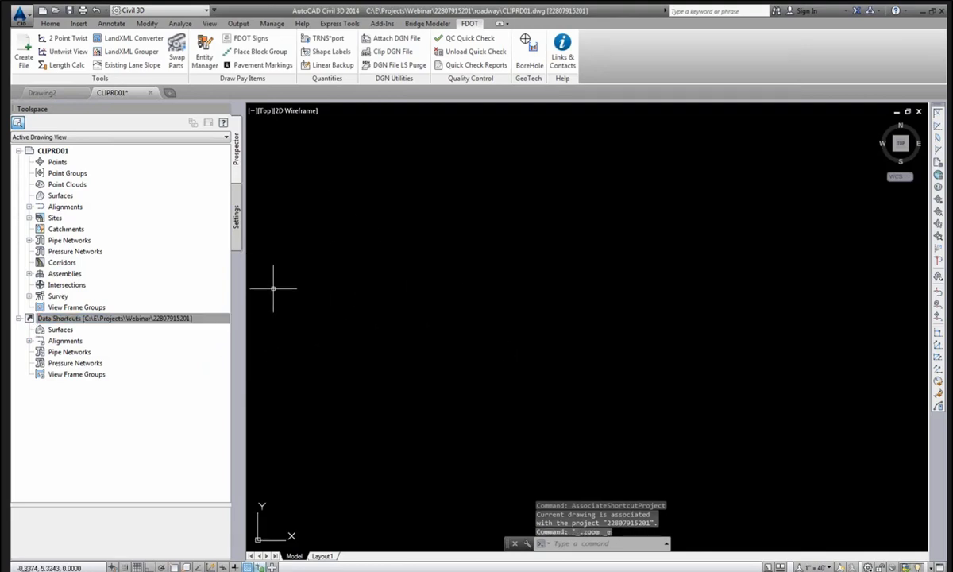
Expand Alignments > Centerline Alignments and select the BL817 shortcut.
left_click(148, 319)
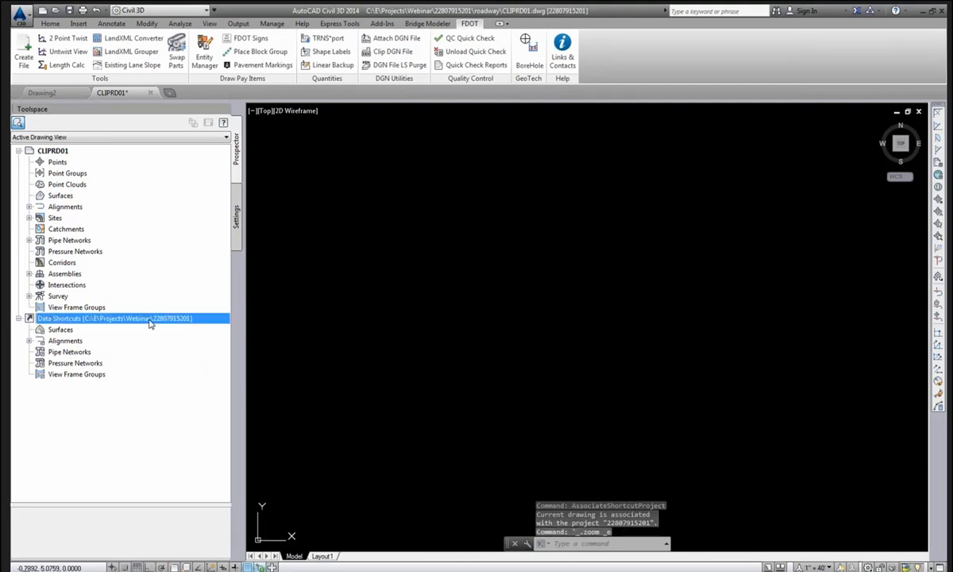
left_click(29, 341)
left_click(38, 352)
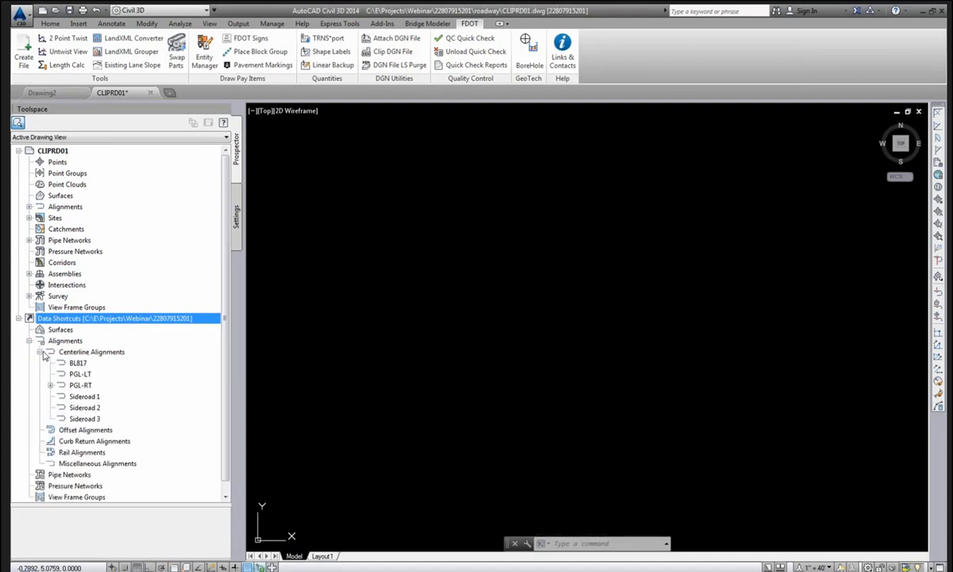
left_click(79, 364)
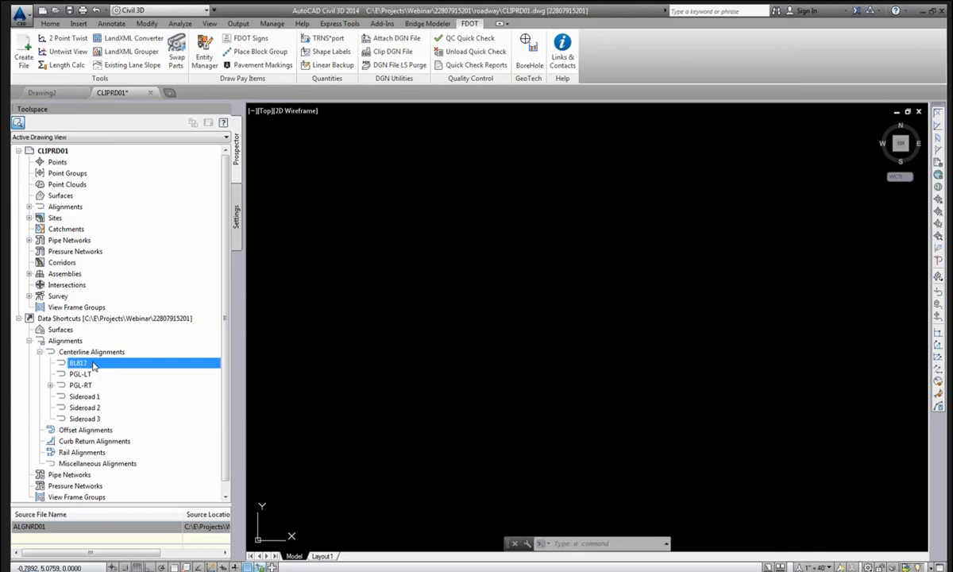
Create a BL817 reference with FDOT_Proposed style and Full Station Major 100' Minor 20' labels.
right_click(96, 364)
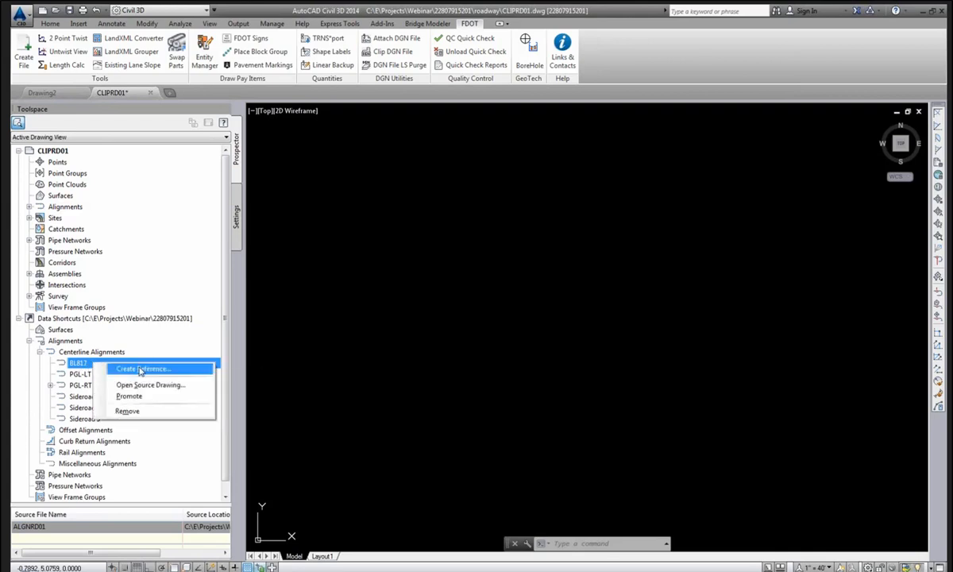
left_click(141, 369)
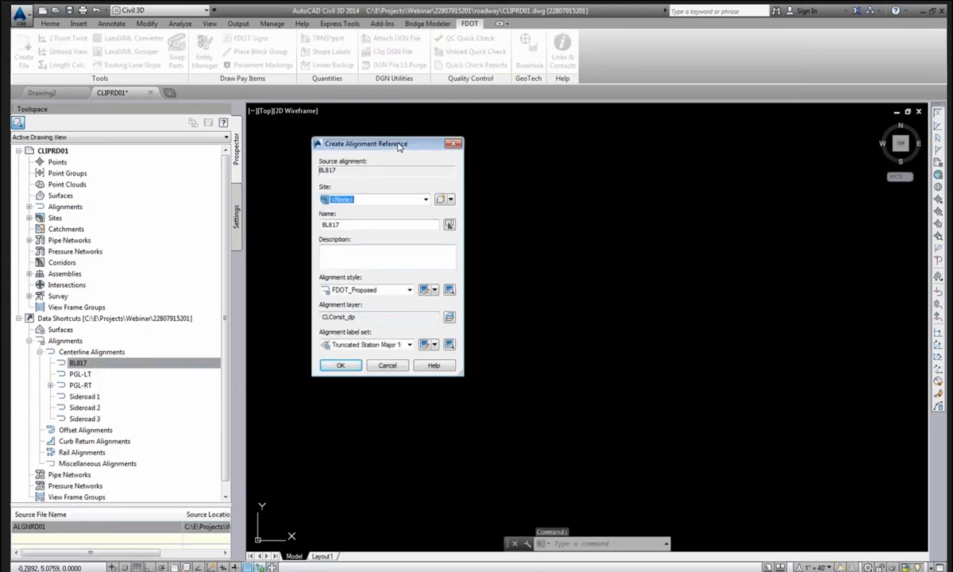
left_click_drag(401, 144, 407, 139)
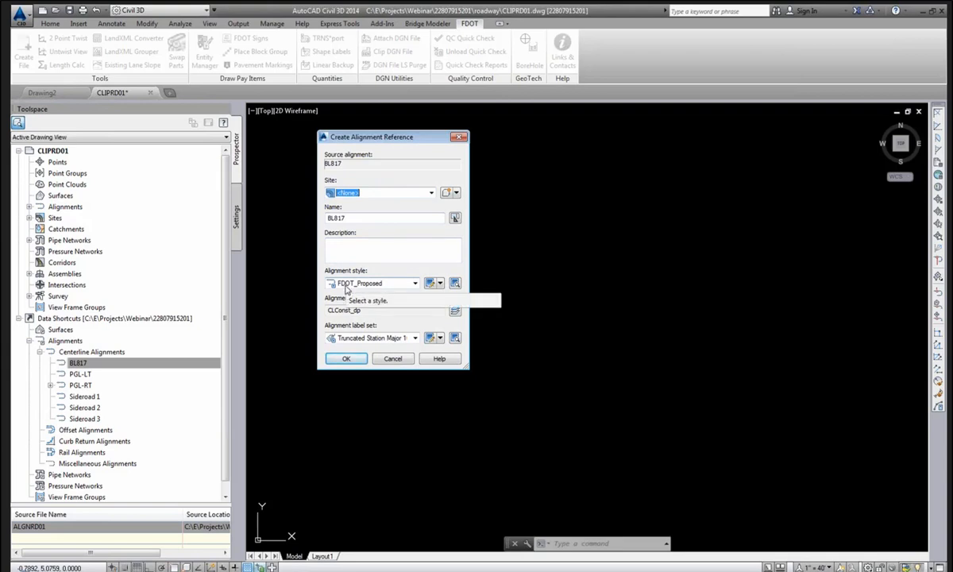
left_click(371, 283)
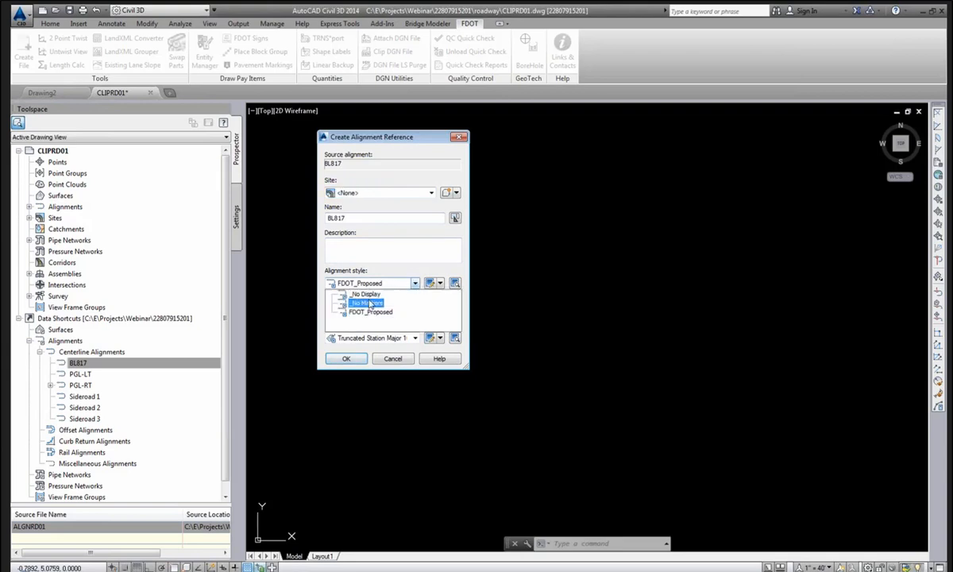
left_click(363, 310)
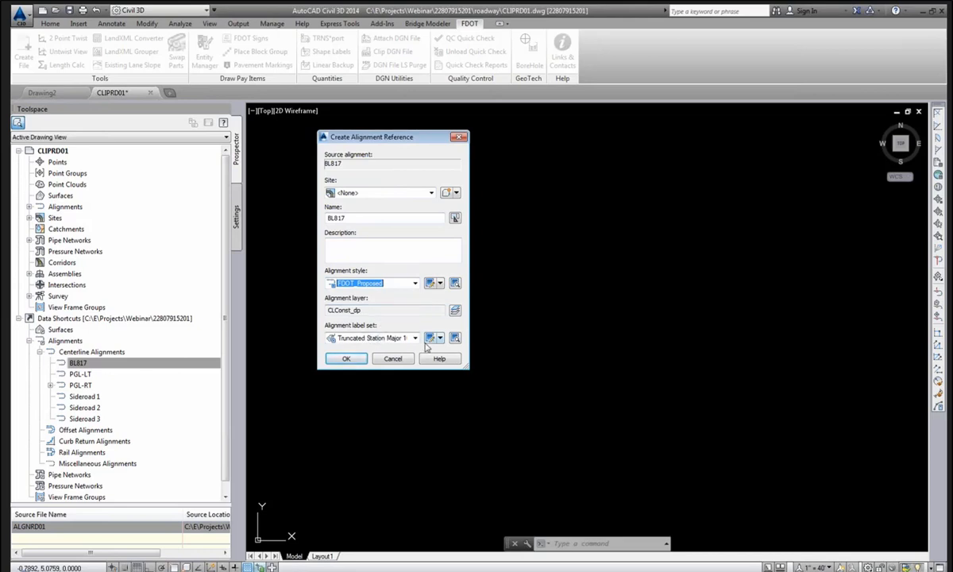
left_click(415, 338)
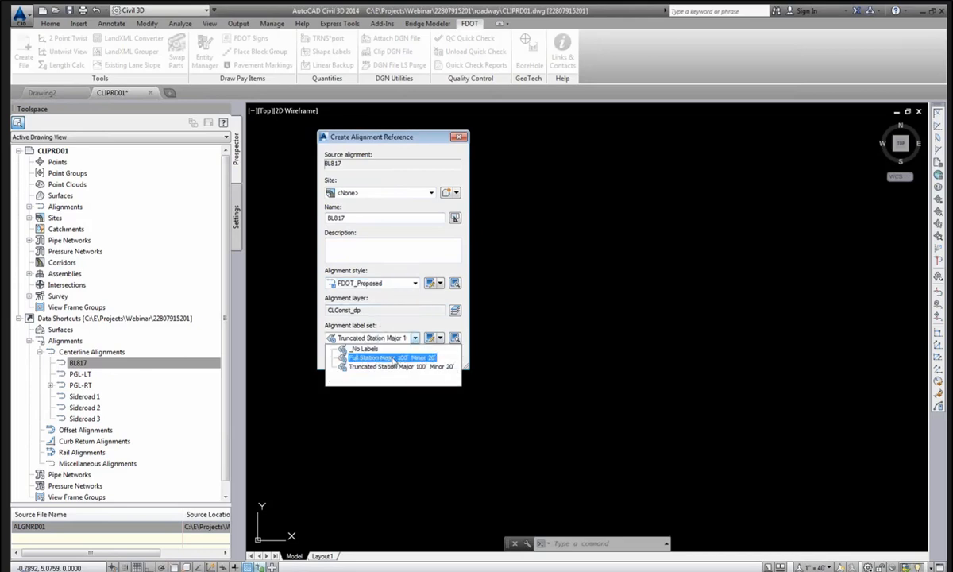
left_click(381, 357)
left_click(414, 339)
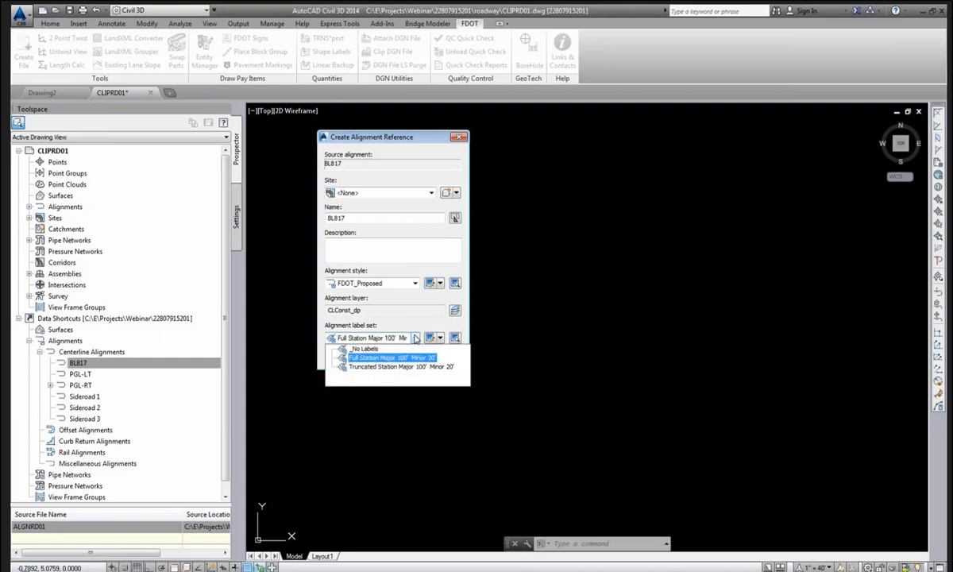
left_click(413, 336)
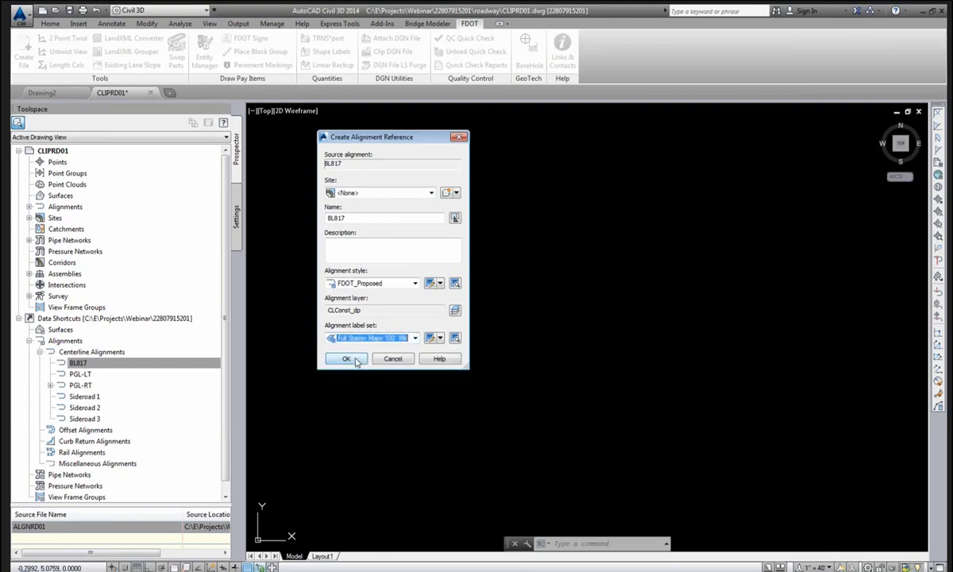
key("Return")
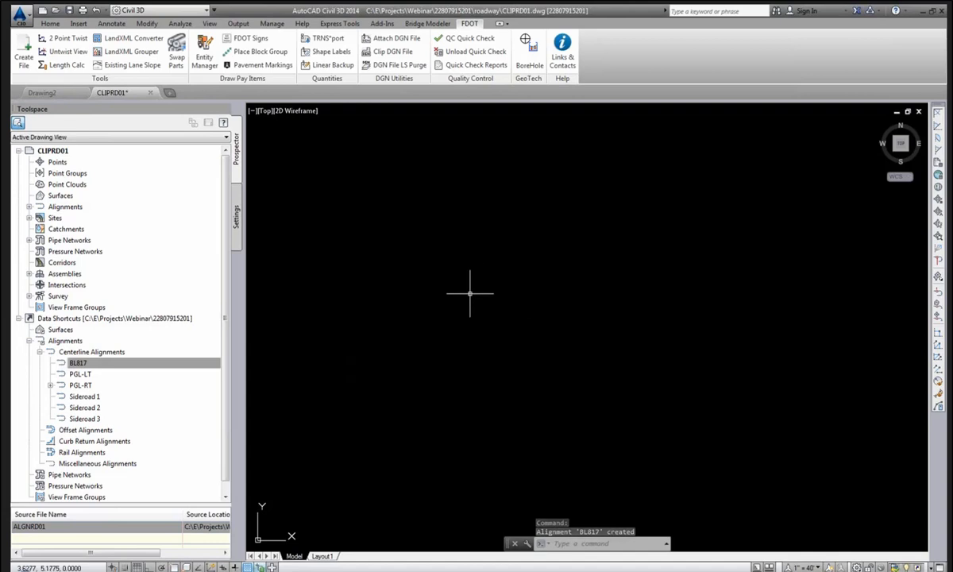
middle_click(469, 292)
middle_click(468, 292)
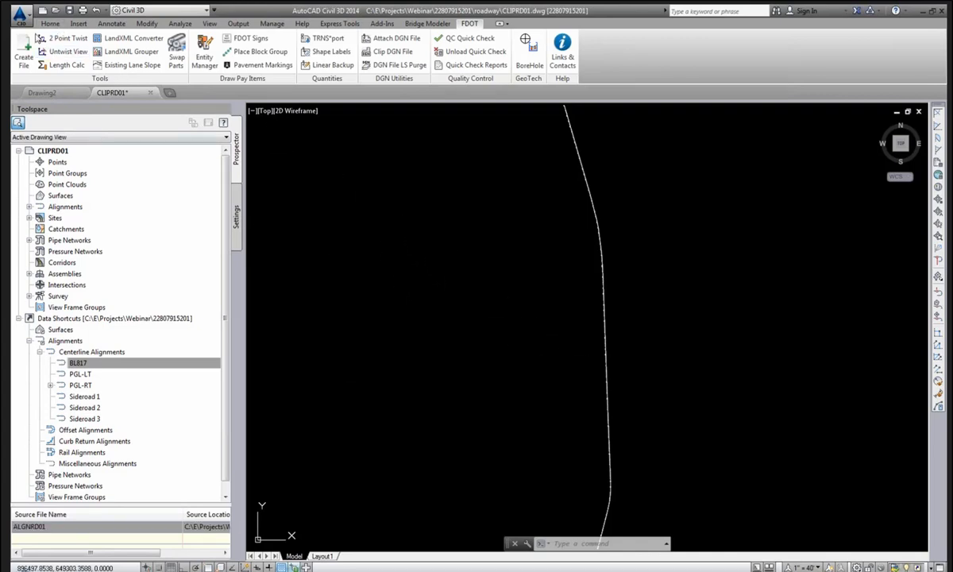
Make Xreference_dp the current layer and show the Insert tab's reference tools.
left_click(50, 25)
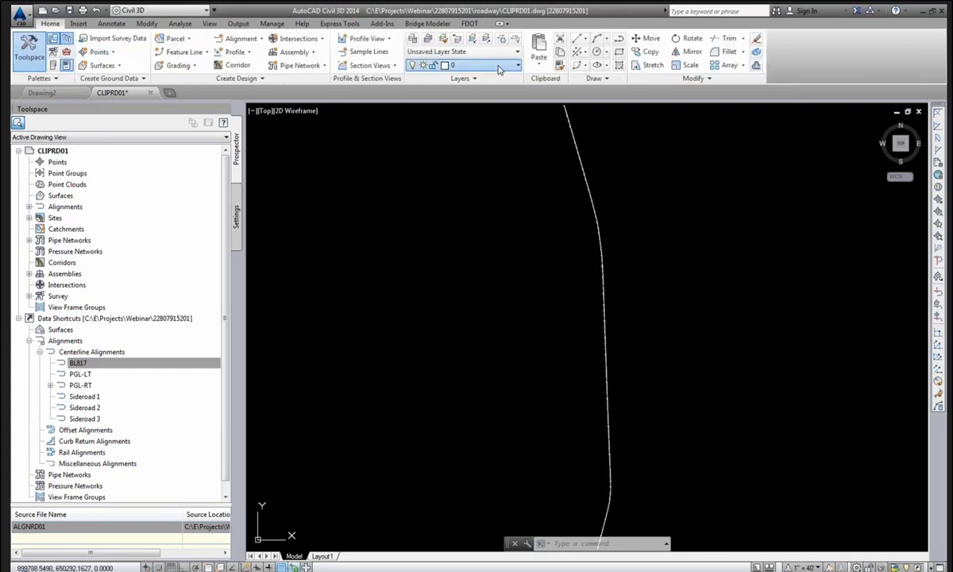
left_click(468, 64)
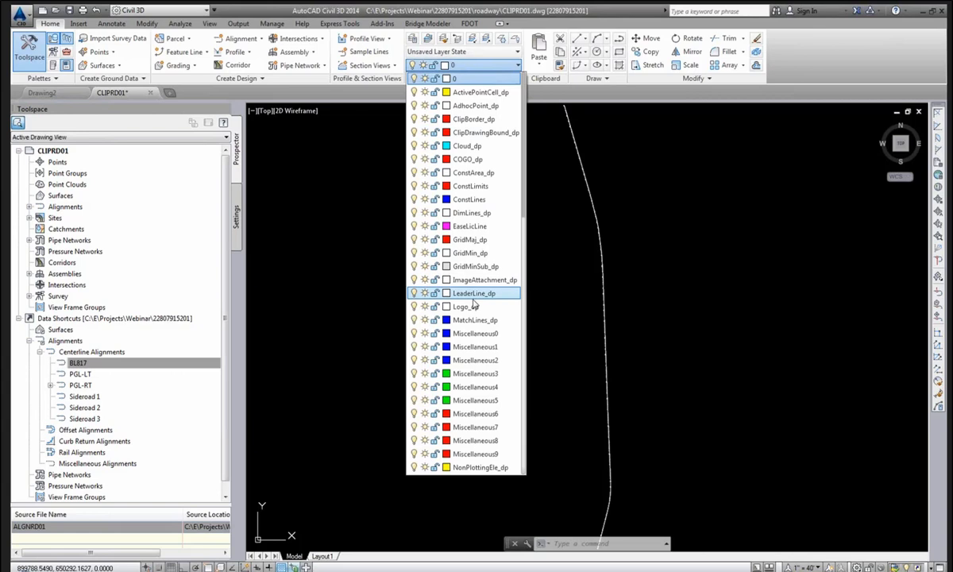
scroll(474, 304, "down", 10)
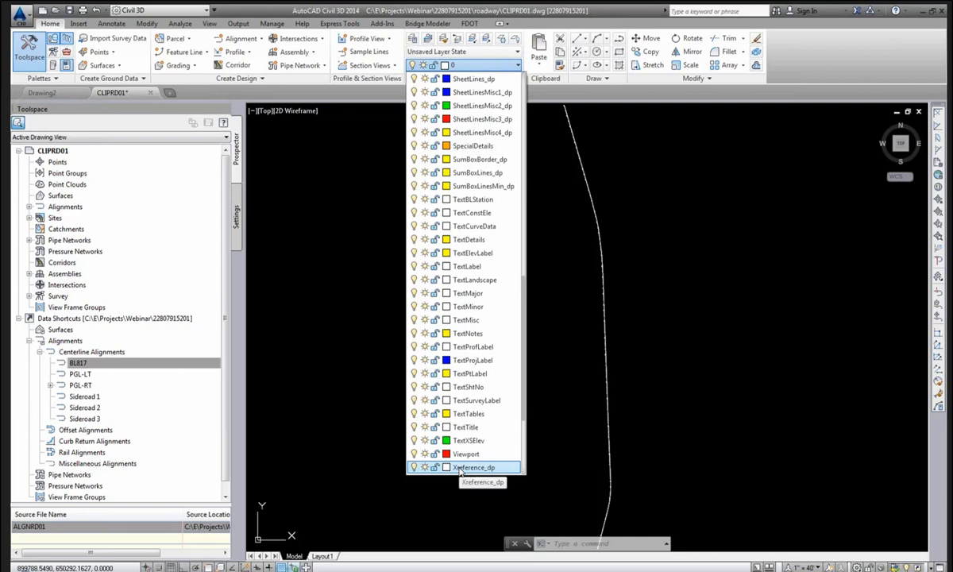
left_click(460, 468)
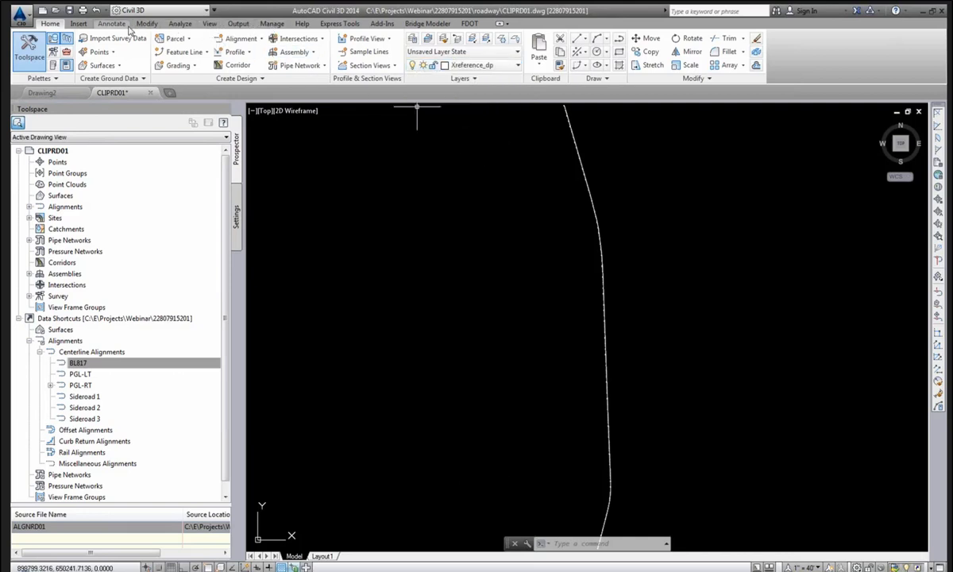
left_click(80, 24)
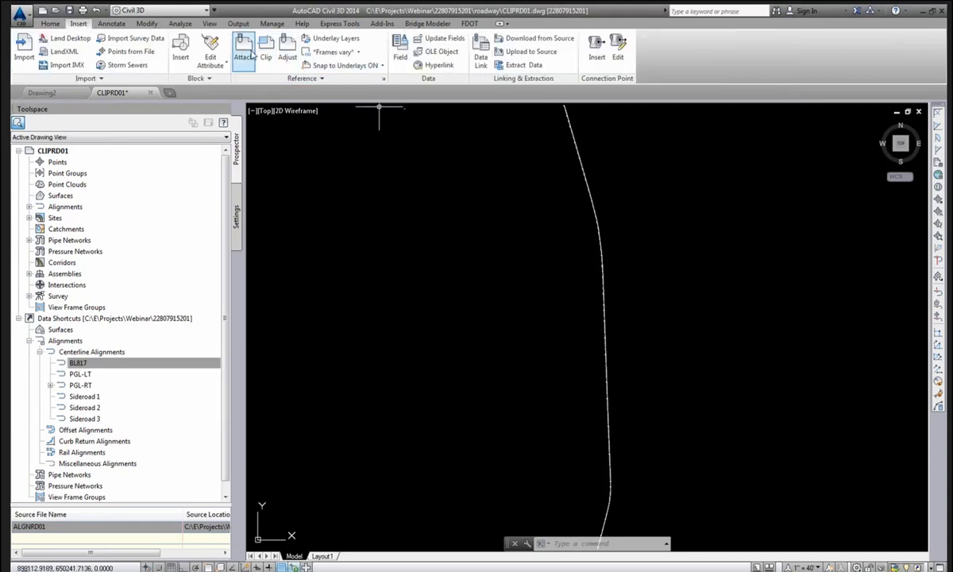
Browse to the project's Roadway folder and choose DSGNRD01.DWG as the drawing to attach.
left_click(244, 47)
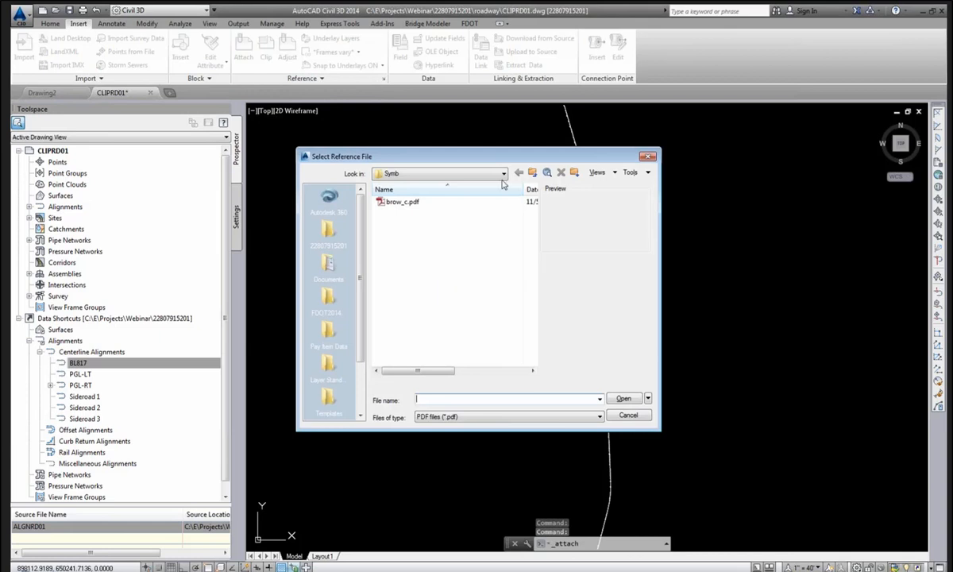
left_click(501, 175)
left_click(474, 239)
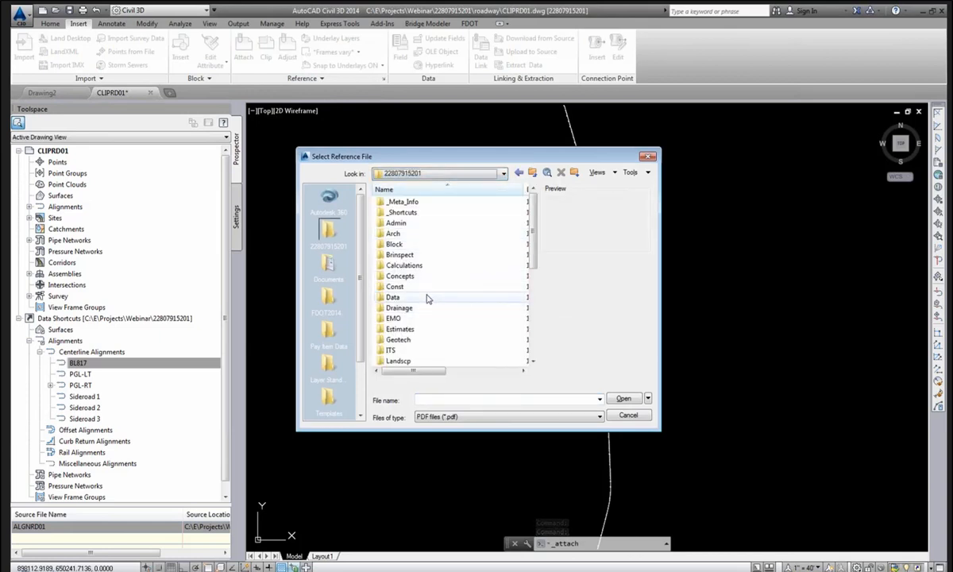
left_click(421, 298)
scroll(421, 301, "down", 3)
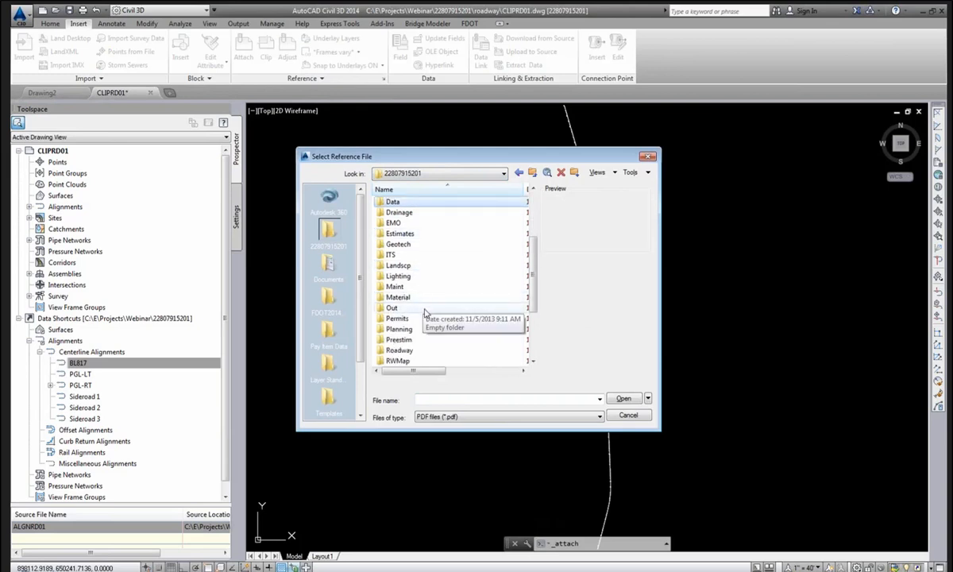
double_click(426, 355)
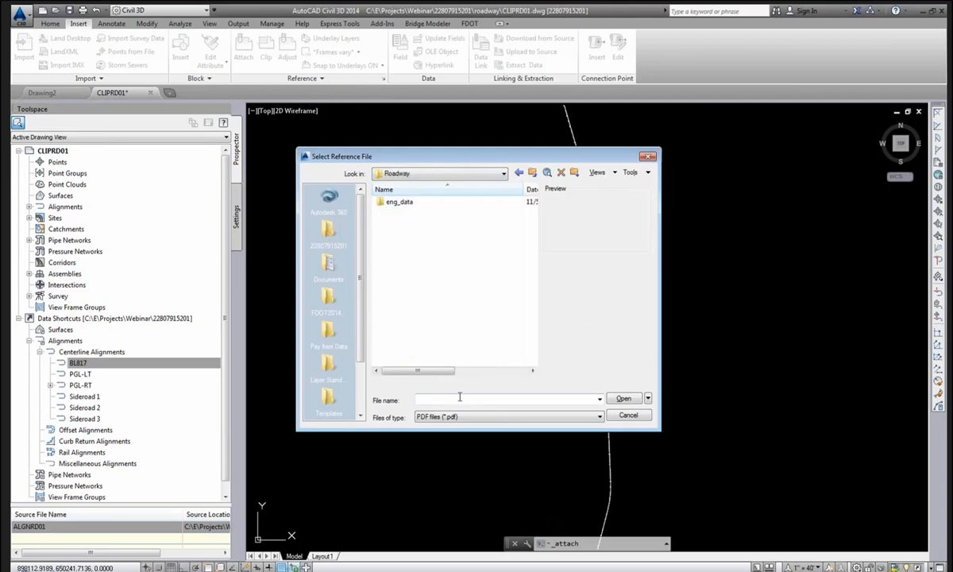
left_click(481, 419)
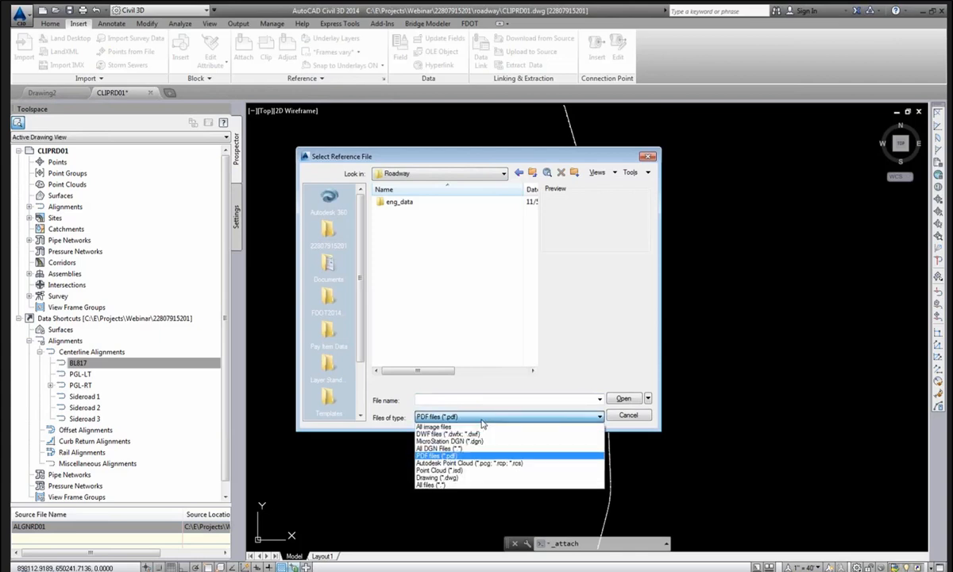
left_click(471, 477)
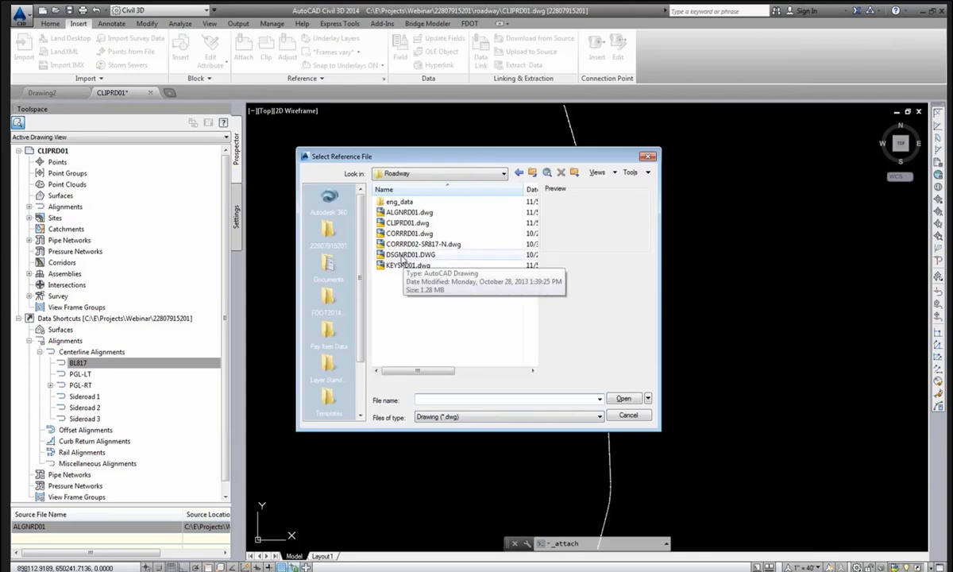
left_click(401, 256)
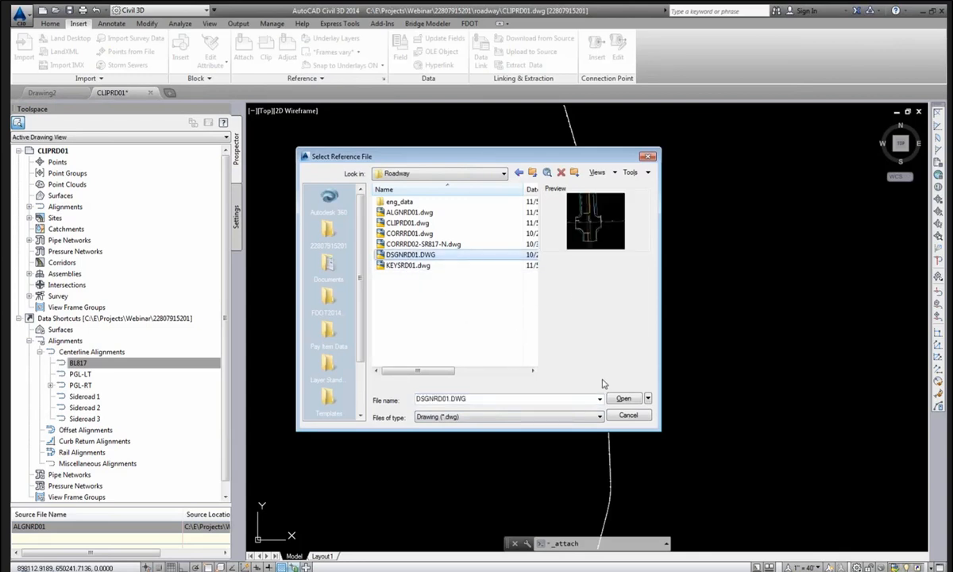
left_click(622, 398)
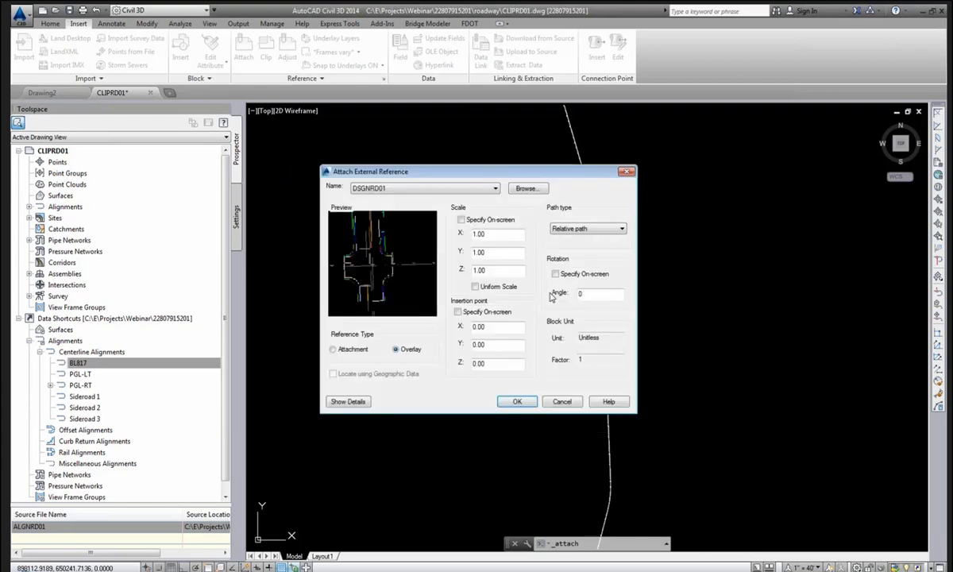
Attach DSGNRD01 as an Overlay reference and pan along the road.
left_click_drag(479, 177, 479, 168)
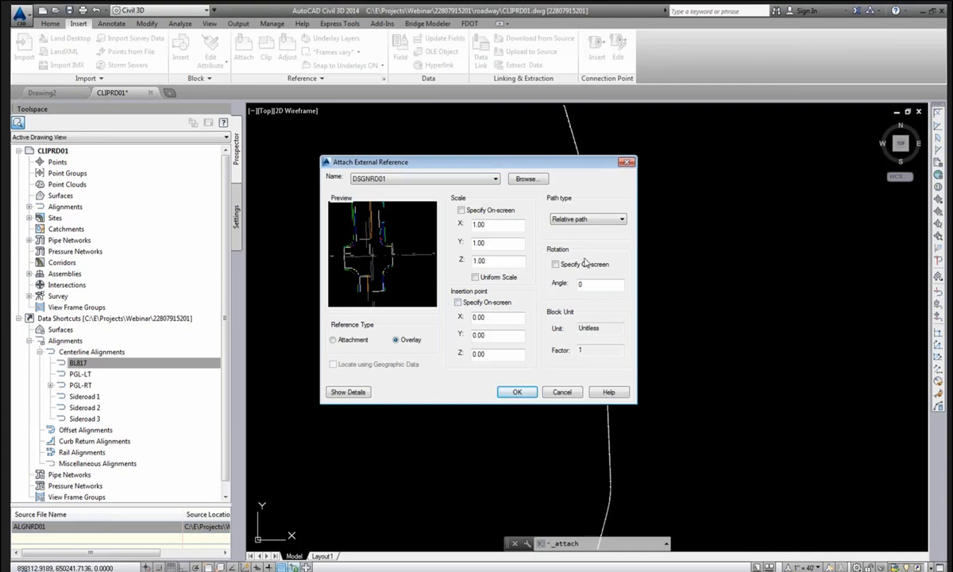
left_click(518, 394)
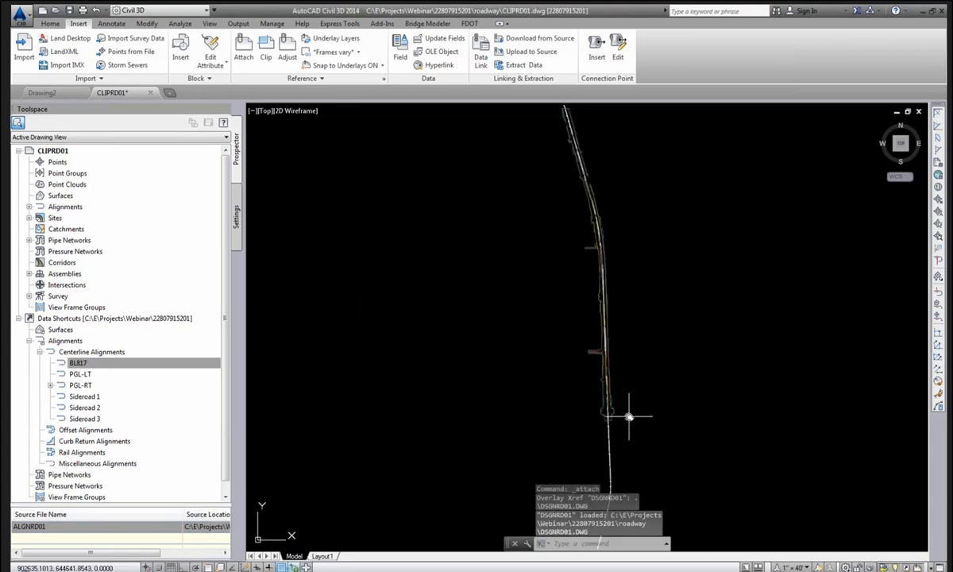
scroll(629, 416, "up", 6)
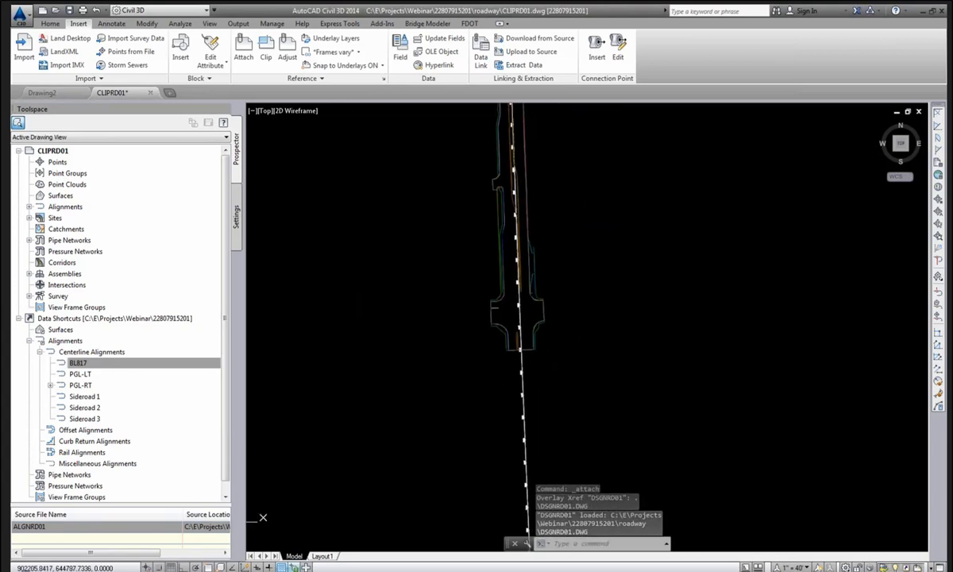
scroll(521, 326, "up", 4)
scroll(520, 326, "down", 4)
middle_click_drag(476, 263, 523, 352)
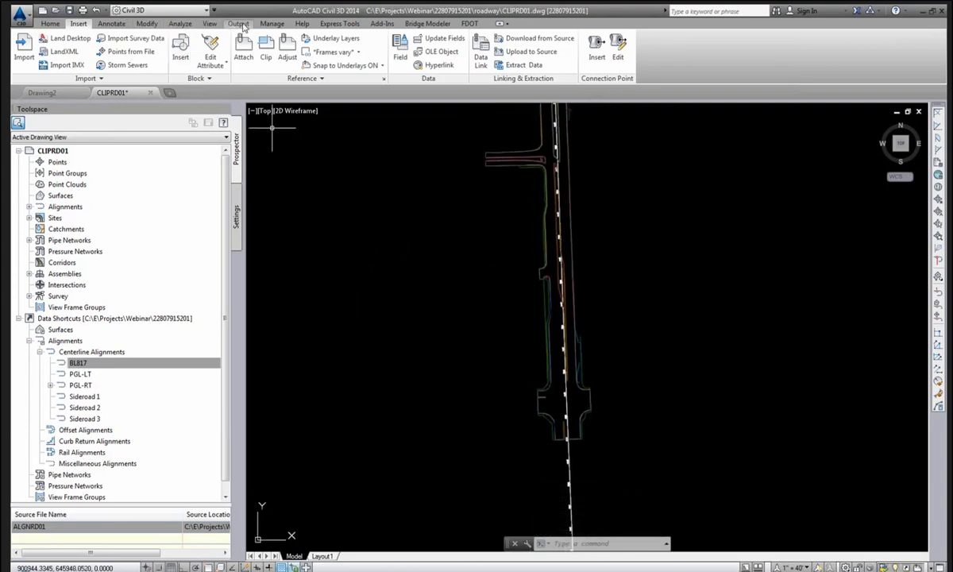
Launch Create View Frames for alignment BL817 and choose a user-specified station range.
left_click(240, 25)
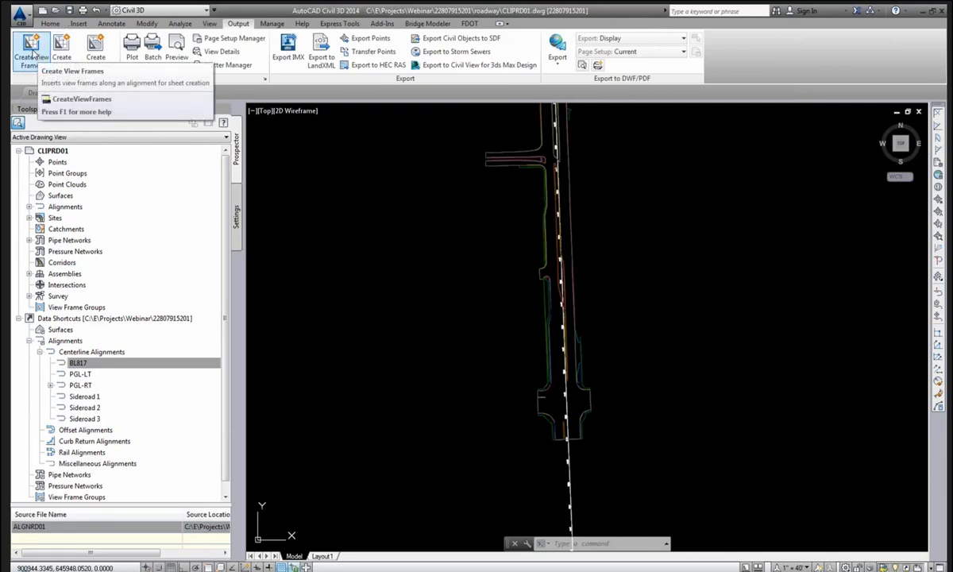
left_click(33, 54)
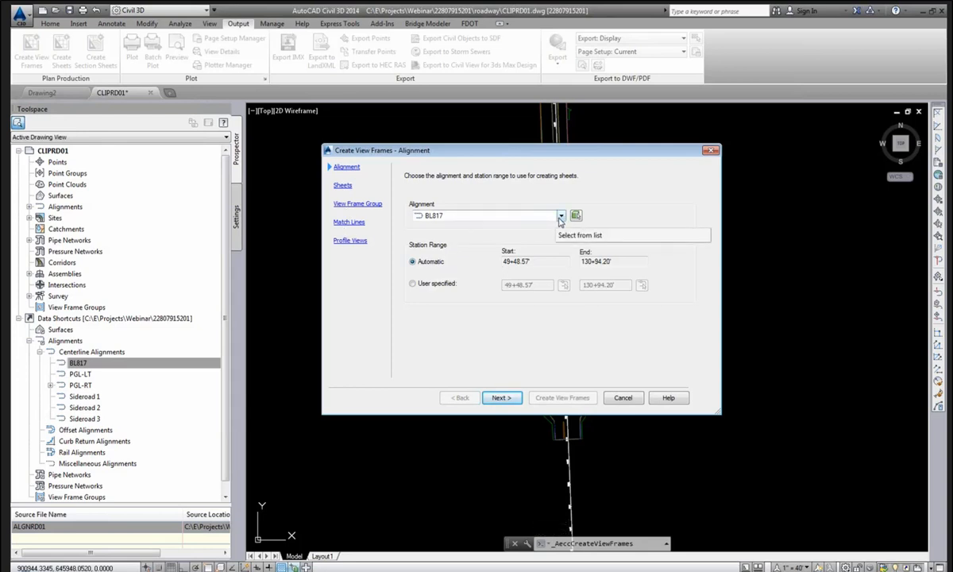
left_click(560, 217)
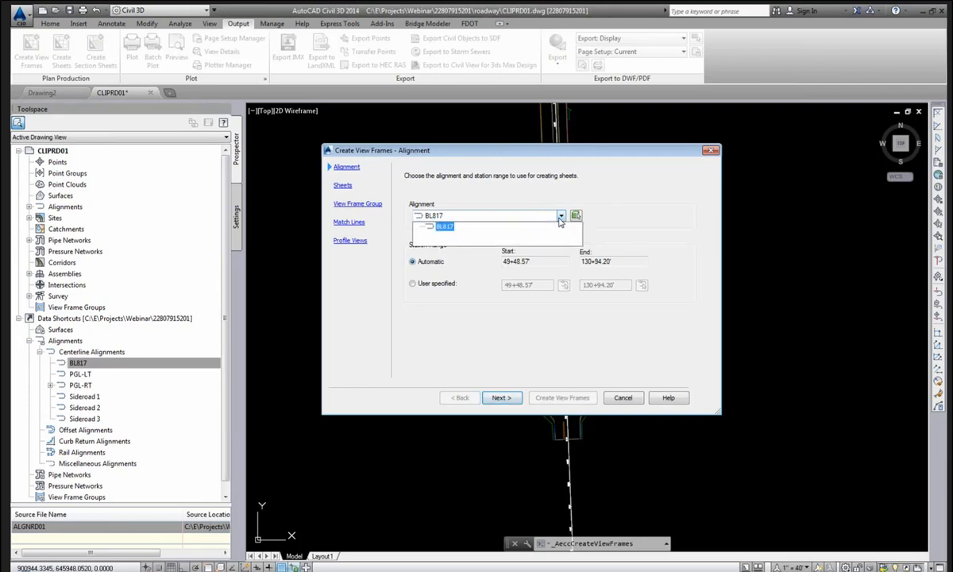
left_click(560, 217)
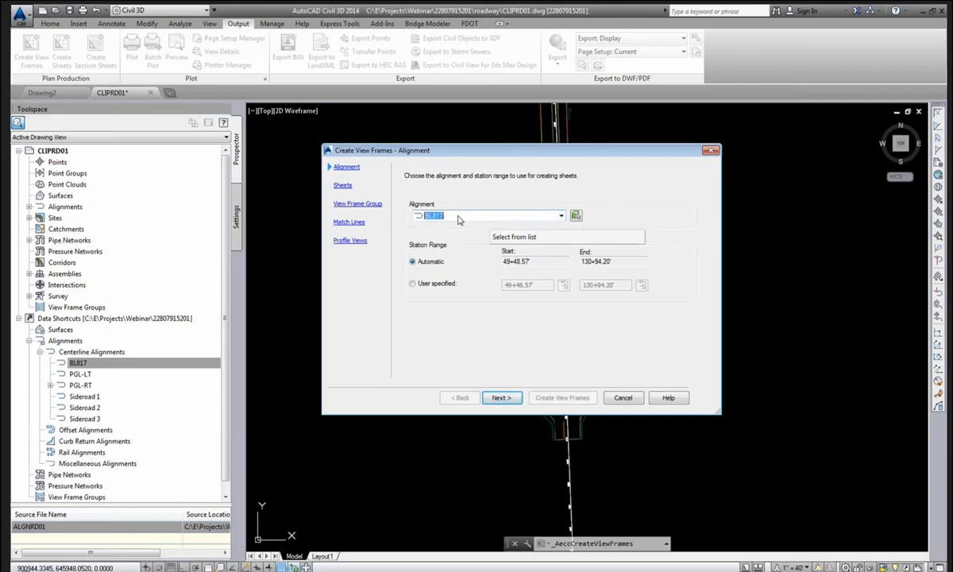
left_click(561, 215)
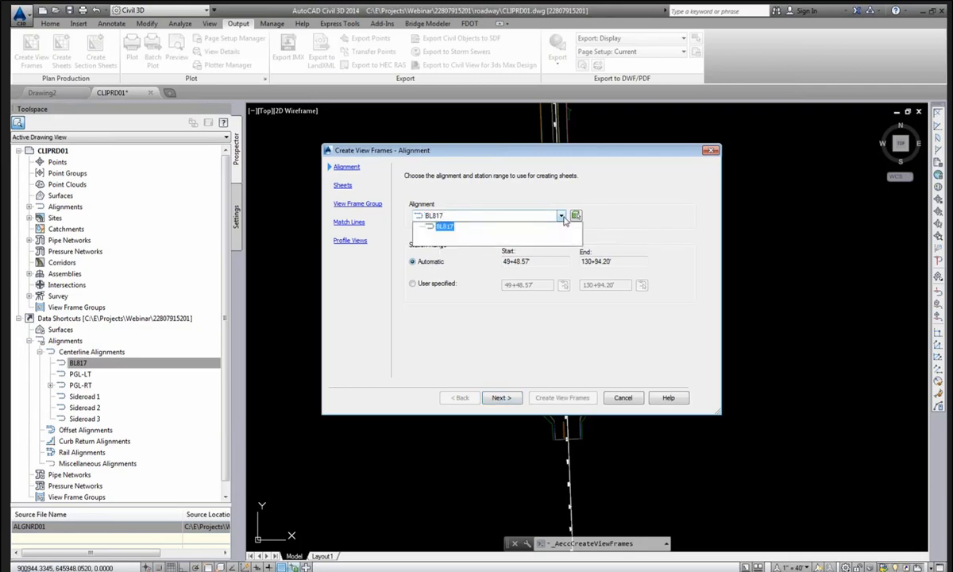
left_click(560, 221)
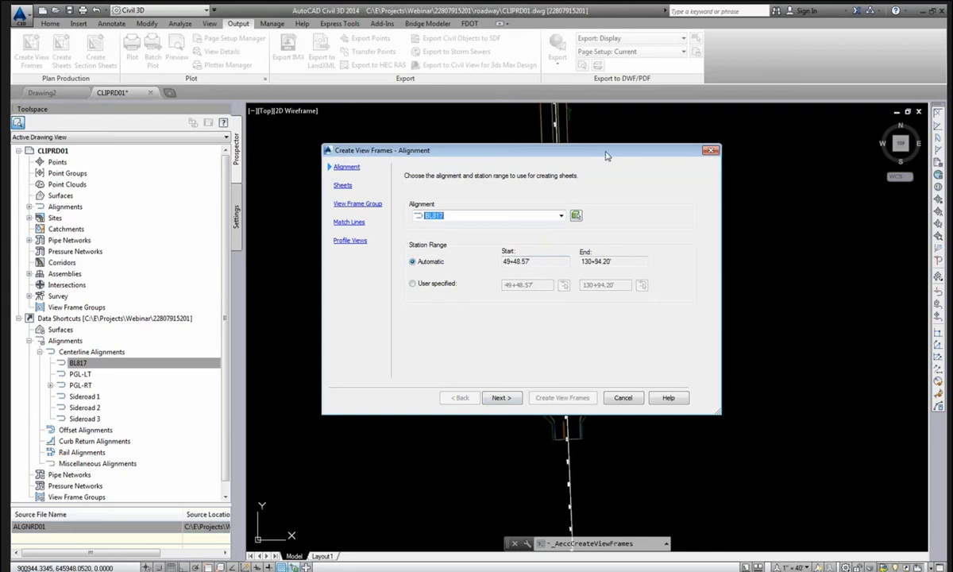
left_click_drag(568, 147, 336, 119)
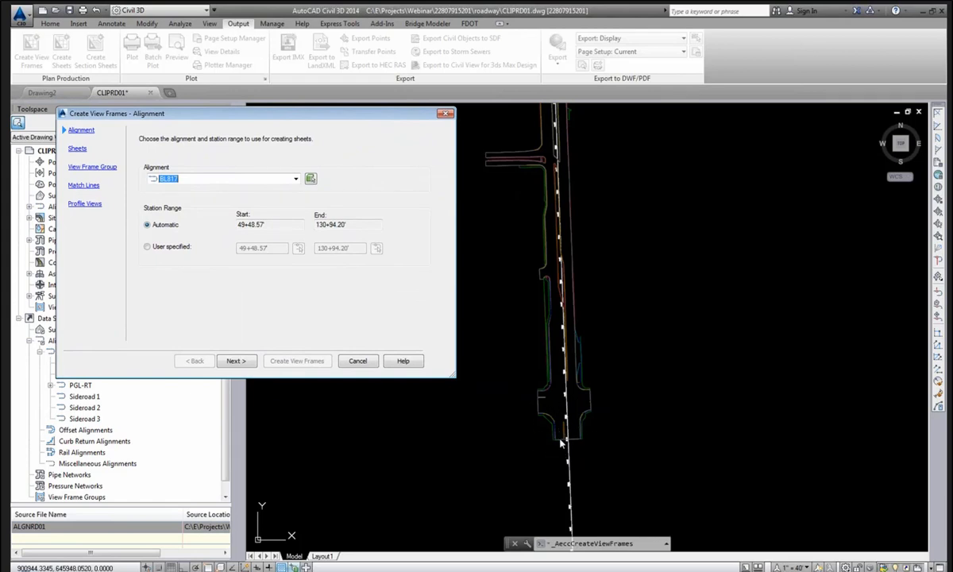
left_click(185, 246)
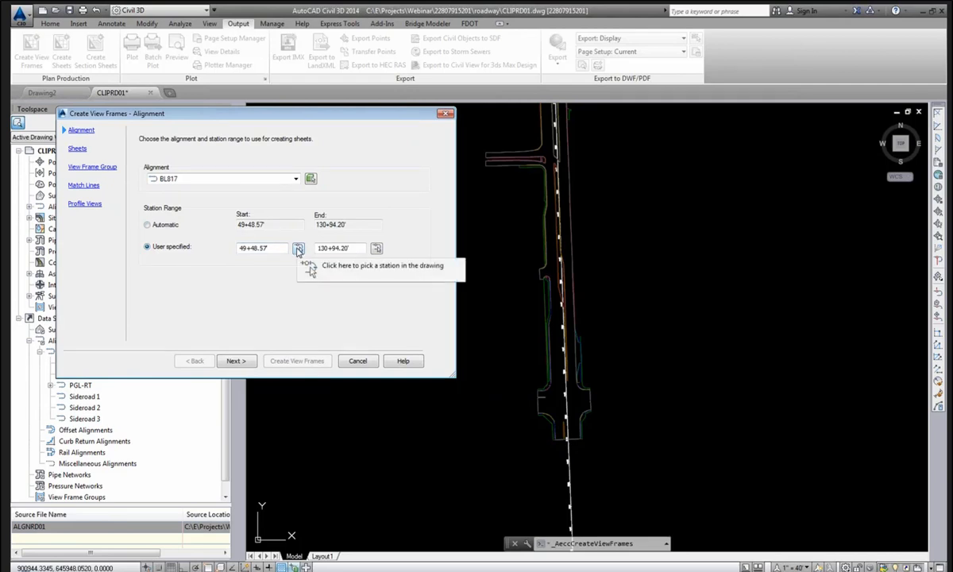
Set the start station to 73+00.00' using an intersection snap in the drawing.
left_click(298, 250)
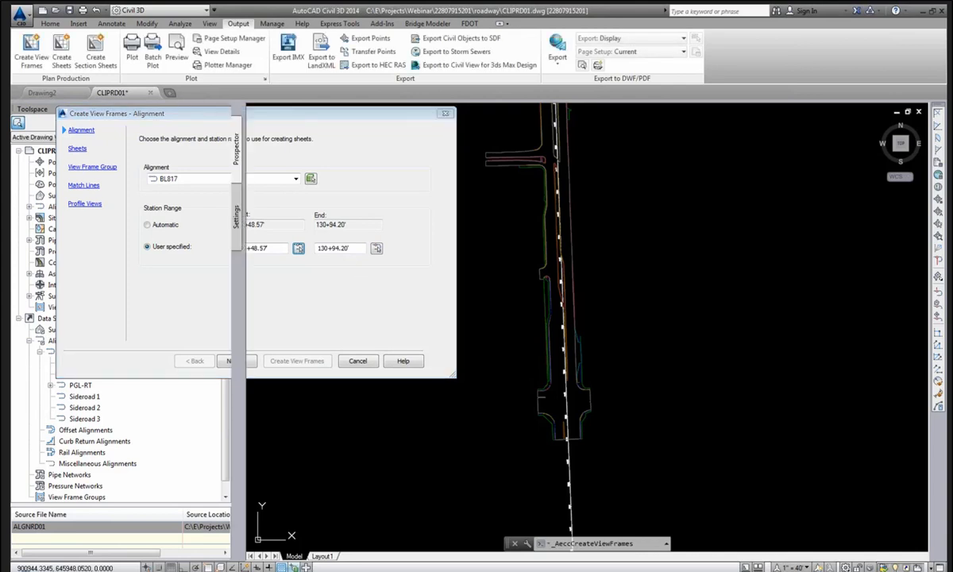
scroll(567, 433, "up", 5)
mouse_move(568, 432)
middle_mouse_down()
mouse_move(547, 263)
mouse_move(544, 274)
middle_mouse_up()
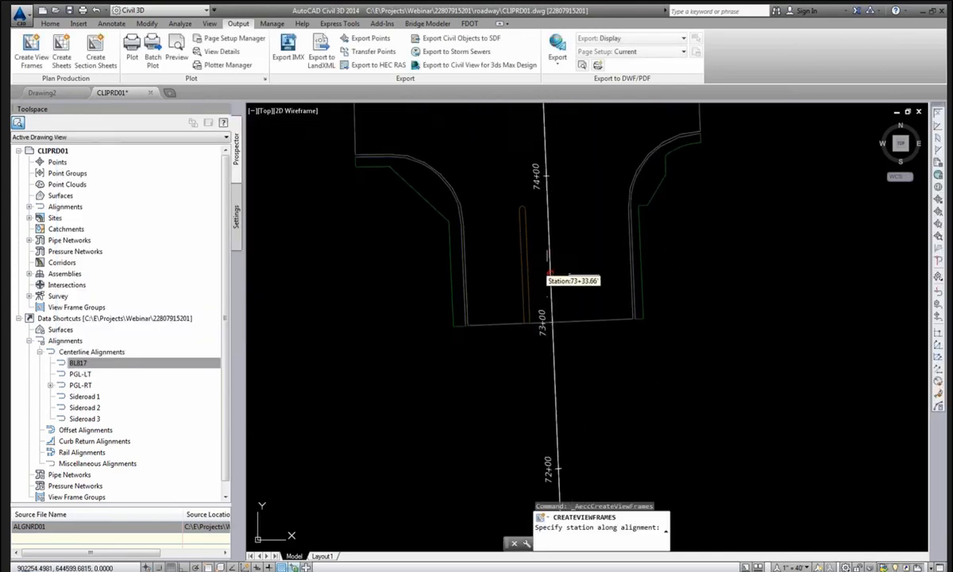
right_click(541, 237, "shift")
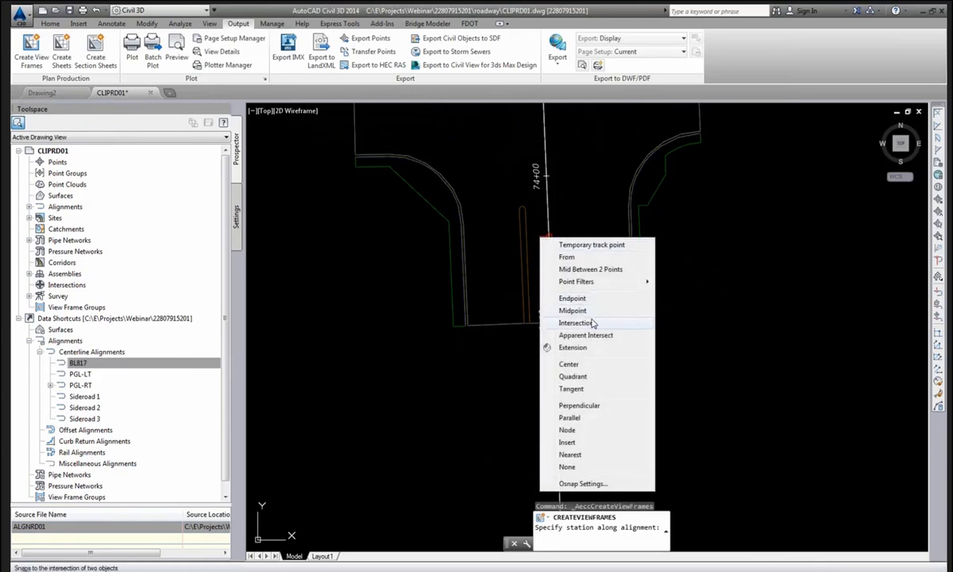
left_click(575, 322)
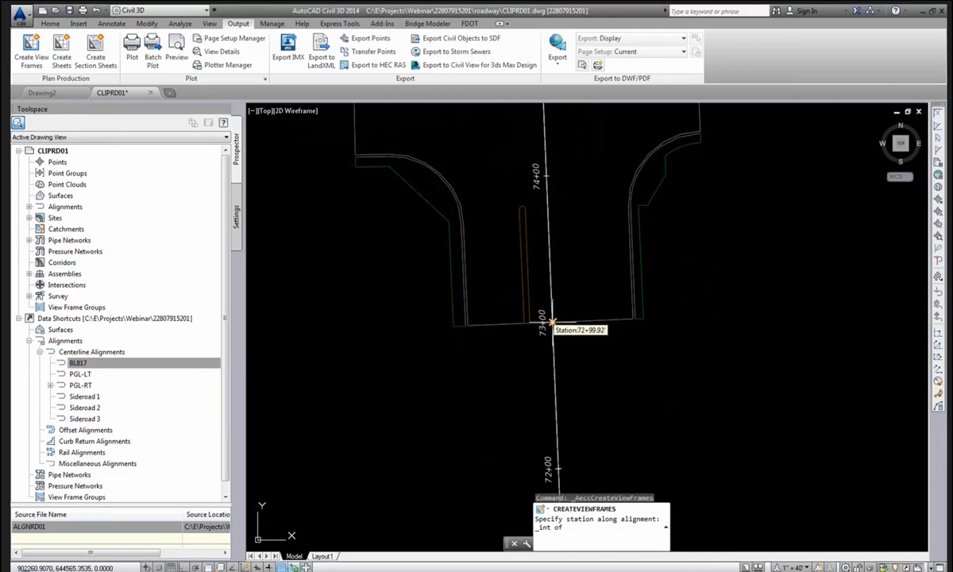
left_click(553, 323)
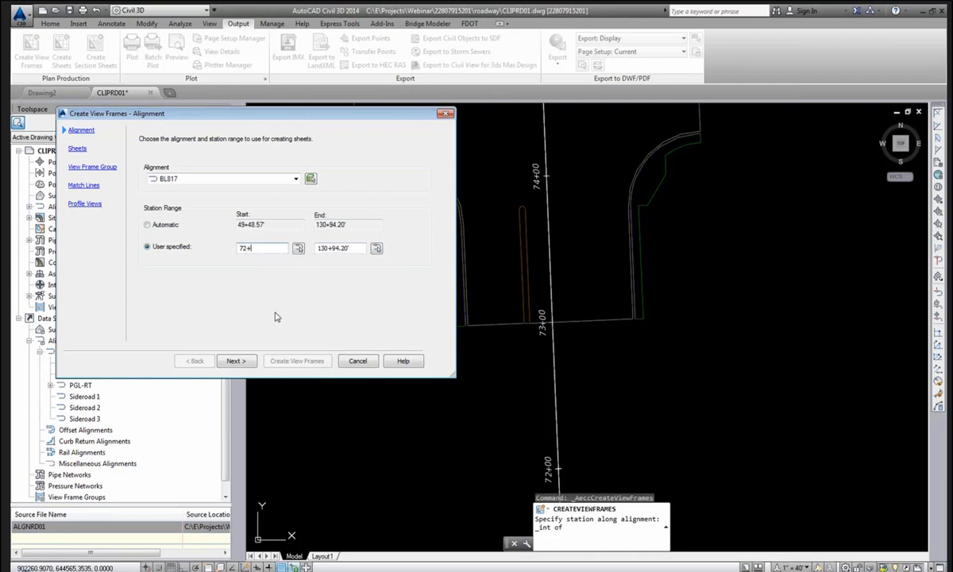
type("73")
Set the end station to 130+32.22' at the alignment–boundary intersection.
left_click(375, 248)
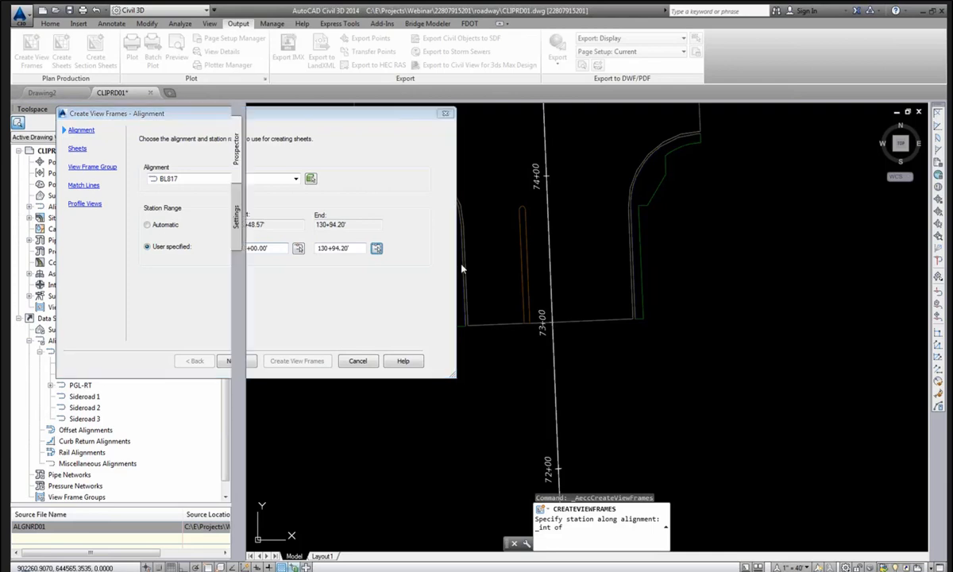
scroll(517, 266, "down", 5)
scroll(522, 411, "up", 5)
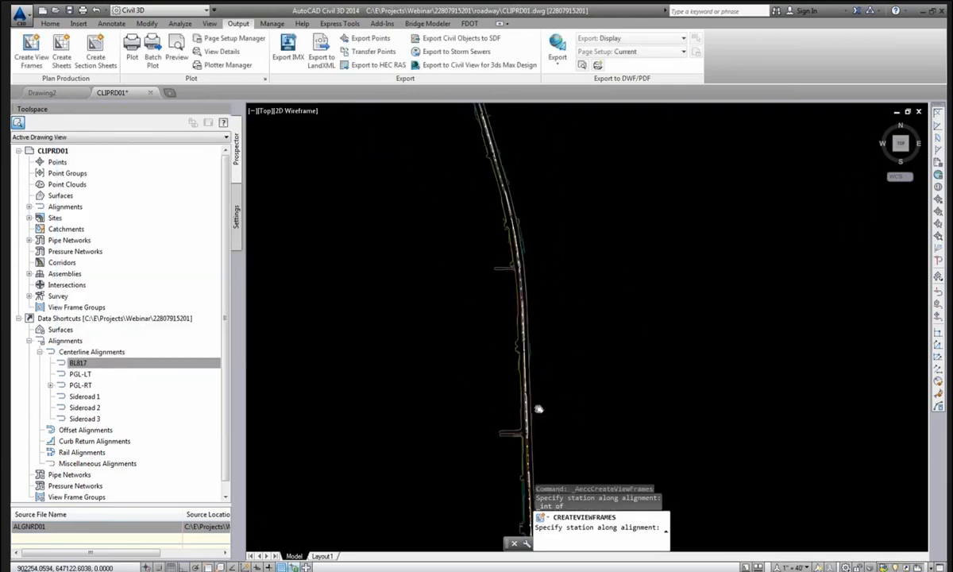
scroll(465, 236, "up", 6)
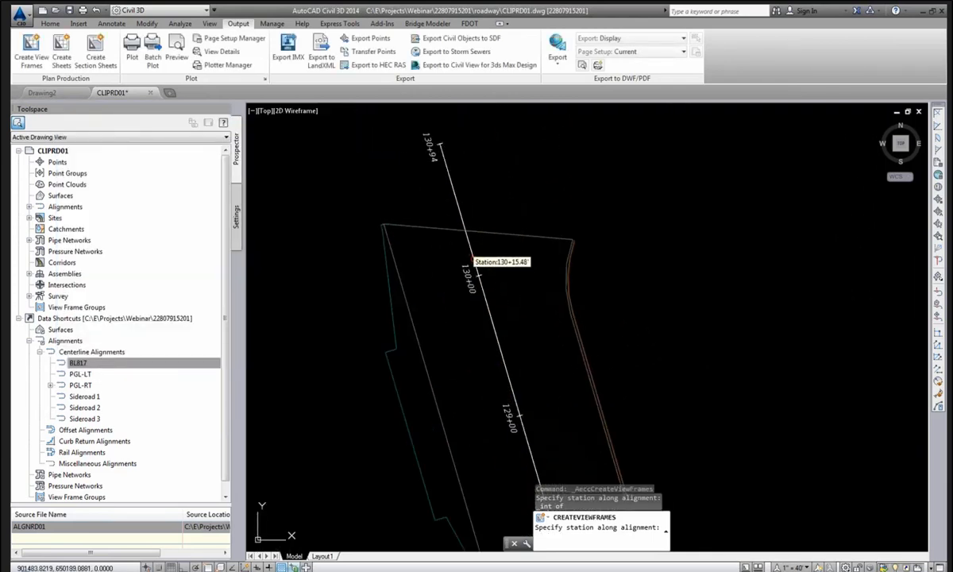
middle_click_drag(560, 236, 558, 304)
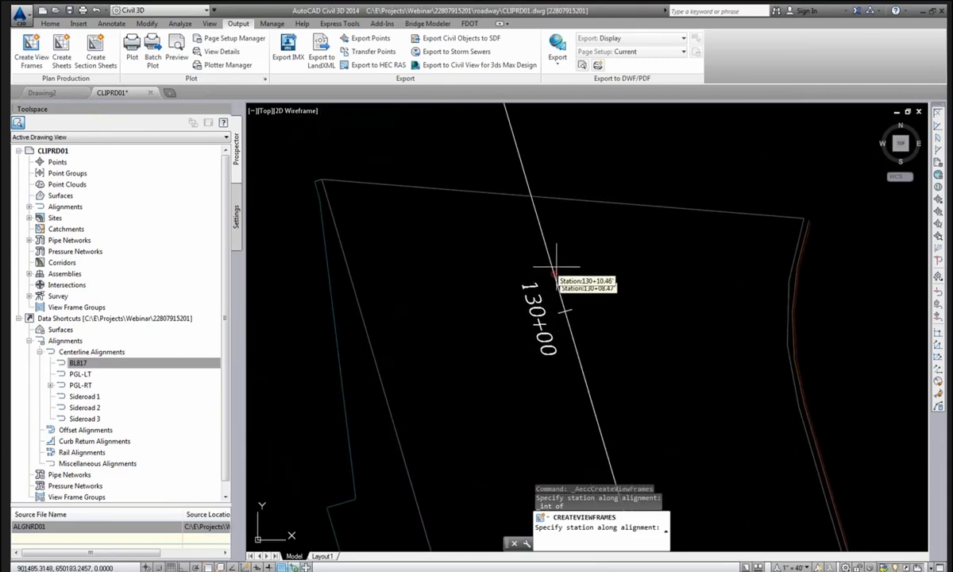
scroll(558, 267, "down", 2)
right_click(546, 183, "shift")
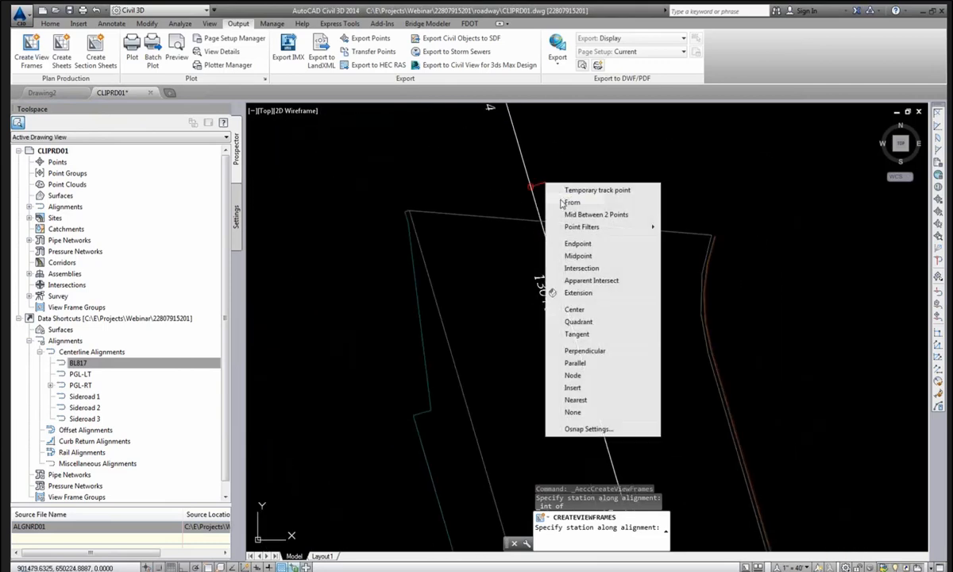
left_click(552, 268)
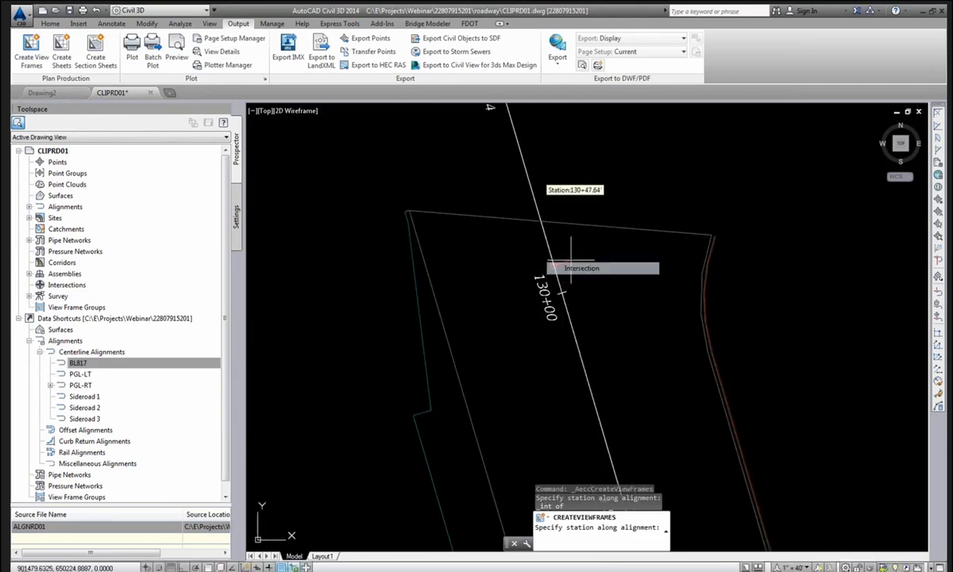
left_click(541, 221)
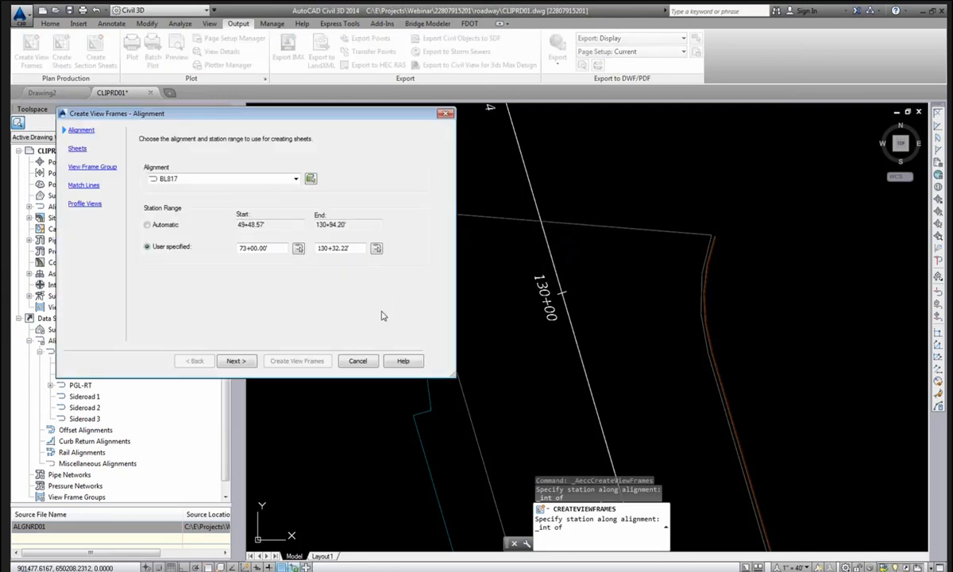
Choose Plan only sheets and browse for the sheet template layout.
left_click(235, 360)
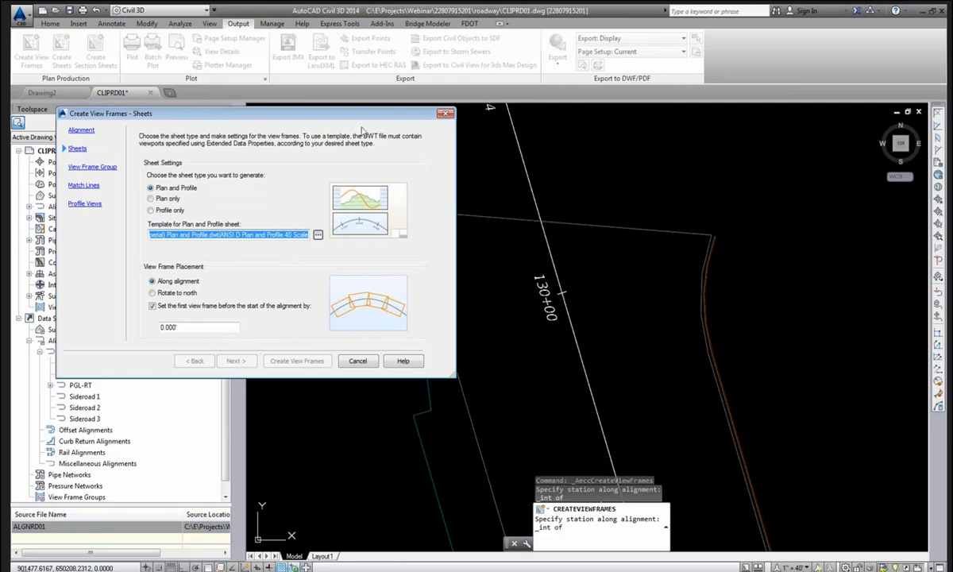
left_click_drag(331, 113, 439, 115)
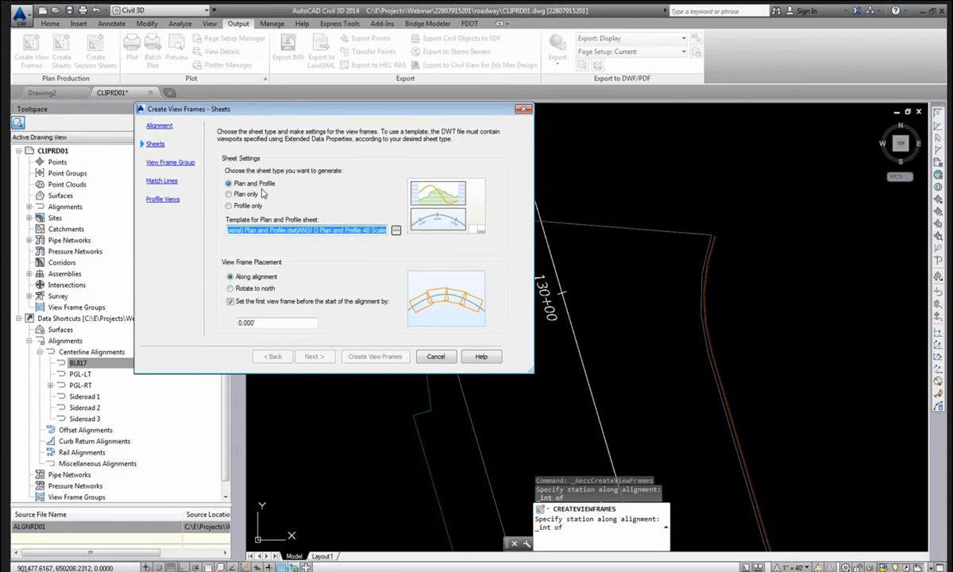
left_click(242, 193)
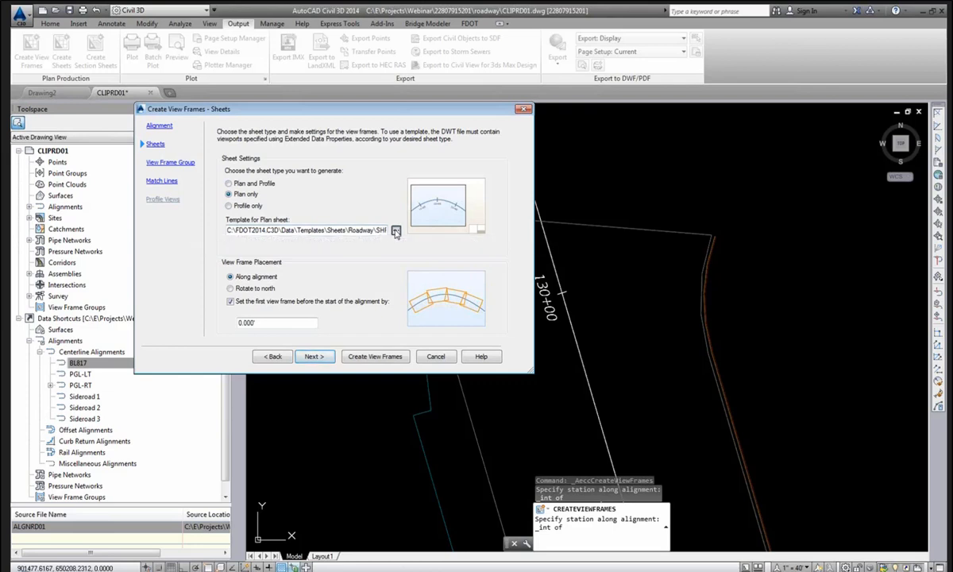
left_click(396, 230)
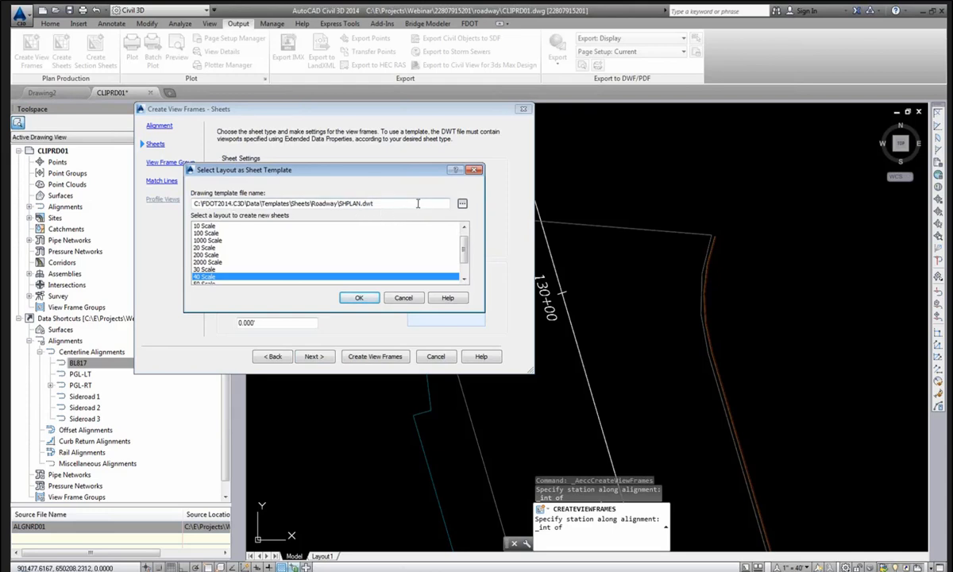
Use the 40 Scale layout from Templates\Sheets\Roadway\SHPLAN.dwt for plan sheets.
left_click(462, 206)
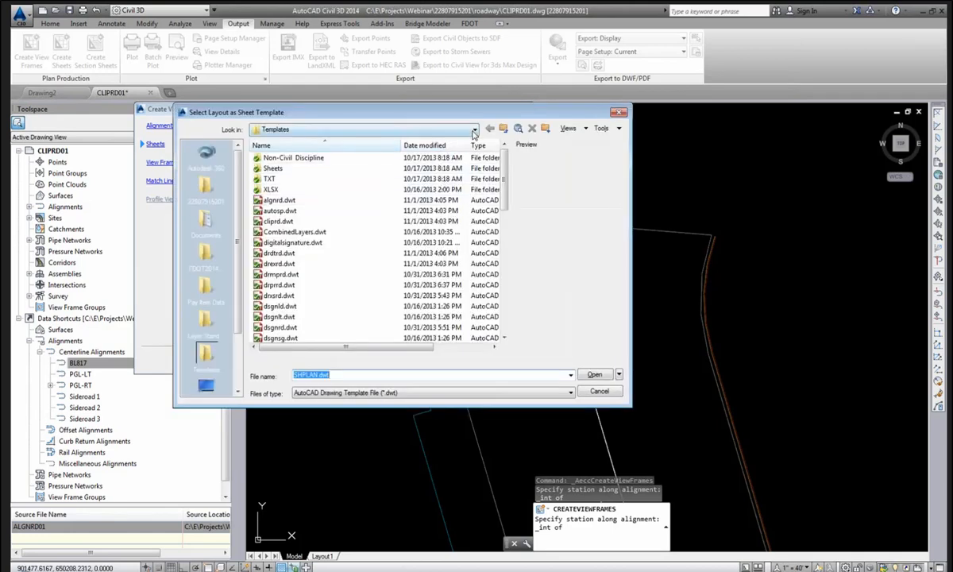
left_click(474, 130)
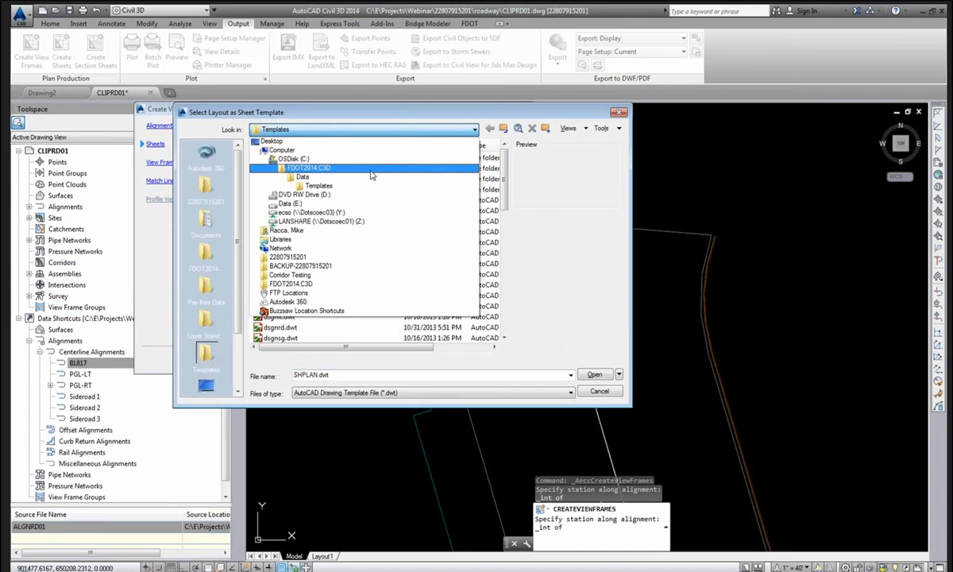
left_click(363, 186)
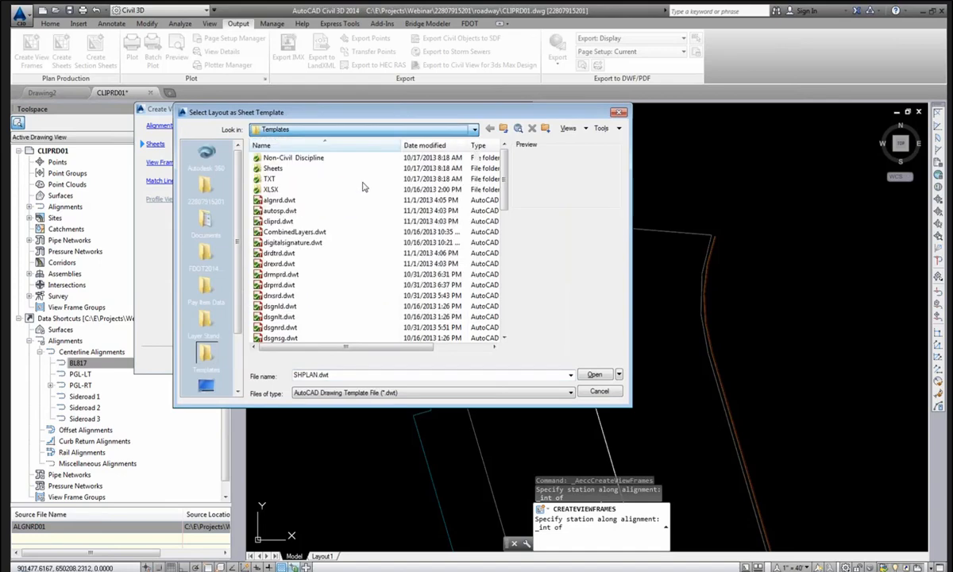
double_click(325, 168)
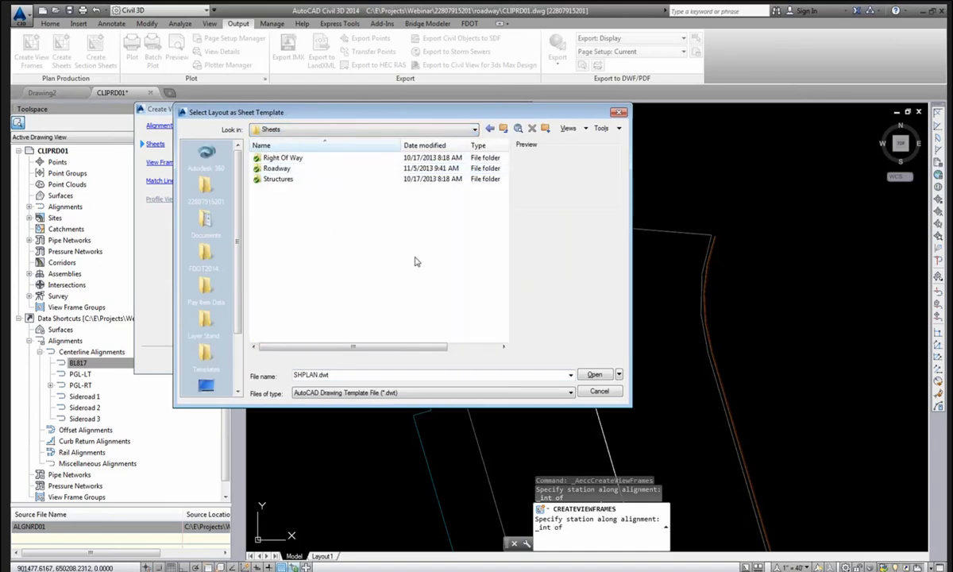
double_click(318, 169)
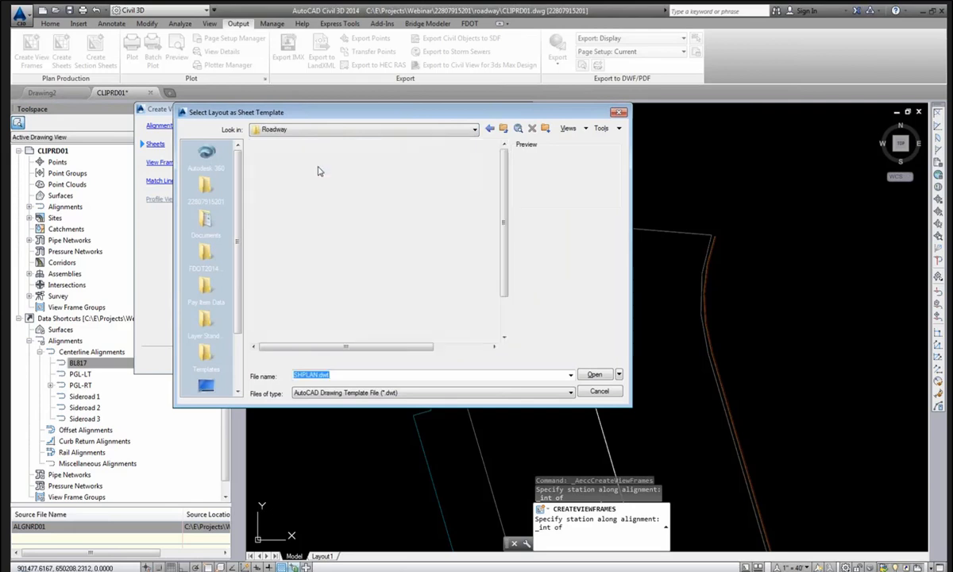
left_click(594, 374)
left_click(446, 277)
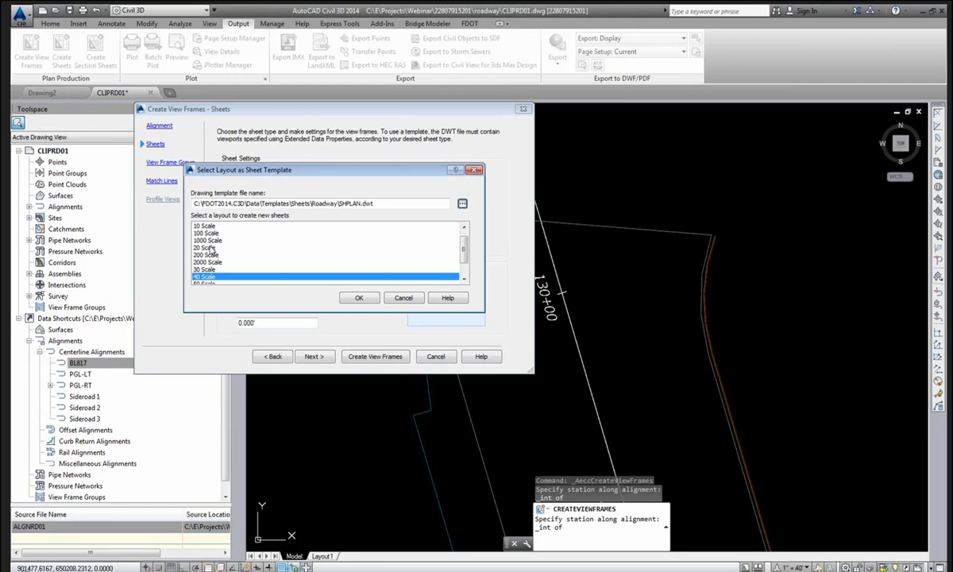
left_click(199, 247)
left_click(206, 277)
scroll(231, 278, "down", 1)
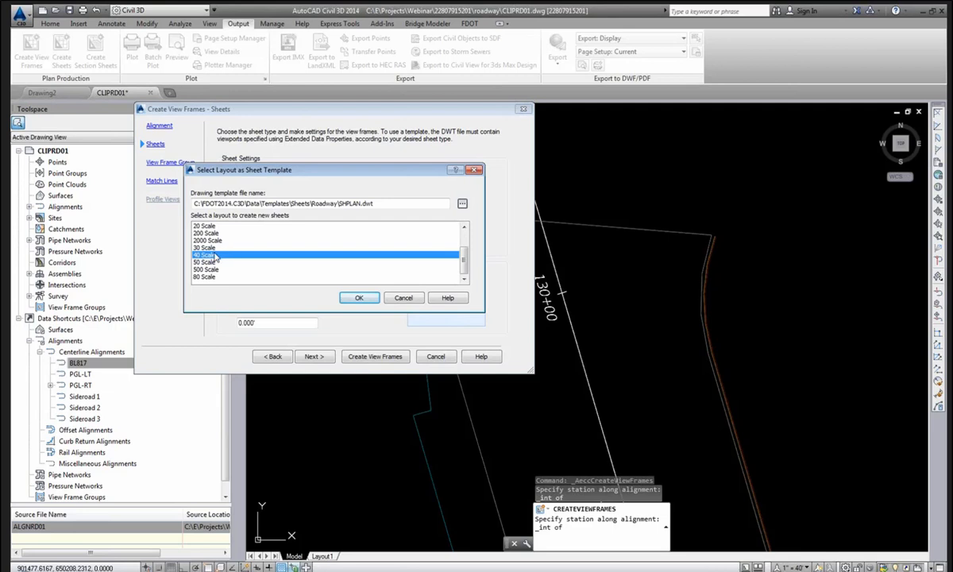
left_click(358, 298)
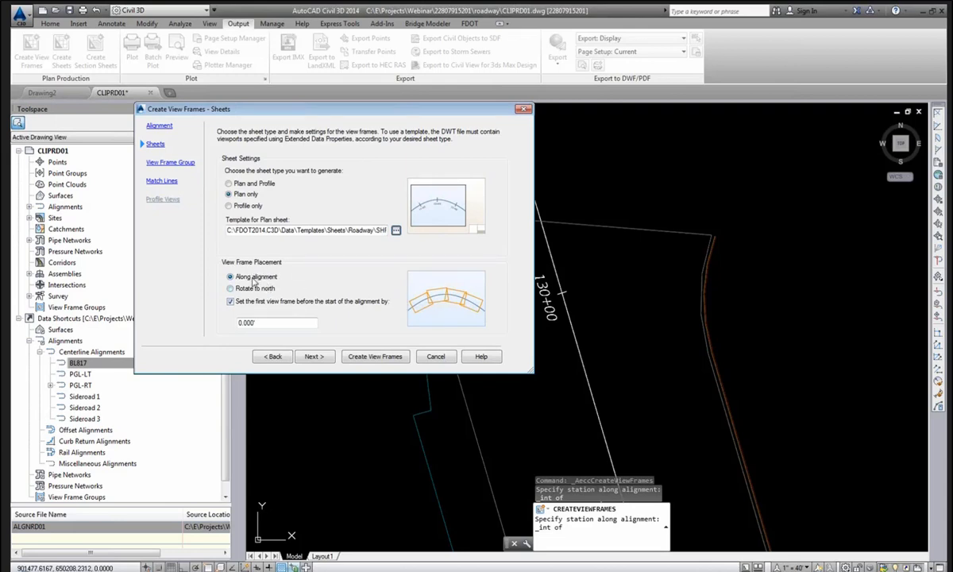
Keep view frames along the alignment and set the first frame offset to 10.
left_click(252, 289)
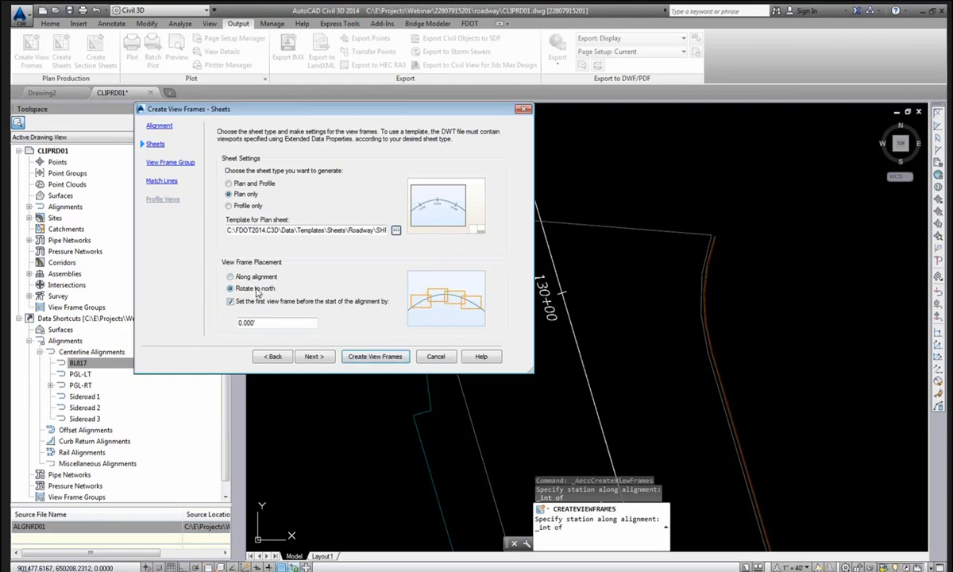
left_click(258, 278)
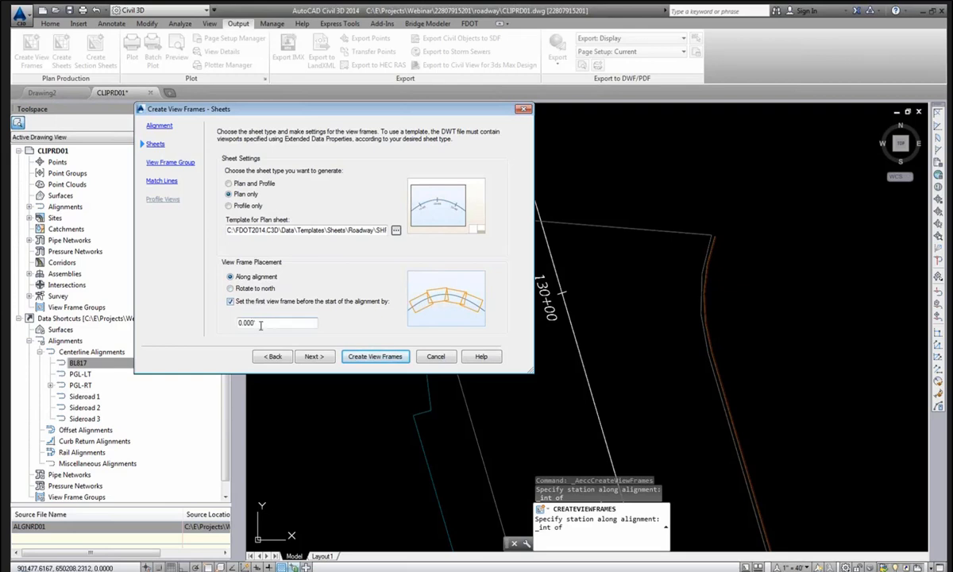
double_click(261, 325)
type("10")
Name the group 'PLAN - 40 SCALE-<[Alignment Name]>' and delete the <[Next Counter]> frame name.
left_click(312, 358)
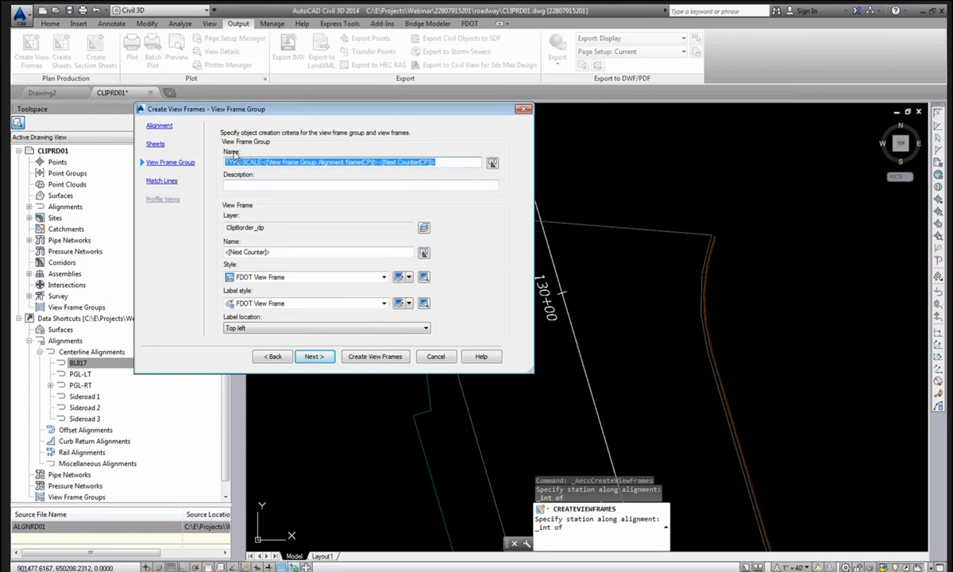
left_click(241, 162)
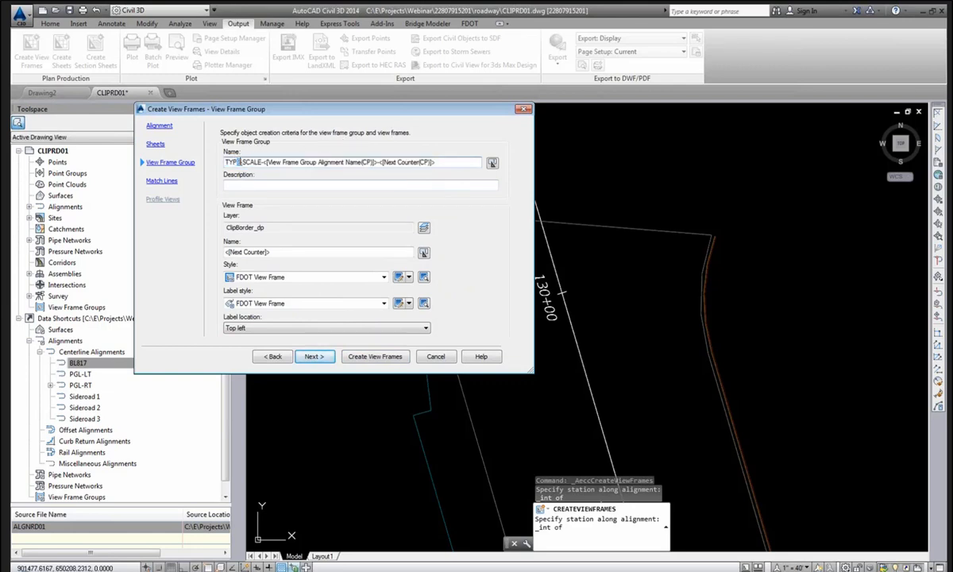
type("-")
key("BackSpace")
key("BackSpace")
key("BackSpace")
key("BackSpace")
key("BackSpace")
type("PLAN")
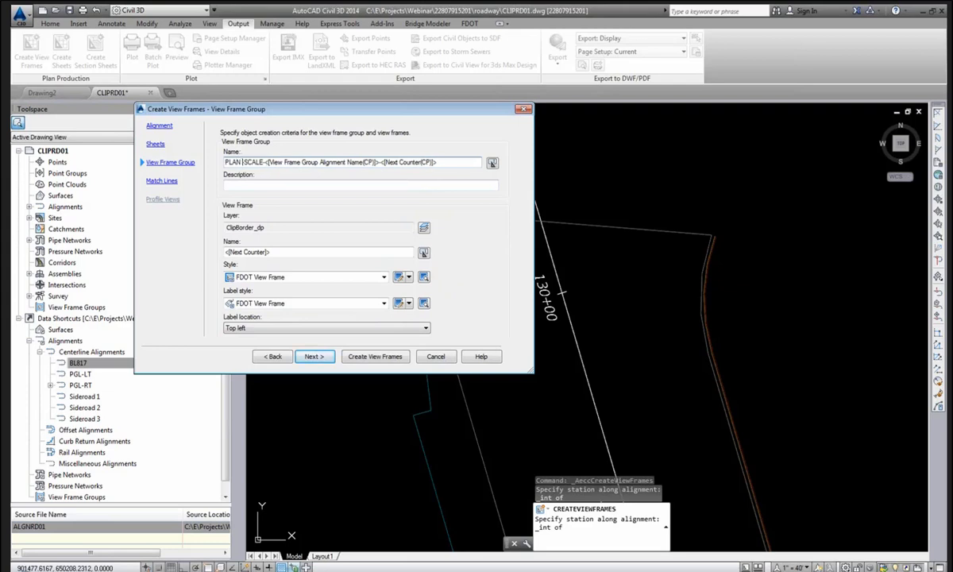
type(" -40")
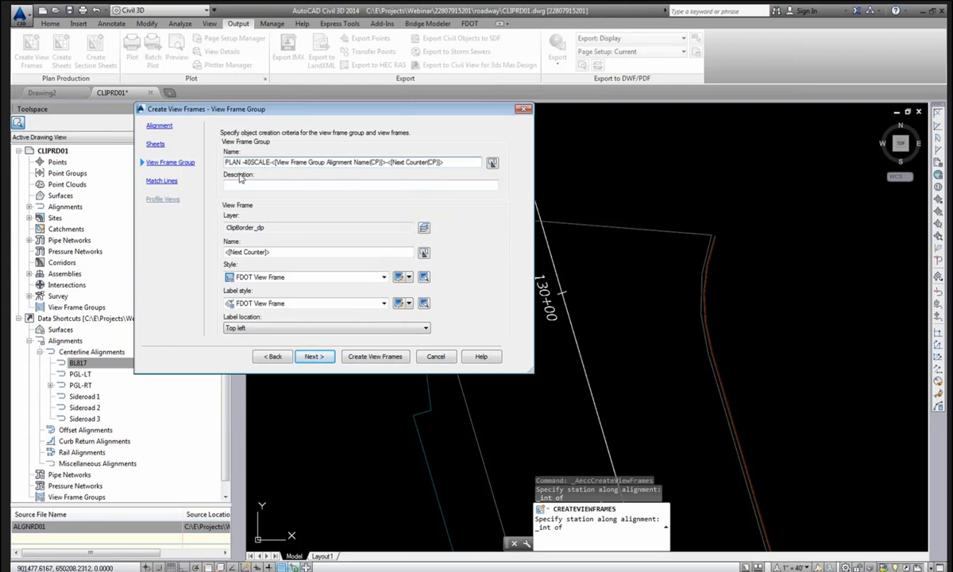
left_click(247, 162)
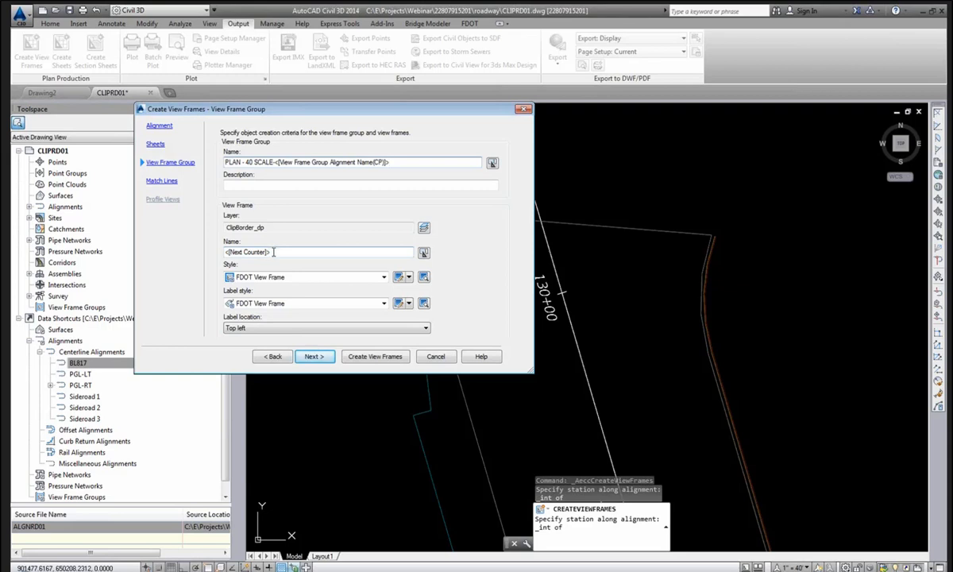
left_click_drag(274, 252, 222, 252)
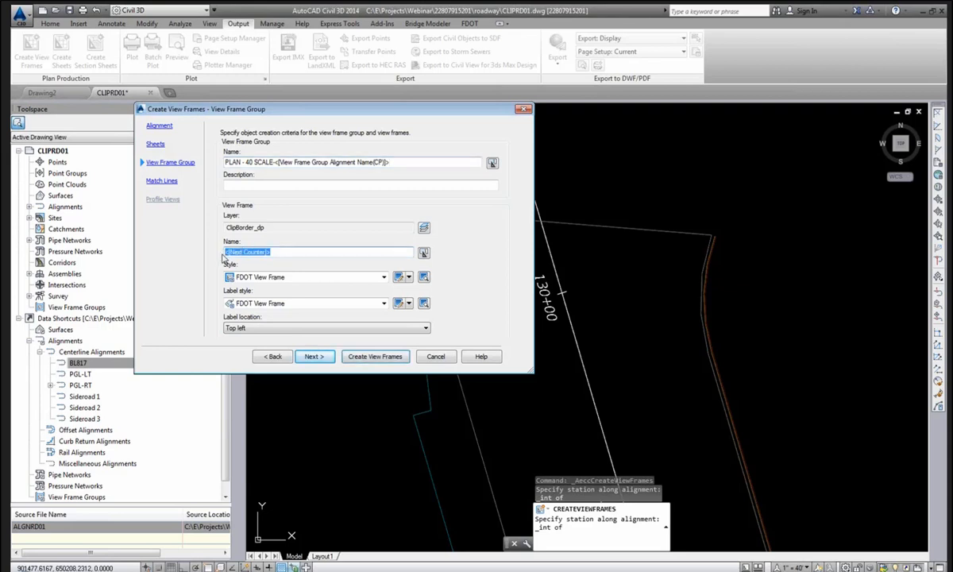
key("BackSpace")
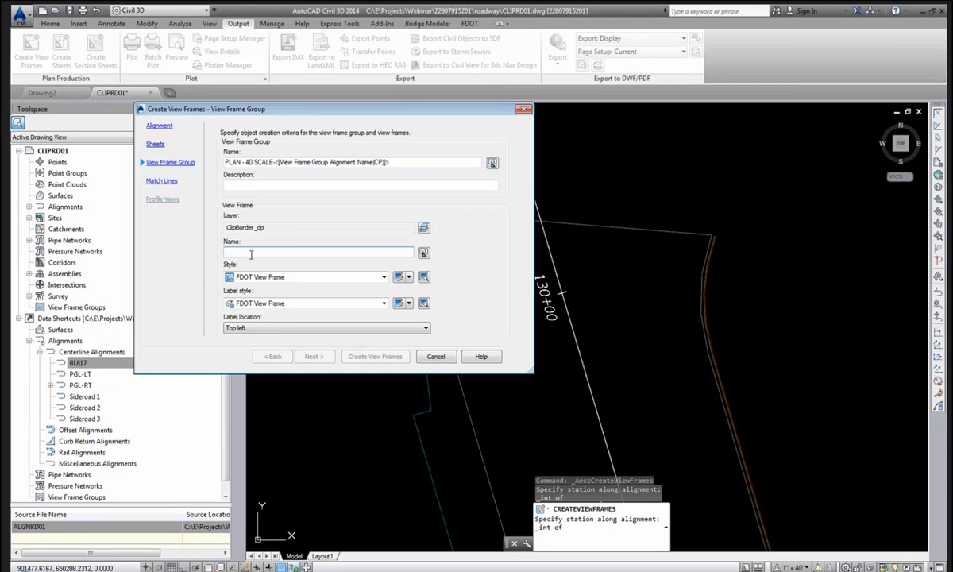
Set the view frame name template to <[View Frame Start Station Value]>to<[View Frame End Station Value]>.
left_click(424, 252)
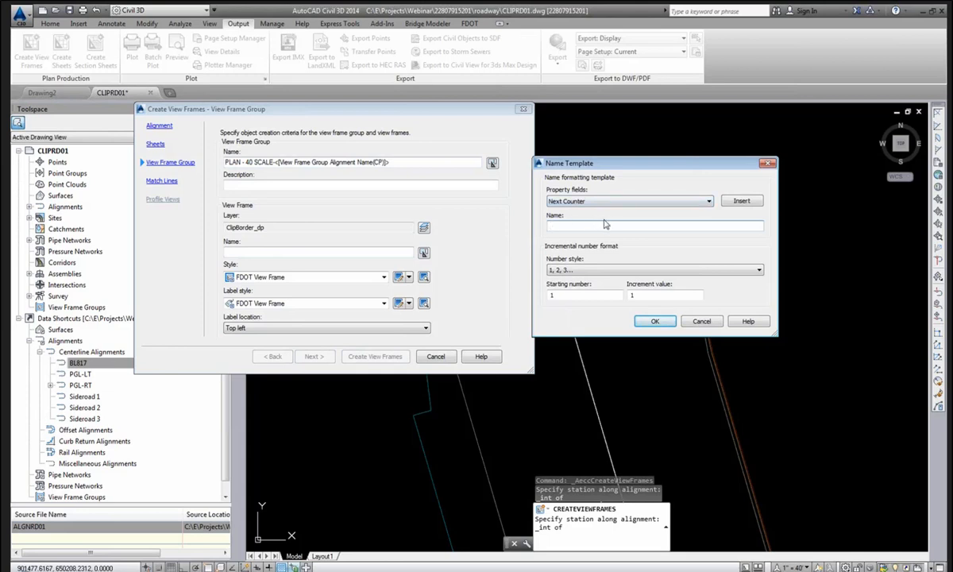
left_click(610, 203)
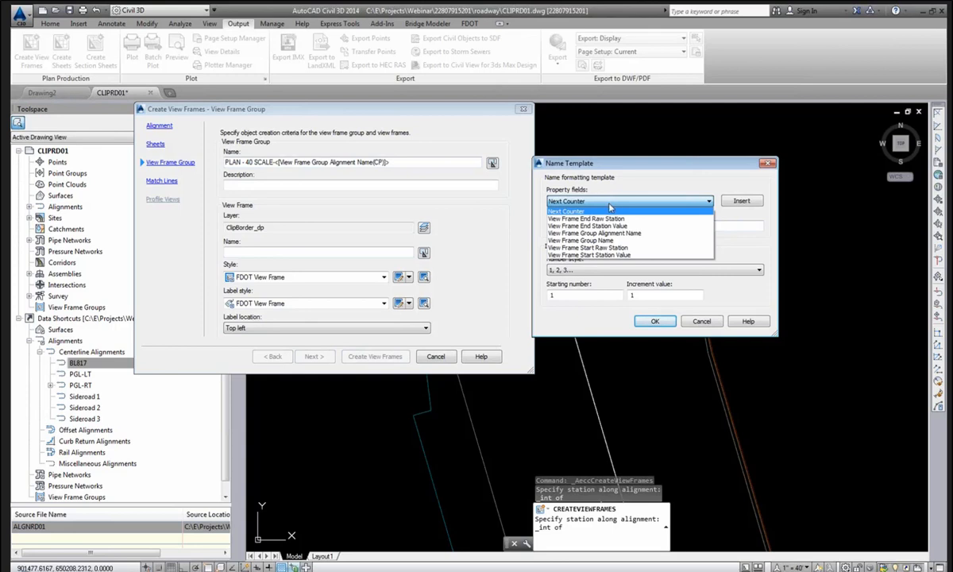
left_click(598, 255)
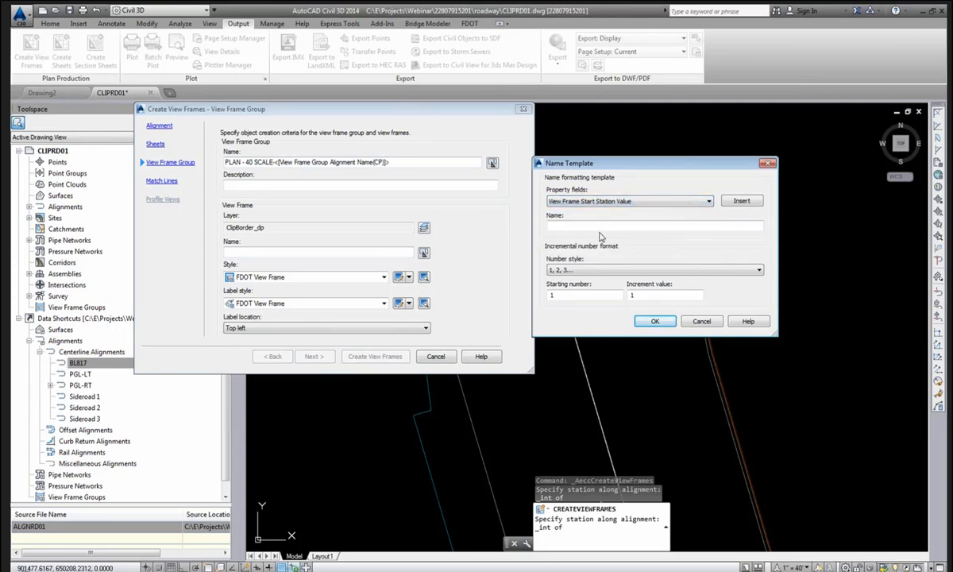
left_click(740, 200)
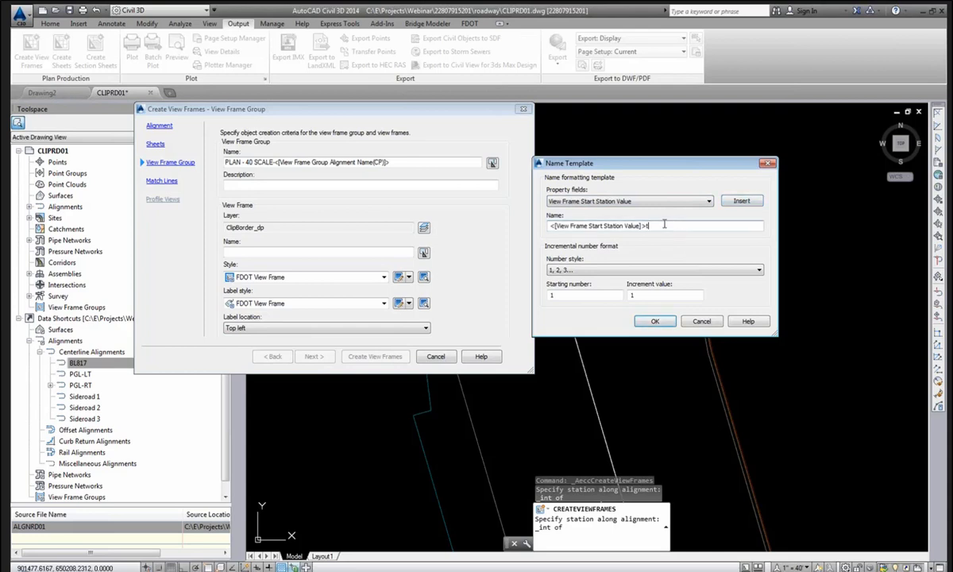
left_click(602, 200)
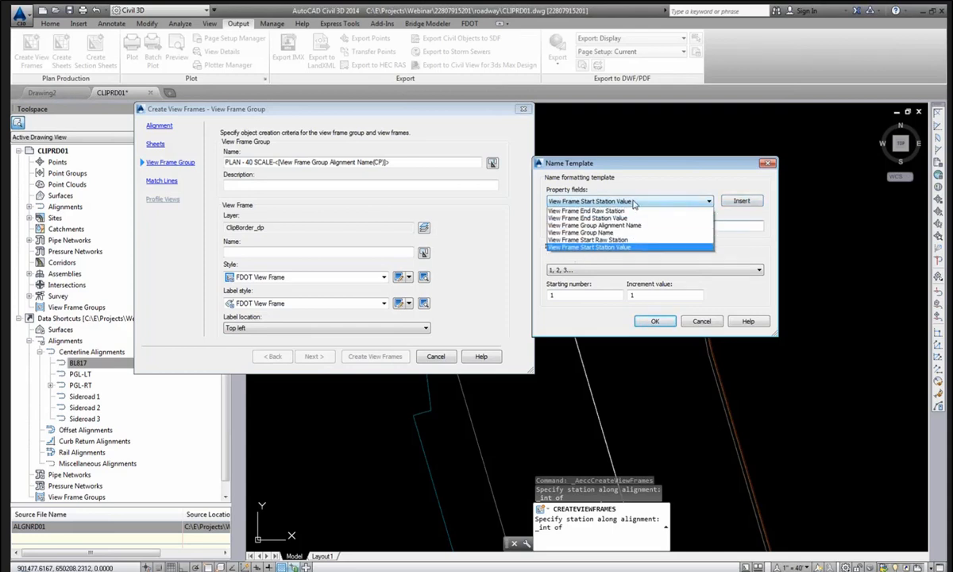
left_click(615, 226)
left_click(676, 226)
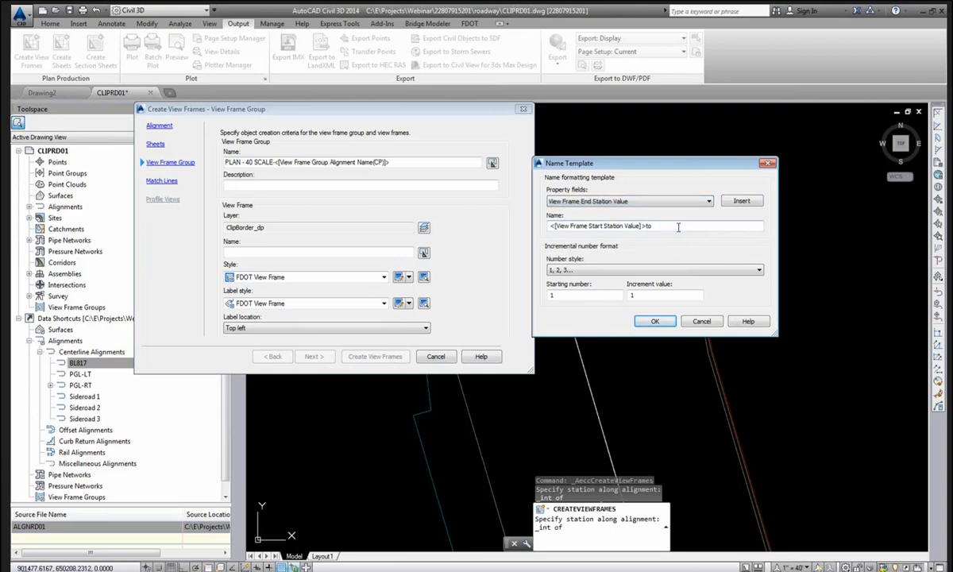
type("to")
left_click(742, 201)
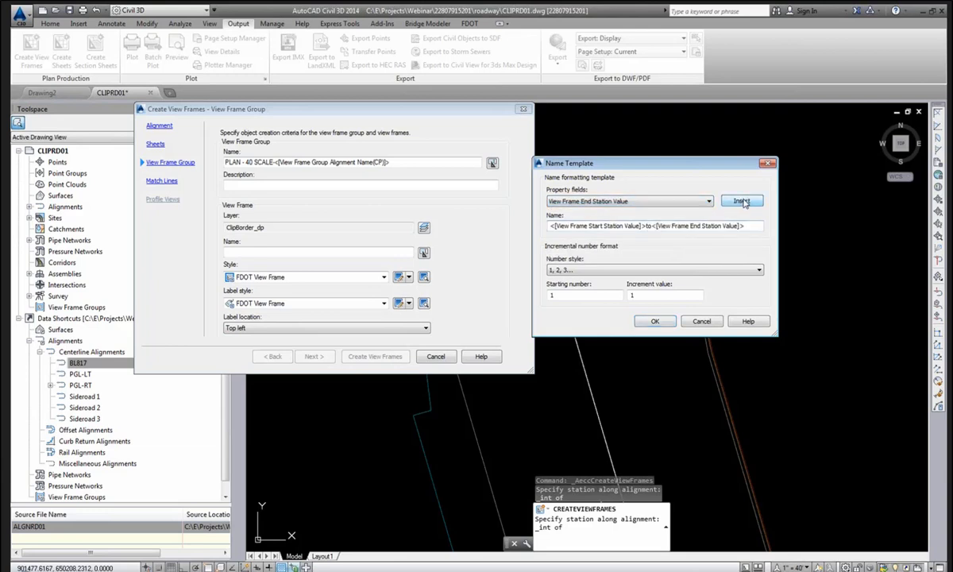
left_click(655, 321)
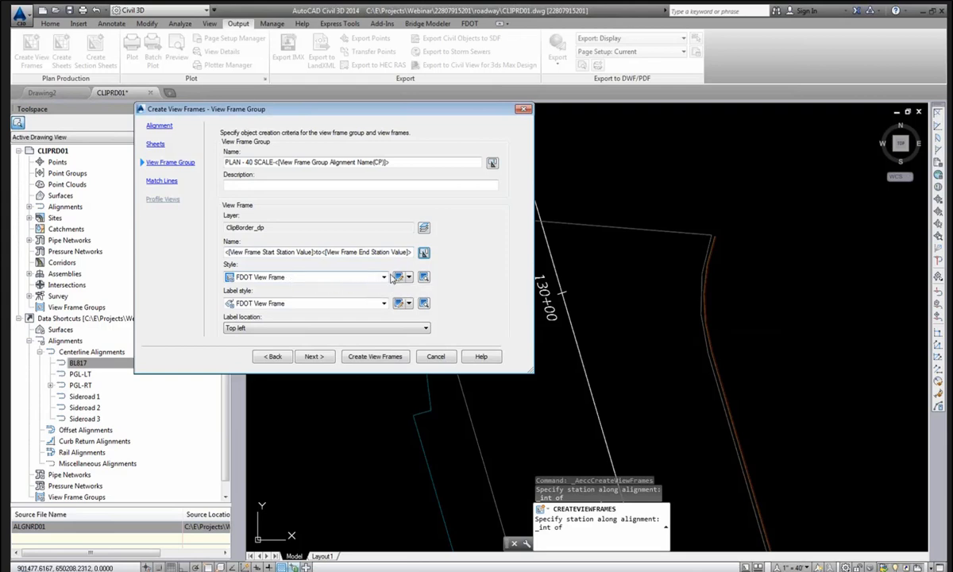
Keep FDOT View Frame as the frame and label styles, with labels at Top left.
left_click(383, 277)
left_click(381, 283)
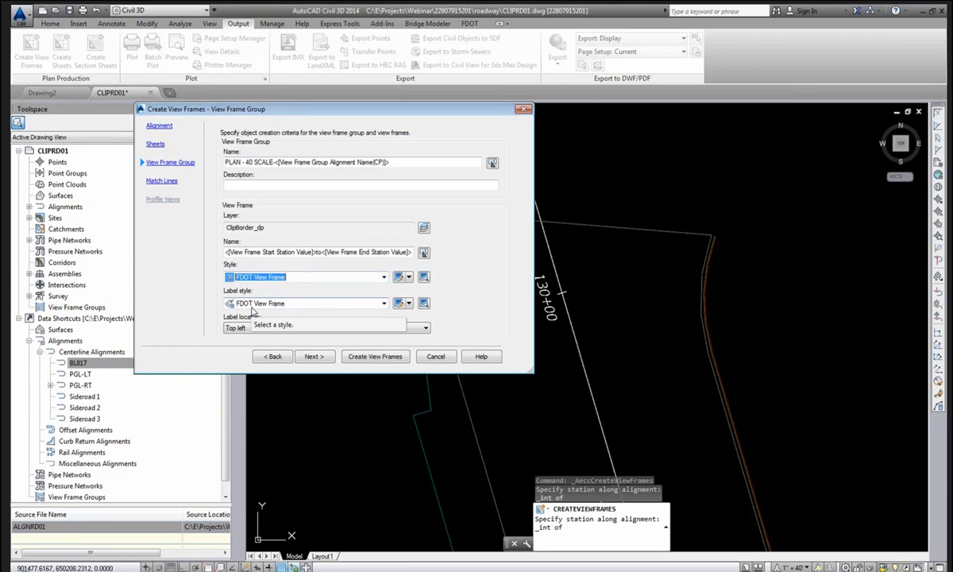
left_click(383, 303)
left_click(382, 324)
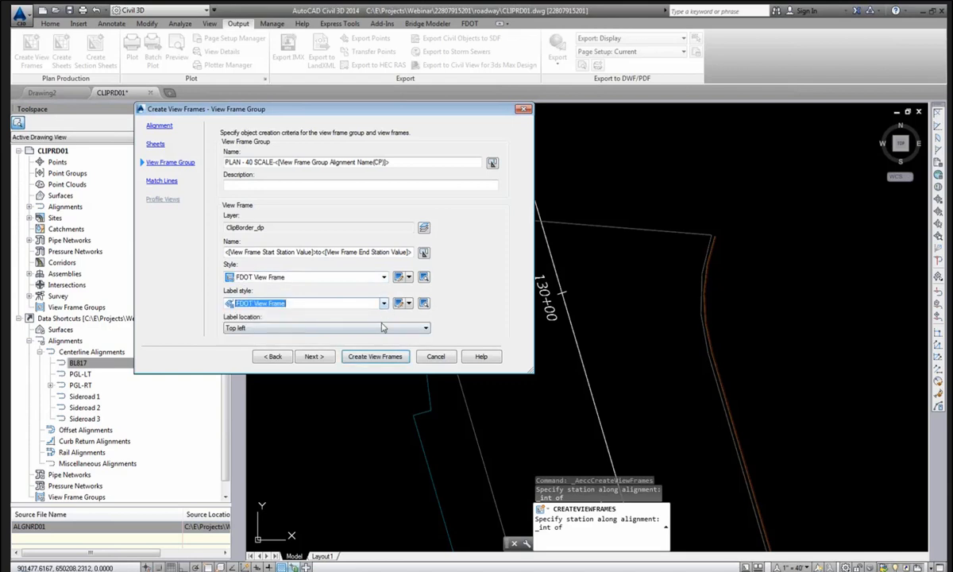
left_click(377, 328)
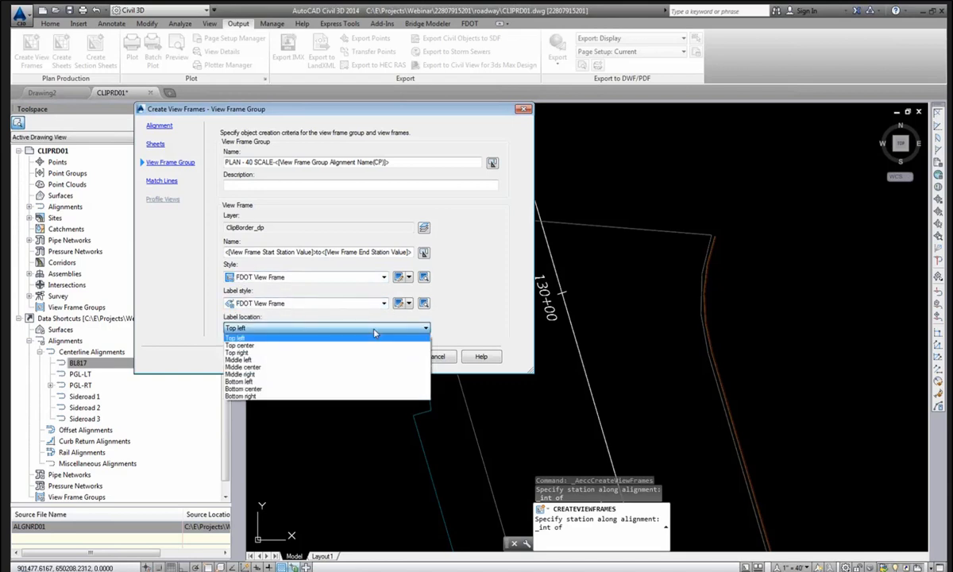
left_click(374, 333)
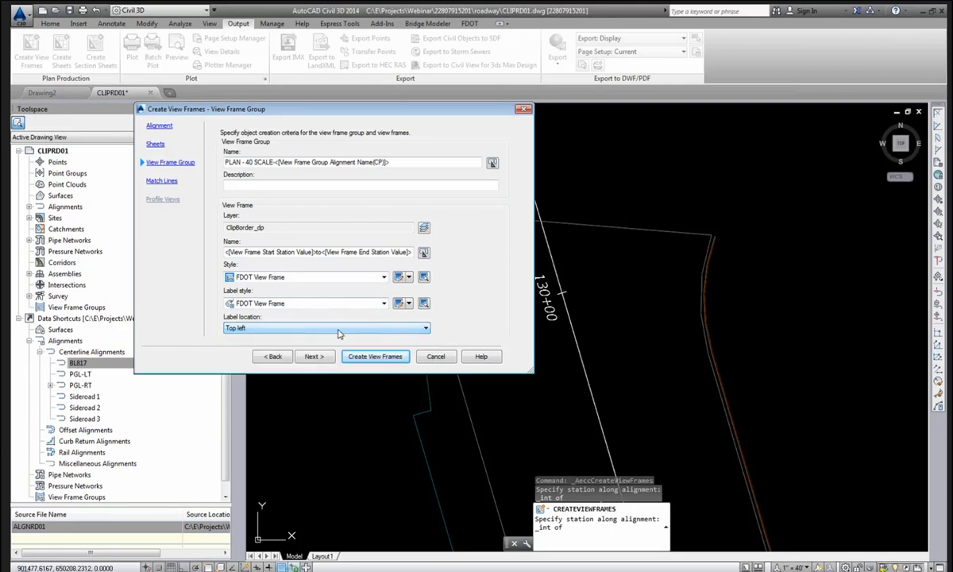
Advance to the Match Lines page with the Insert match lines option left on.
left_click(315, 357)
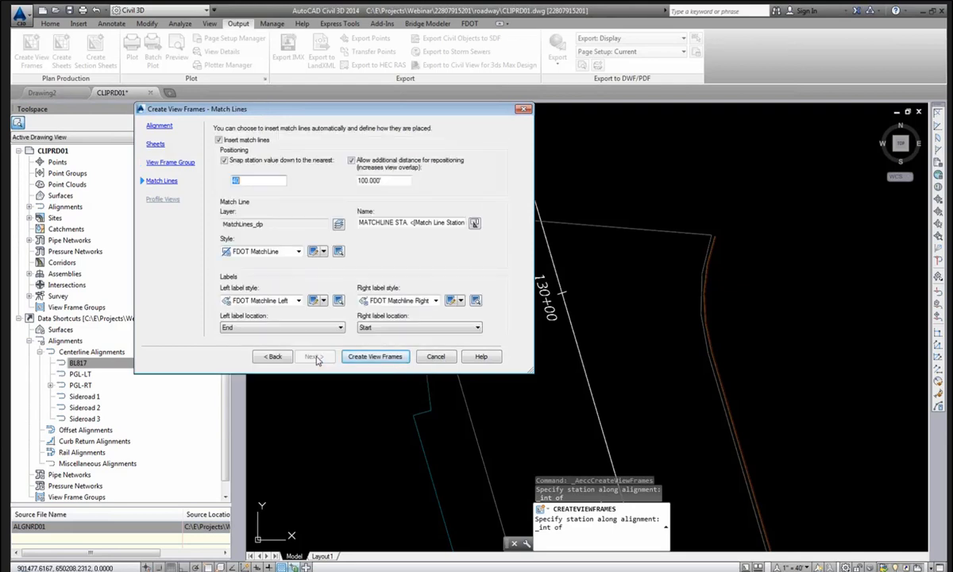
left_click(219, 140)
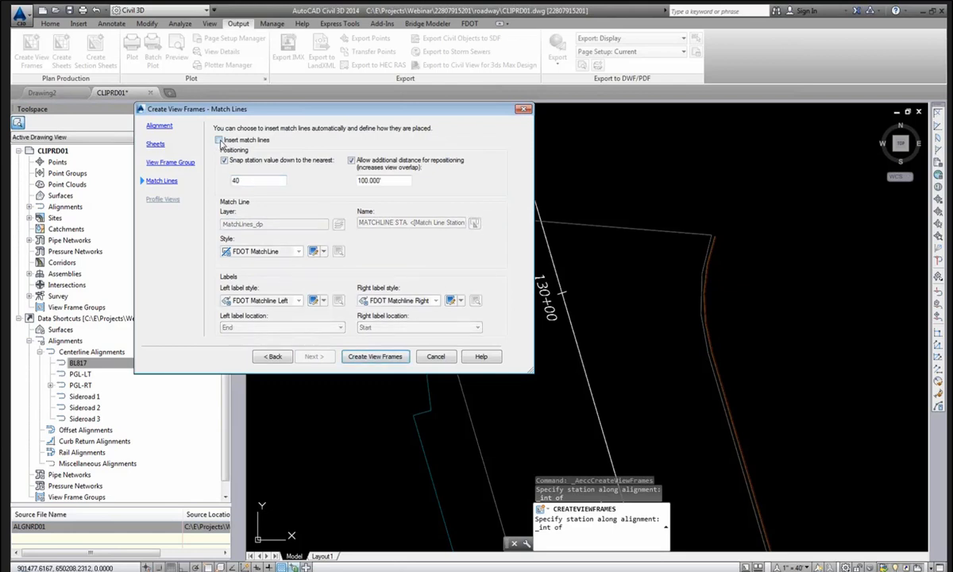
left_click(219, 140)
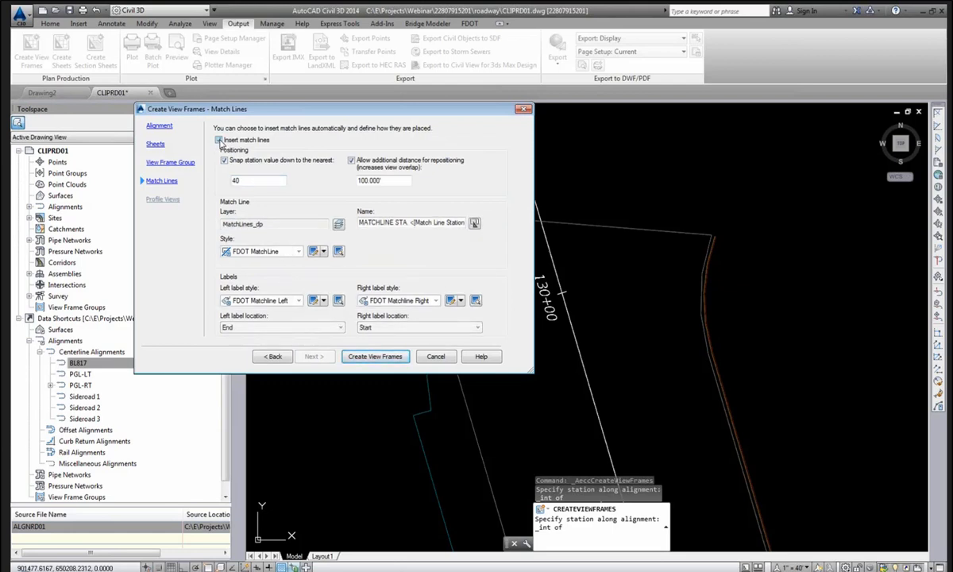
left_click(219, 140)
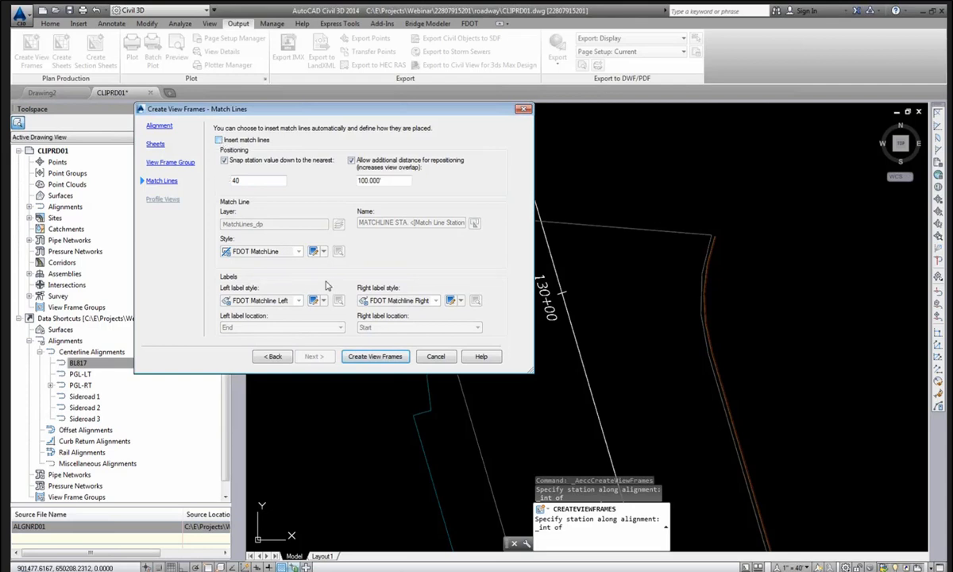
left_click(218, 140)
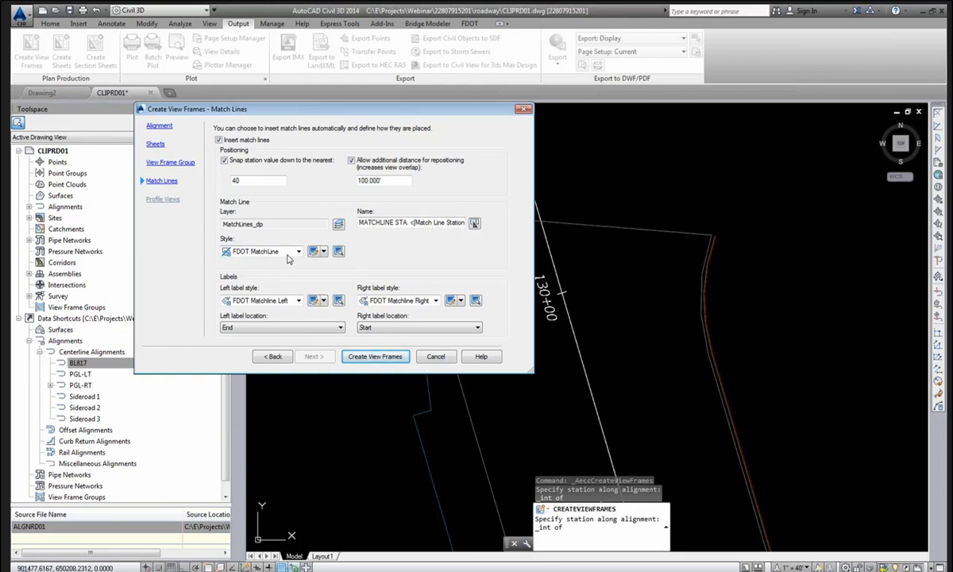
Keep FDOT MatchLine and FDOT Matchline Left styles and set both left and right label locations to Middle.
left_click(299, 252)
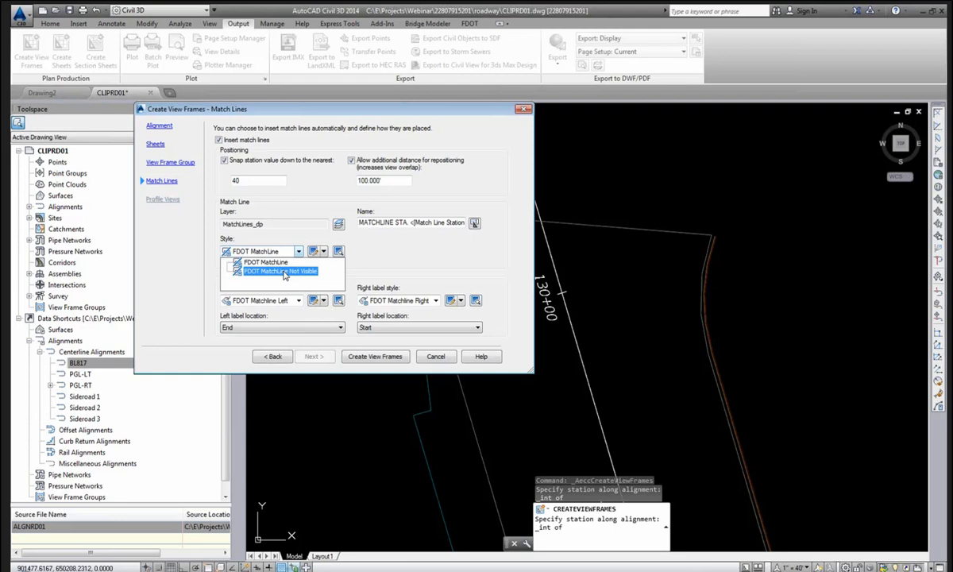
left_click(278, 263)
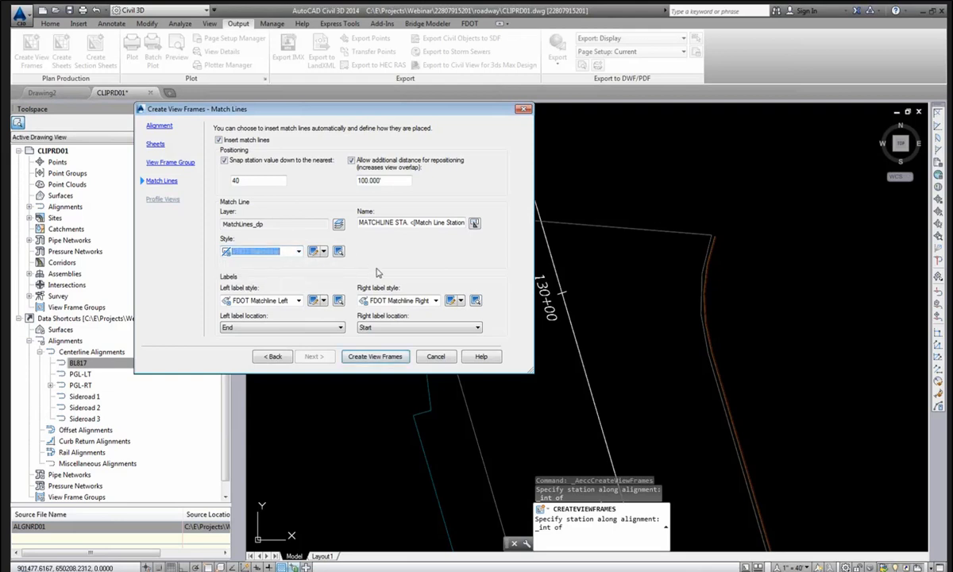
left_click(299, 301)
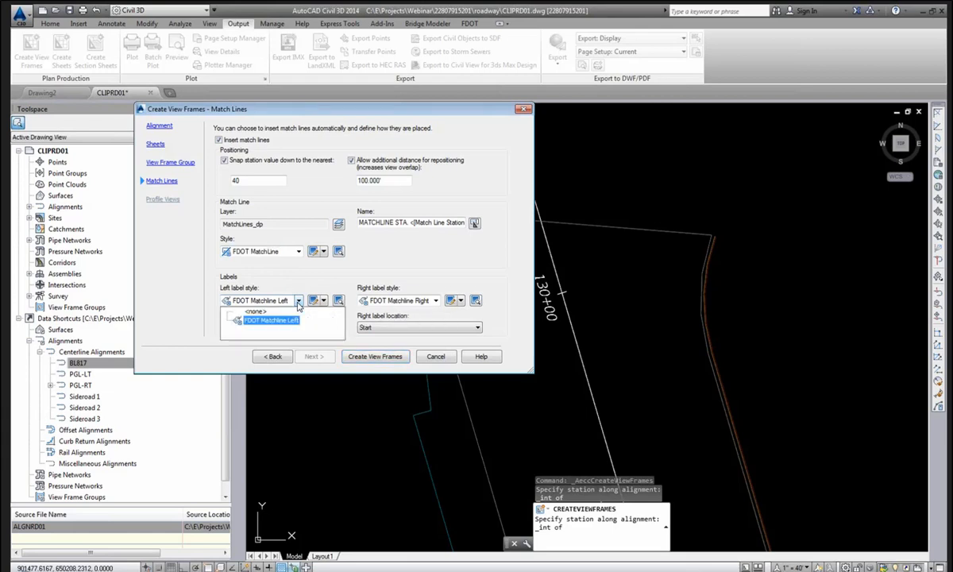
left_click(273, 320)
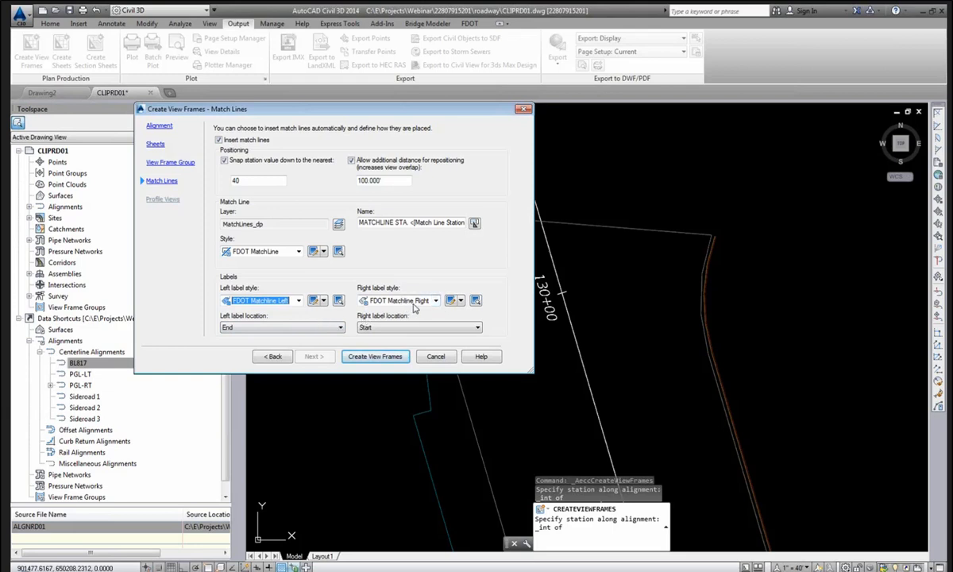
left_click(290, 330)
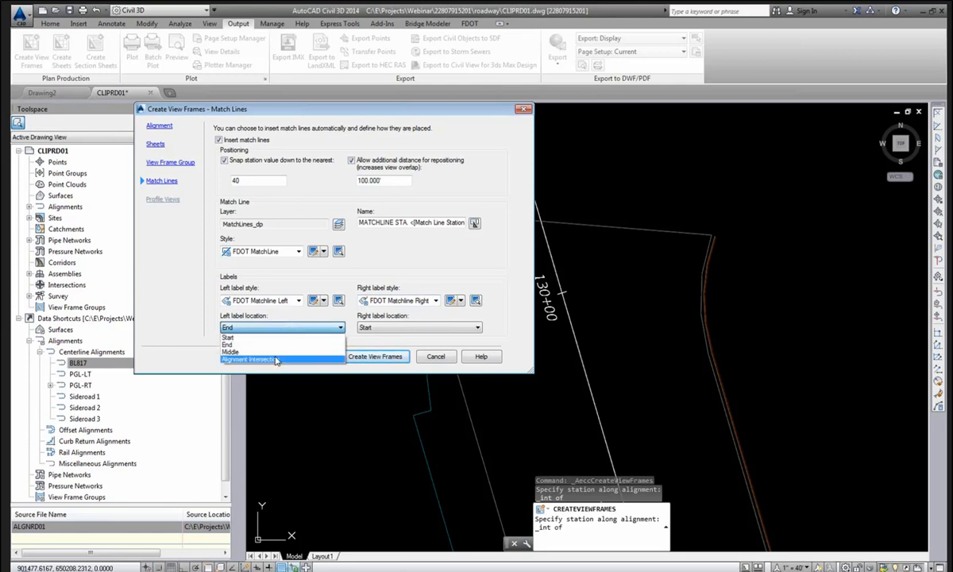
left_click(278, 351)
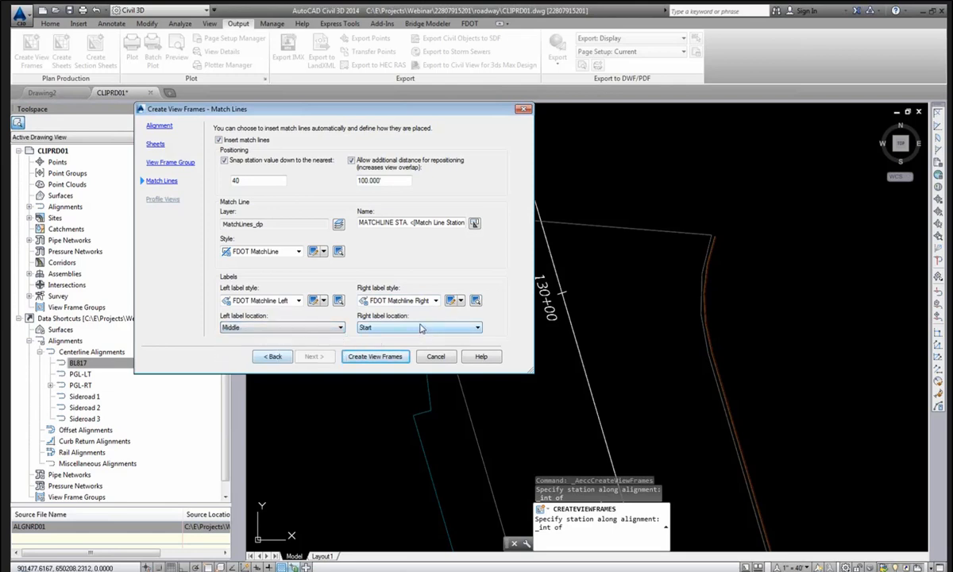
left_click(396, 327)
left_click(390, 352)
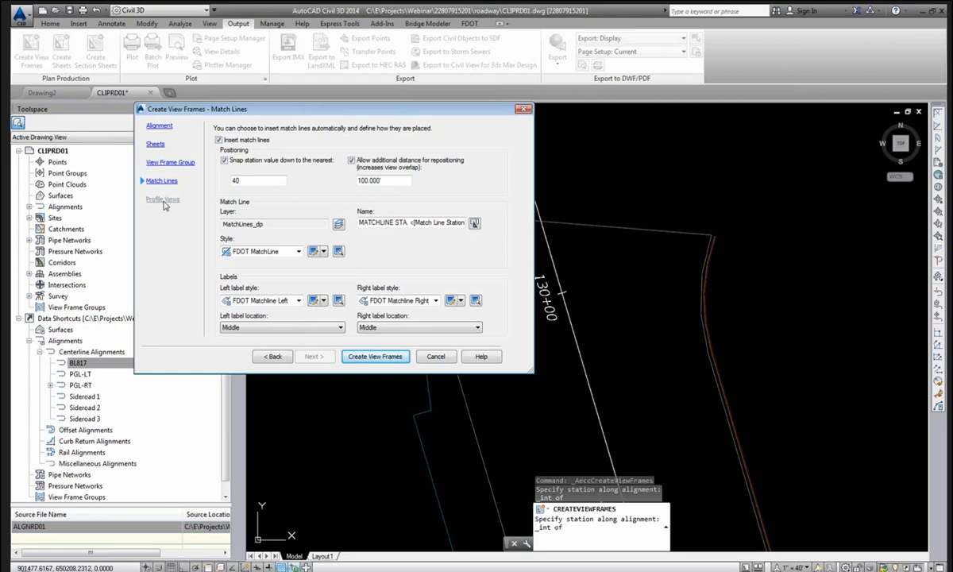
Create the view frames along BL817 and pan to the red Sheet 1 frame.
left_click(373, 357)
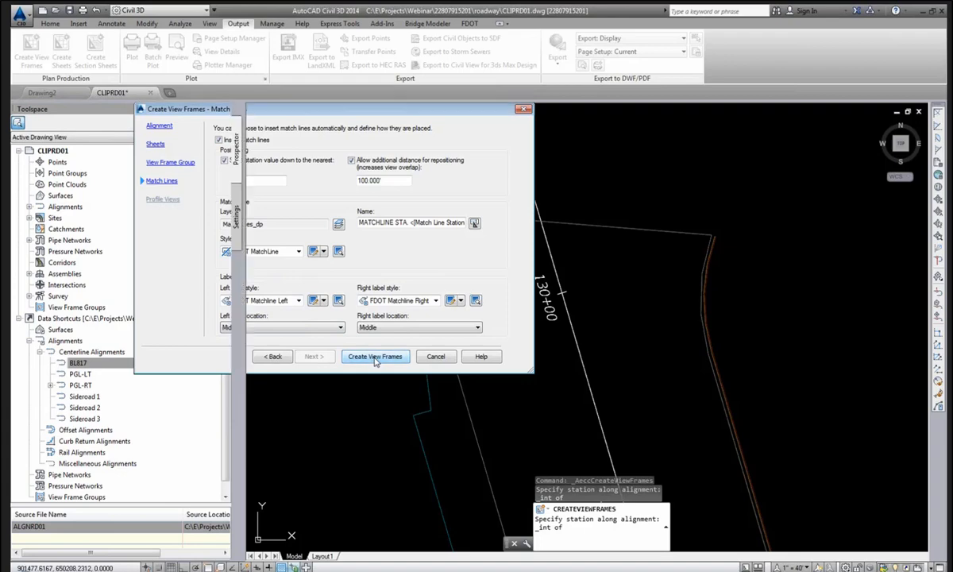
scroll(556, 320, "down", 11)
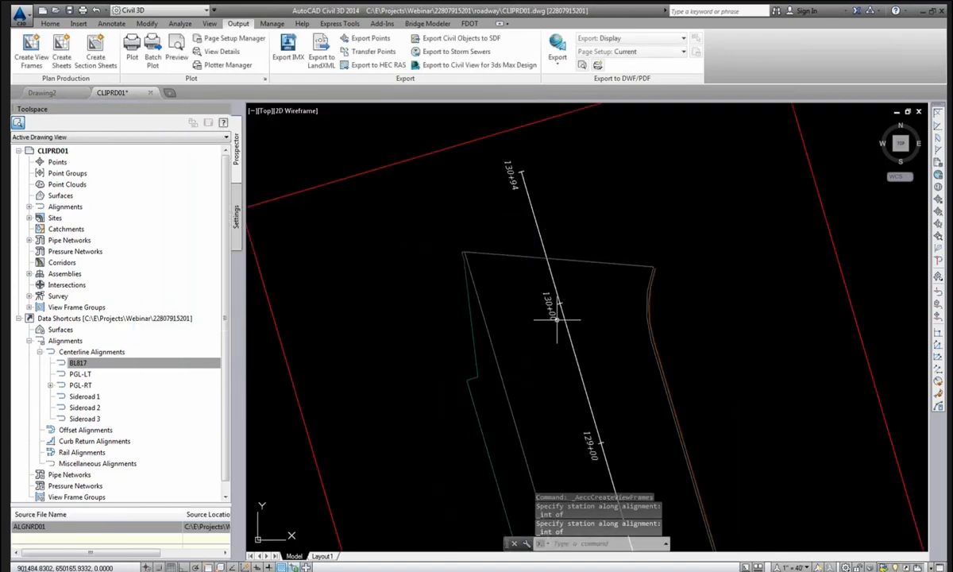
middle_click_drag(586, 428, 480, 155)
middle_click_drag(525, 292, 468, 163)
middle_click_drag(469, 258, 450, 92)
middle_click_drag(462, 278, 439, 122)
middle_click_drag(464, 333, 456, 219)
Inspect the Sheet 1/Sheet 2 match line at STA. 78+00.00.
scroll(469, 283, "up", 8)
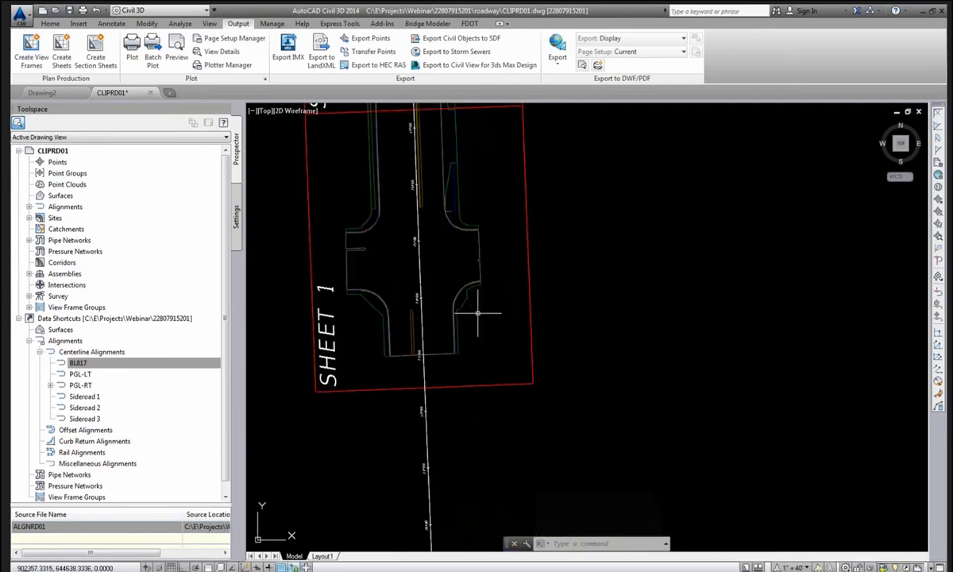
scroll(521, 298, "down", 2)
scroll(513, 304, "down", 3)
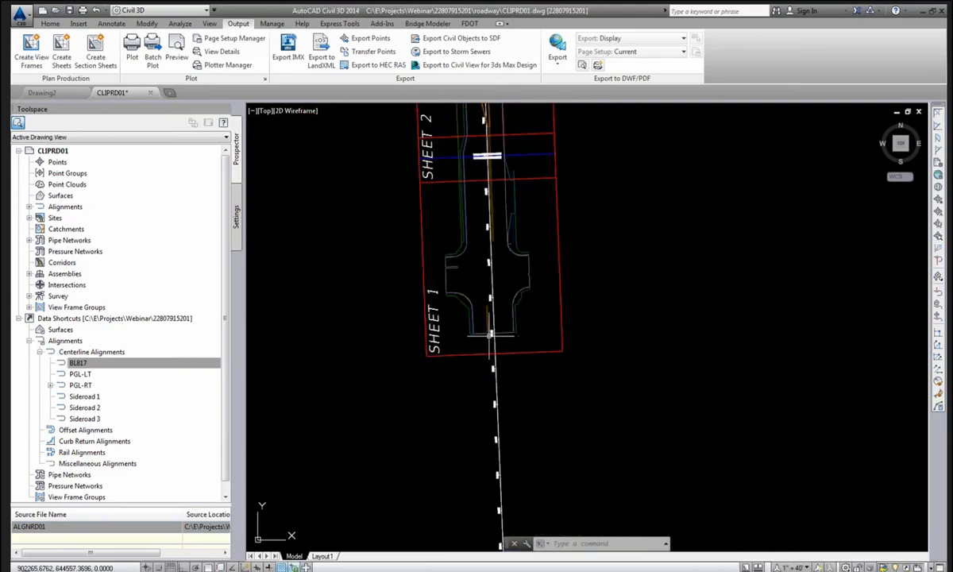
middle_click_drag(481, 275, 456, 460)
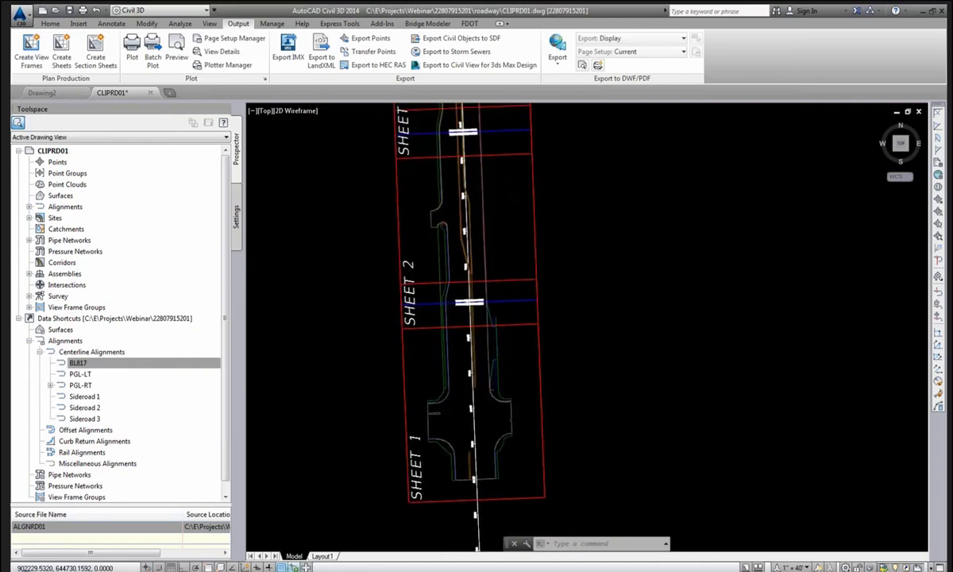
scroll(572, 252, "up", 6)
scroll(572, 252, "down", 2)
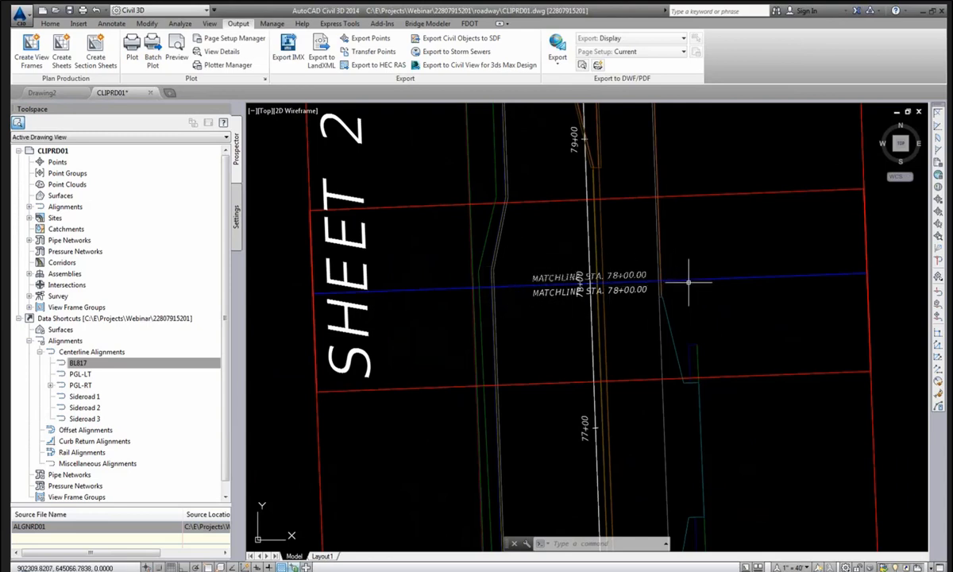
scroll(629, 334, "down", 5)
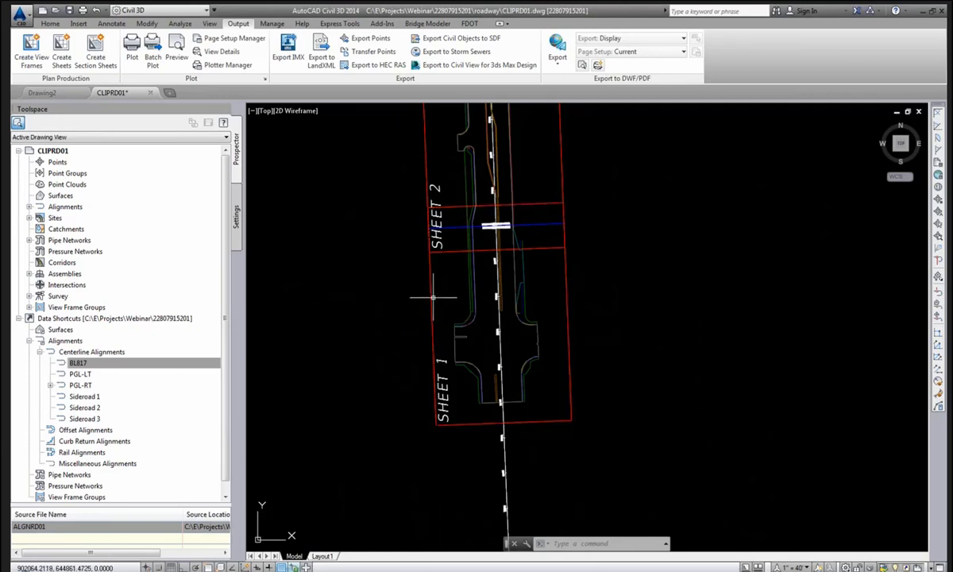
Select Sheet 1's view frame, start a grip edit, then cancel it and deselect the frame.
left_click(431, 297)
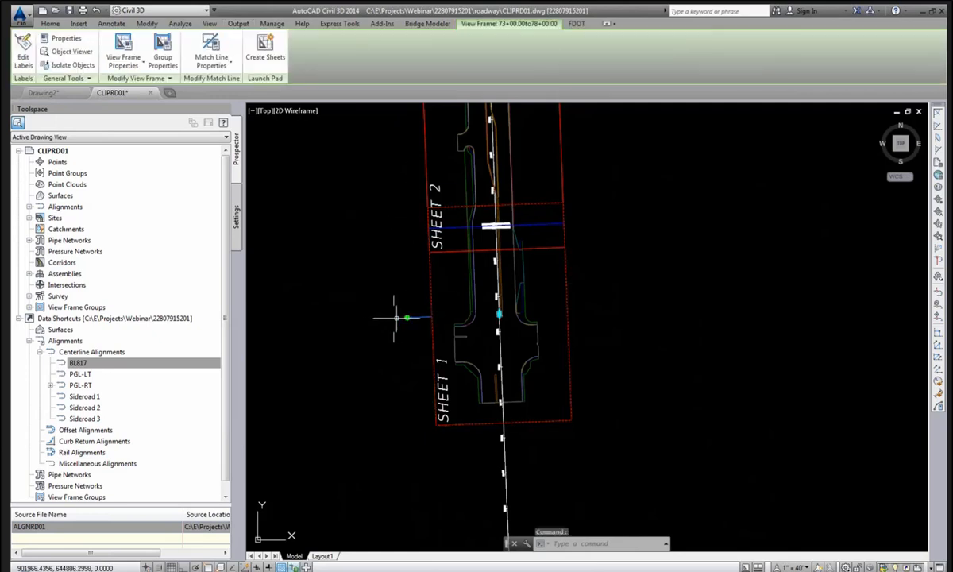
left_click(406, 318)
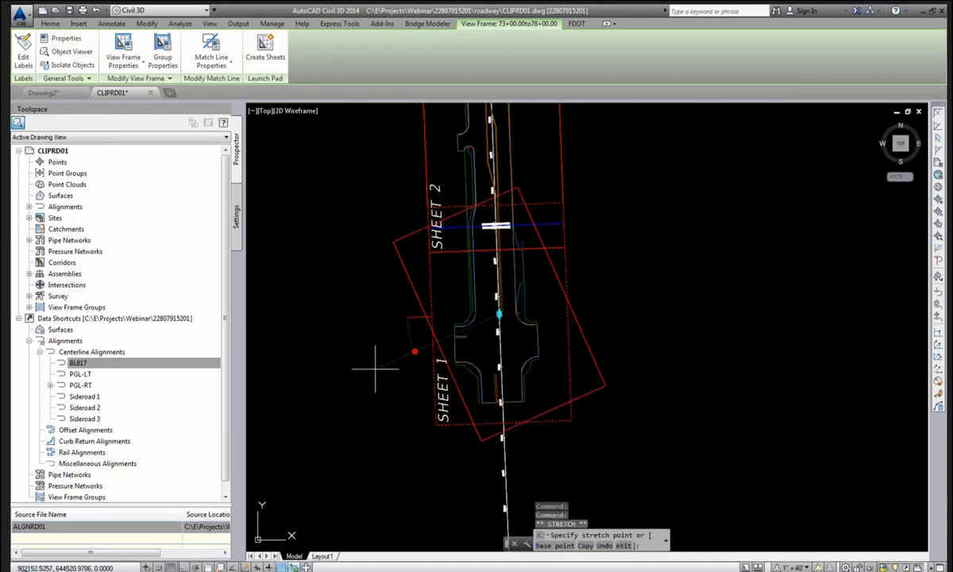
left_click(391, 309)
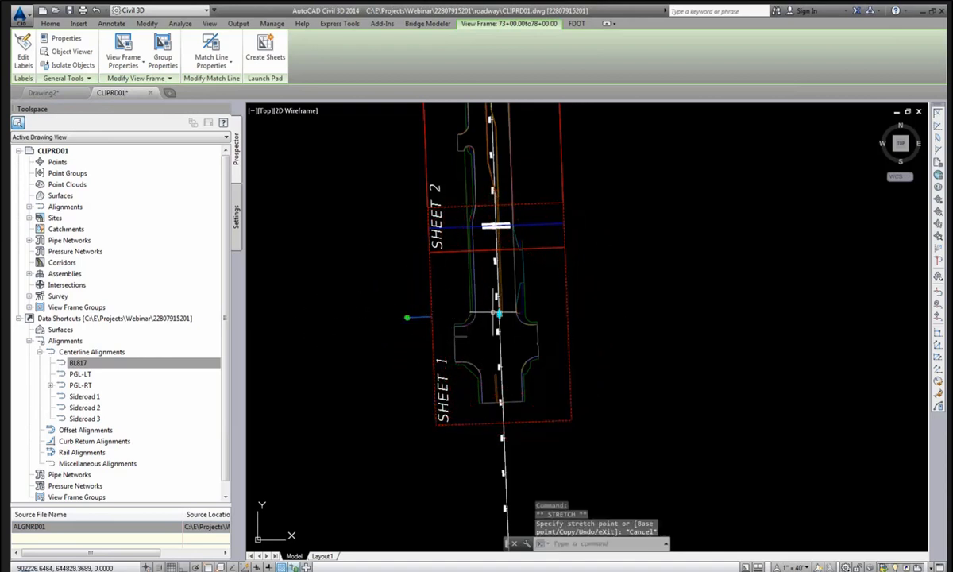
left_click(498, 314)
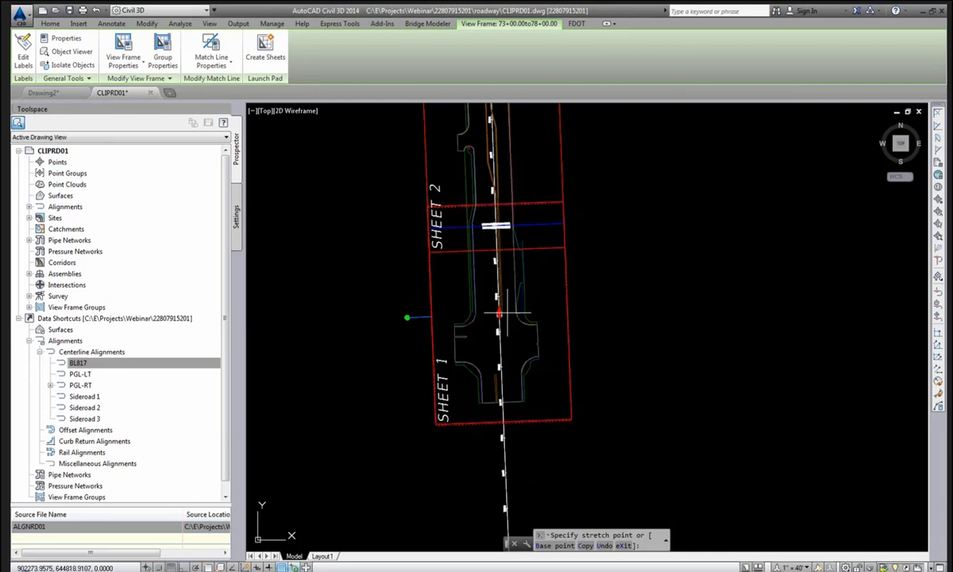
key("Escape")
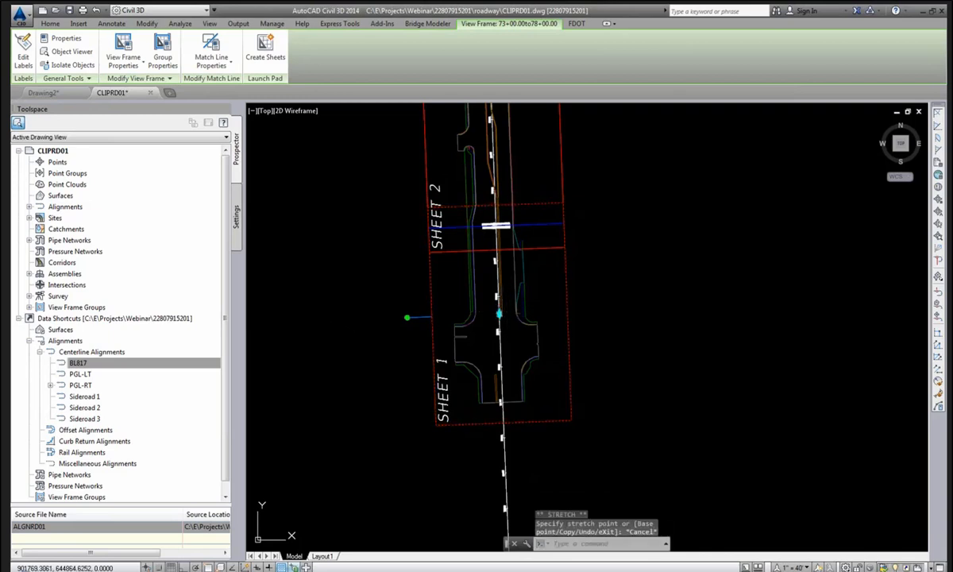
key("Escape")
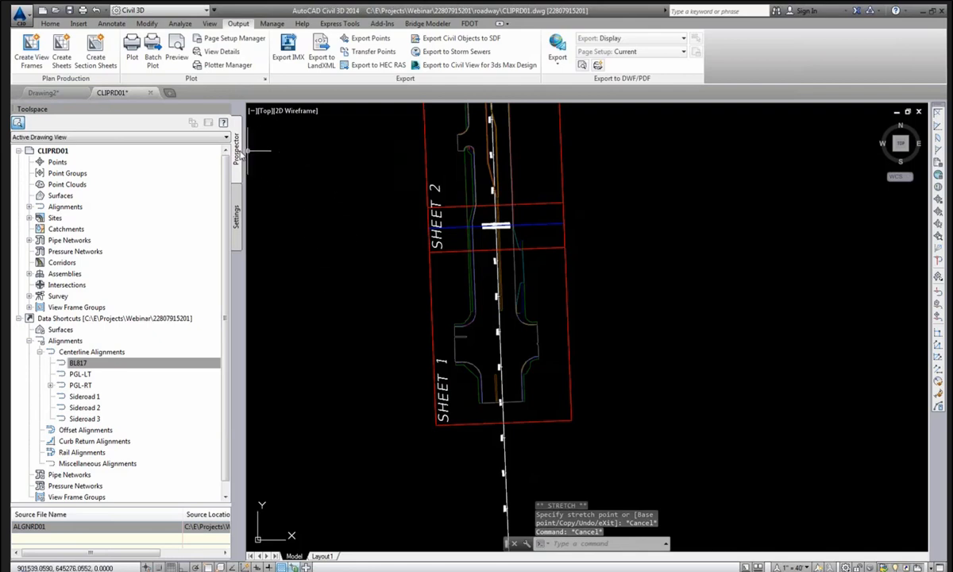
In Prospector, zoom to view frames 73+00.00to78+00.00 and 106+80.00to111+60.00 of PLAN - 40 SCALE-BL817.
left_click(28, 307)
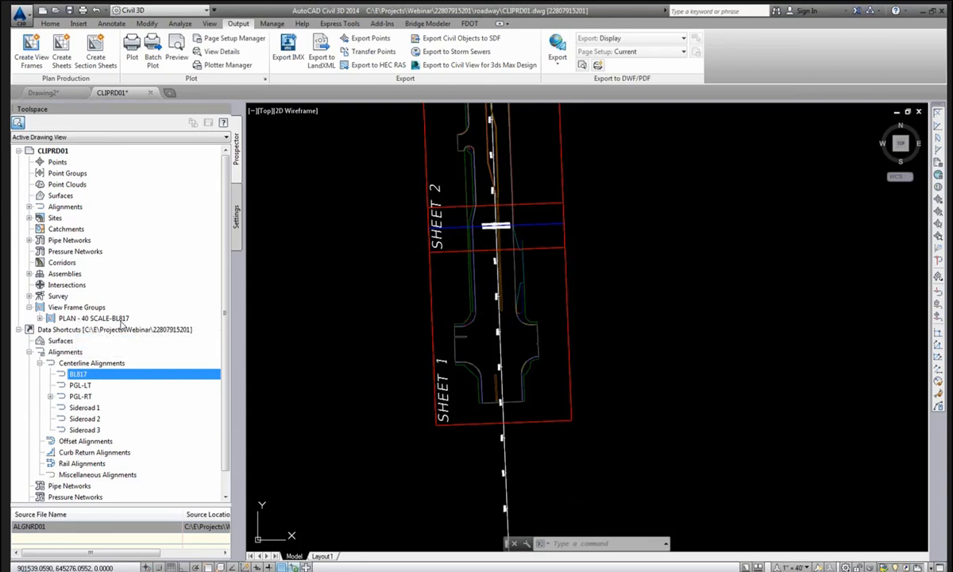
left_click(40, 319)
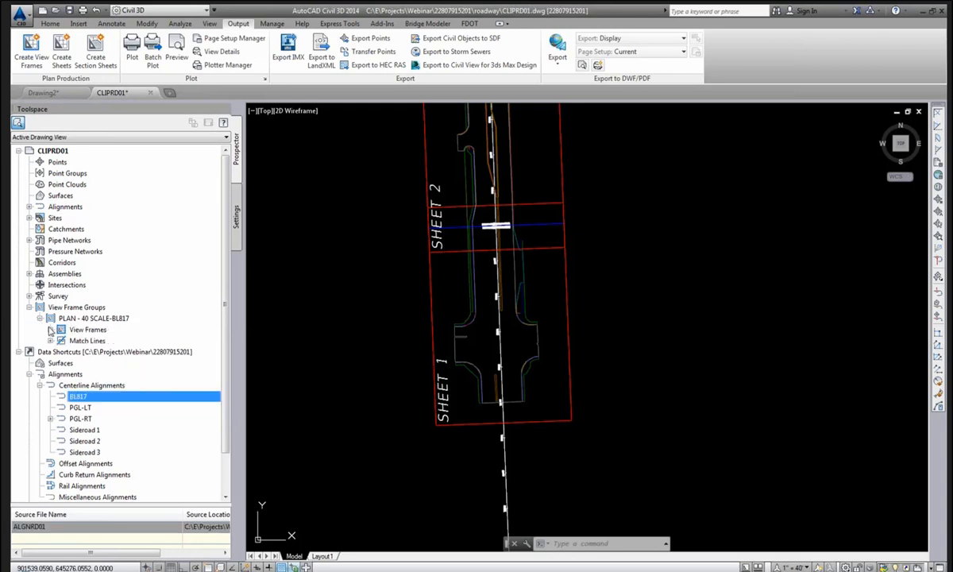
left_click(50, 328)
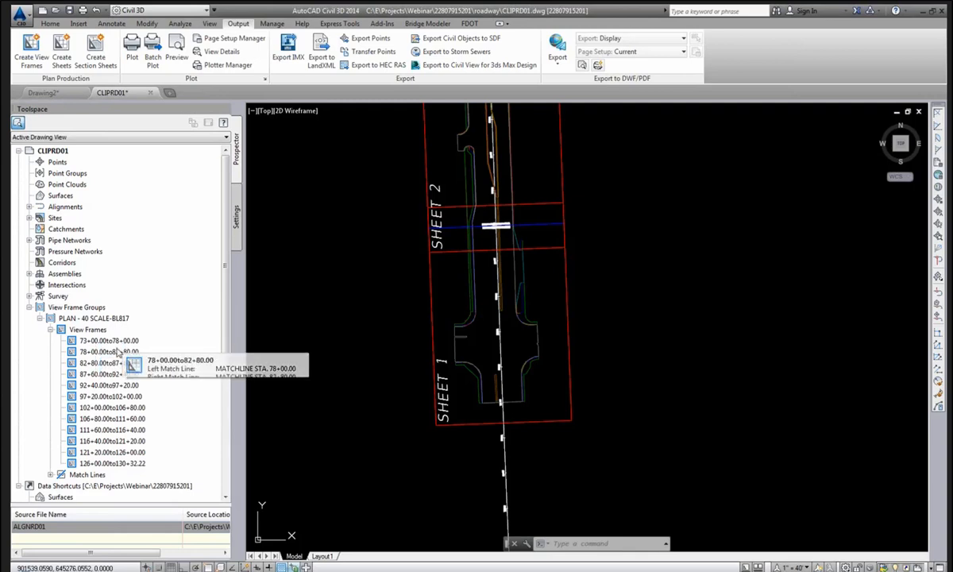
left_click(102, 341)
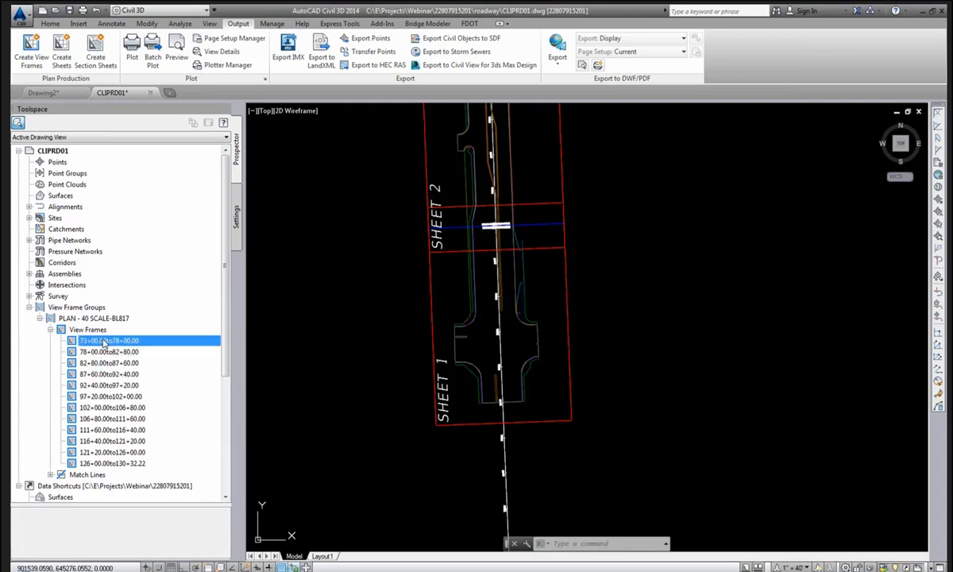
right_click(103, 341)
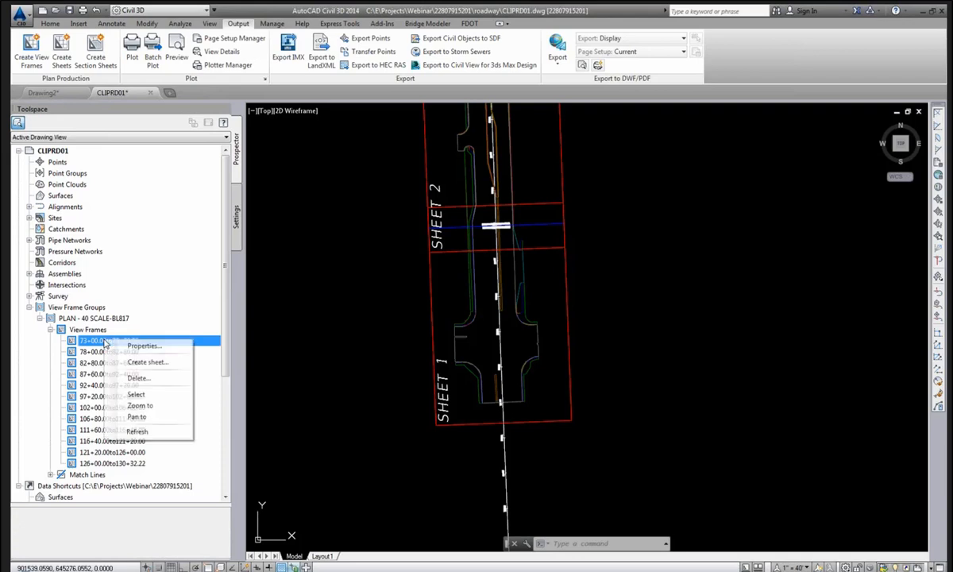
left_click(142, 406)
left_click(107, 419)
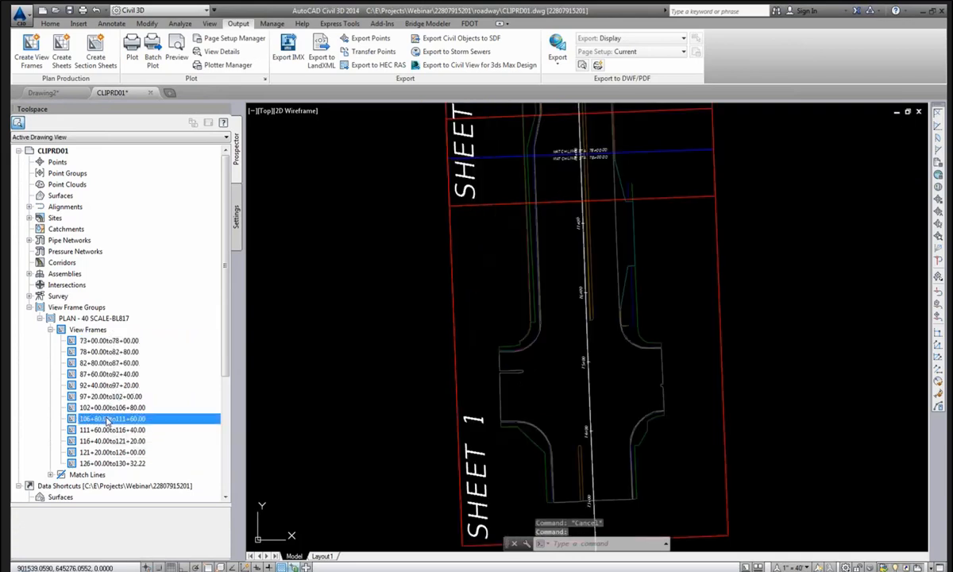
right_click(108, 418)
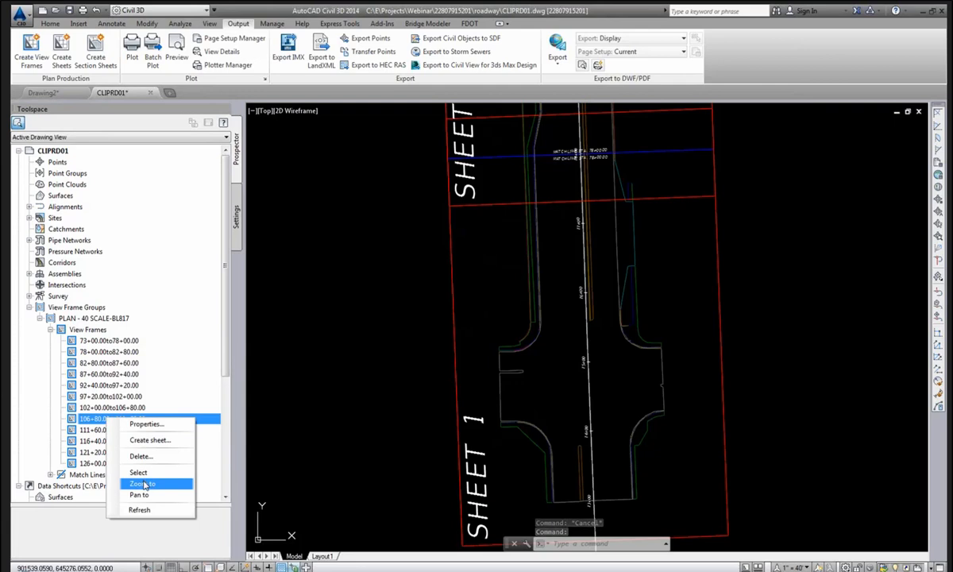
left_click(142, 484)
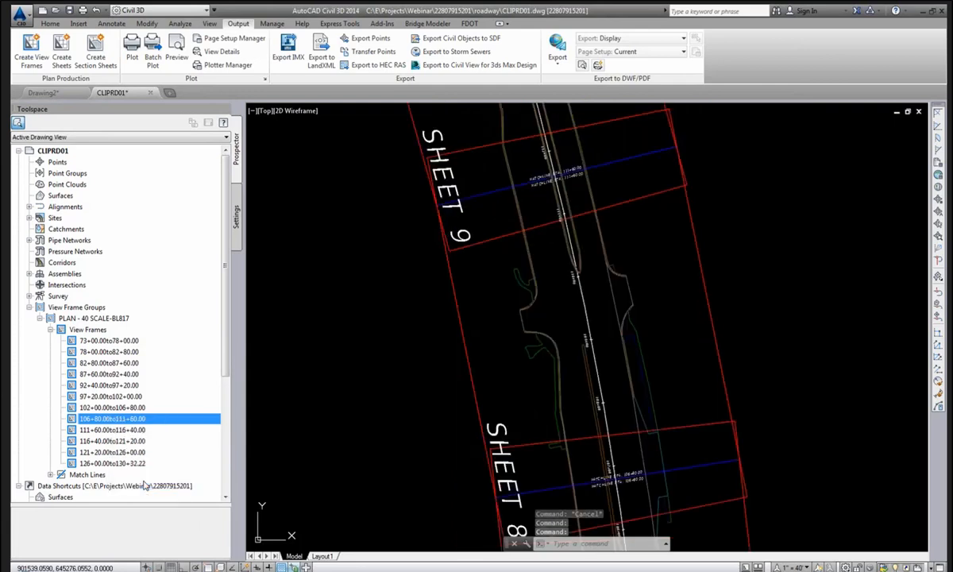
Zoom to match lines STA. 102+00.00 and 87+60.00, then zoom to extents of the corridor.
left_click(50, 329)
left_click(50, 340)
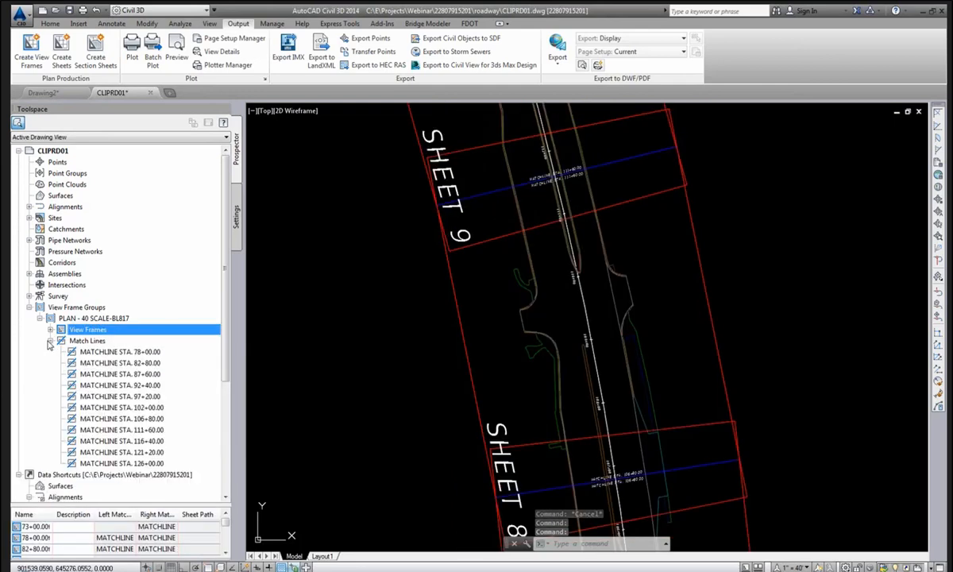
left_click(115, 384)
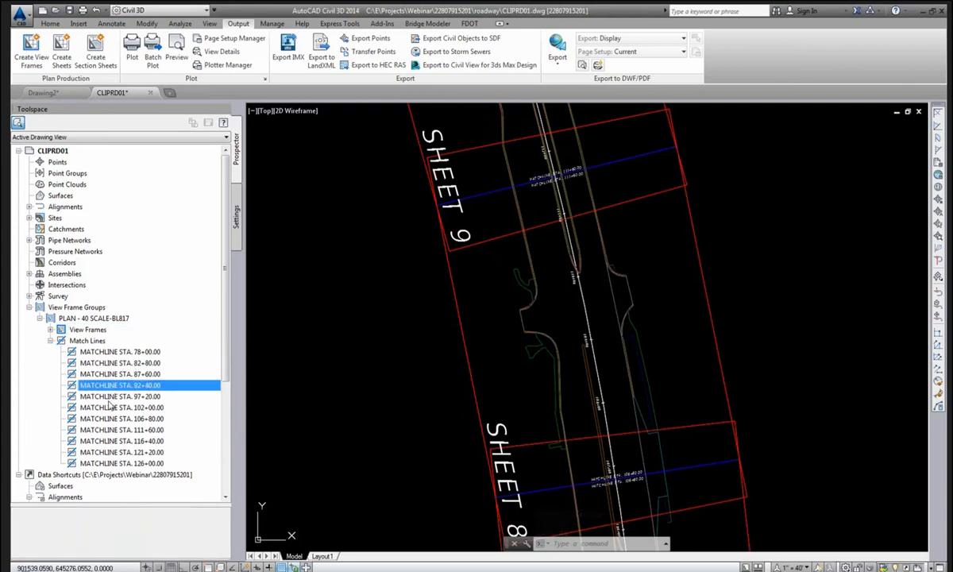
left_click(109, 407)
right_click(117, 408)
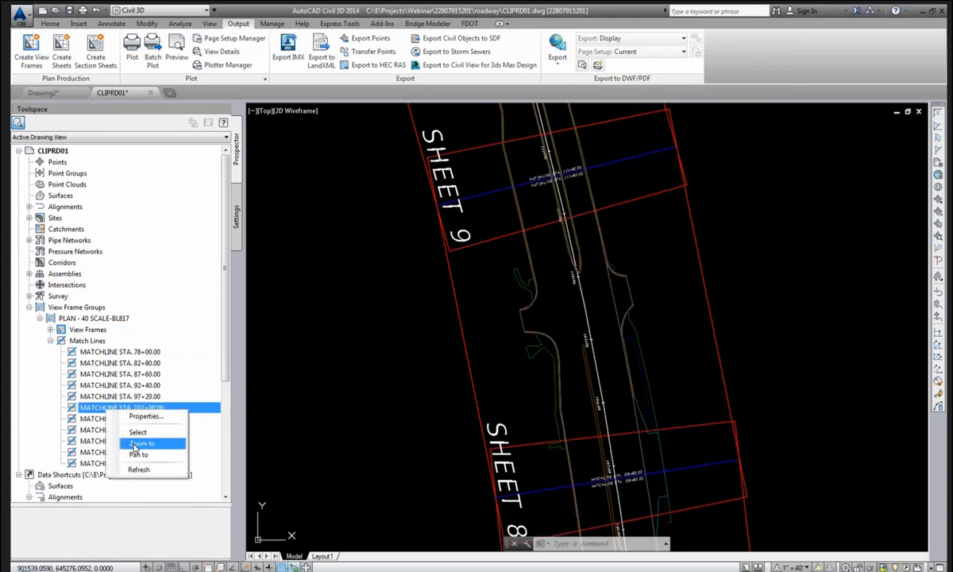
left_click(141, 443)
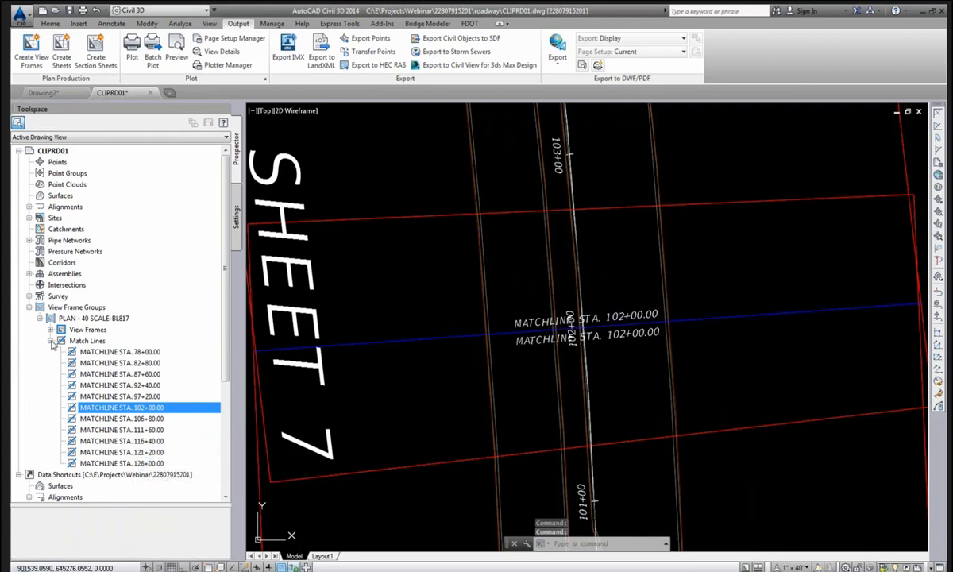
left_click(99, 373)
right_click(102, 374)
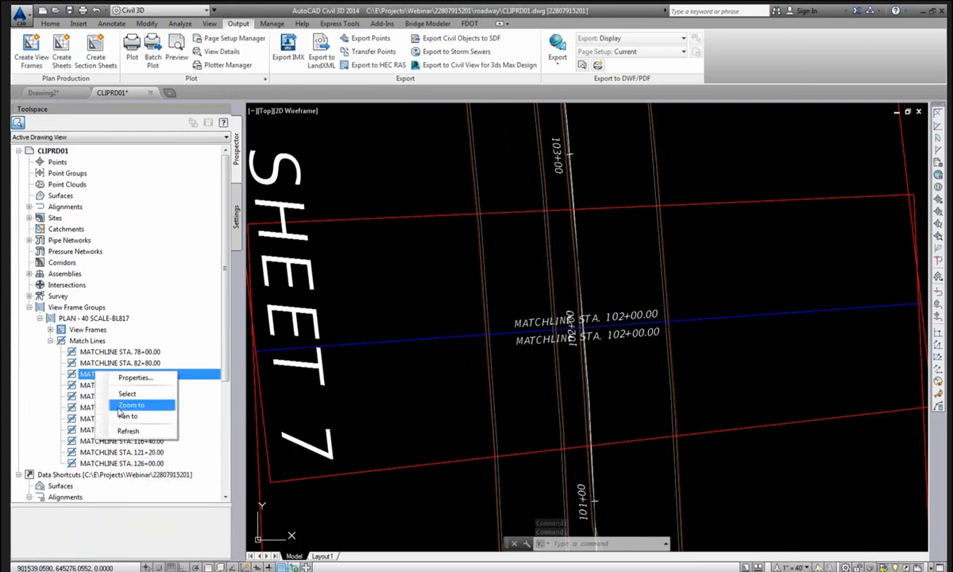
left_click(113, 406)
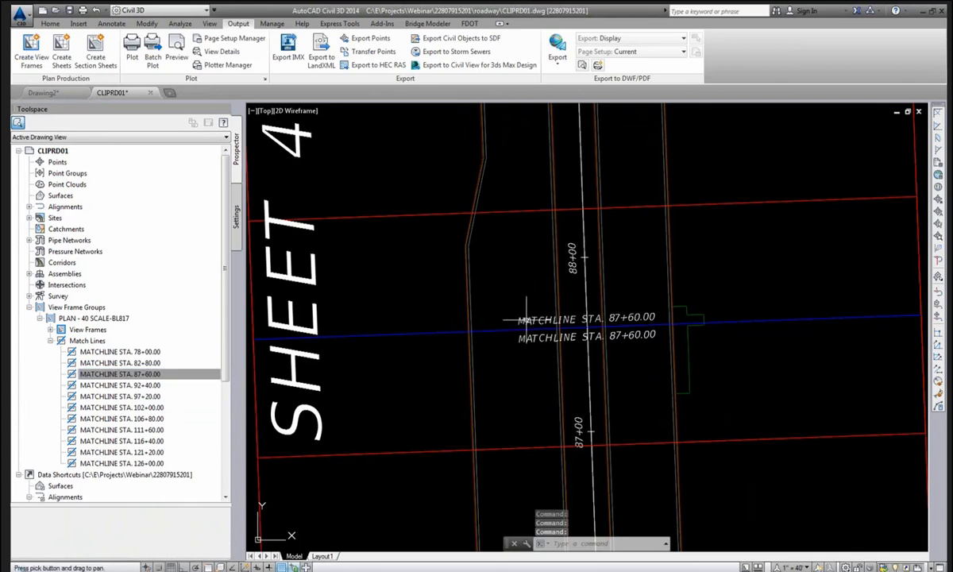
middle_click(486, 315)
middle_click(486, 314)
Collapse the PLAN - 40 SCALE-BL817 nodes and save CLIPRD01.dwg.
left_click(50, 340)
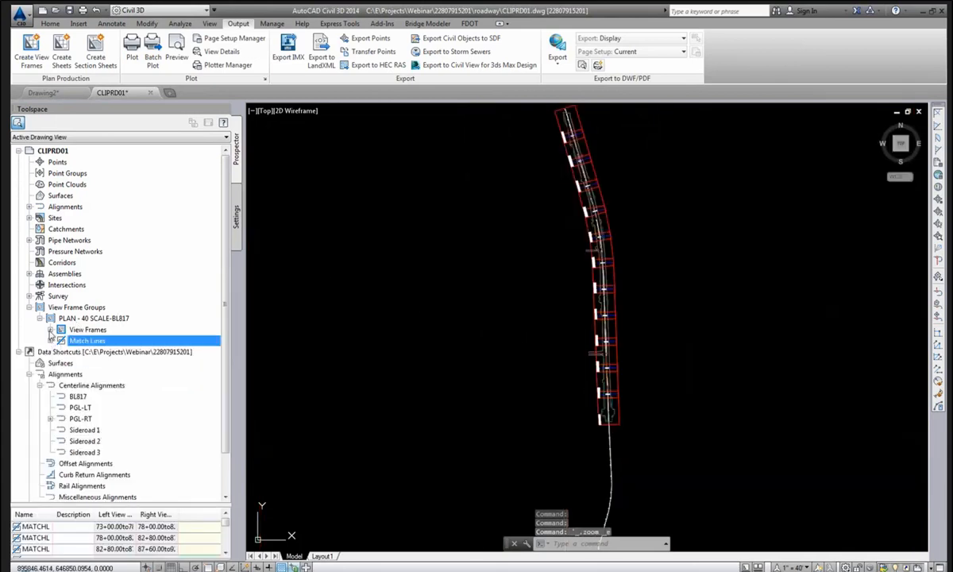
left_click(40, 318)
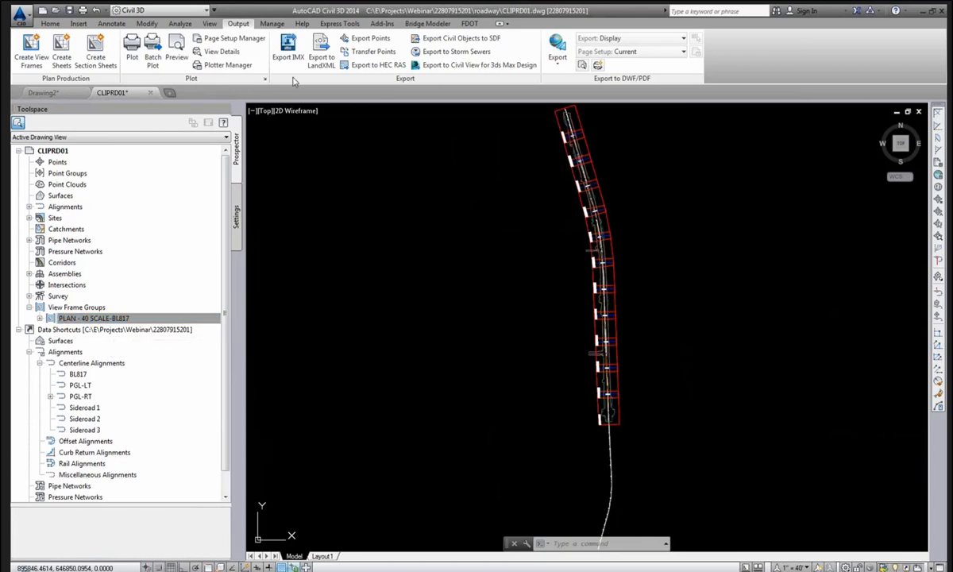
left_click(69, 11)
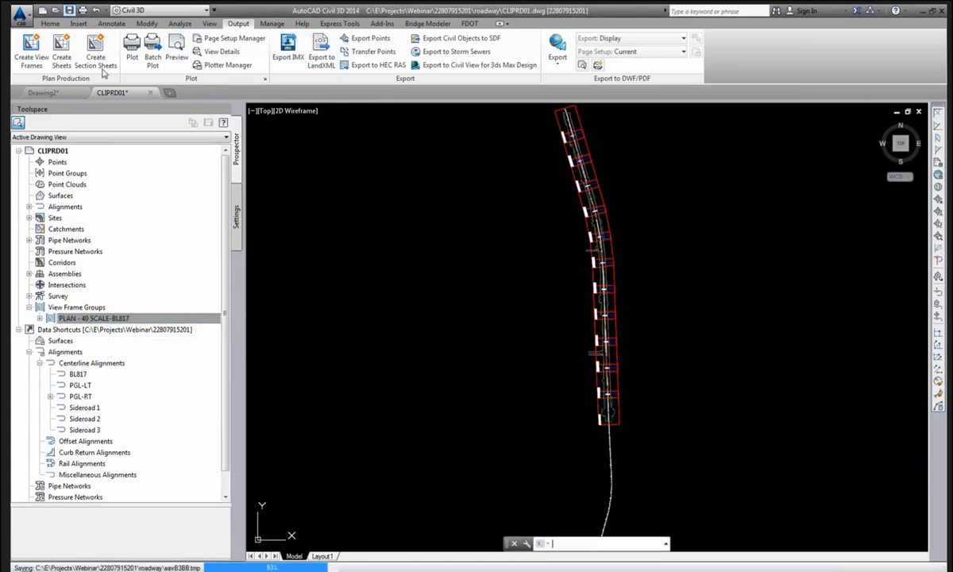
Create a data shortcut with View Frame Groups ticked, then expand View Frame Groups under Data Shortcuts.
left_click(120, 330)
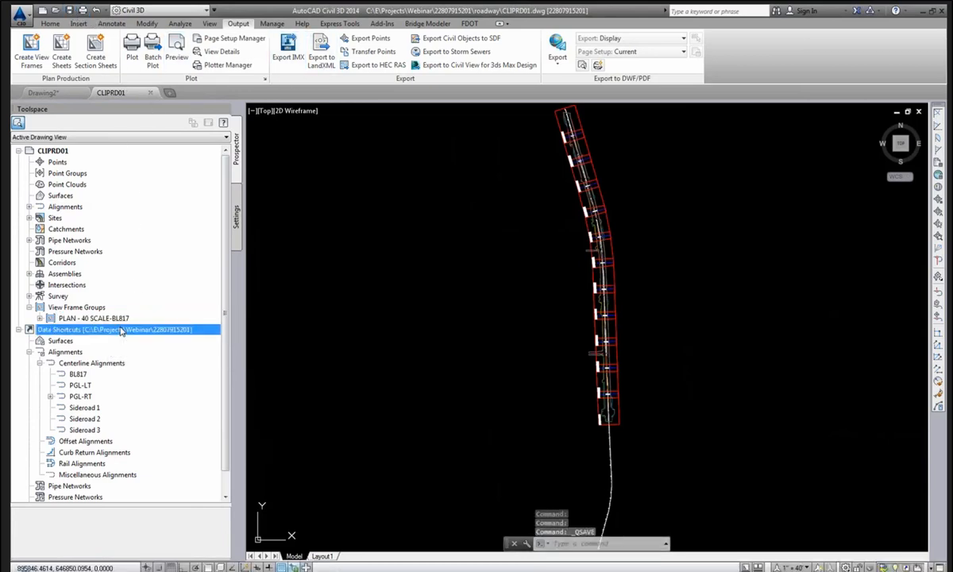
right_click(121, 329)
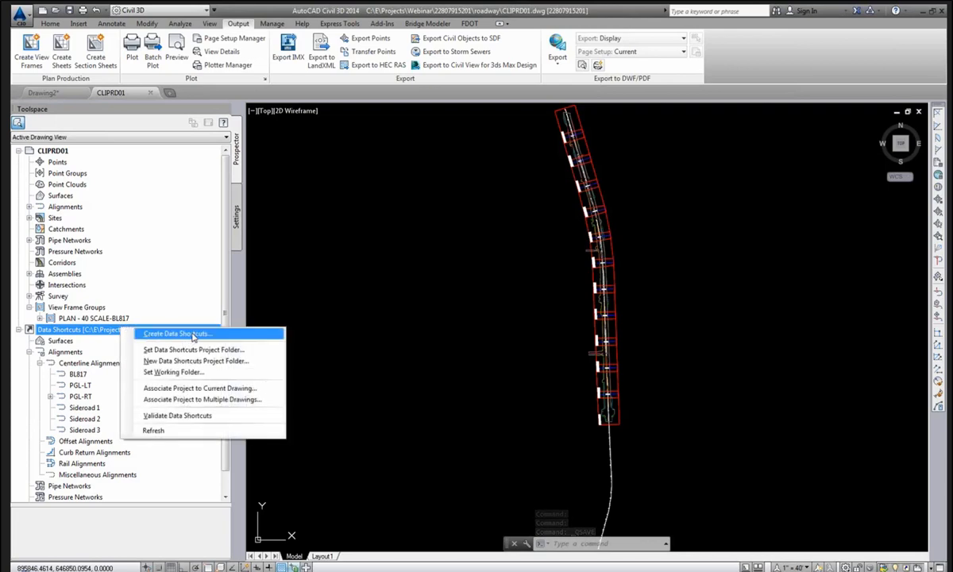
left_click(187, 334)
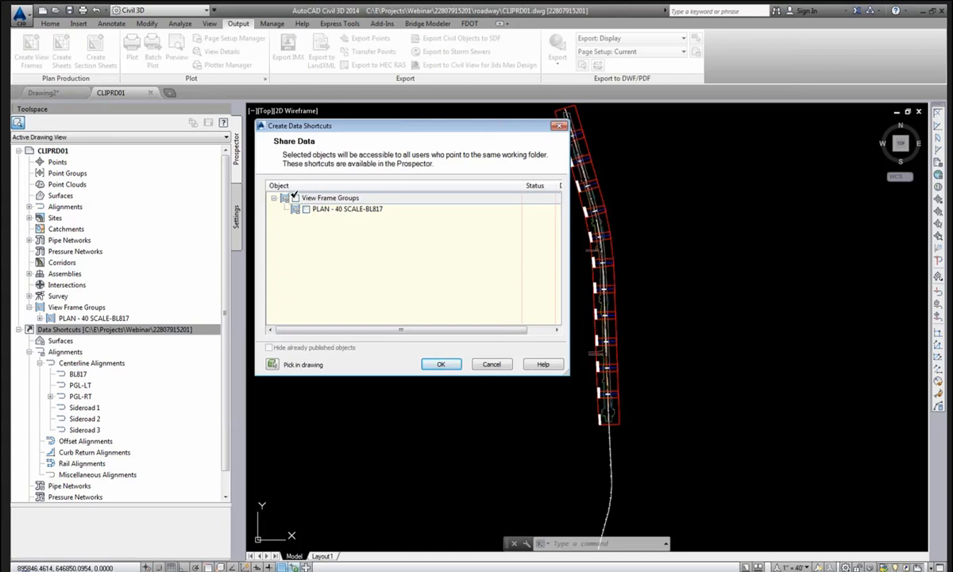
left_click(295, 197)
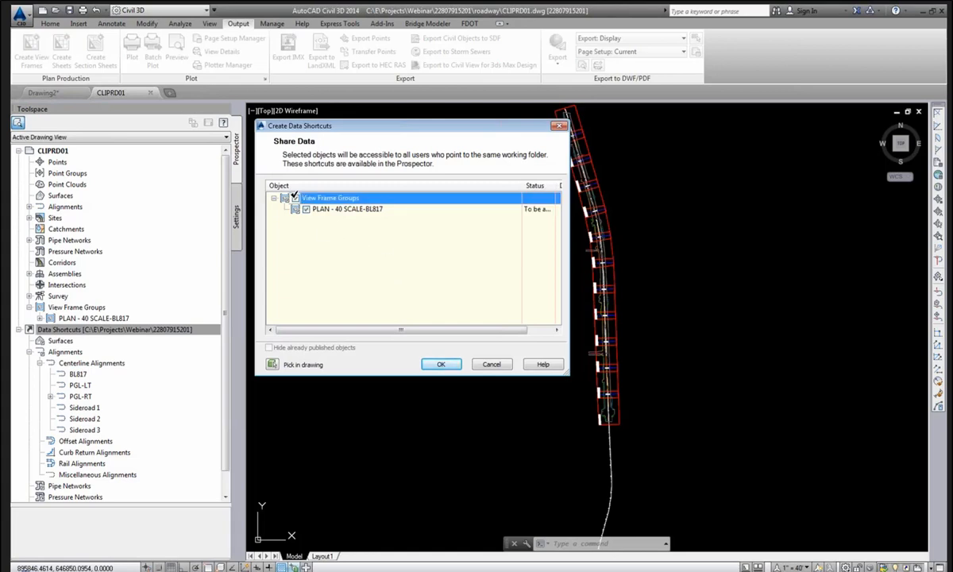
left_click(442, 364)
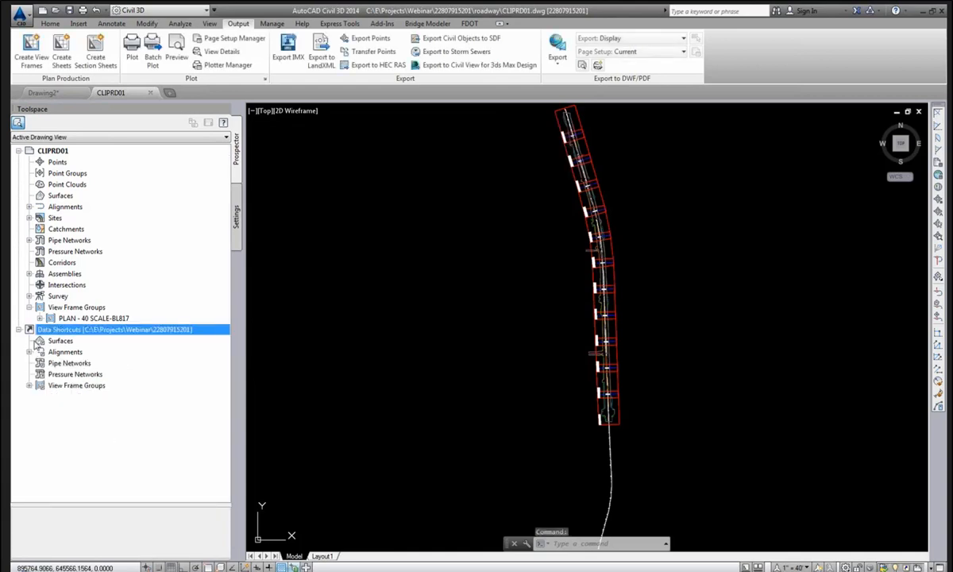
left_click(29, 388)
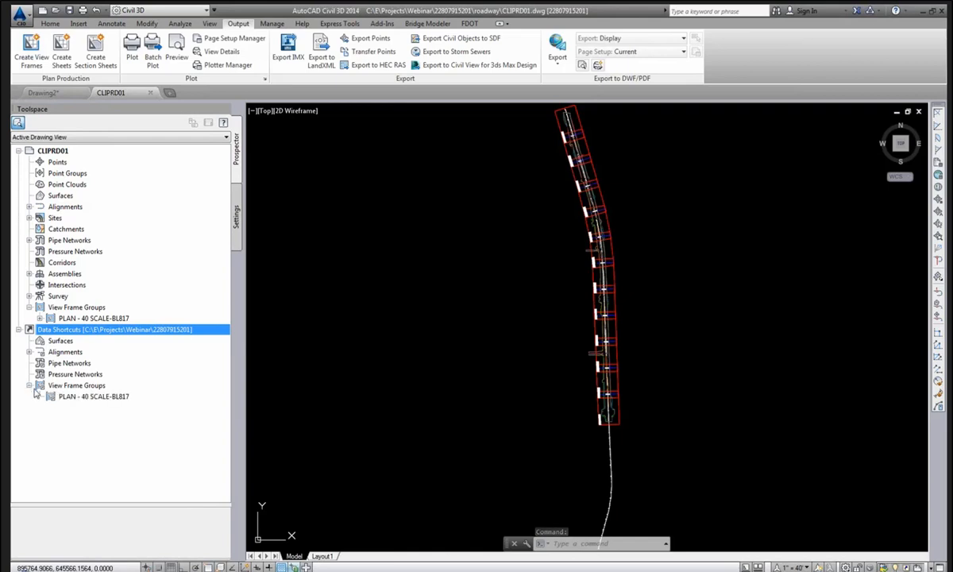
left_click_drag(109, 402, 112, 400)
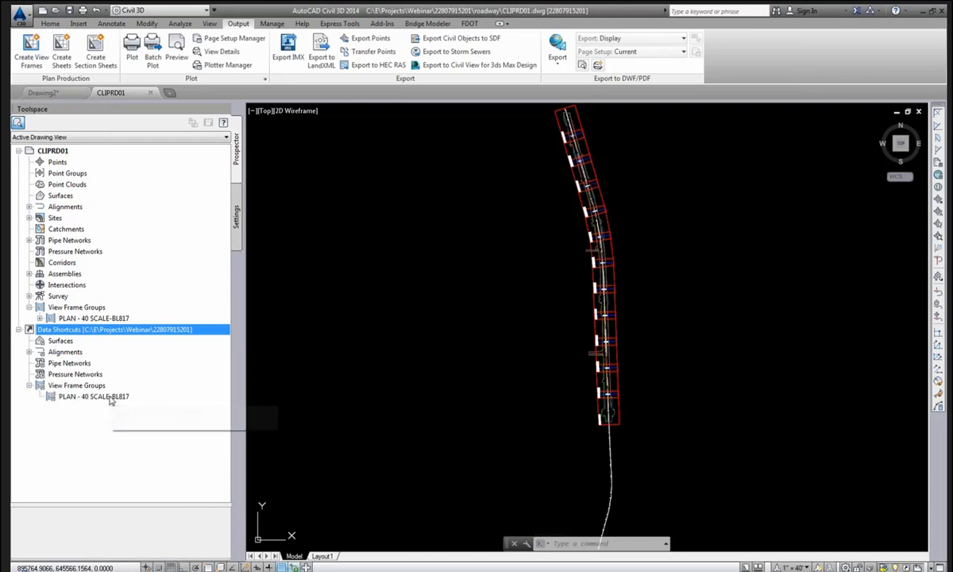